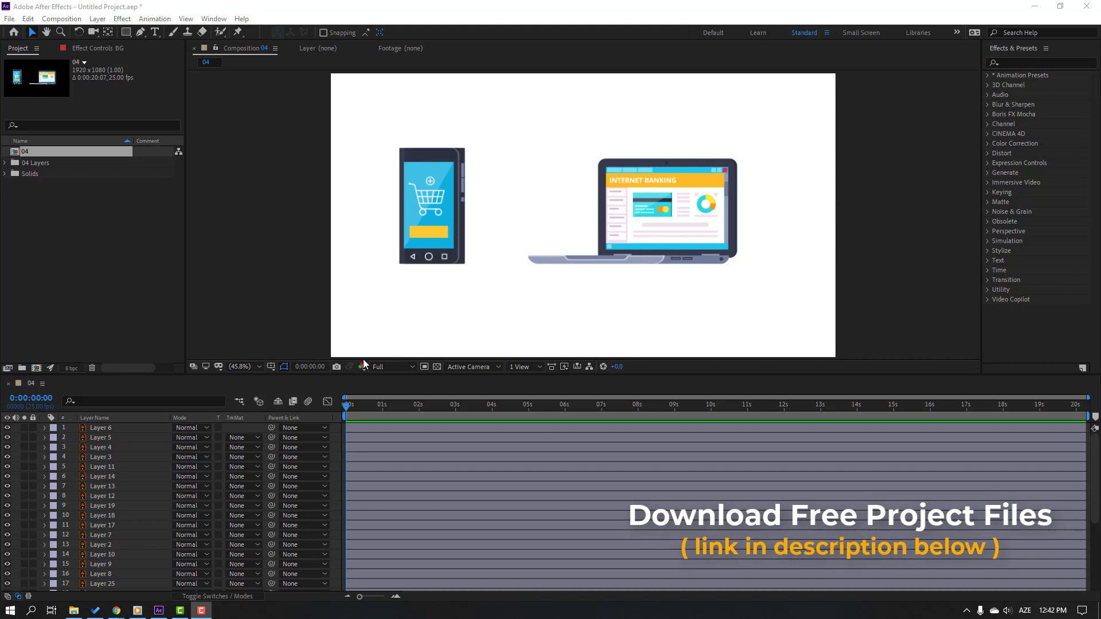
Pre-compose the selected phone layers into a new comp named PHONE
{"action": "left_click", "coordinate": [288, 105]}
{"action": "left_click_drag", "start_coordinate": [287, 102], "coordinate": [502, 319]}
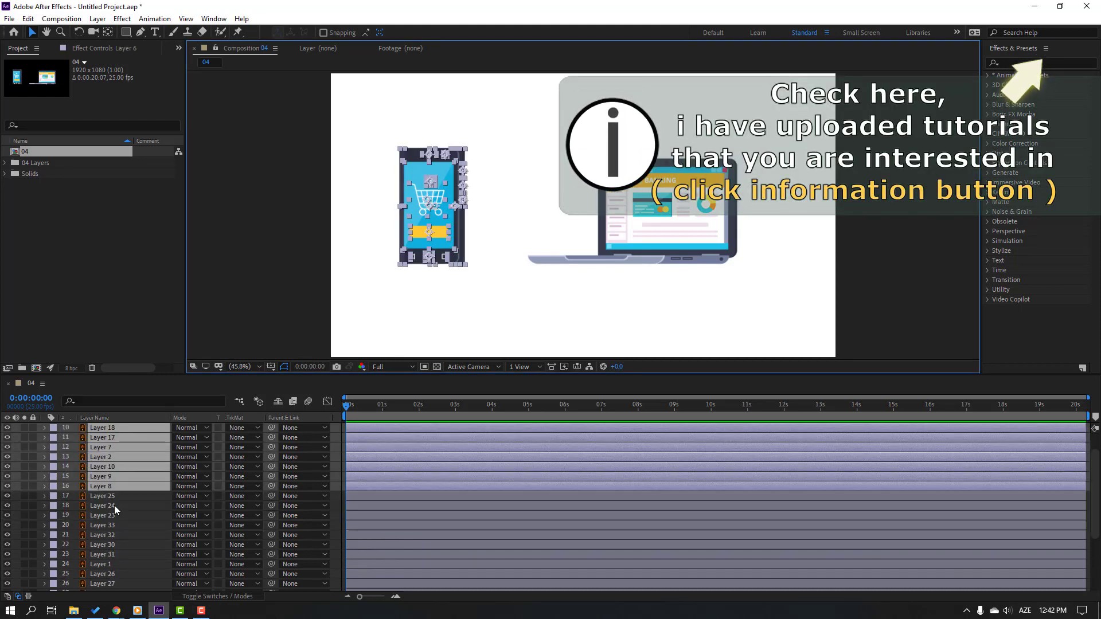
{"action": "right_click", "coordinate": [102, 462]}
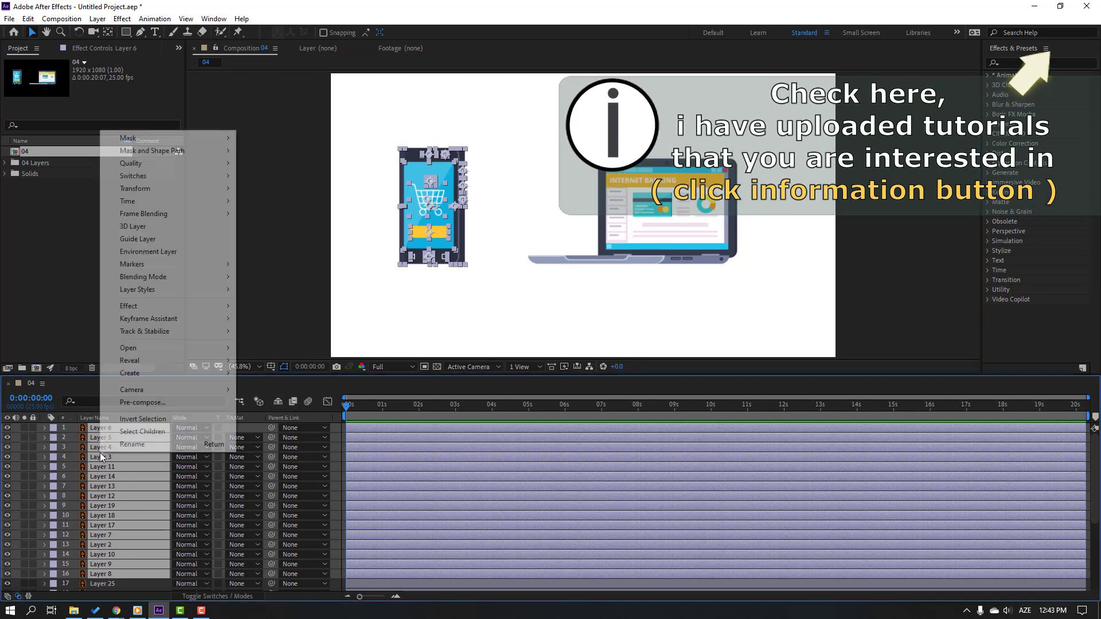
{"action": "left_click", "coordinate": [133, 406]}
{"action": "type", "text": "PHONE"}
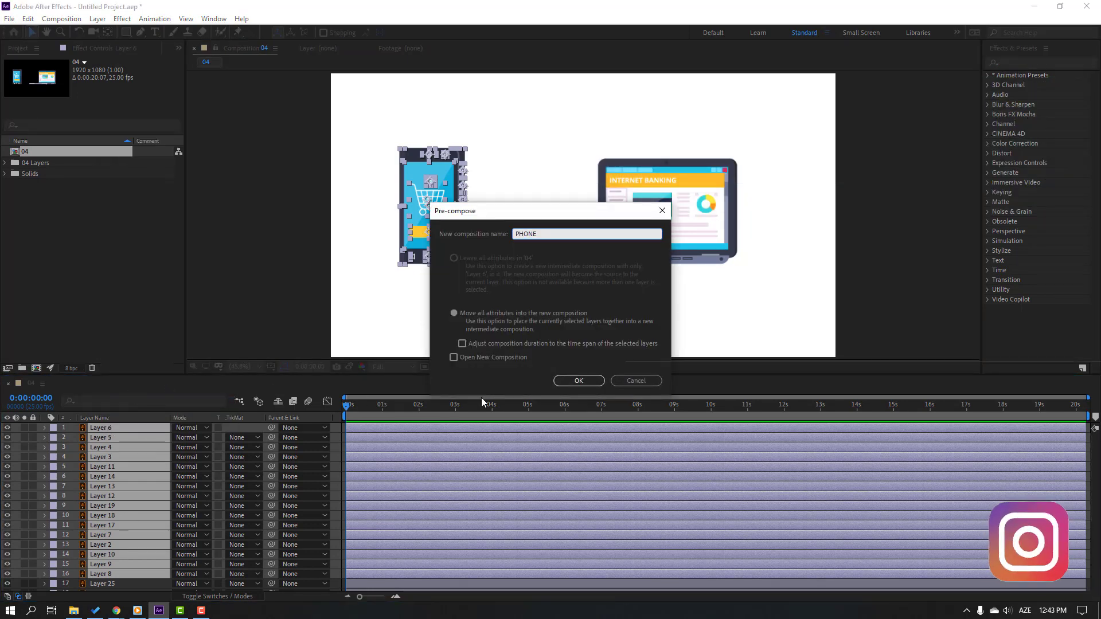
{"action": "left_click", "coordinate": [578, 380]}
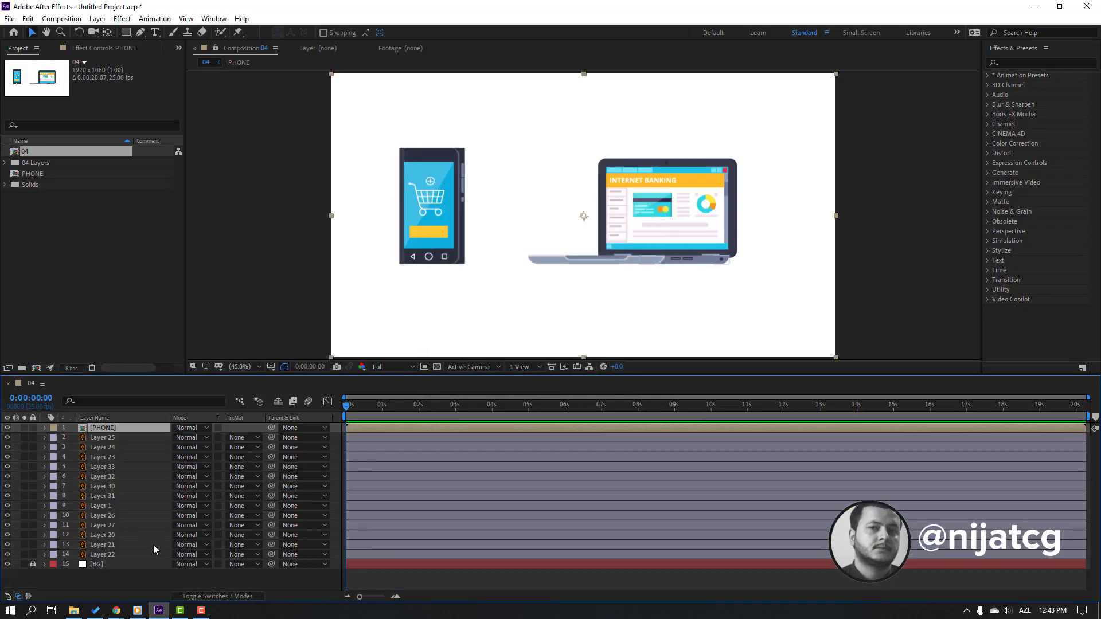
Pre-compose the laptop layers, from Layer 22 onward, into a comp named LAPTOP
{"action": "left_click", "coordinate": [153, 553]}
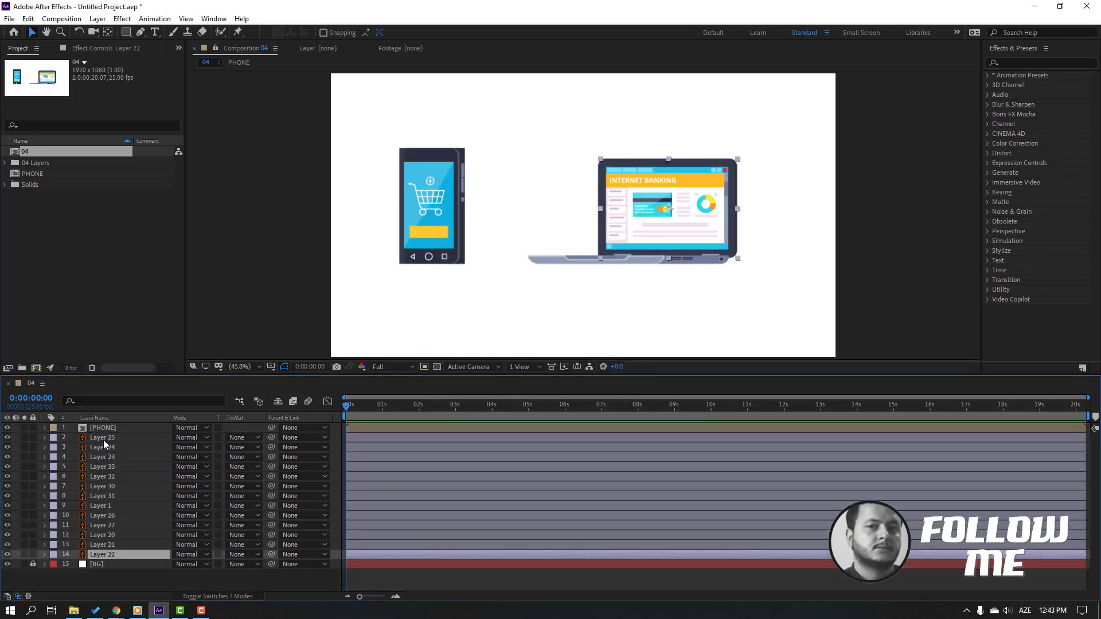
{"action": "left_click", "coordinate": [103, 439], "text": "shift"}
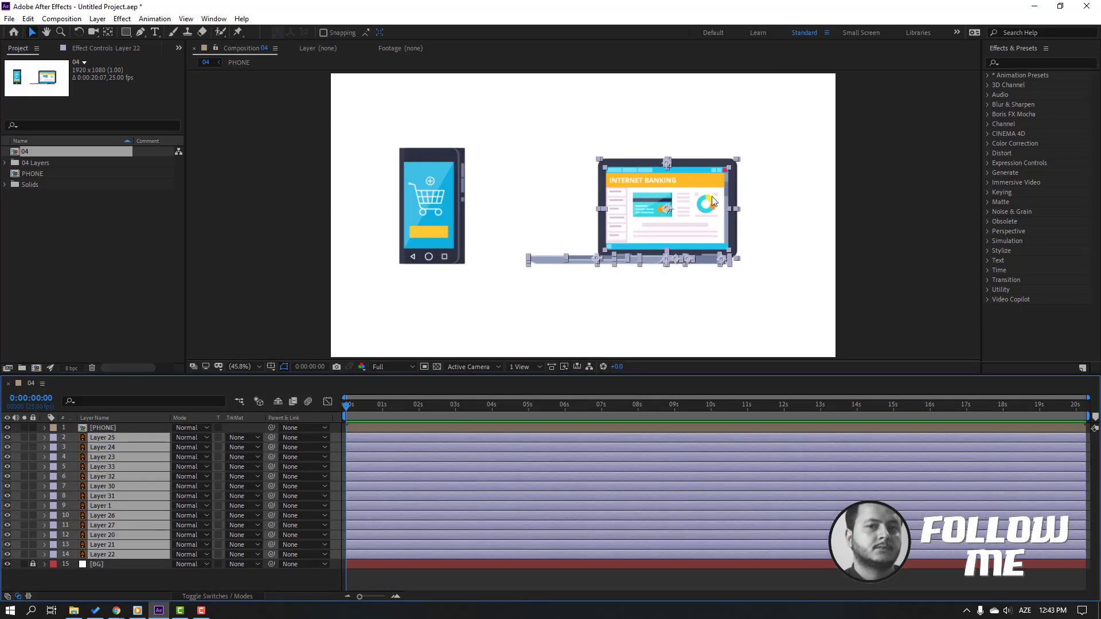
{"action": "right_click", "coordinate": [132, 475]}
{"action": "left_click", "coordinate": [163, 423]}
{"action": "type", "text": "LAPTOP"}
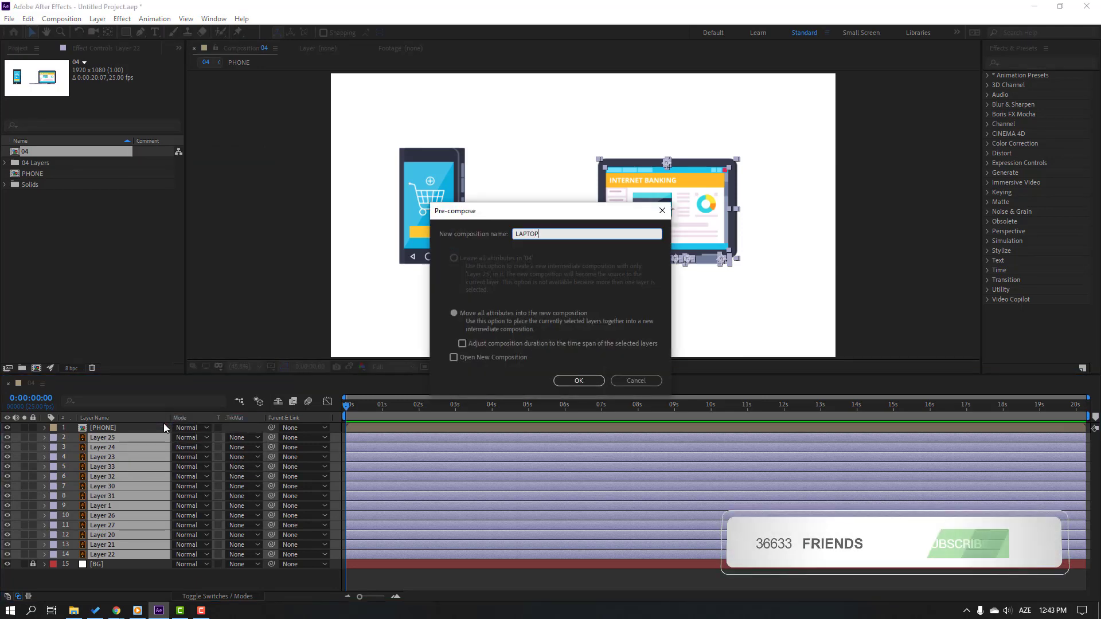
{"action": "left_click", "coordinate": [579, 381]}
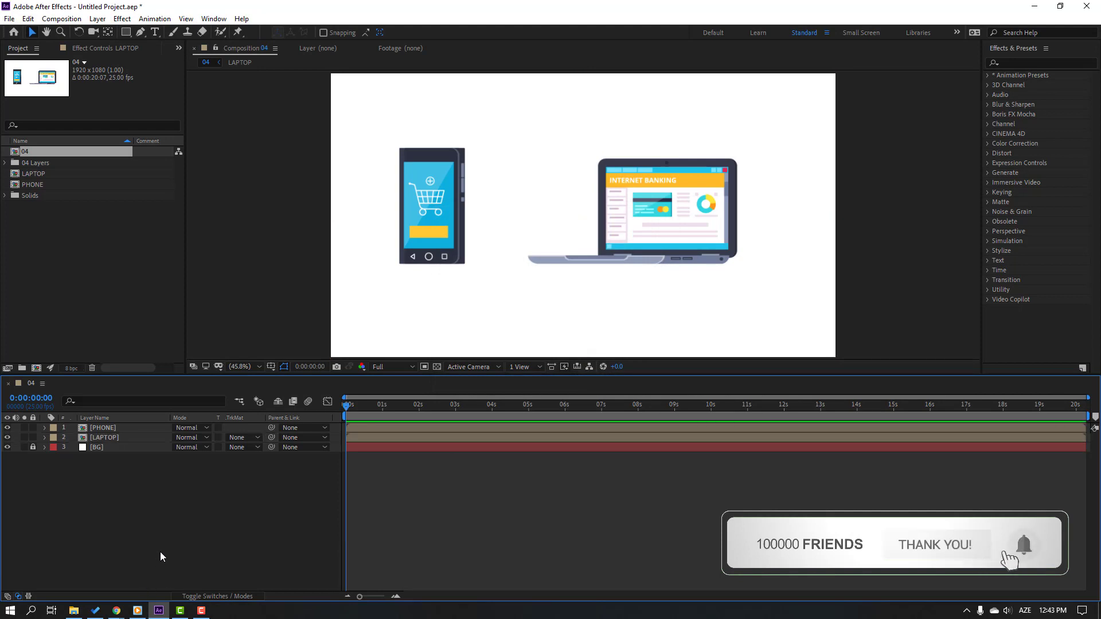
Add a Null Object layer and position it beside the laptop
{"action": "left_click", "coordinate": [102, 20]}
{"action": "mouse_move", "coordinate": [252, 32]}
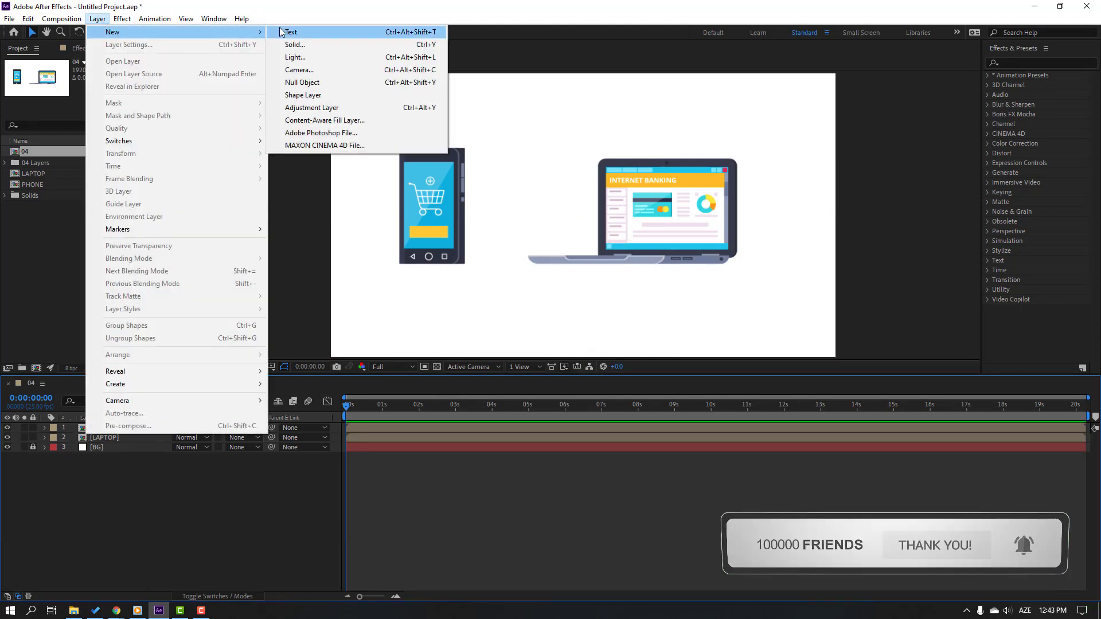
{"action": "left_click", "coordinate": [309, 82]}
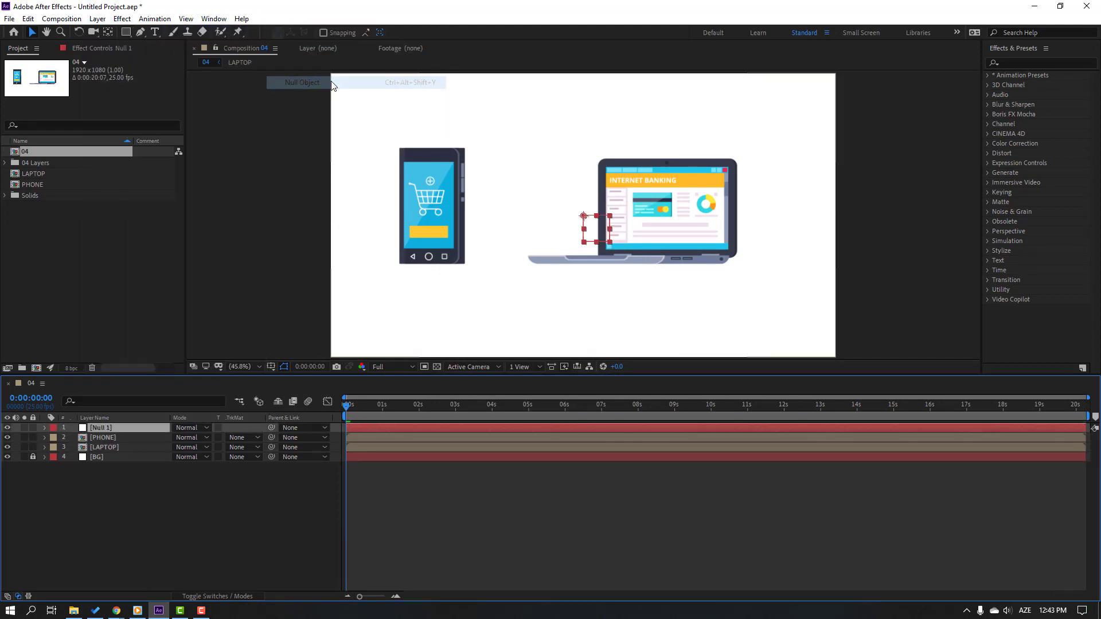
{"action": "left_click_drag", "start_coordinate": [581, 227], "coordinate": [566, 208]}
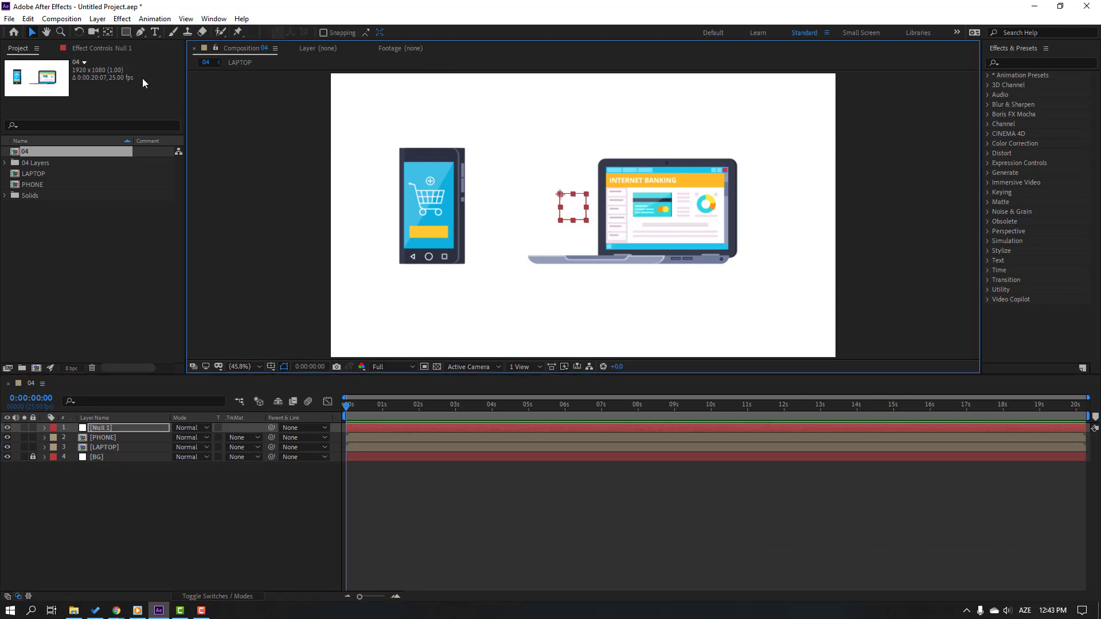
Centre the null's anchor point with Ctrl+Alt+Home, then open the PHONE precomp
{"action": "left_click", "coordinate": [108, 32]}
{"action": "key", "text": "ctrl+alt+Home"}
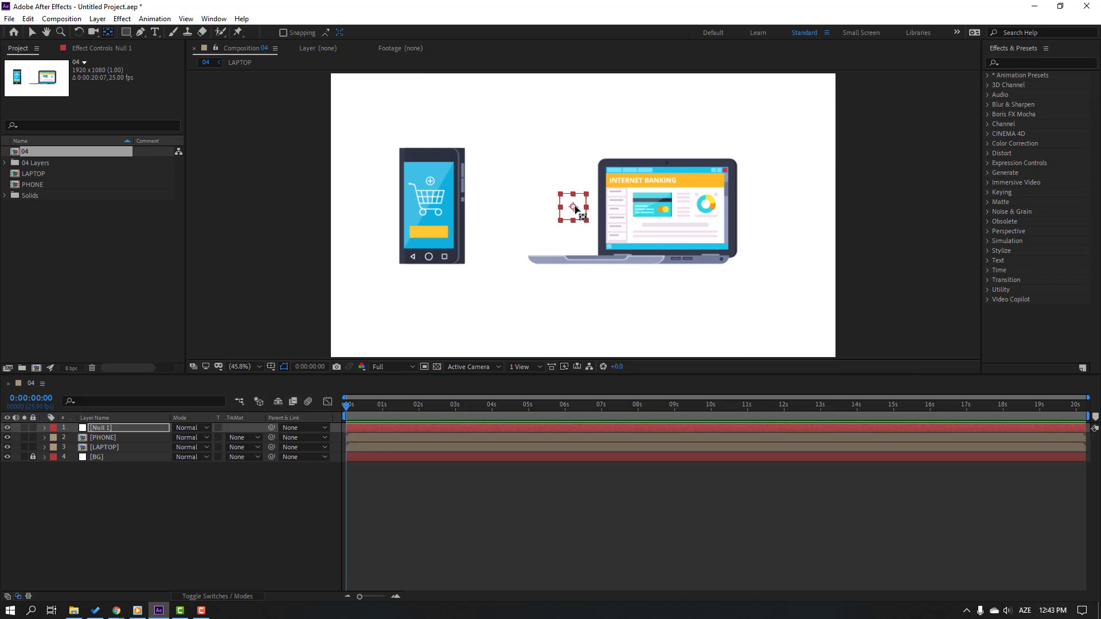
{"action": "left_click", "coordinate": [32, 34]}
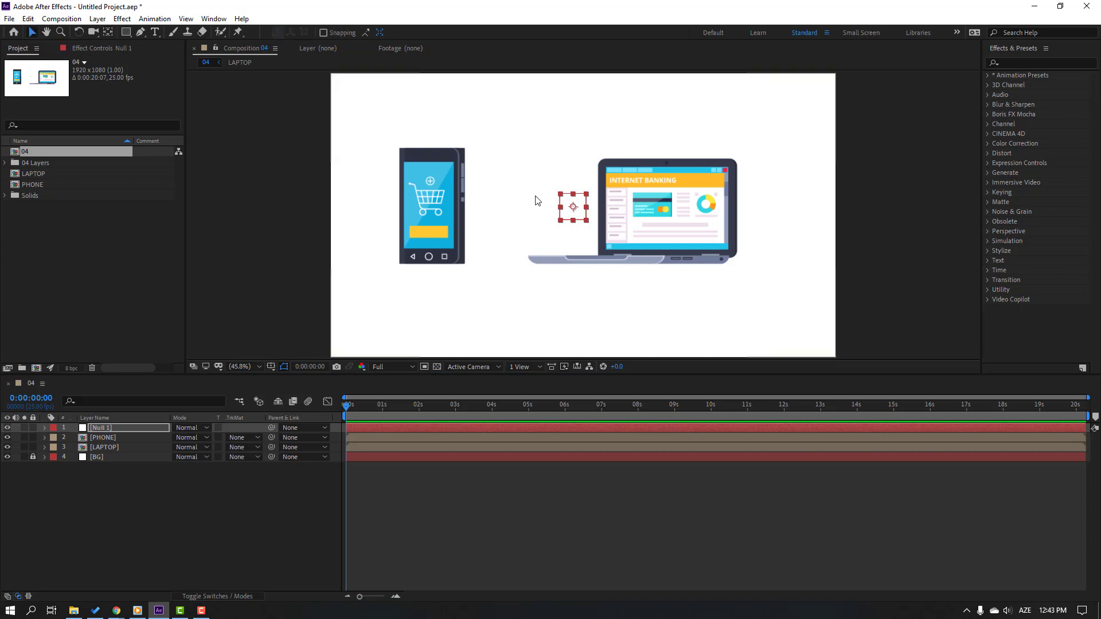
{"action": "left_click", "coordinate": [104, 439]}
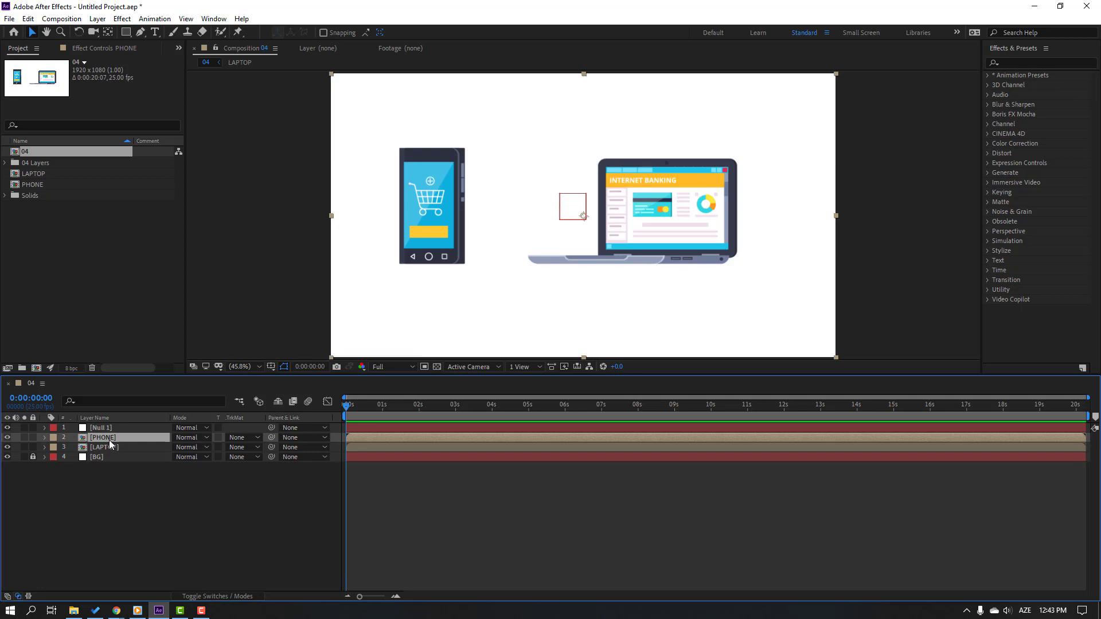
{"action": "double_click", "coordinate": [106, 438]}
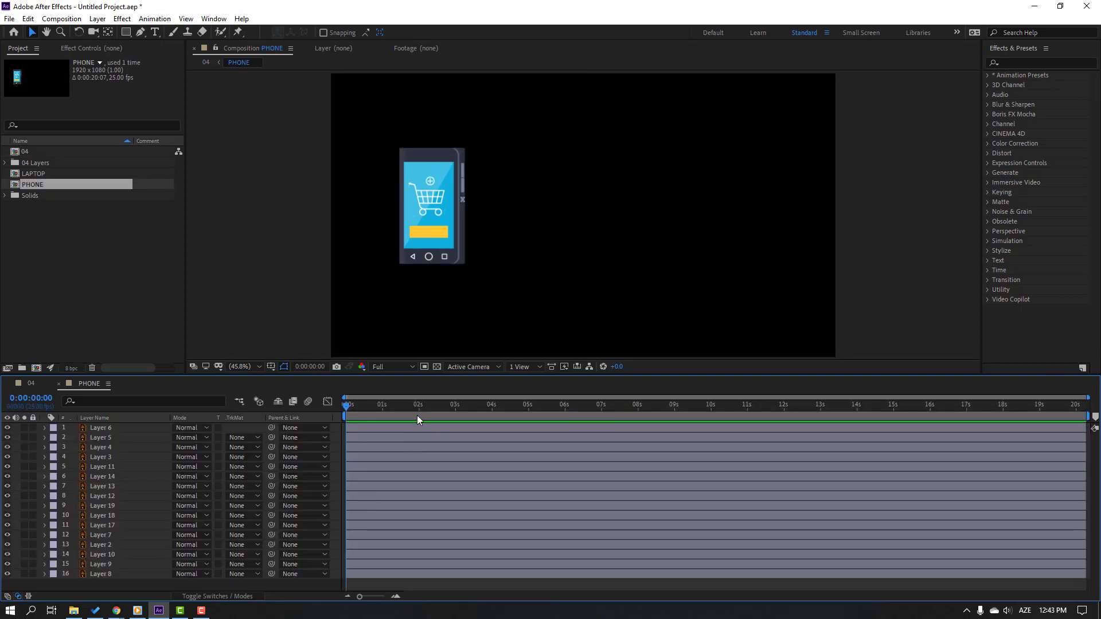
Crop the PHONE comp to a region around the phone (386x550), then return to 04
{"action": "left_click", "coordinate": [425, 368]}
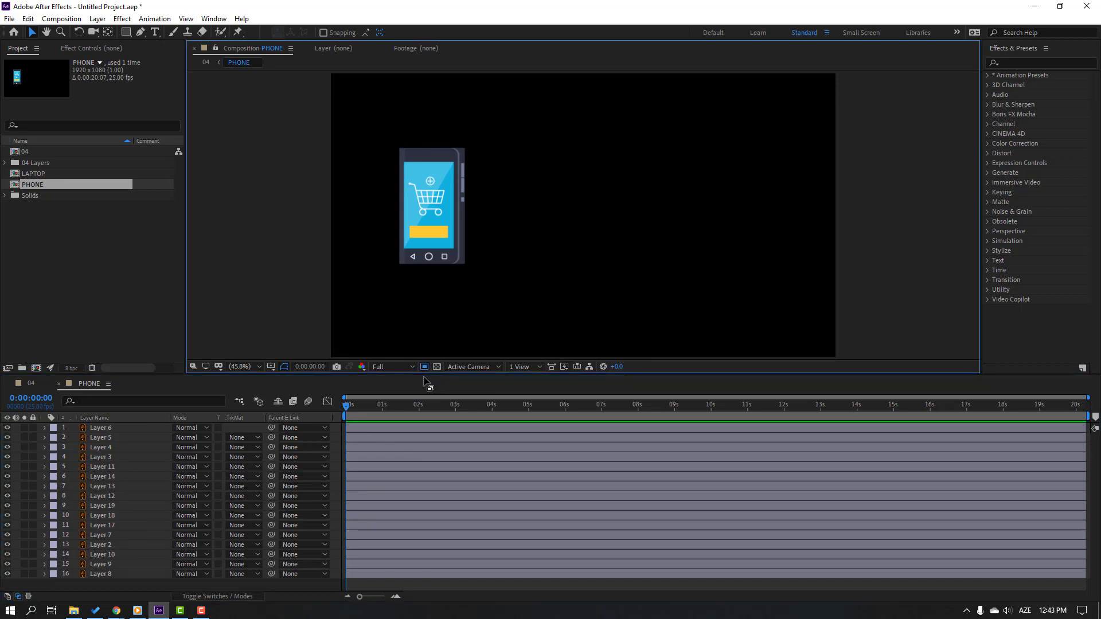
{"action": "left_click_drag", "start_coordinate": [381, 132], "coordinate": [483, 279]}
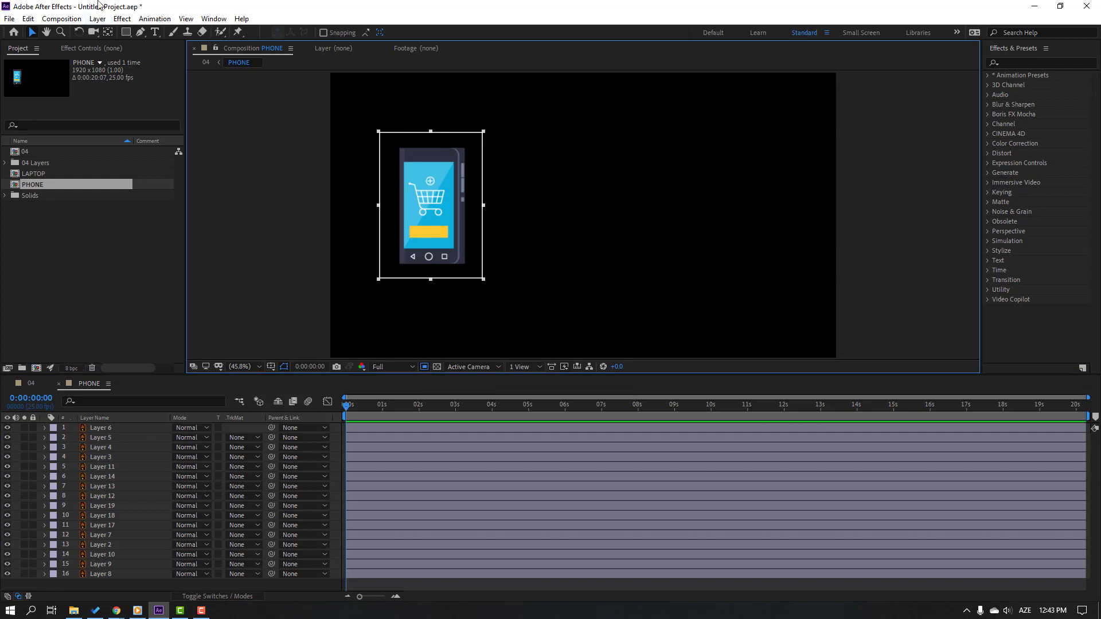
{"action": "left_click", "coordinate": [61, 19]}
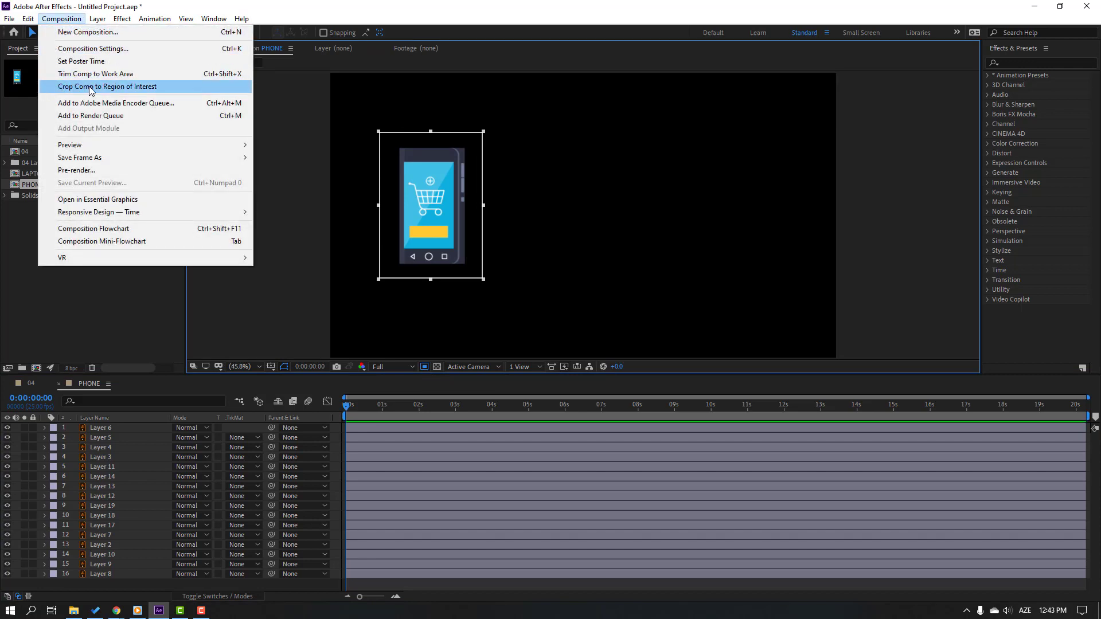
{"action": "left_click", "coordinate": [146, 93]}
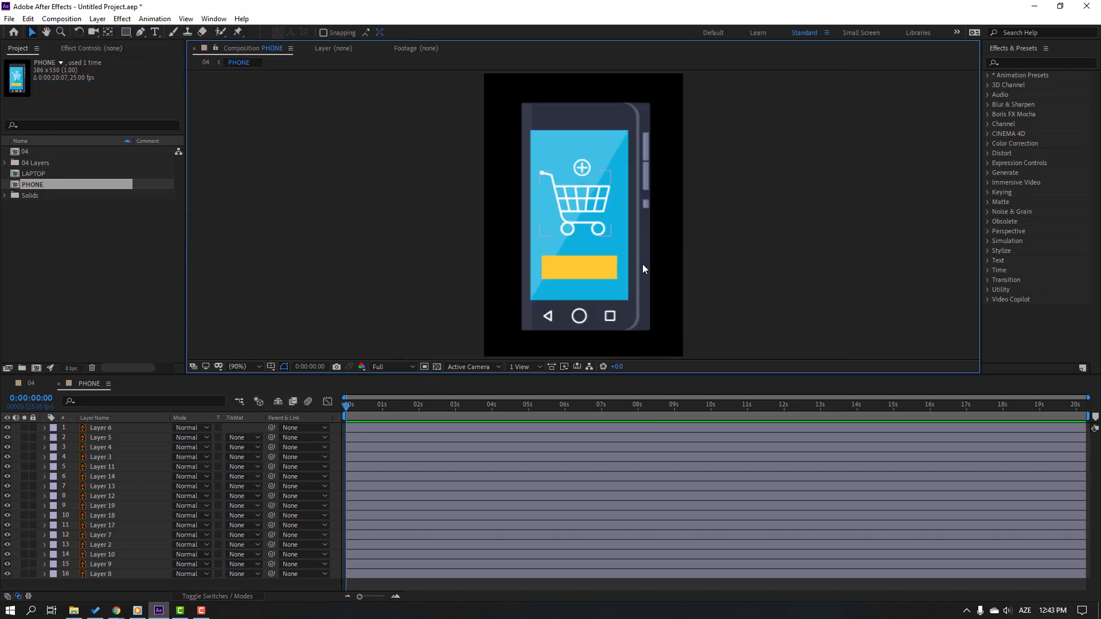
{"action": "left_click", "coordinate": [31, 383]}
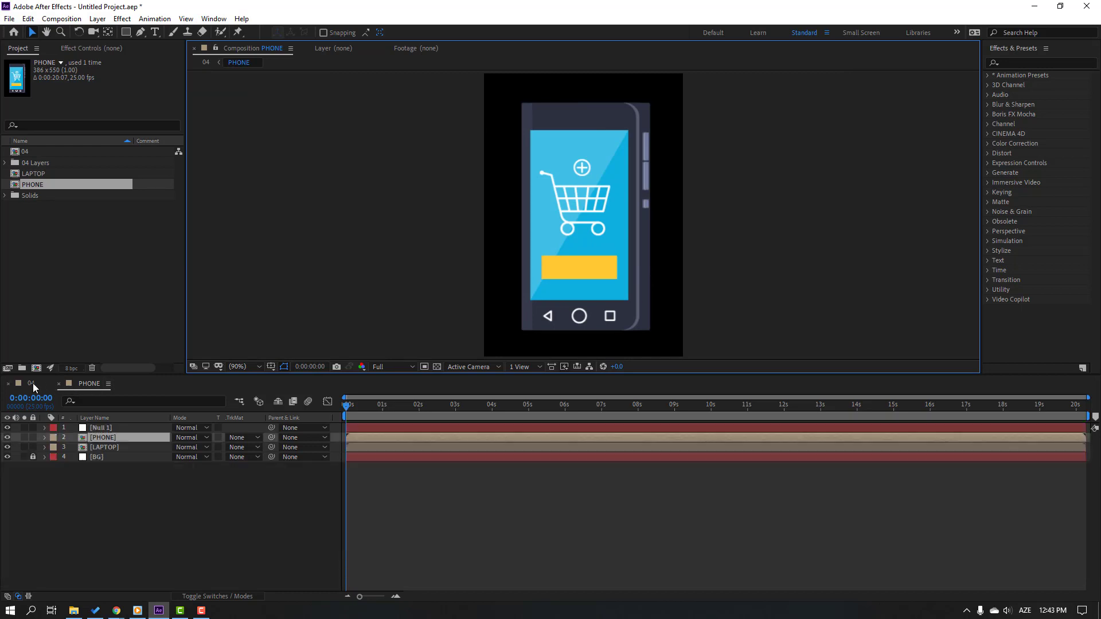
{"action": "left_click", "coordinate": [24, 153]}
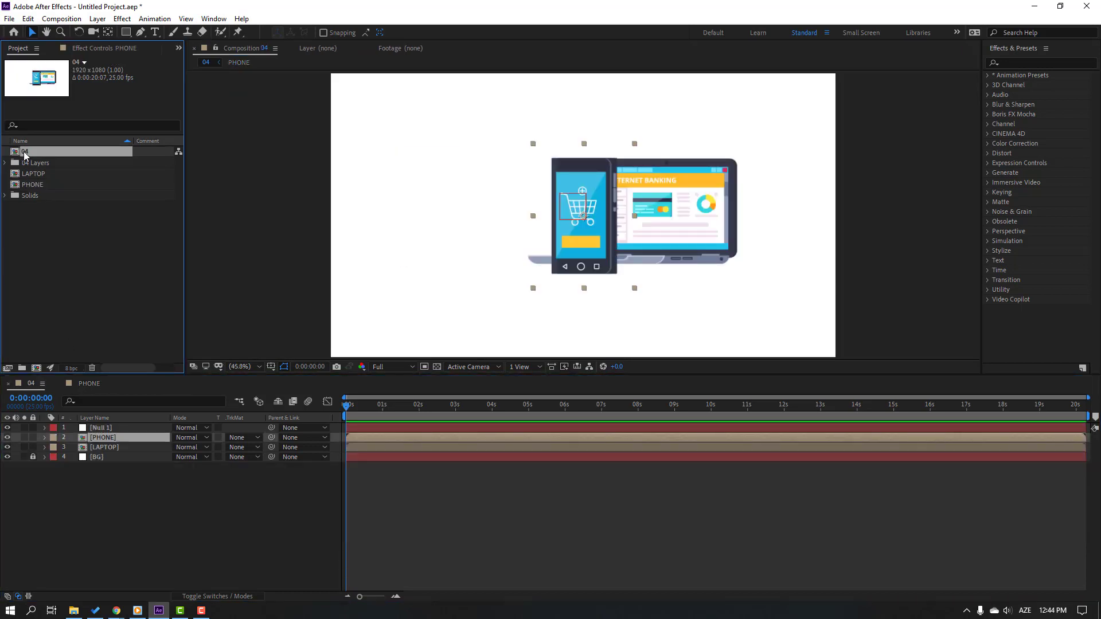
Rename the 04 composition to MAIN
{"action": "key", "text": "Return"}
{"action": "type", "text": "MA"}
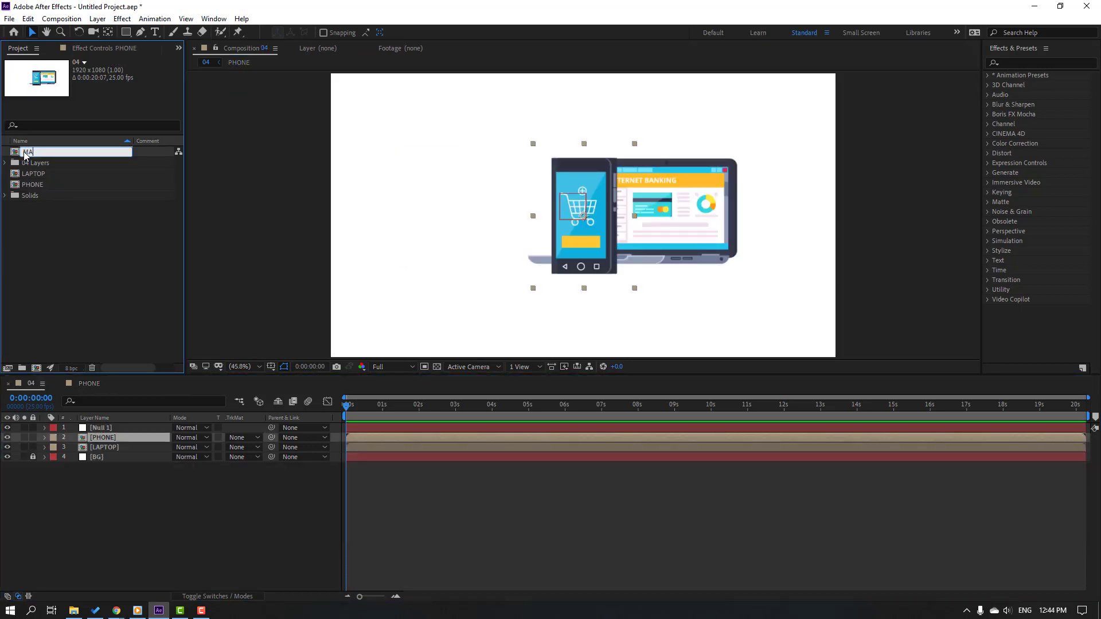
{"action": "type", "text": "IN"}
{"action": "key", "text": "Return"}
{"action": "left_click", "coordinate": [81, 503]}
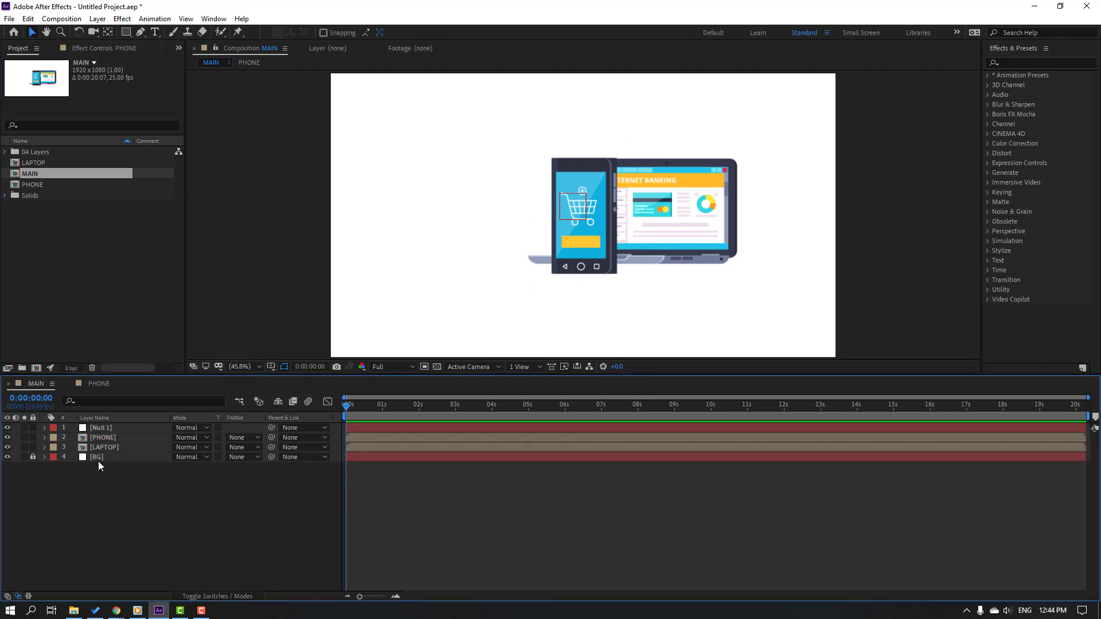
Crop the LAPTOP comp to a region around the laptop, then nudge the phone in MAIN
{"action": "double_click", "coordinate": [106, 447]}
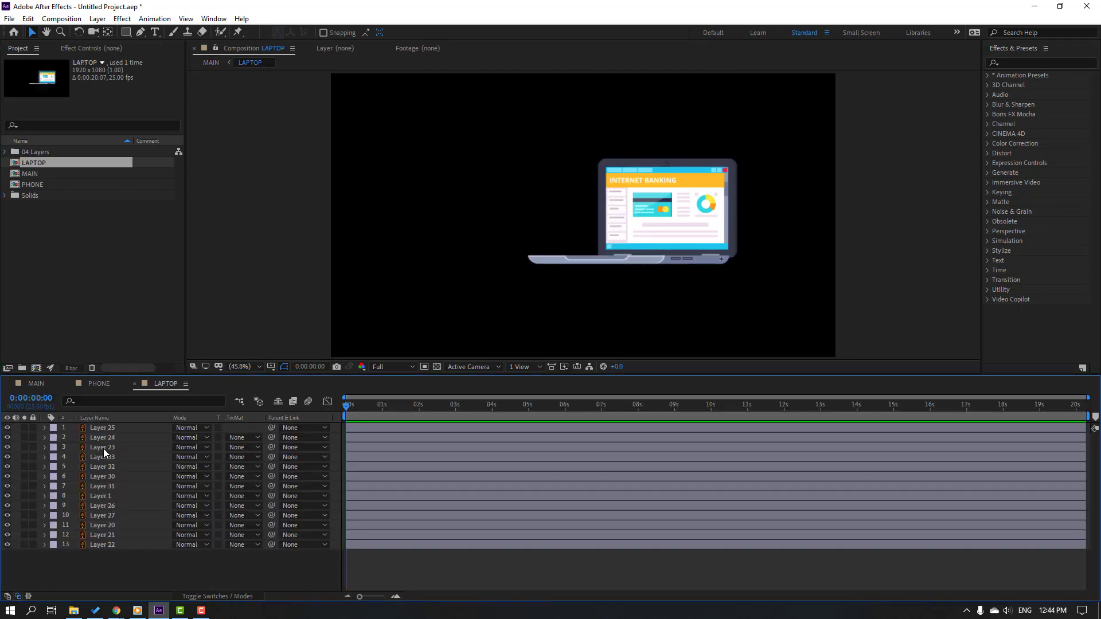
{"action": "left_click", "coordinate": [424, 369]}
{"action": "left_click_drag", "start_coordinate": [767, 146], "coordinate": [513, 285]}
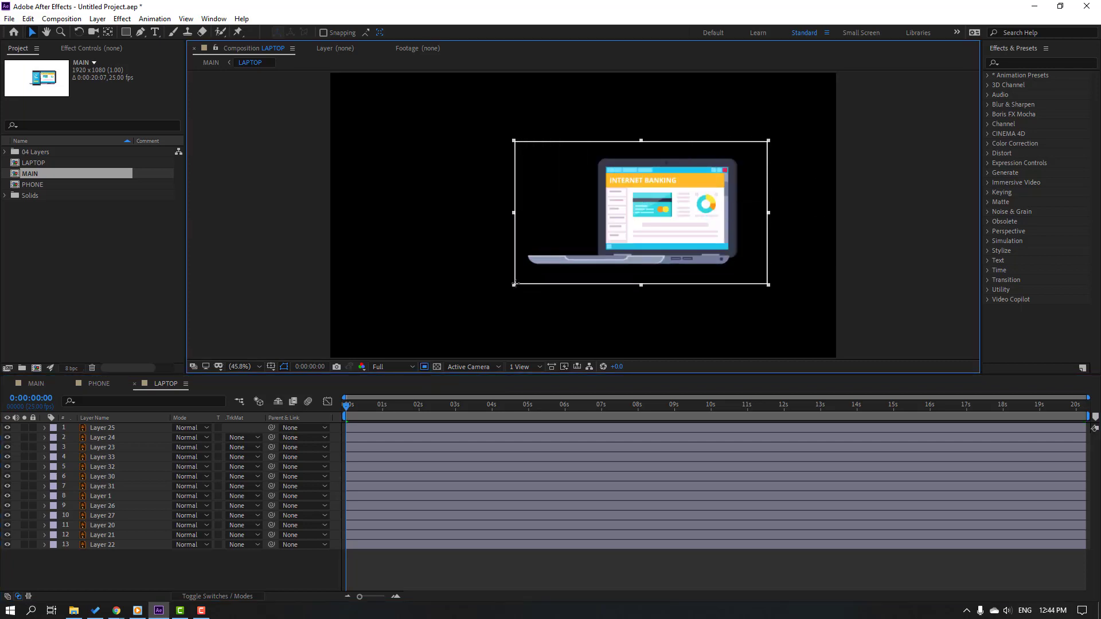
{"action": "left_click", "coordinate": [59, 19]}
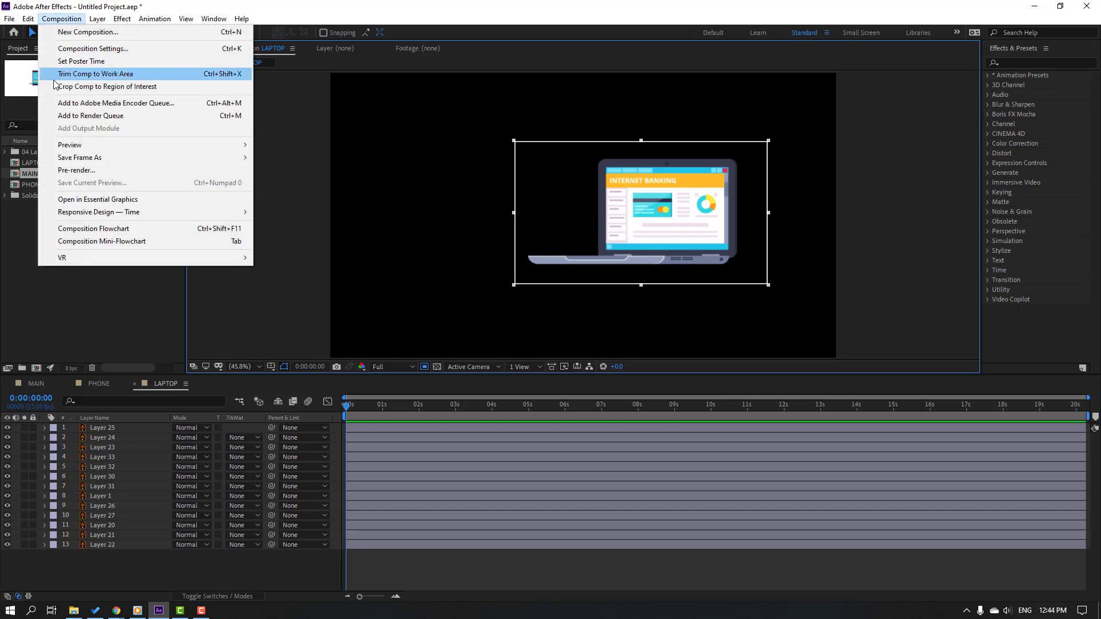
{"action": "left_click", "coordinate": [152, 87]}
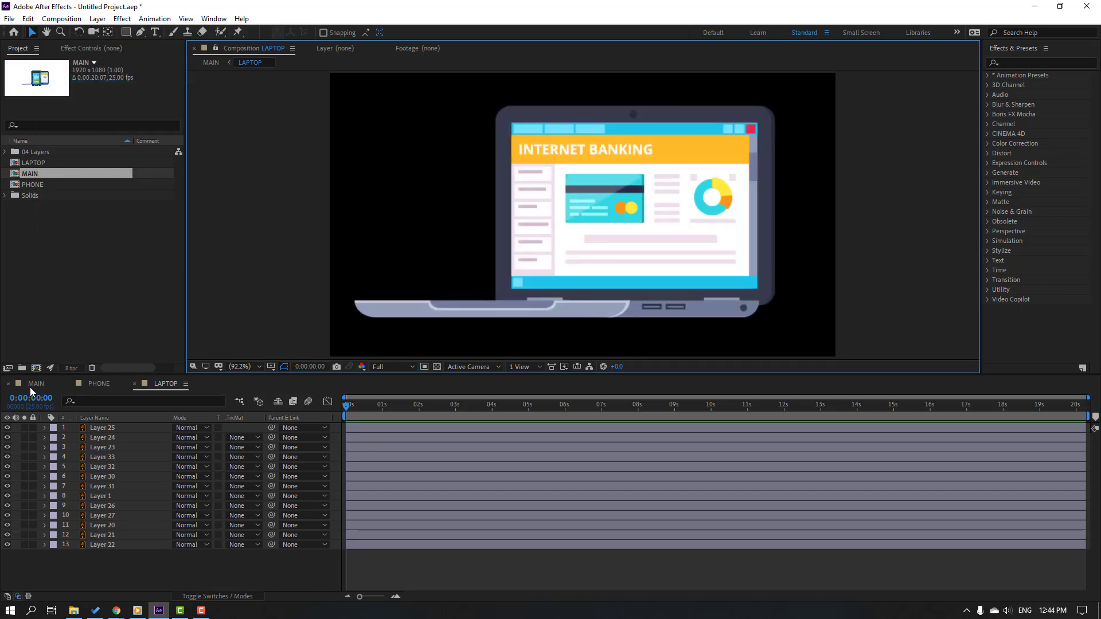
{"action": "left_click", "coordinate": [34, 384]}
{"action": "left_click_drag", "start_coordinate": [577, 239], "coordinate": [584, 236]}
{"action": "left_click", "coordinate": [109, 447]}
{"action": "left_click", "coordinate": [106, 438], "text": "shift"}
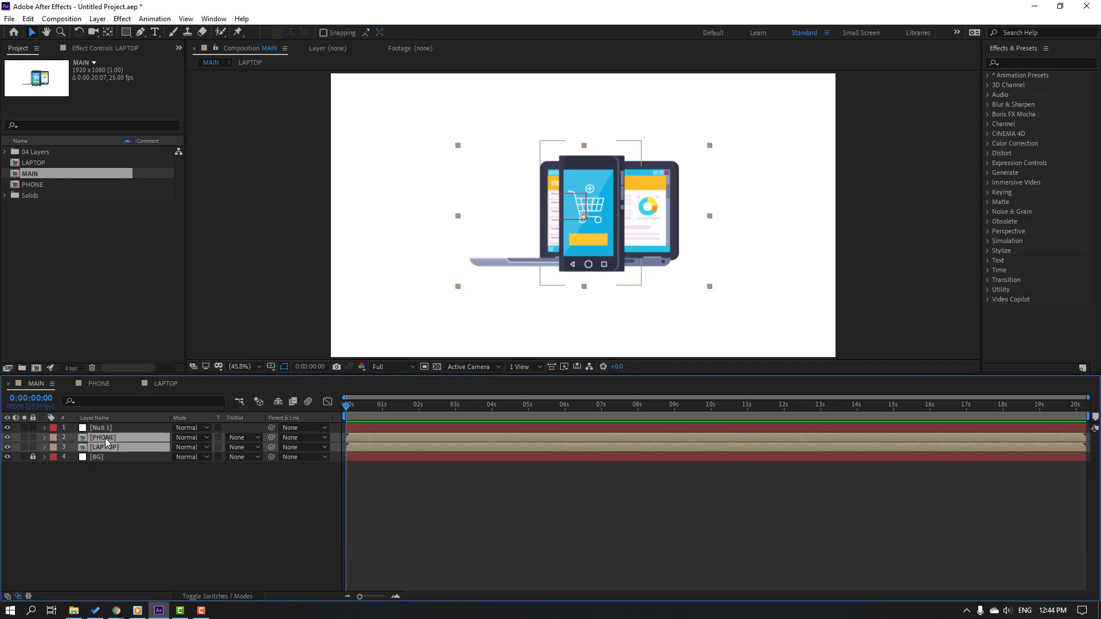
{"action": "left_click_drag", "start_coordinate": [271, 439], "coordinate": [100, 427]}
{"action": "left_click", "coordinate": [98, 429]}
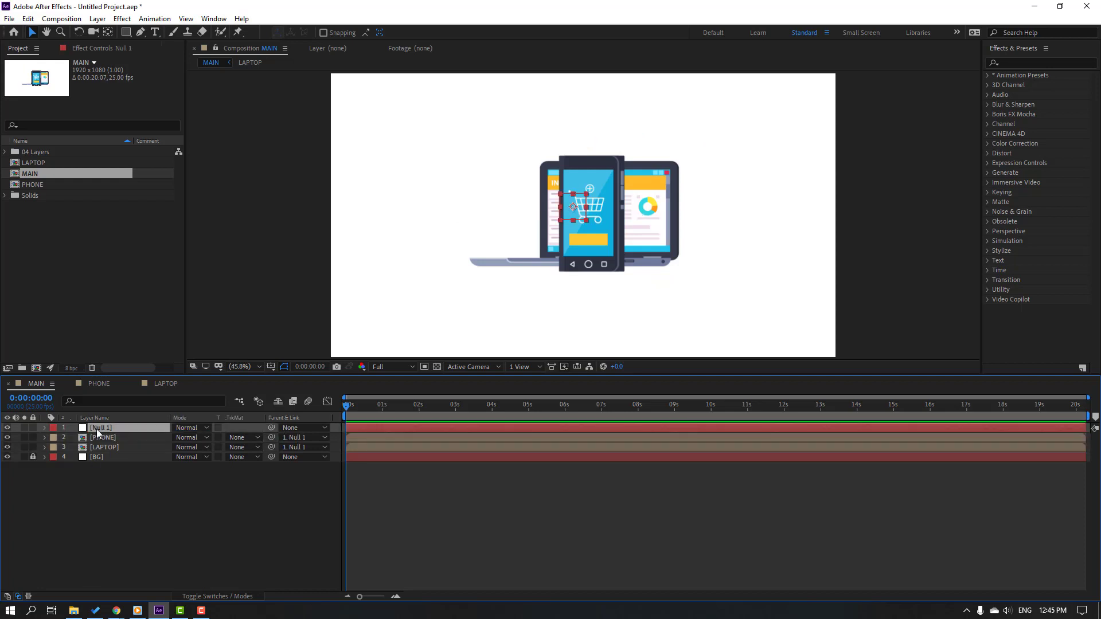
{"action": "key", "text": "Return"}
{"action": "type", "text": "CONTRO"}
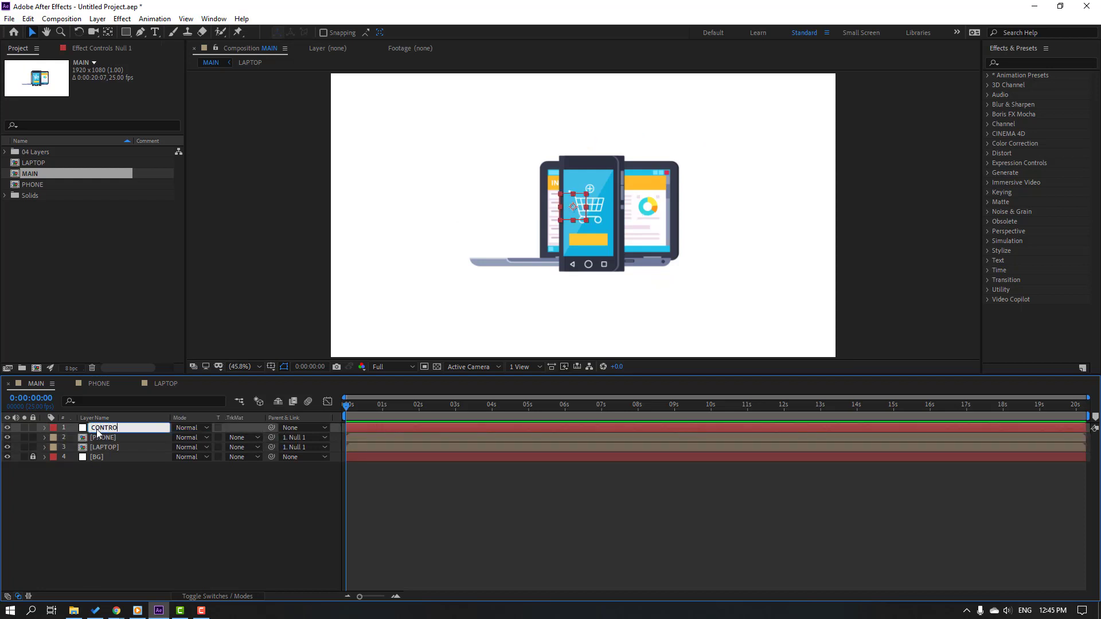
{"action": "type", "text": "LLER"}
{"action": "key", "text": "Return"}
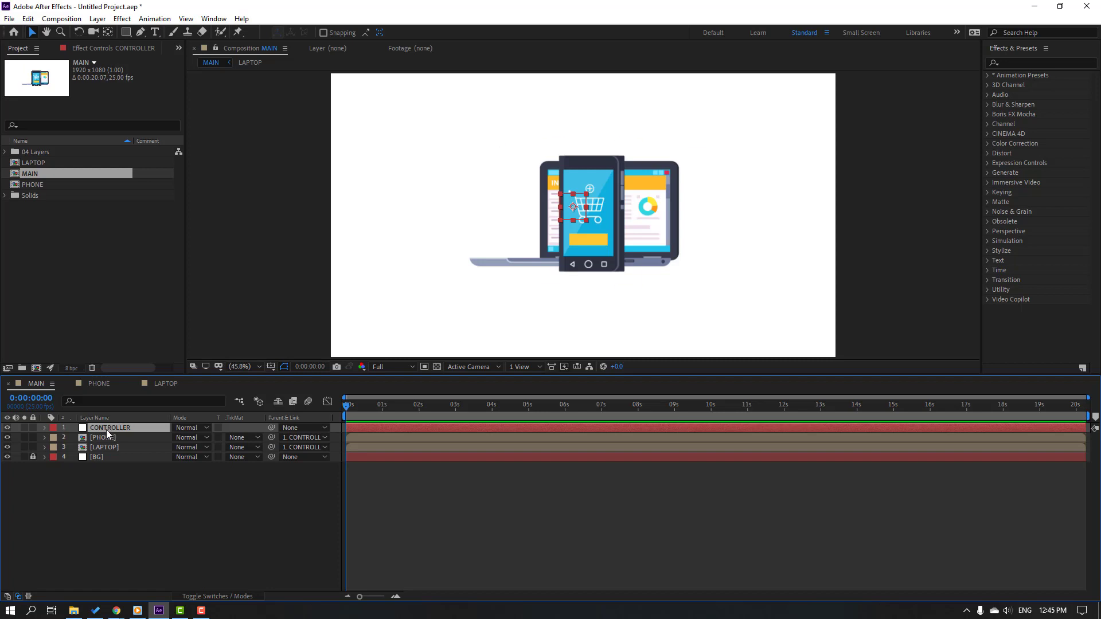
{"action": "key", "text": "r"}
{"action": "mouse_move", "coordinate": [191, 439]}
{"action": "left_mouse_down"}
{"action": "mouse_move", "coordinate": [267, 425]}
{"action": "mouse_move", "coordinate": [214, 453]}
{"action": "mouse_move", "coordinate": [190, 450]}
{"action": "left_mouse_up"}
{"action": "left_click", "coordinate": [45, 428]}
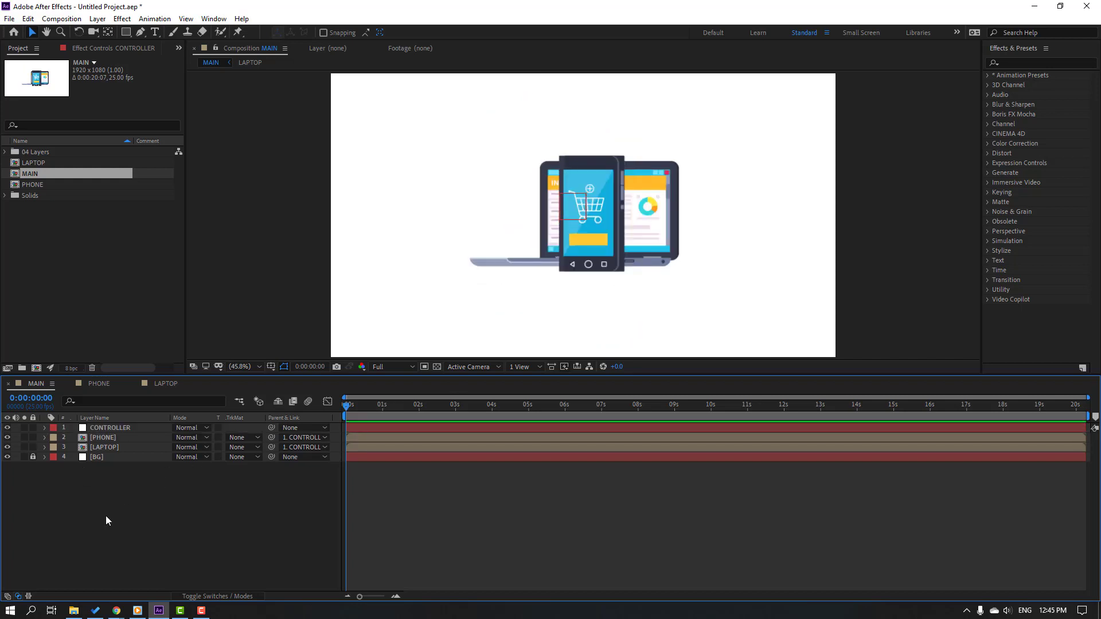
Open the PHONE precomp and solo Layer 10, the phone body, showing its Scale
{"action": "double_click", "coordinate": [105, 439]}
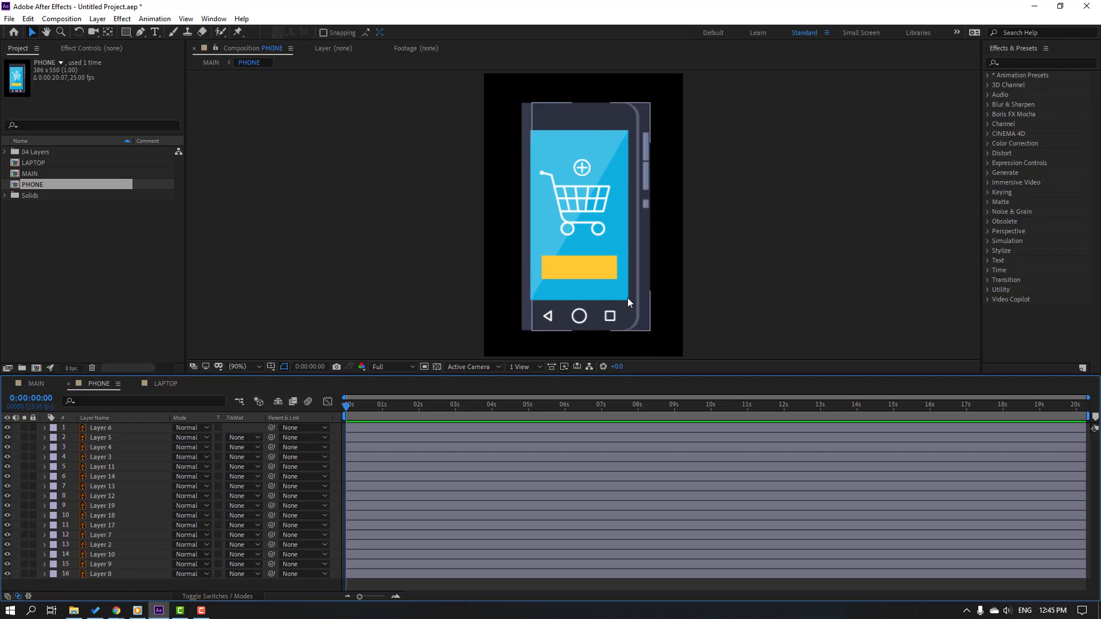
{"action": "left_click", "coordinate": [649, 302]}
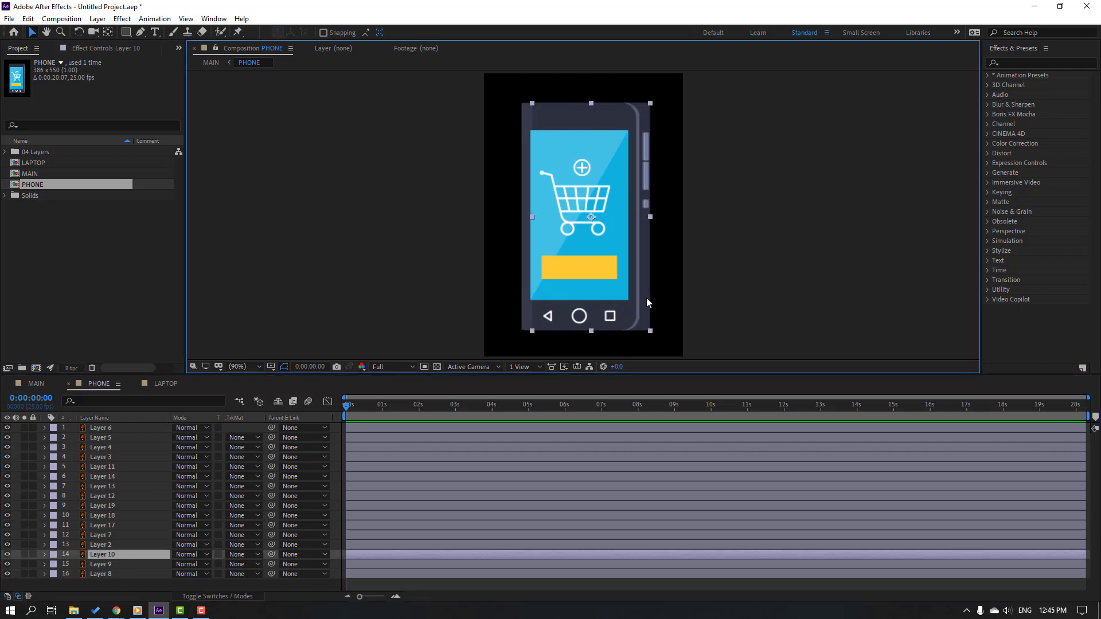
{"action": "left_click", "coordinate": [25, 555]}
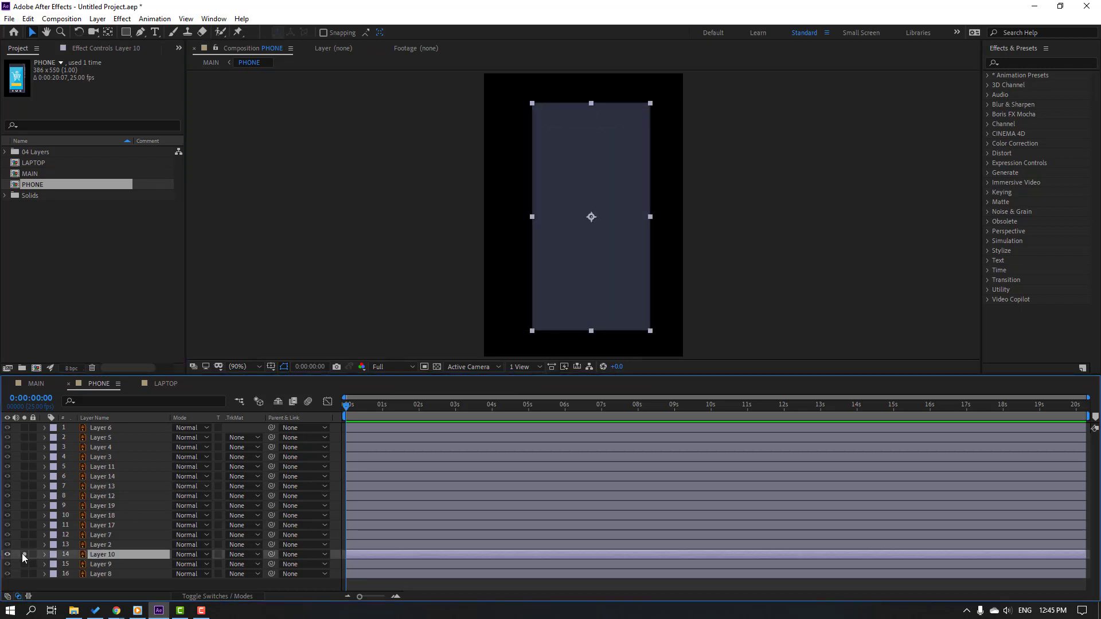
{"action": "key", "text": "s"}
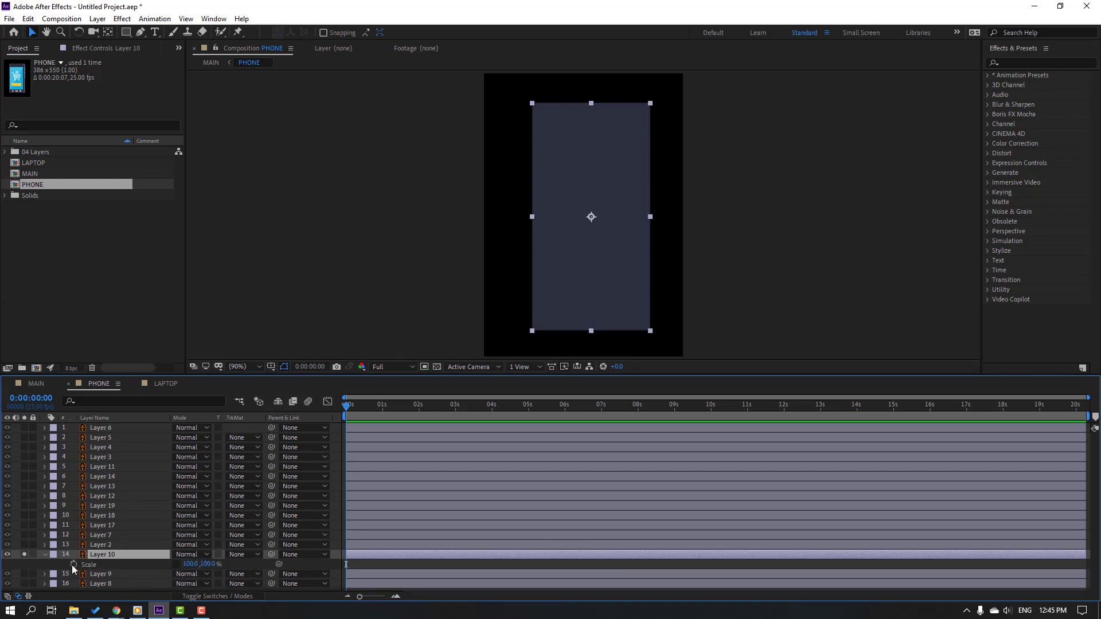
Keyframe Layer 10's X scale from 0% at frame 0 to 100% at frame 10
{"action": "left_click", "coordinate": [73, 564]}
{"action": "left_click_drag", "start_coordinate": [191, 565], "coordinate": [187, 564]}
{"action": "left_click", "coordinate": [188, 564]}
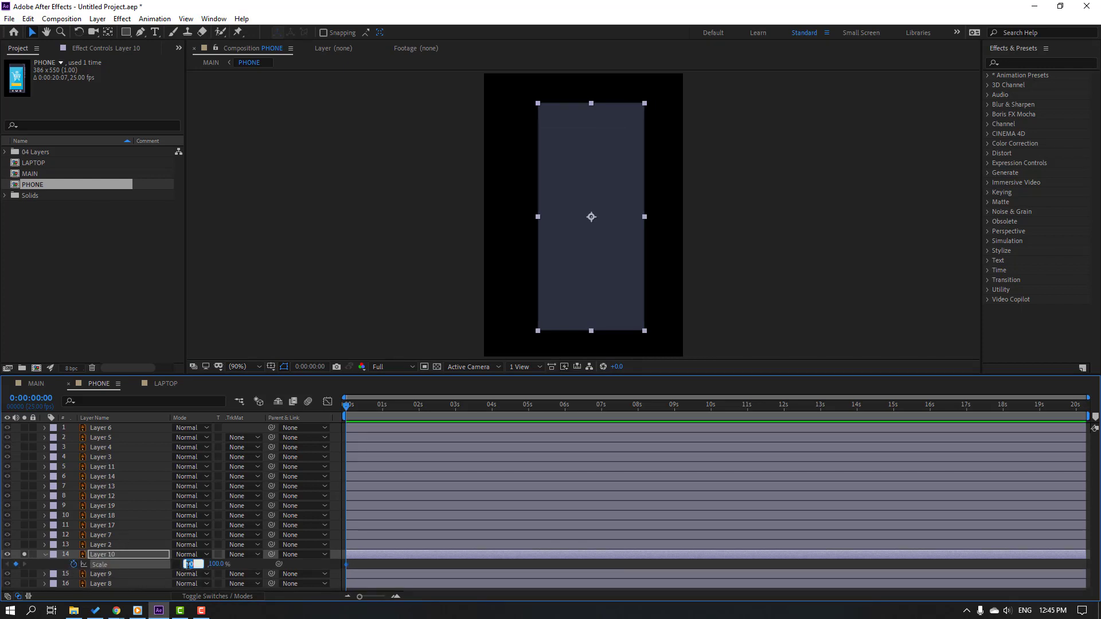
{"action": "type", "text": "0"}
{"action": "key", "text": "Return"}
{"action": "key", "text": "shift+Page_Down"}
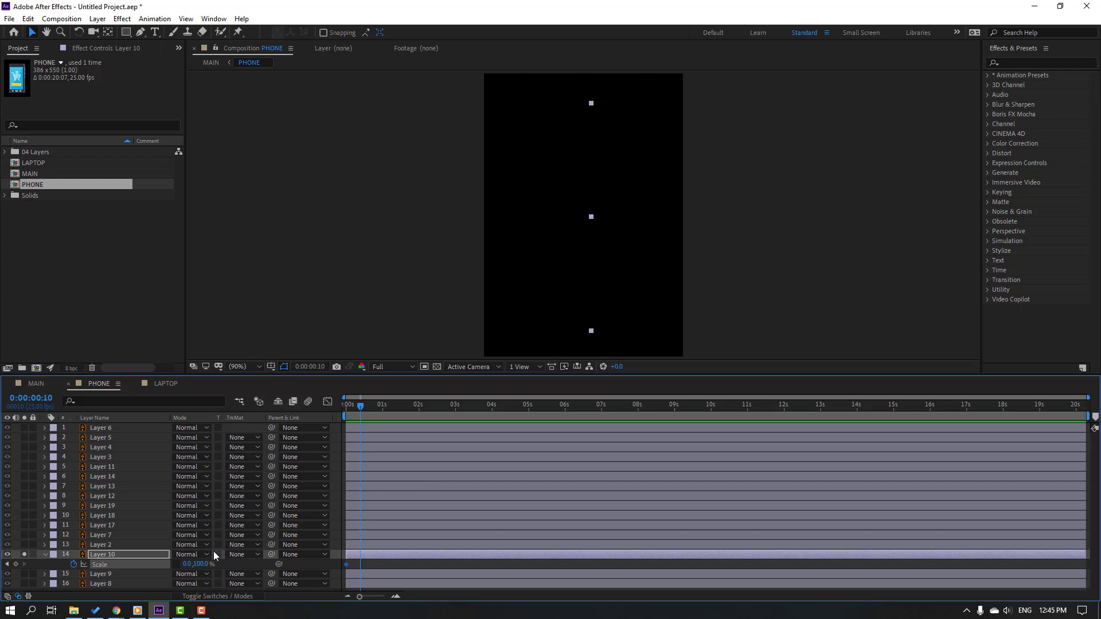
{"action": "left_click", "coordinate": [195, 564]}
{"action": "type", "text": "100"}
{"action": "key", "text": "Return"}
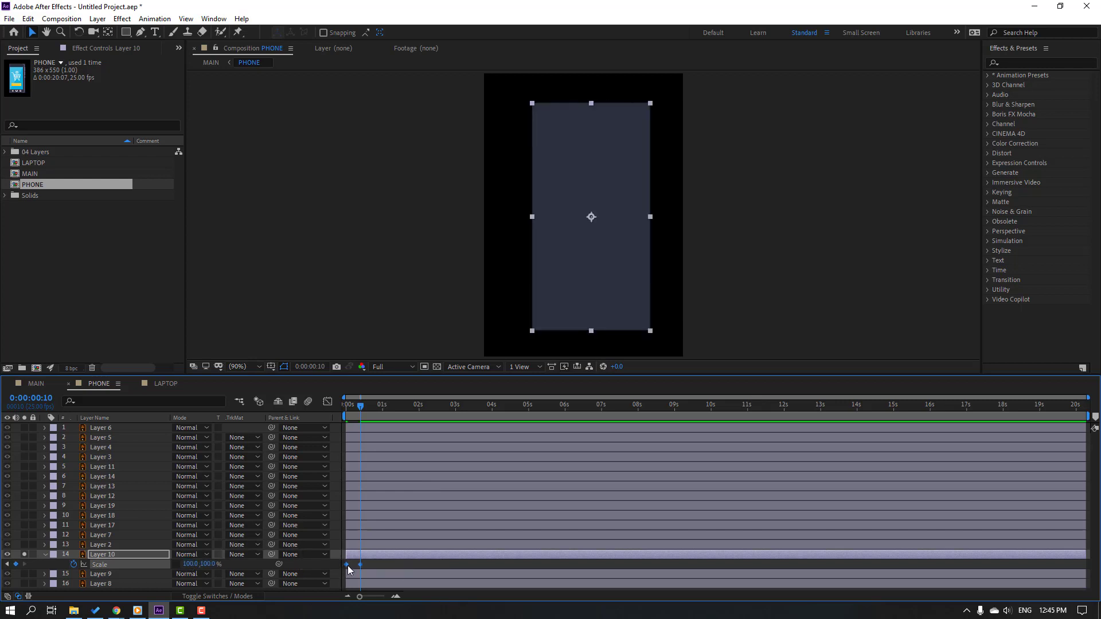
Apply Easy Ease to the Scale keyframes and reshape the end easing in the Graph Editor
{"action": "right_click", "coordinate": [347, 564]}
{"action": "mouse_move", "coordinate": [390, 557]}
{"action": "left_click", "coordinate": [511, 481]}
{"action": "left_click", "coordinate": [360, 564]}
{"action": "mouse_move", "coordinate": [360, 565]}
{"action": "left_mouse_down"}
{"action": "mouse_move", "coordinate": [371, 567]}
{"action": "mouse_move", "coordinate": [342, 572]}
{"action": "mouse_move", "coordinate": [352, 566]}
{"action": "left_mouse_up"}
{"action": "left_click", "coordinate": [327, 402]}
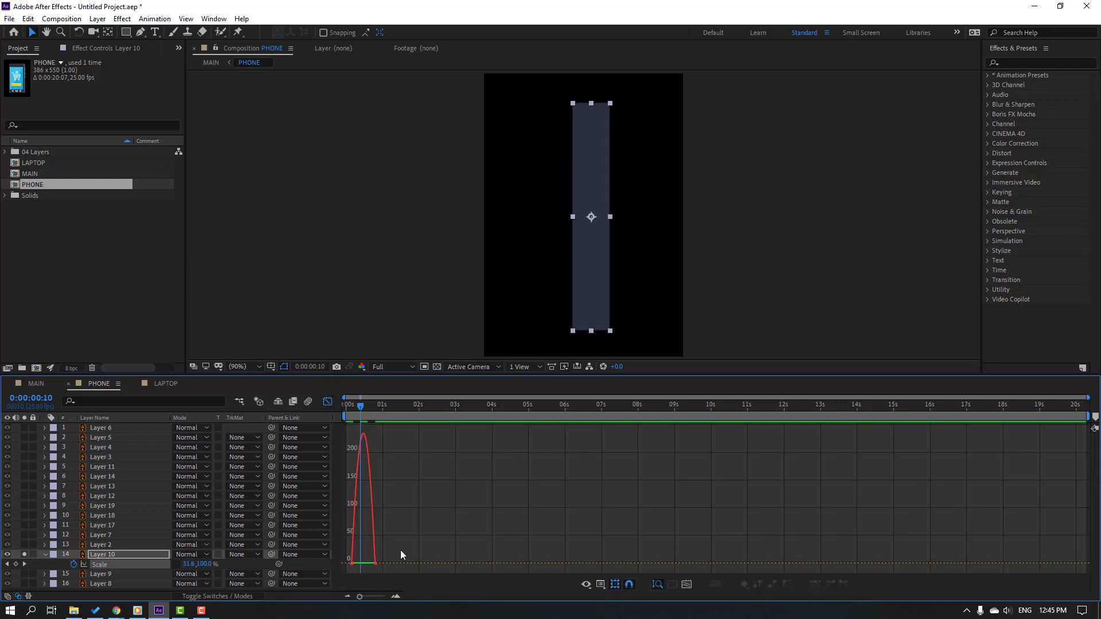
{"action": "key", "text": "equal"}
{"action": "key", "text": "equal"}
{"action": "mouse_move", "coordinate": [432, 549]}
{"action": "left_mouse_down"}
{"action": "mouse_move", "coordinate": [476, 545]}
{"action": "mouse_move", "coordinate": [439, 575]}
{"action": "mouse_move", "coordinate": [426, 566]}
{"action": "left_mouse_up"}
{"action": "key", "text": "minus"}
{"action": "key", "text": "space"}
{"action": "key", "text": "space"}
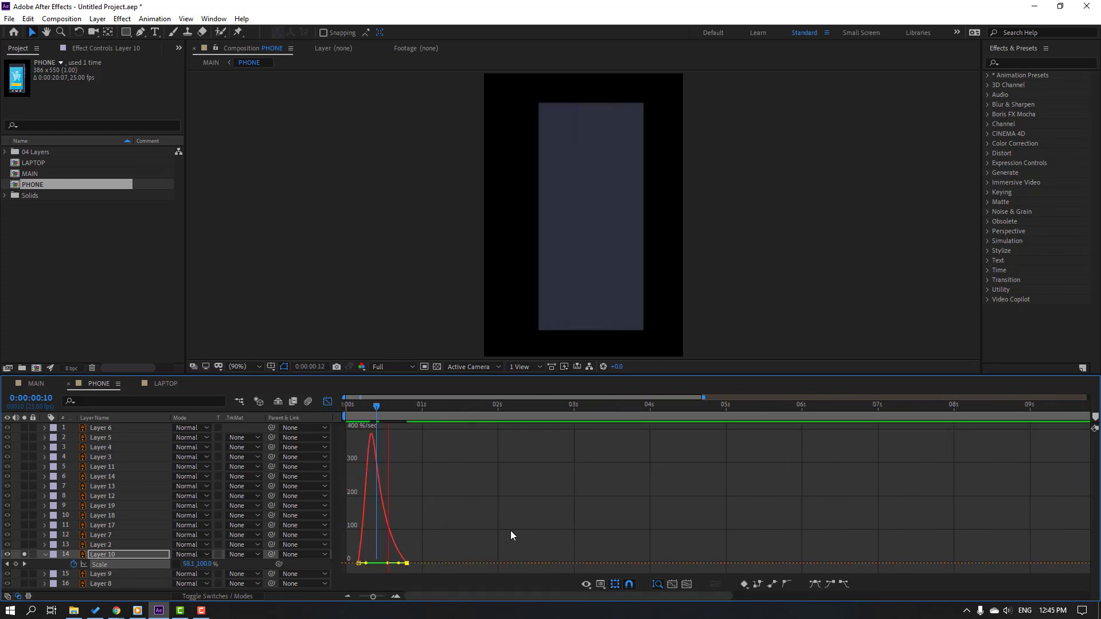
Copy both Scale keyframes and unsolo Layer 10, selecting Layer 9
{"action": "left_click", "coordinate": [328, 404]}
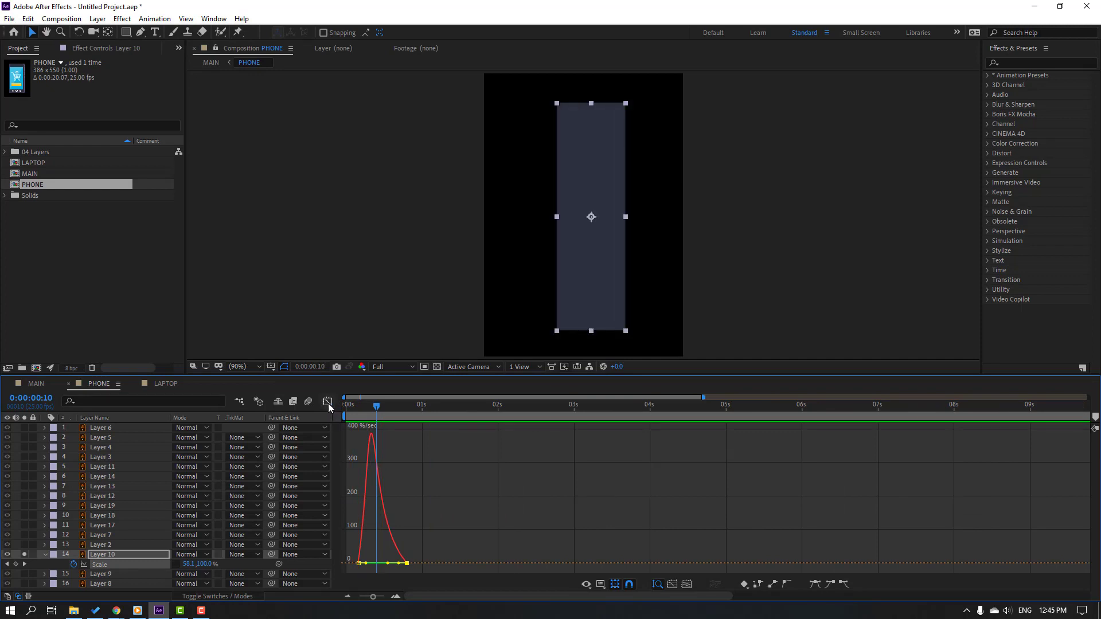
{"action": "left_click", "coordinate": [440, 567]}
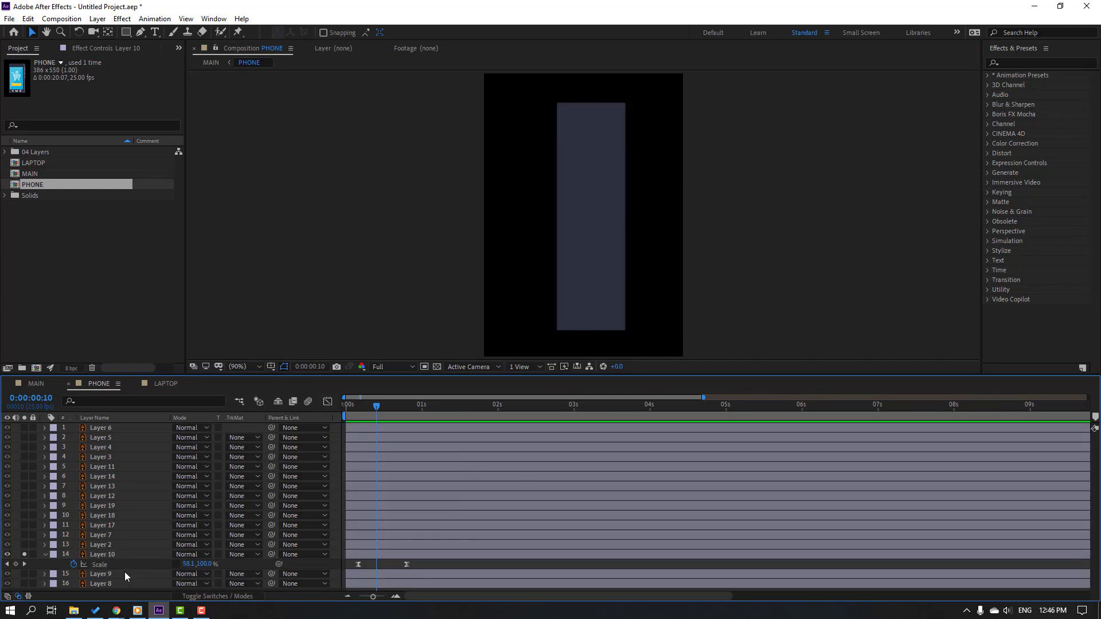
{"action": "left_click", "coordinate": [101, 566]}
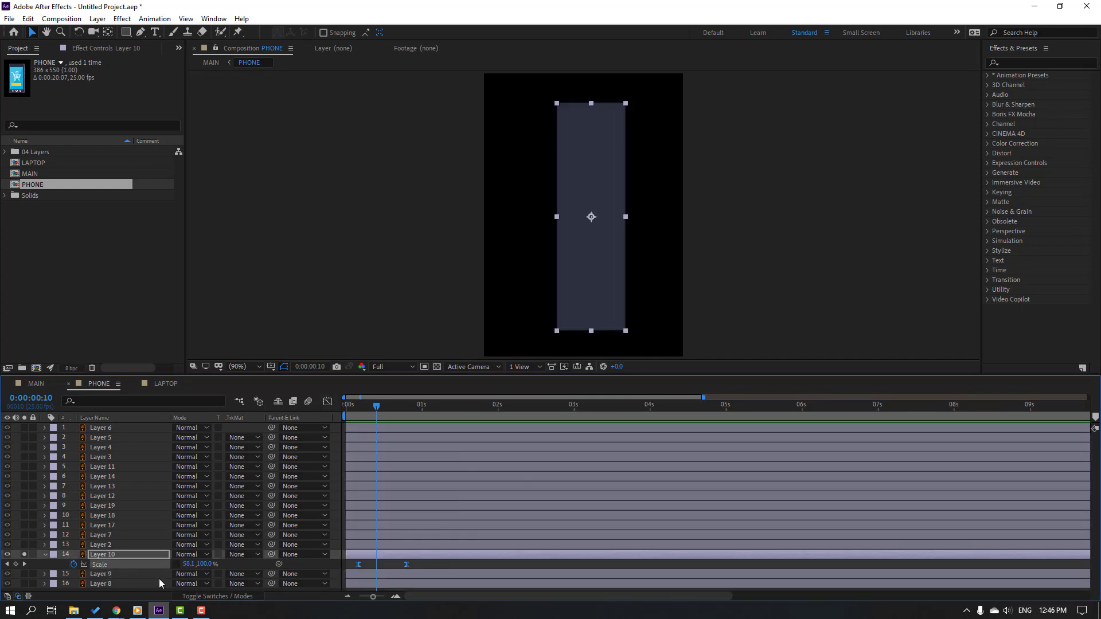
{"action": "left_click", "coordinate": [45, 555]}
{"action": "left_click", "coordinate": [24, 554]}
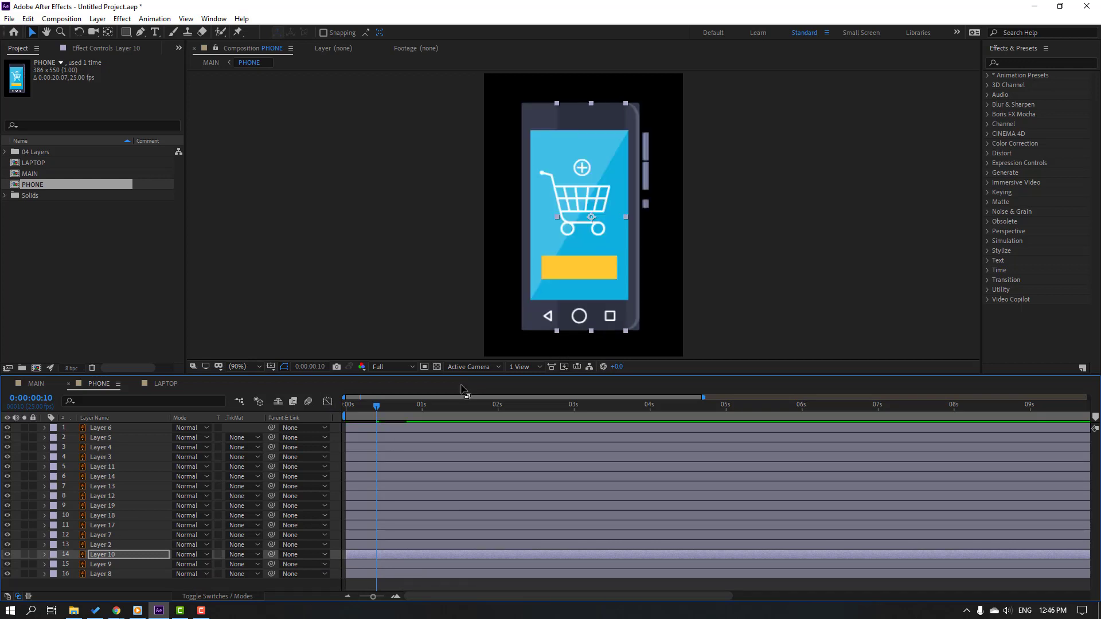
{"action": "left_click", "coordinate": [100, 564]}
Paste the pop-in onto Layer 9, start it a few frames later, and place it above Layer 10
{"action": "left_click", "coordinate": [24, 564]}
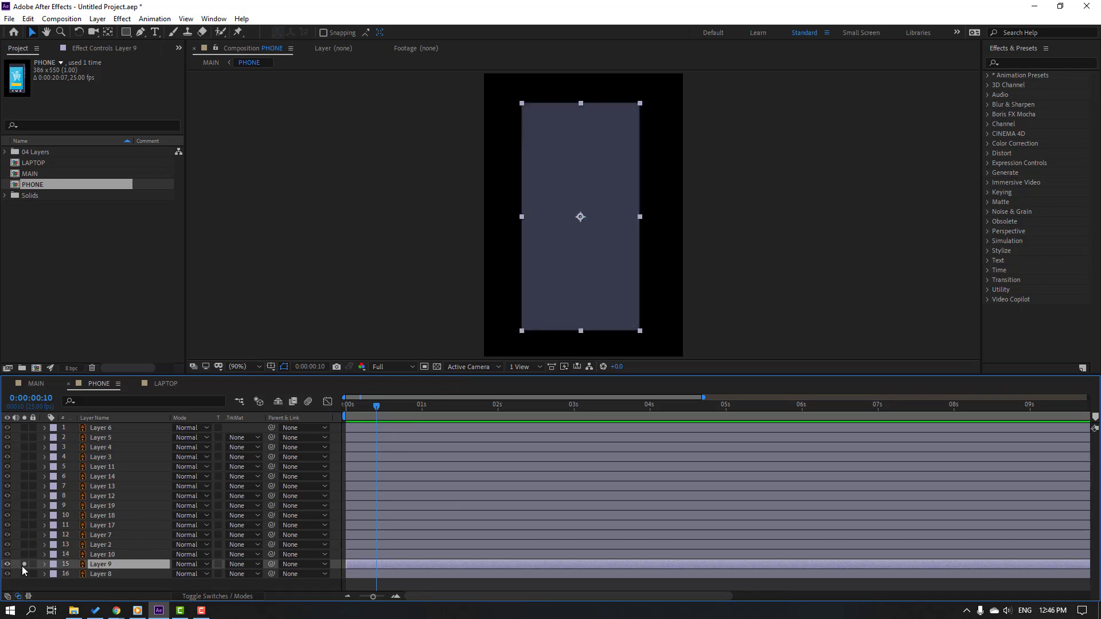
{"action": "key", "text": "ctrl+v"}
{"action": "left_click_drag", "start_coordinate": [360, 410], "coordinate": [383, 411]}
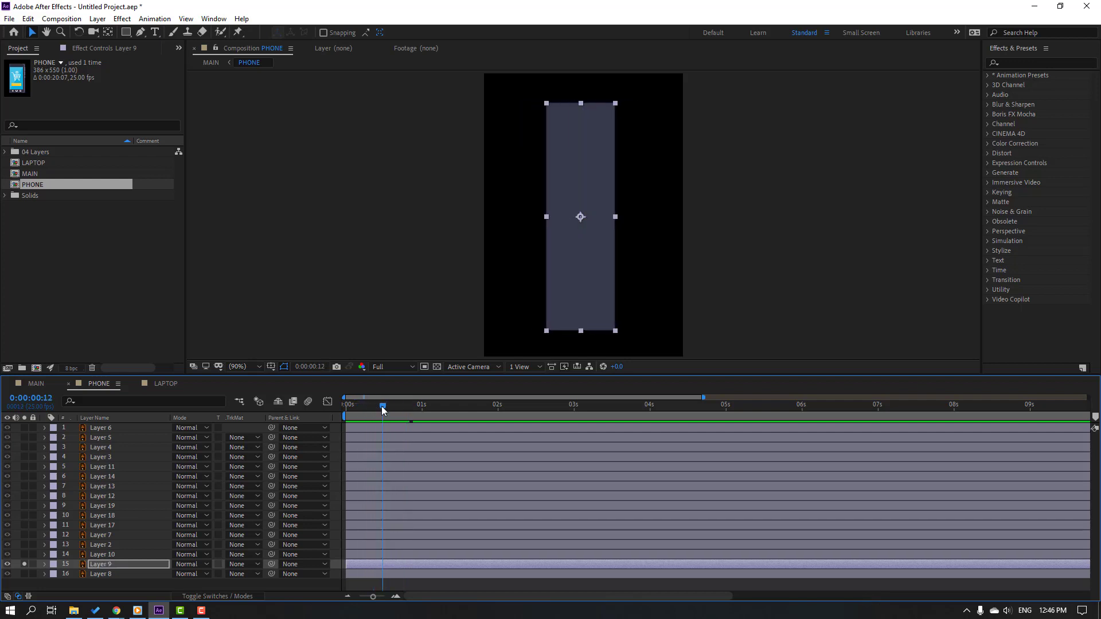
{"action": "left_click", "coordinate": [24, 554]}
{"action": "left_click", "coordinate": [134, 568]}
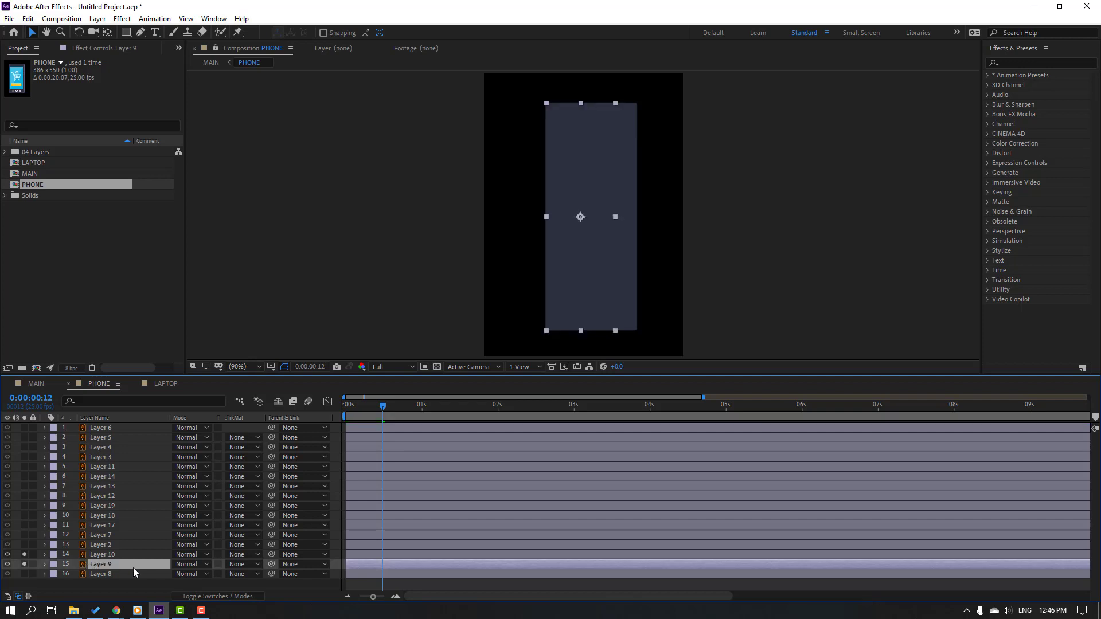
{"action": "left_click_drag", "start_coordinate": [365, 570], "coordinate": [372, 570]}
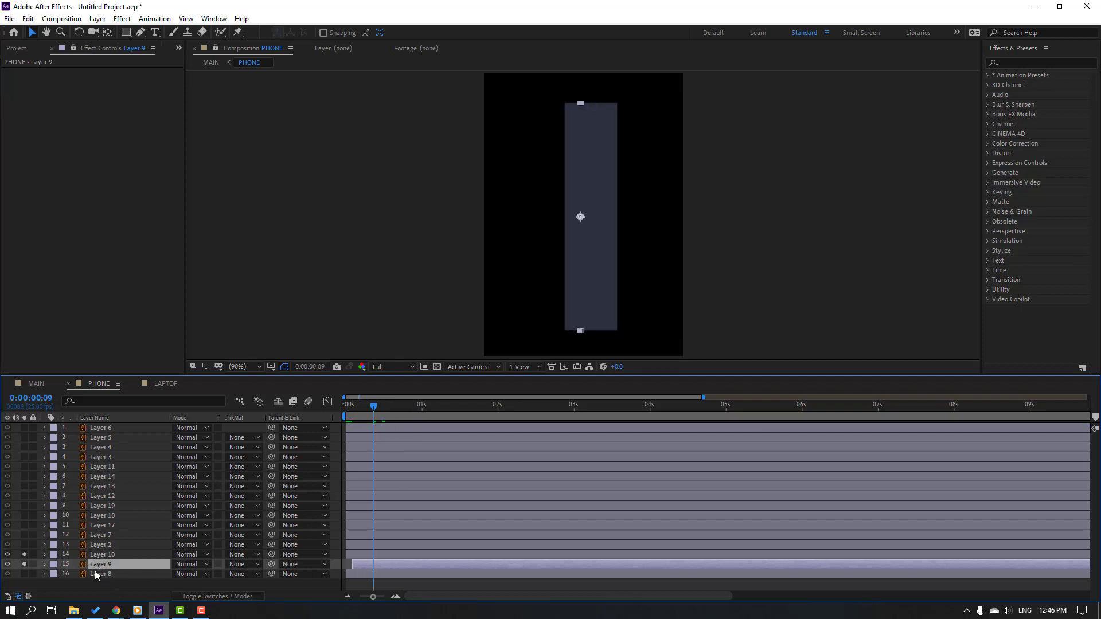
{"action": "left_click_drag", "start_coordinate": [105, 566], "coordinate": [111, 554]}
{"action": "key", "text": "space"}
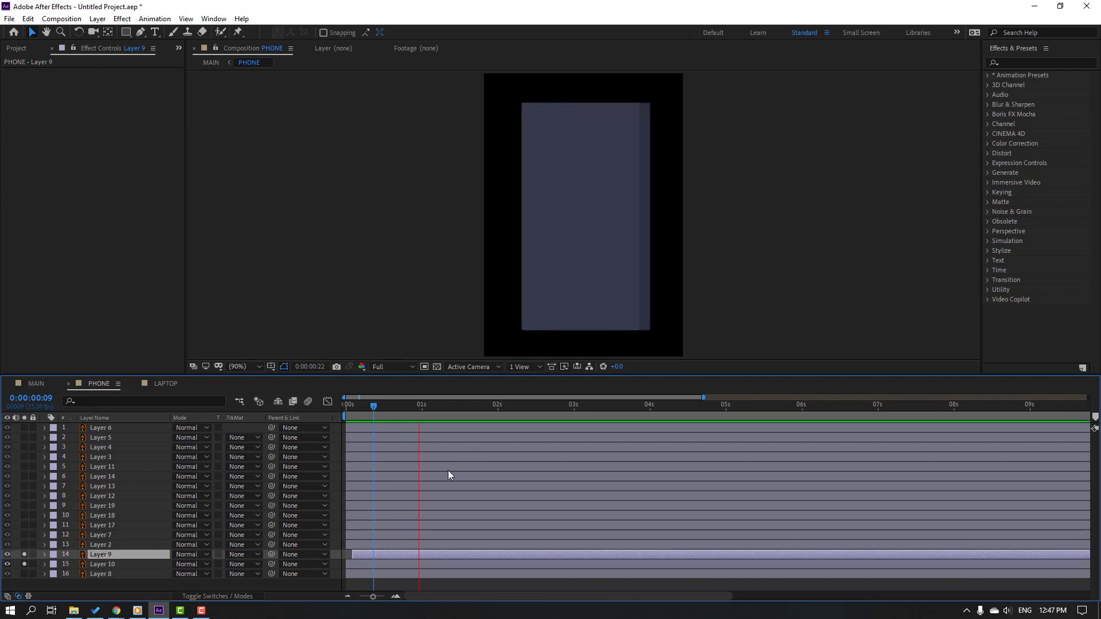
{"action": "left_click", "coordinate": [385, 410]}
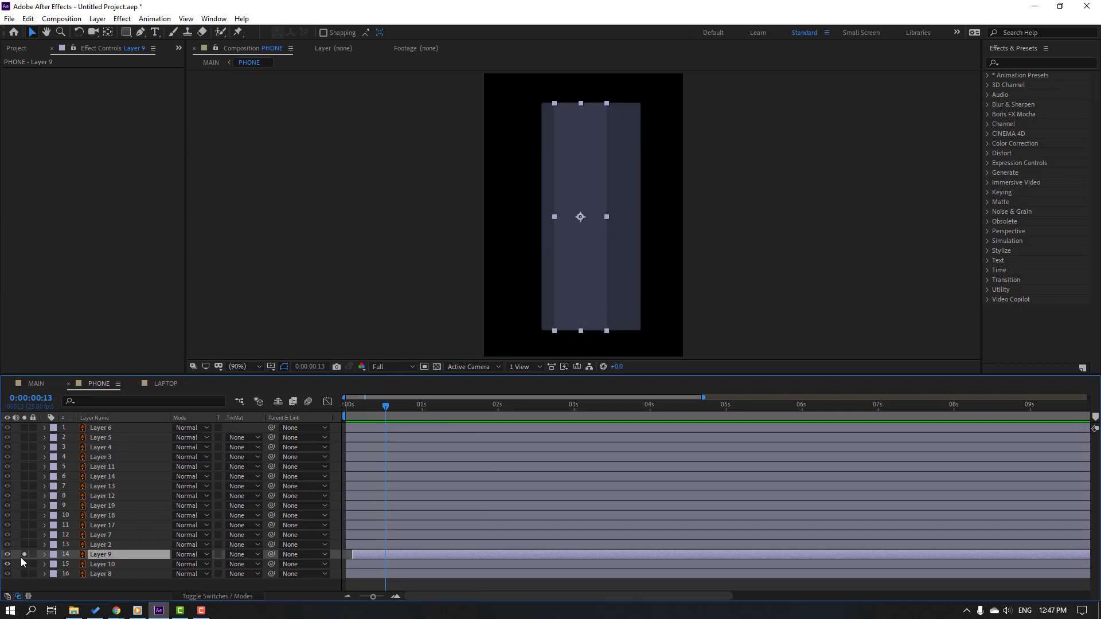
Paste the pop-in onto Layer 8, start it after Layer 9, and move it above Layer 9
{"action": "left_click", "coordinate": [111, 576]}
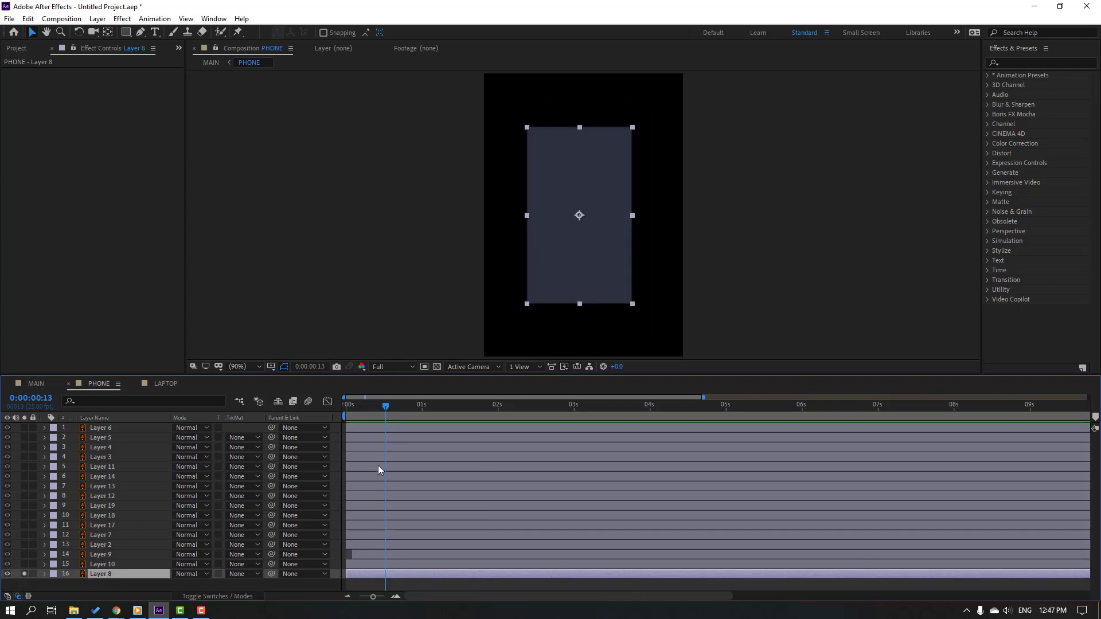
{"action": "left_click_drag", "start_coordinate": [370, 414], "coordinate": [343, 415]}
{"action": "key", "text": "ctrl+v"}
{"action": "left_click_drag", "start_coordinate": [361, 573], "coordinate": [375, 572]}
{"action": "key", "text": "space"}
{"action": "key", "text": "space"}
{"action": "left_click_drag", "start_coordinate": [25, 558], "coordinate": [26, 565]}
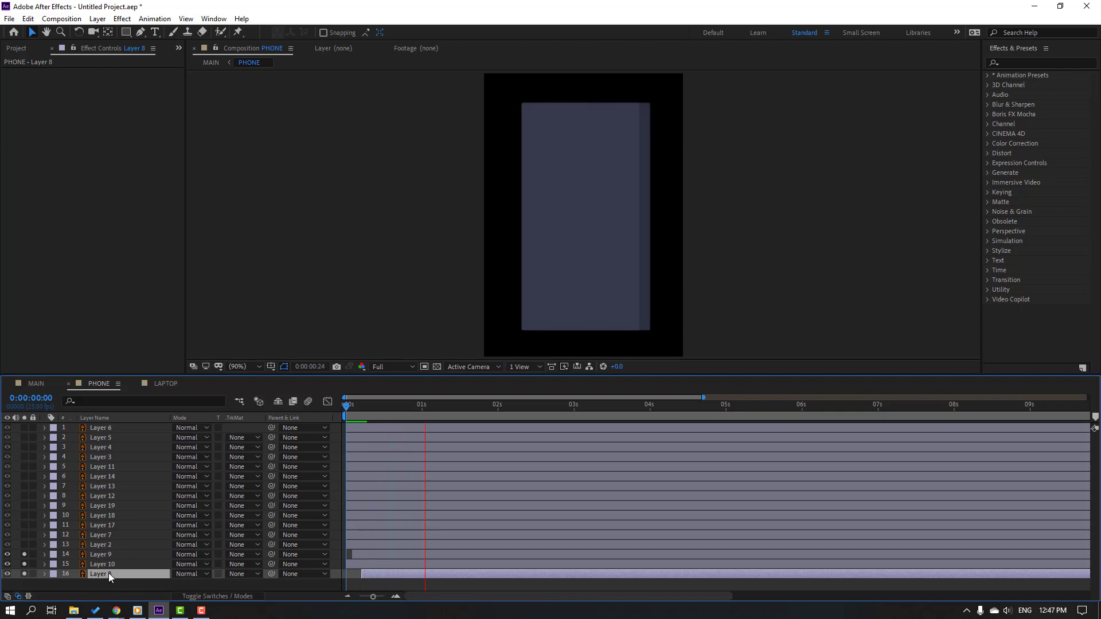
{"action": "left_click_drag", "start_coordinate": [108, 574], "coordinate": [129, 552]}
{"action": "key", "text": "space"}
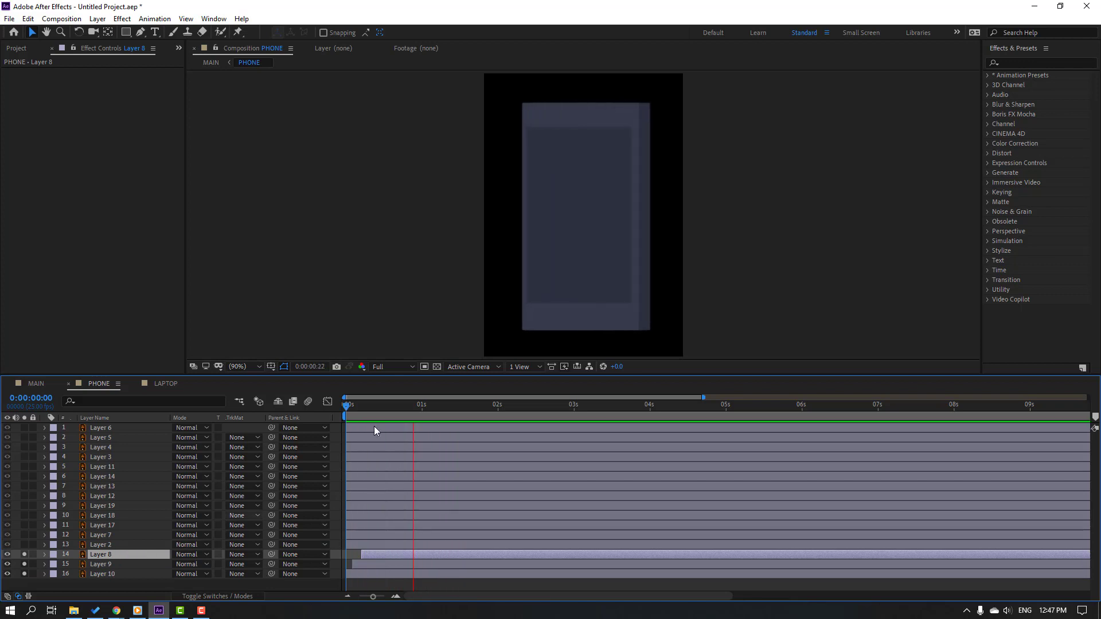
{"action": "left_click", "coordinate": [435, 408]}
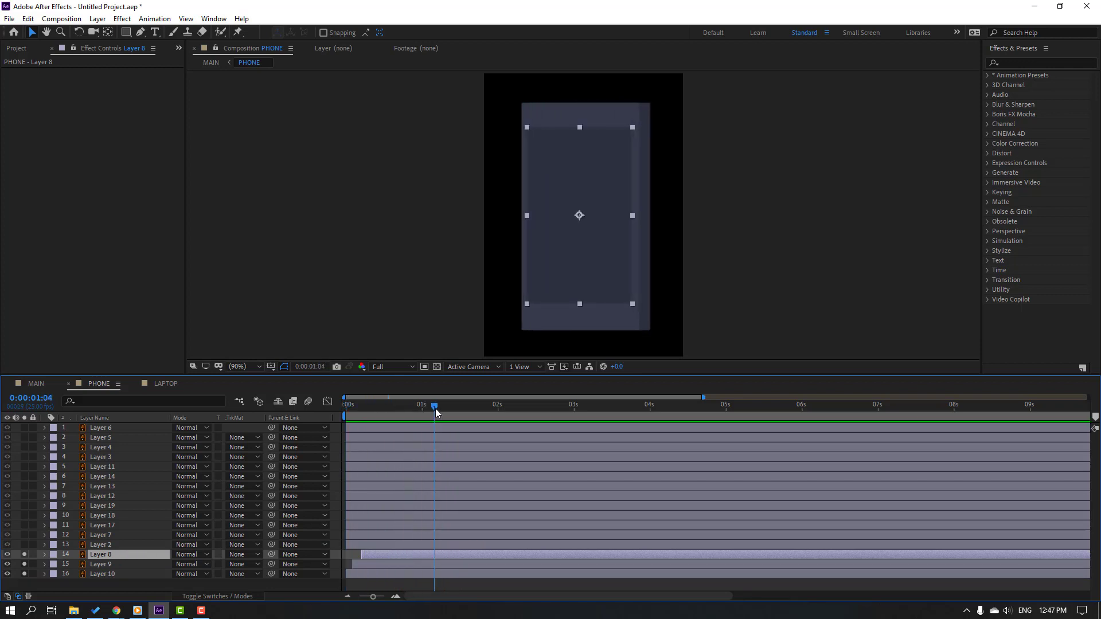
Paste the pop-in onto Layer 2, the top icons, and delay its start further
{"action": "left_click", "coordinate": [112, 545]}
{"action": "left_click", "coordinate": [24, 545]}
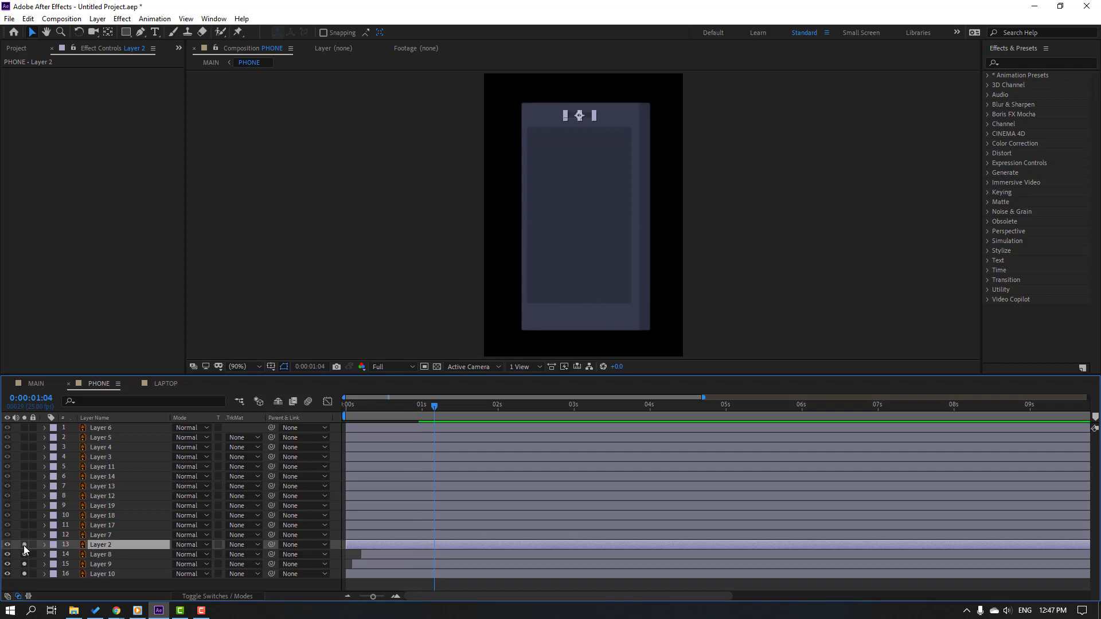
{"action": "left_click_drag", "start_coordinate": [434, 407], "coordinate": [341, 414]}
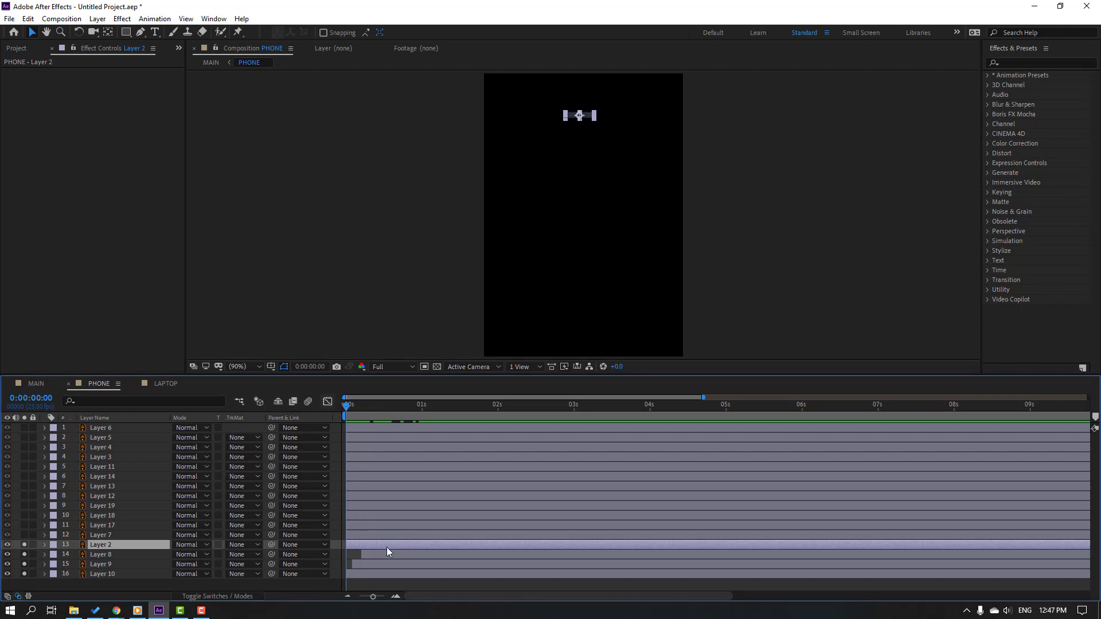
{"action": "left_click_drag", "start_coordinate": [347, 545], "coordinate": [360, 546]}
{"action": "key", "text": "space"}
{"action": "key", "text": "space"}
{"action": "left_click_drag", "start_coordinate": [365, 545], "coordinate": [381, 547]}
{"action": "key", "text": "space"}
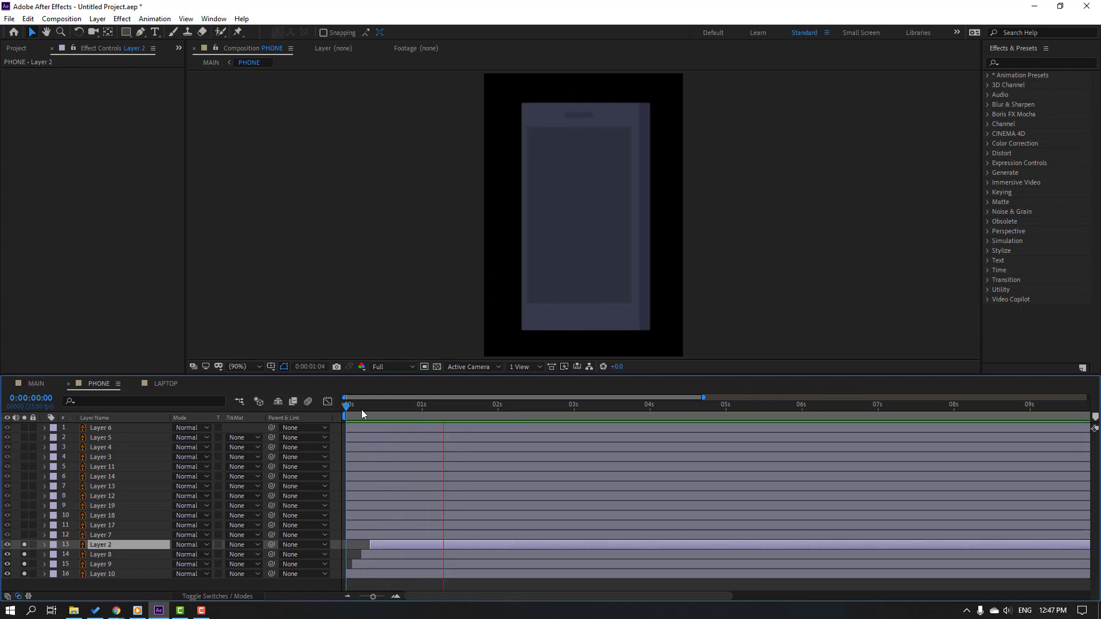
{"action": "left_click", "coordinate": [358, 406]}
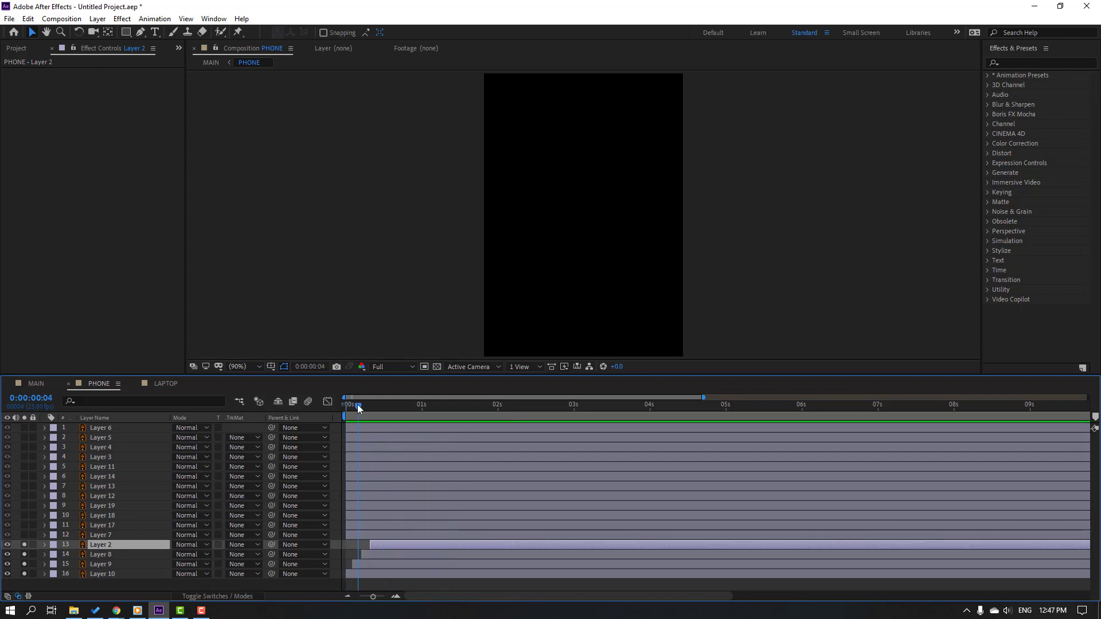
{"action": "left_click", "coordinate": [102, 538]}
{"action": "left_click", "coordinate": [24, 534]}
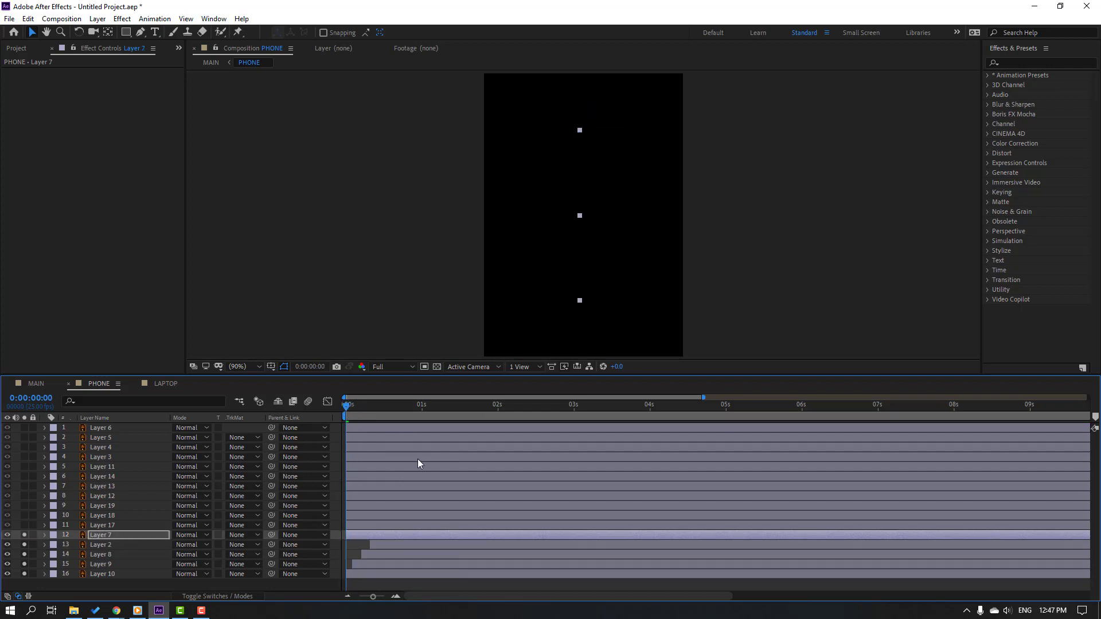
Set Layer 7's first Scale keyframe to 100% width and 0% height
{"action": "mouse_move", "coordinate": [348, 404]}
{"action": "left_mouse_down"}
{"action": "mouse_move", "coordinate": [383, 410]}
{"action": "mouse_move", "coordinate": [344, 411]}
{"action": "left_mouse_up"}
{"action": "key", "text": "s"}
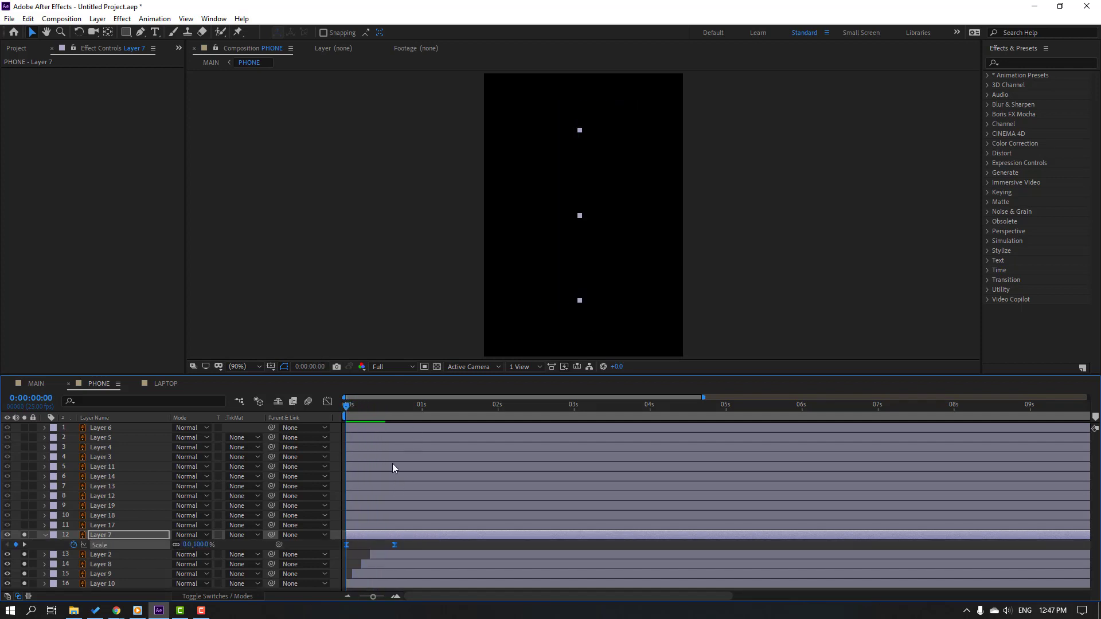
{"action": "left_click", "coordinate": [183, 548]}
{"action": "left_click", "coordinate": [189, 546]}
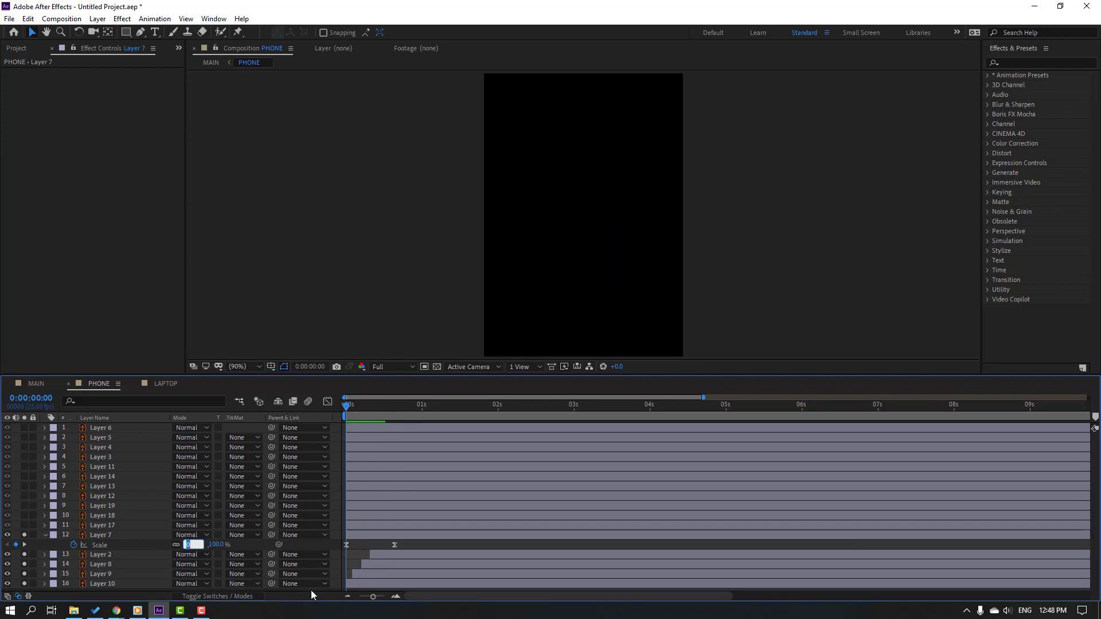
{"action": "type", "text": "100"}
{"action": "key", "text": "Return"}
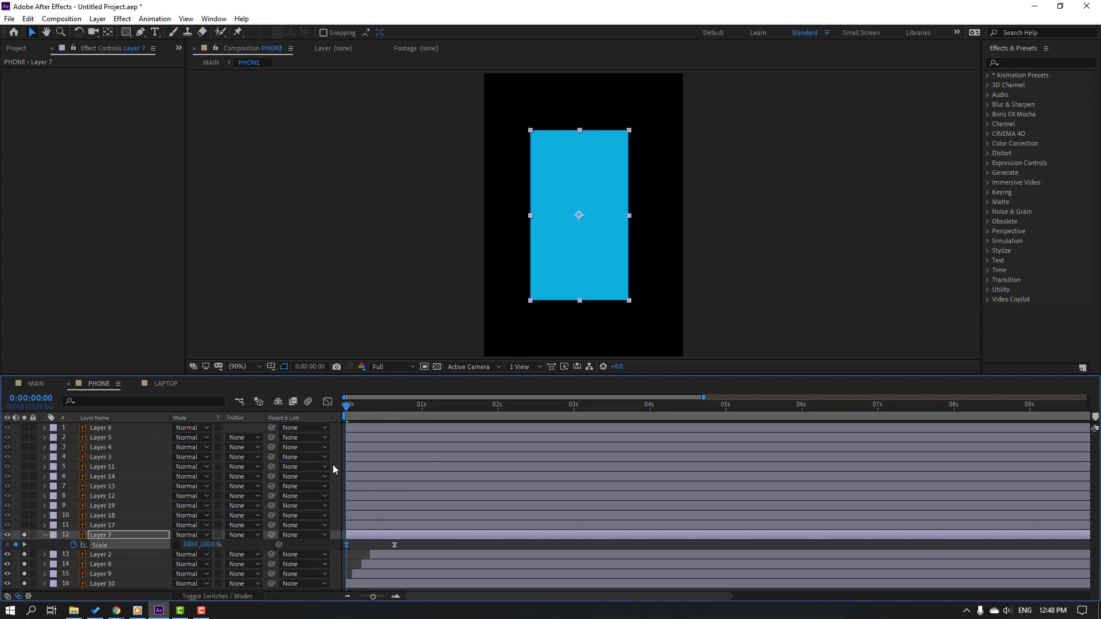
{"action": "left_click", "coordinate": [208, 545]}
{"action": "type", "text": "0"}
{"action": "key", "text": "Return"}
{"action": "key", "text": "space"}
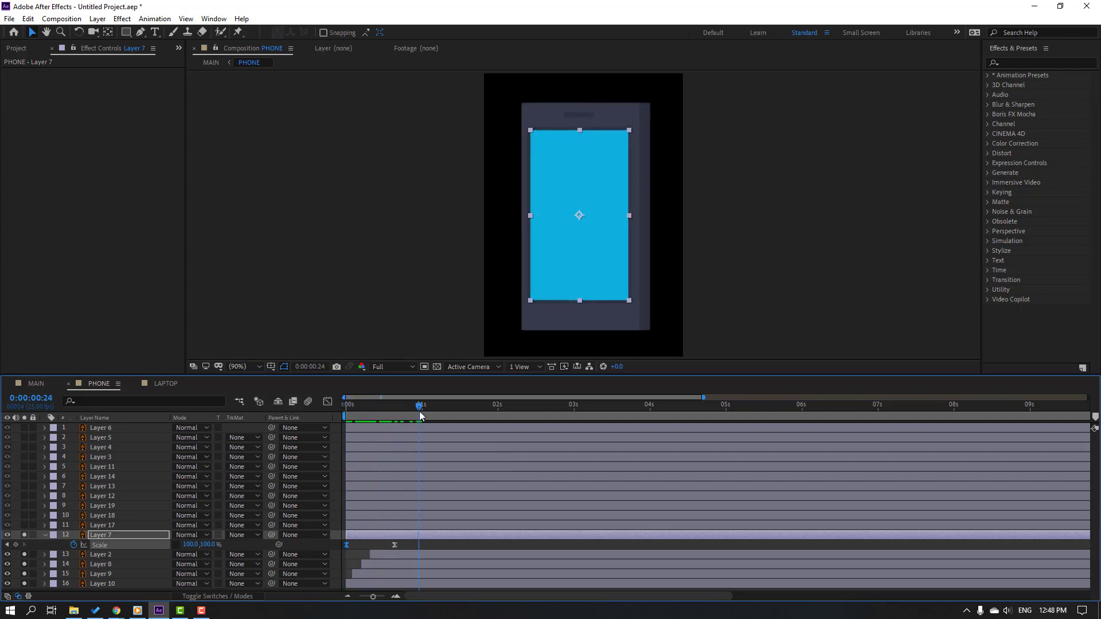
{"action": "left_click", "coordinate": [394, 544]}
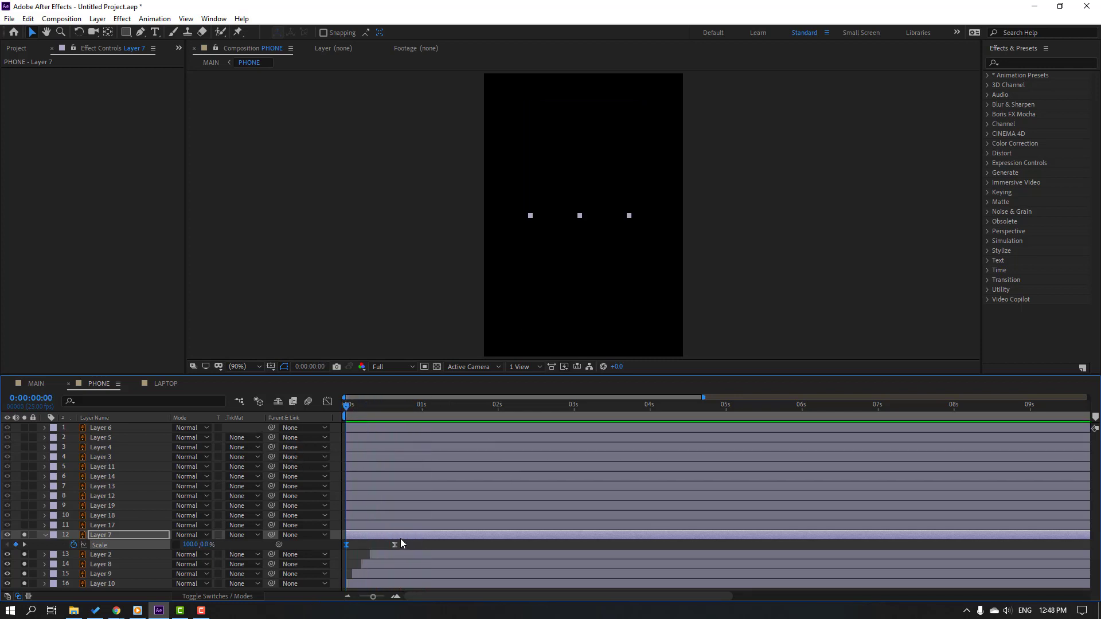
Give the screen a fast ease-out in the Graph Editor and start Layer 7 six frames later
{"action": "left_click", "coordinate": [327, 403]}
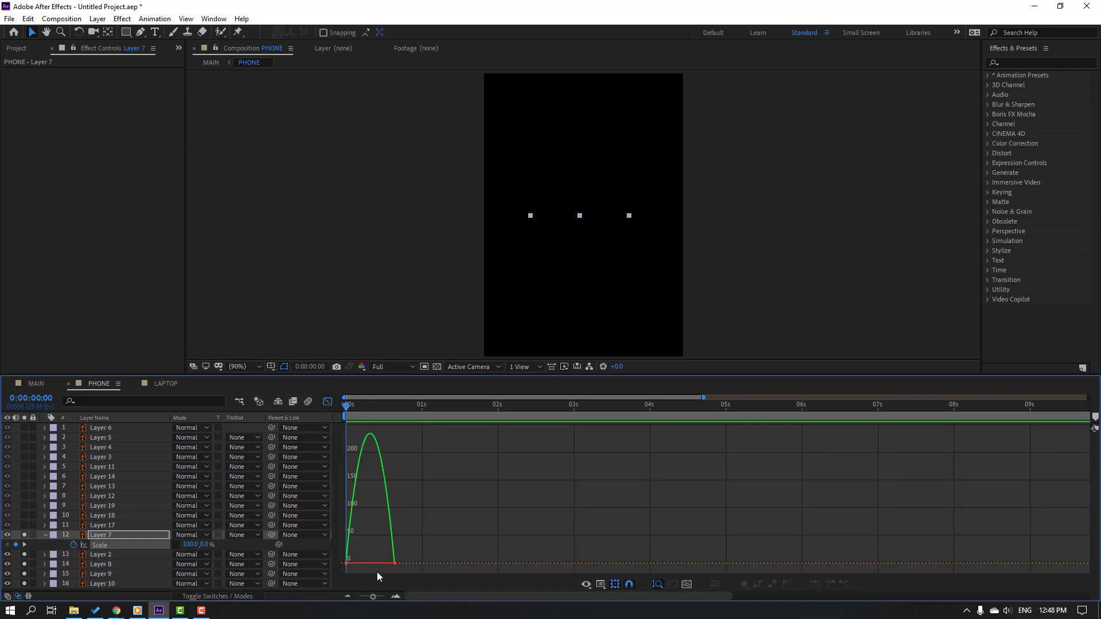
{"action": "left_click_drag", "start_coordinate": [377, 564], "coordinate": [372, 564]}
{"action": "key", "text": "space"}
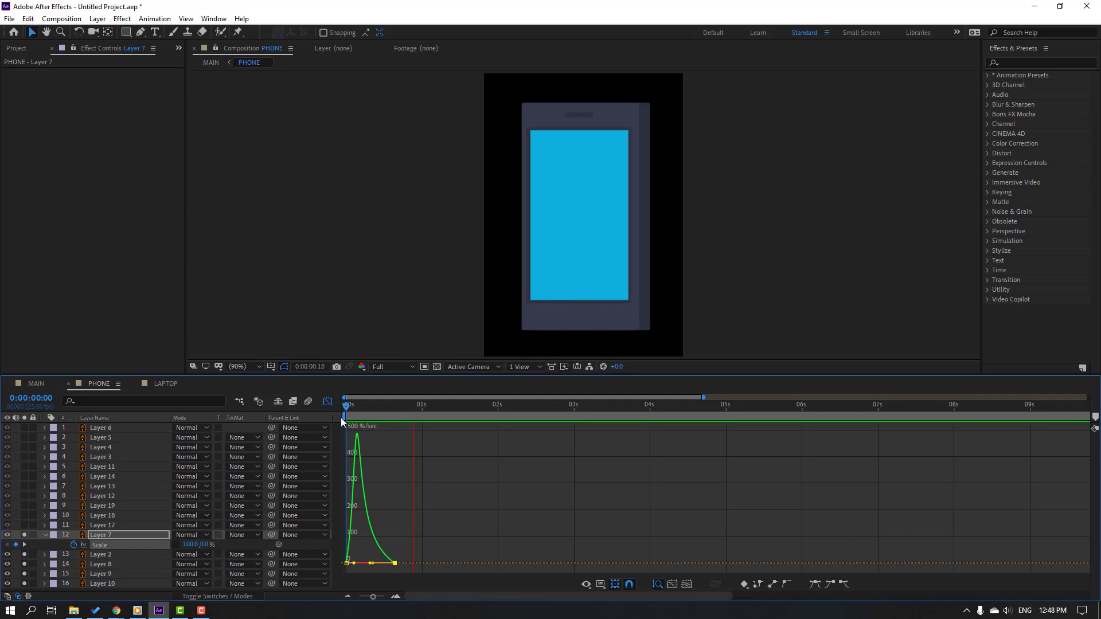
{"action": "key", "text": "shift+F3"}
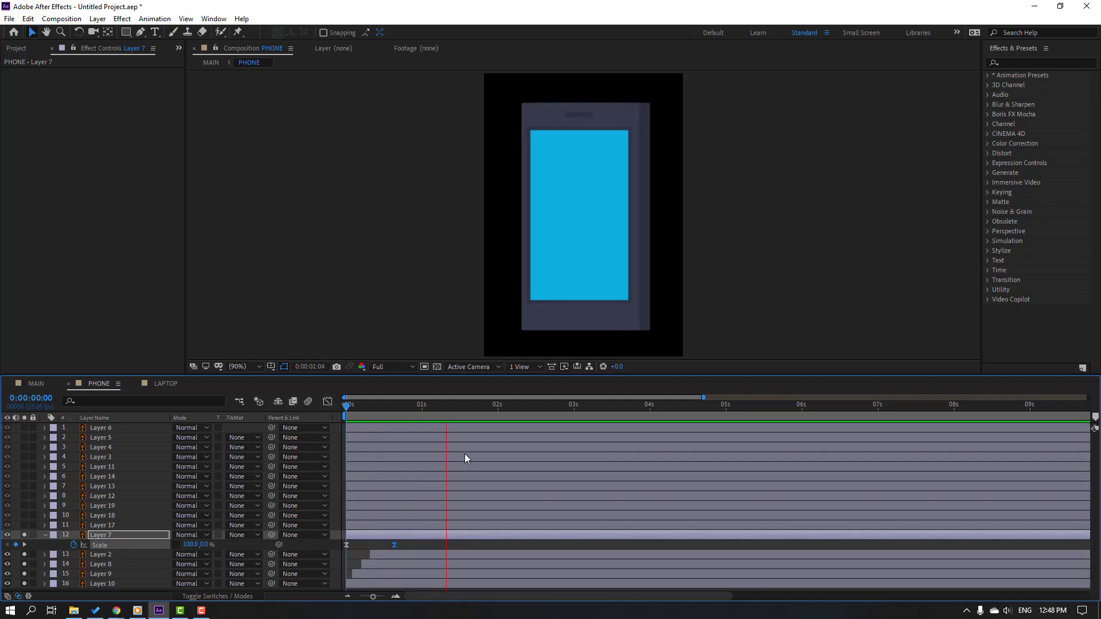
{"action": "key", "text": "space"}
{"action": "left_click", "coordinate": [45, 536]}
{"action": "left_click_drag", "start_coordinate": [370, 535], "coordinate": [390, 535]}
Shift the blue screen layer slightly later and preview the adjusted timing
{"action": "key", "text": "space"}
{"action": "key", "text": "space"}
{"action": "key", "text": "space"}
{"action": "key", "text": "space"}
{"action": "key", "text": "space"}
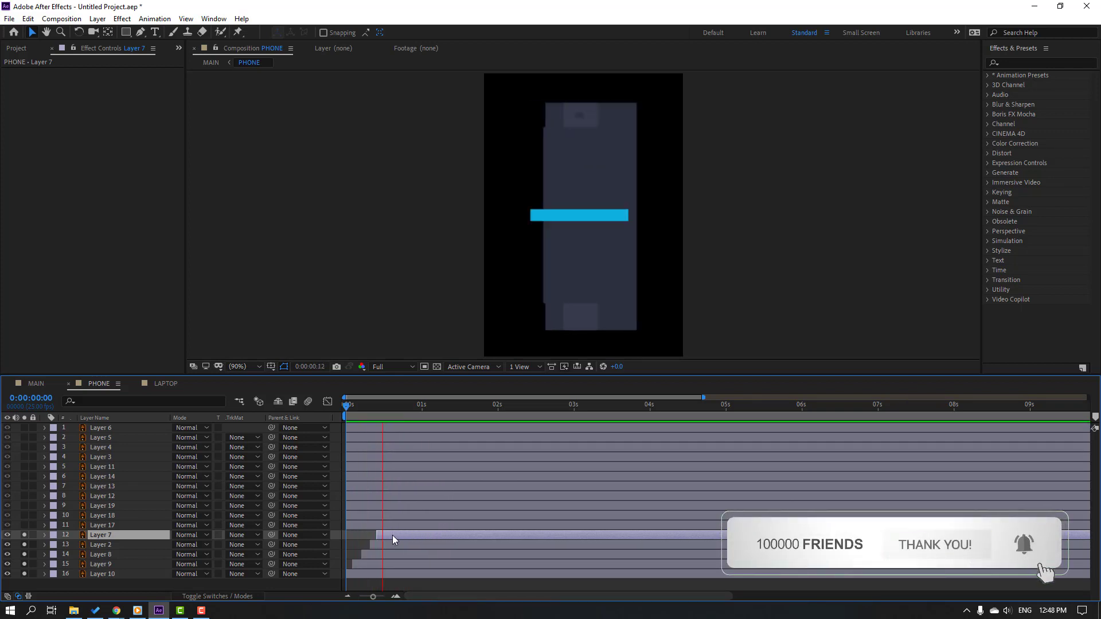
{"action": "key", "text": "space"}
{"action": "left_click_drag", "start_coordinate": [369, 410], "coordinate": [322, 423]}
{"action": "key", "text": "space"}
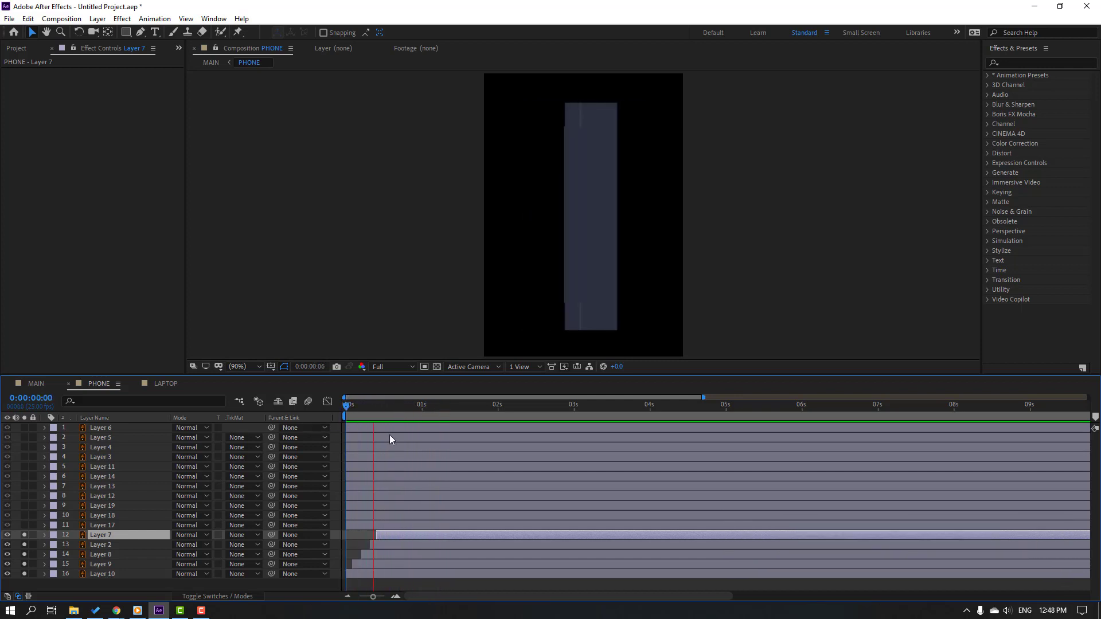
{"action": "key", "text": "space"}
Solo the navigation icon Layers 17 and 18 with the time set to frame 8
{"action": "key", "text": "ctrl+Up"}
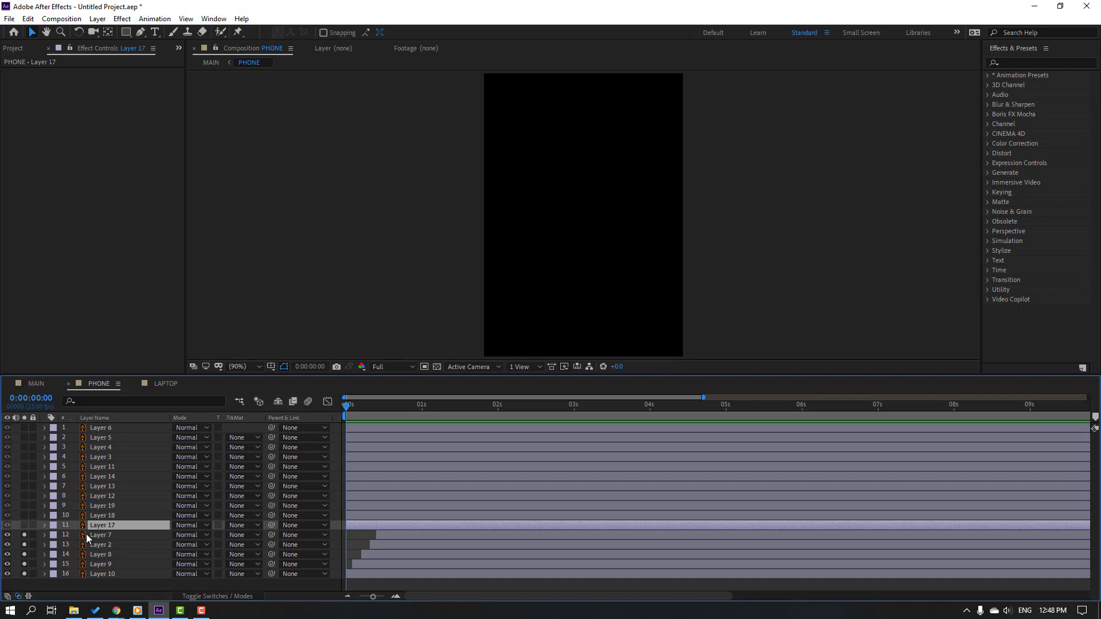
{"action": "left_click", "coordinate": [24, 526]}
{"action": "left_click_drag", "start_coordinate": [347, 408], "coordinate": [375, 408]}
{"action": "left_click", "coordinate": [370, 410]}
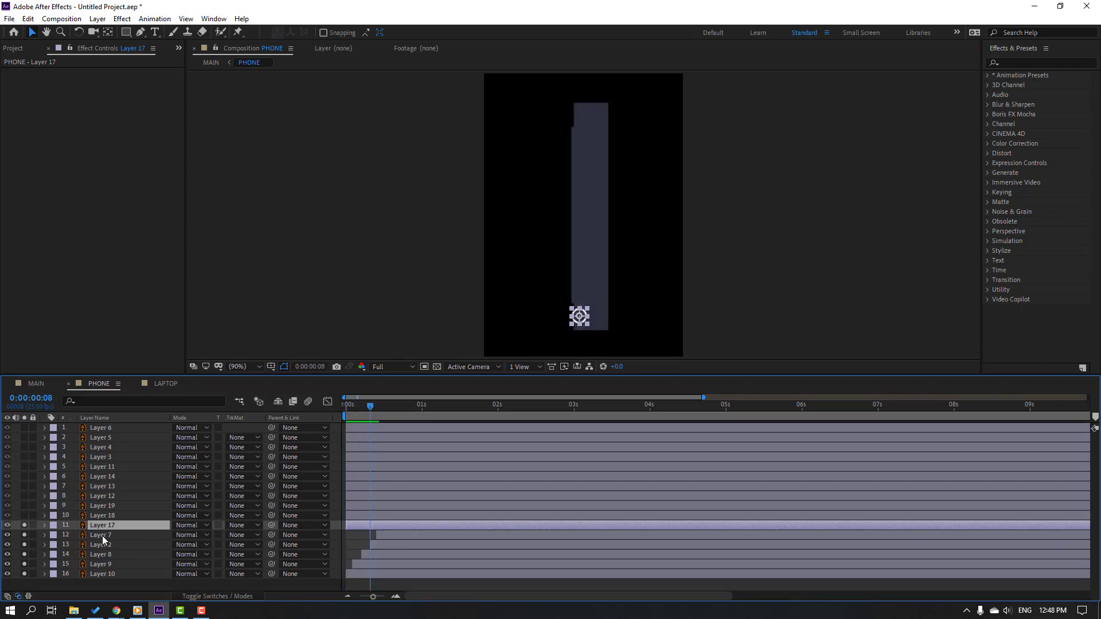
{"action": "key", "text": "ctrl+Up"}
{"action": "left_click", "coordinate": [25, 518]}
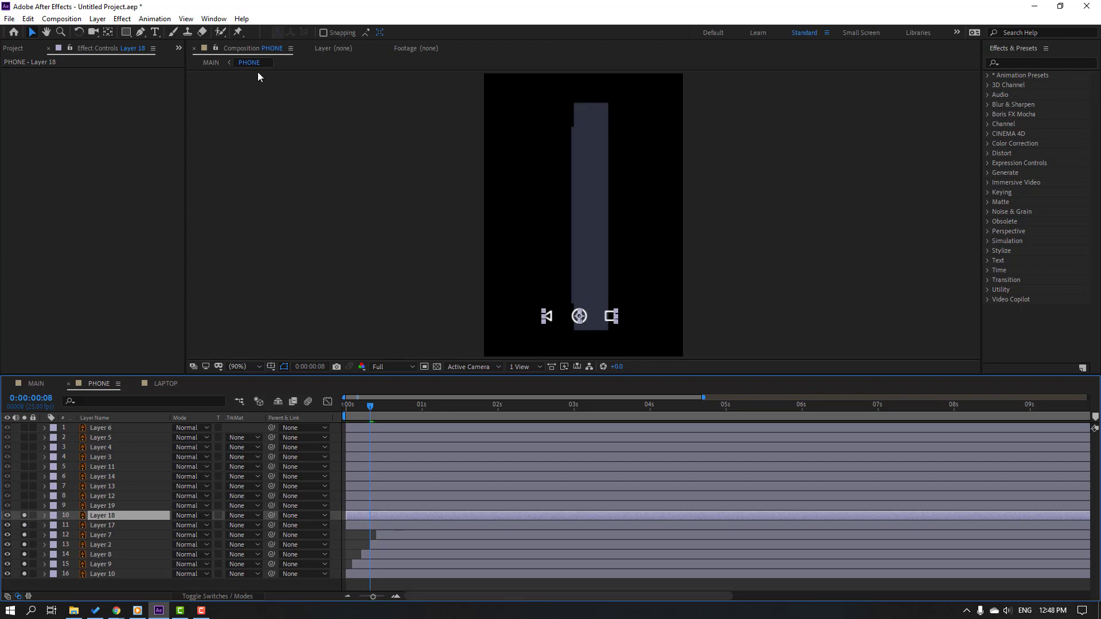
{"action": "left_click", "coordinate": [209, 18]}
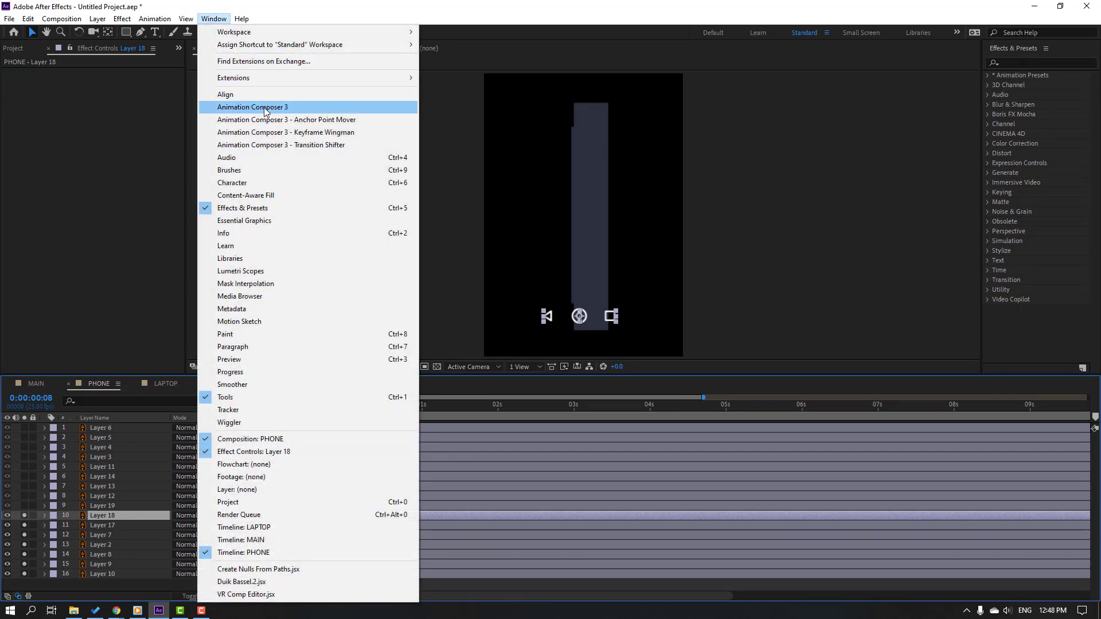
Apply Animation Composer's Overshoot Scale From Anchor Point In preset to icon Layers 17 and 18
{"action": "left_click", "coordinate": [247, 107]}
{"action": "left_click", "coordinate": [547, 406]}
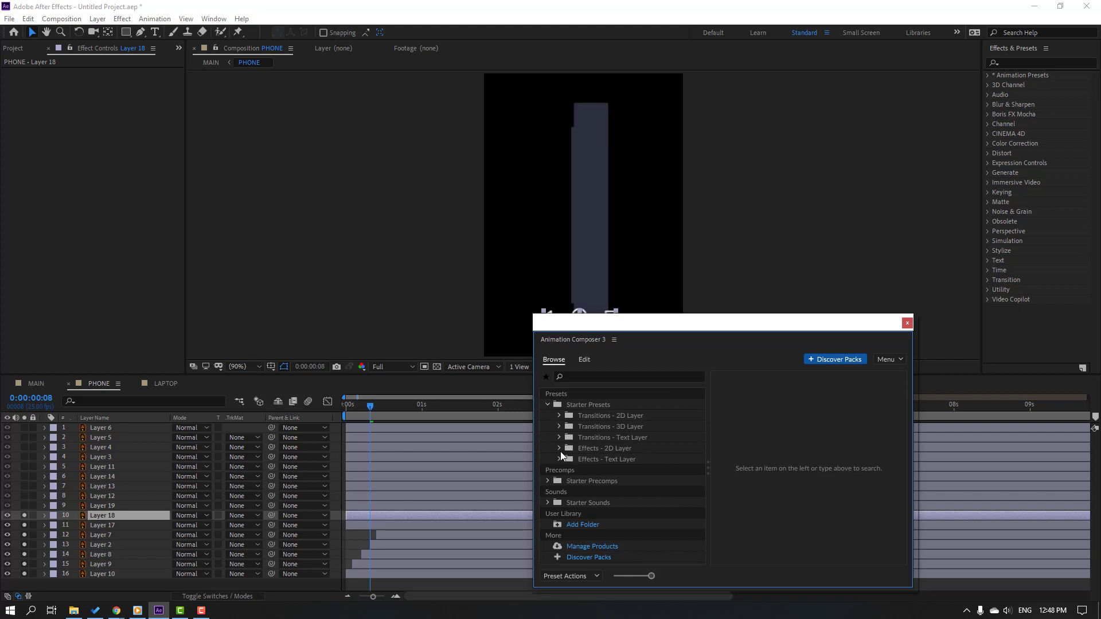
{"action": "left_click", "coordinate": [560, 415]}
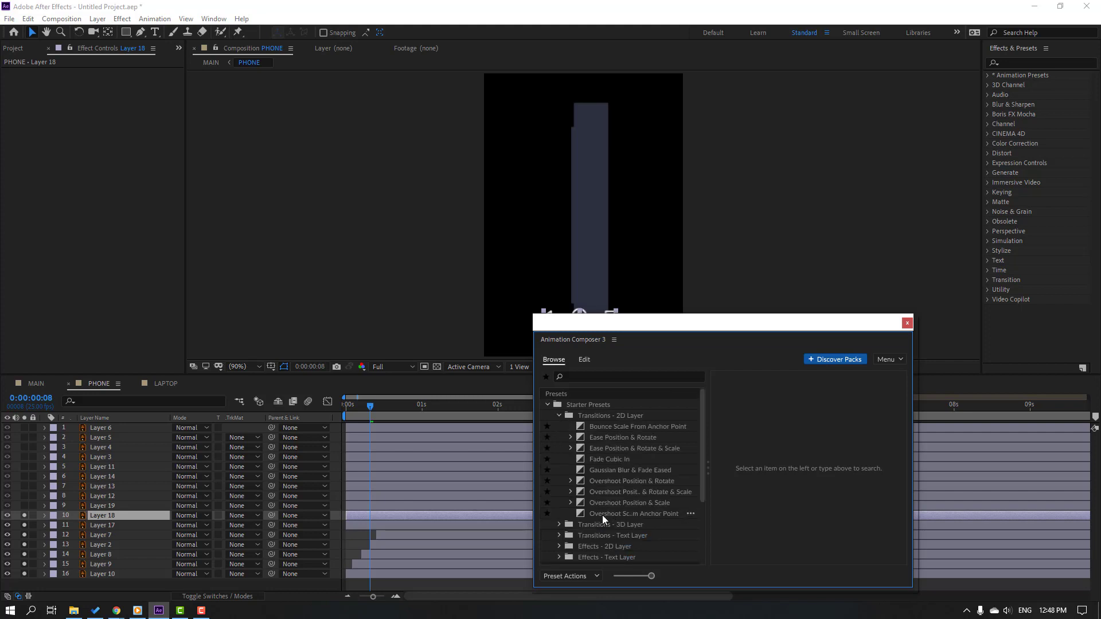
{"action": "left_click", "coordinate": [601, 514]}
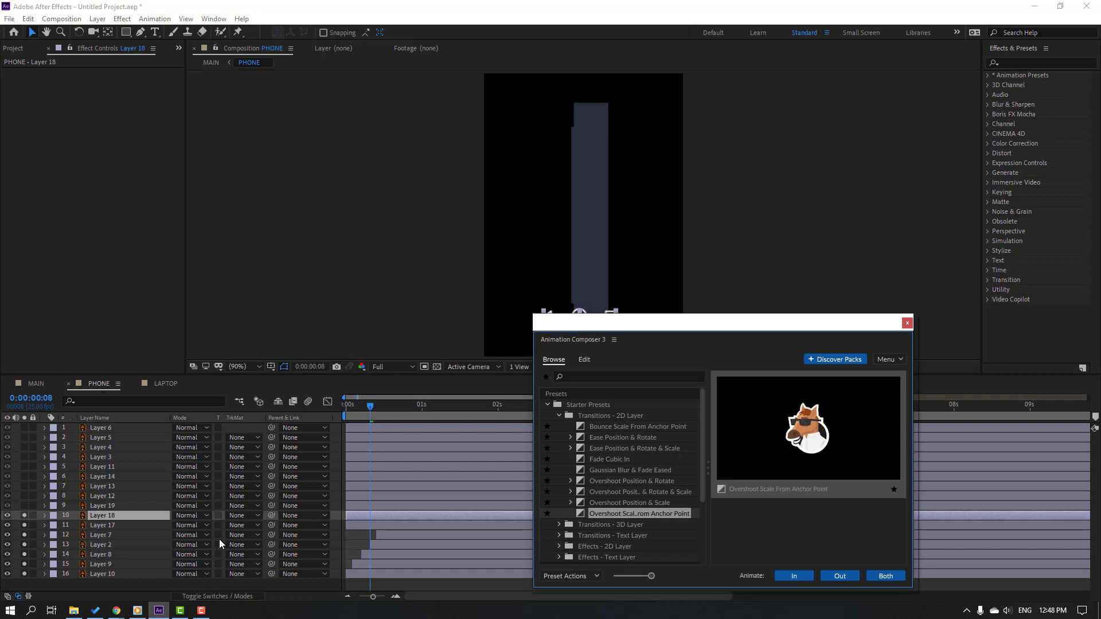
{"action": "left_click", "coordinate": [113, 527]}
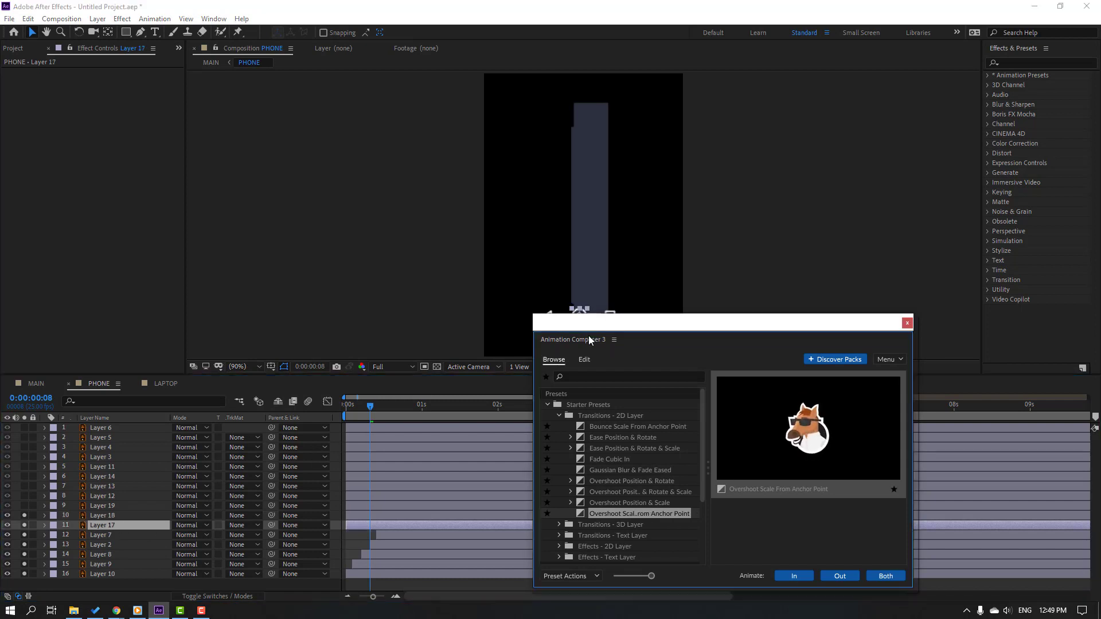
{"action": "left_click_drag", "start_coordinate": [590, 339], "coordinate": [618, 382]}
{"action": "left_click", "coordinate": [109, 515], "text": "ctrl"}
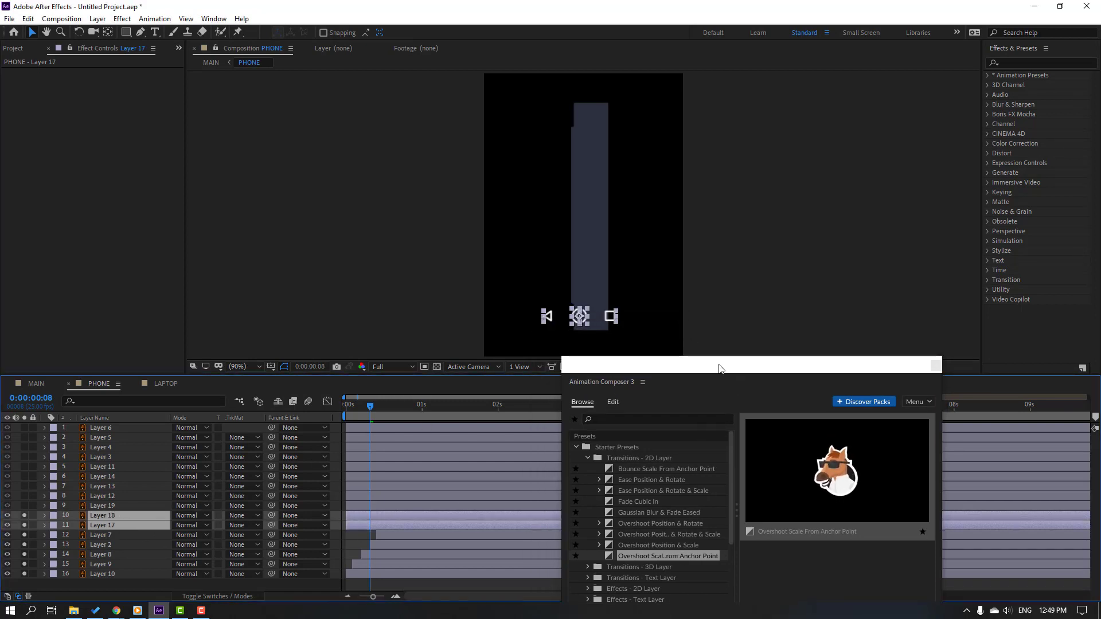
{"action": "left_click_drag", "start_coordinate": [721, 369], "coordinate": [813, 197]}
{"action": "left_click", "coordinate": [908, 447]}
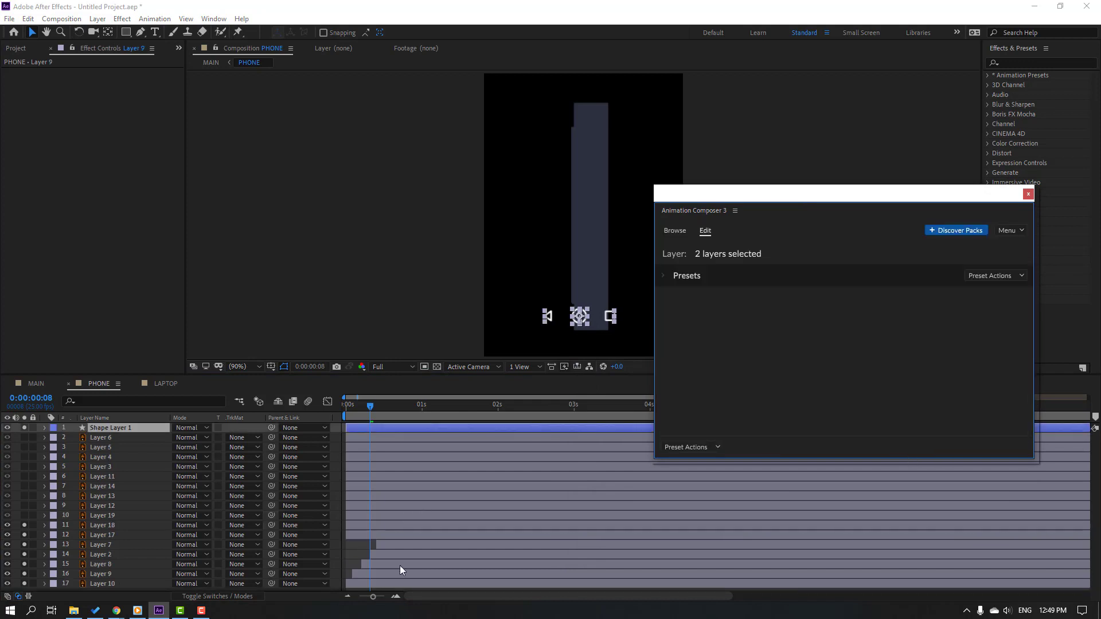
Lengthen both icon entrances, delay them, and start Layer 18 slightly after Layer 17
{"action": "left_click", "coordinate": [401, 564]}
{"action": "mouse_move", "coordinate": [400, 526]}
{"action": "left_mouse_down"}
{"action": "mouse_move", "coordinate": [415, 517]}
{"action": "mouse_move", "coordinate": [370, 525]}
{"action": "mouse_move", "coordinate": [409, 517]}
{"action": "mouse_move", "coordinate": [397, 525]}
{"action": "left_mouse_up"}
{"action": "left_click", "coordinate": [367, 526]}
{"action": "left_click", "coordinate": [366, 515], "text": "shift"}
{"action": "left_click", "coordinate": [357, 534]}
{"action": "left_click", "coordinate": [406, 514]}
{"action": "key", "text": "space"}
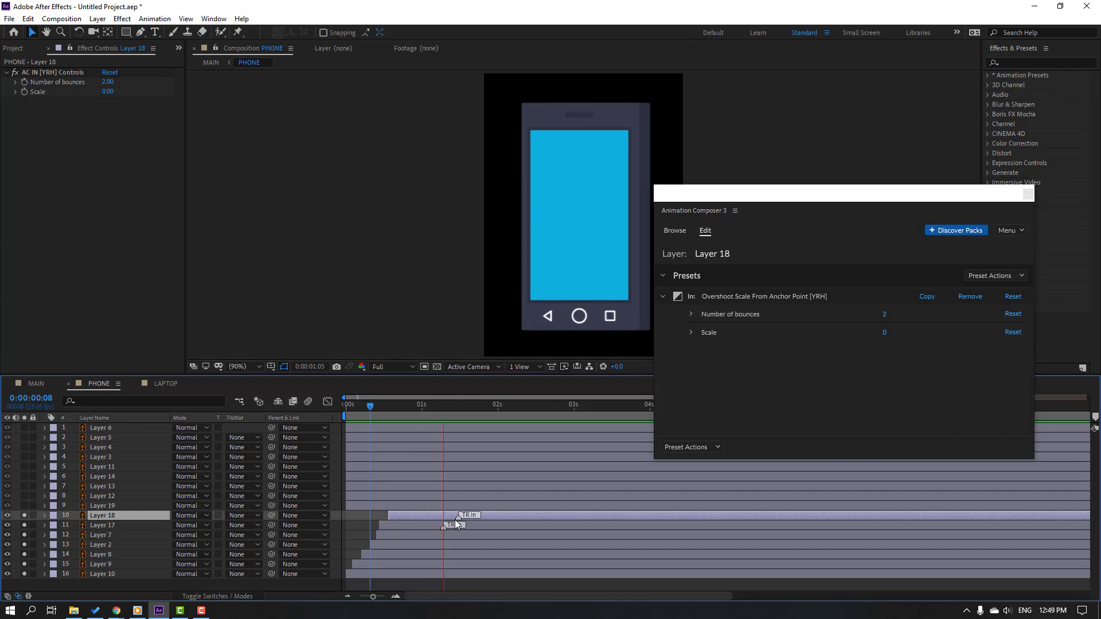
{"action": "left_click", "coordinate": [381, 407]}
Solo Layer 19, the screen shine, and set its opacity to 0%
{"action": "left_click", "coordinate": [115, 505]}
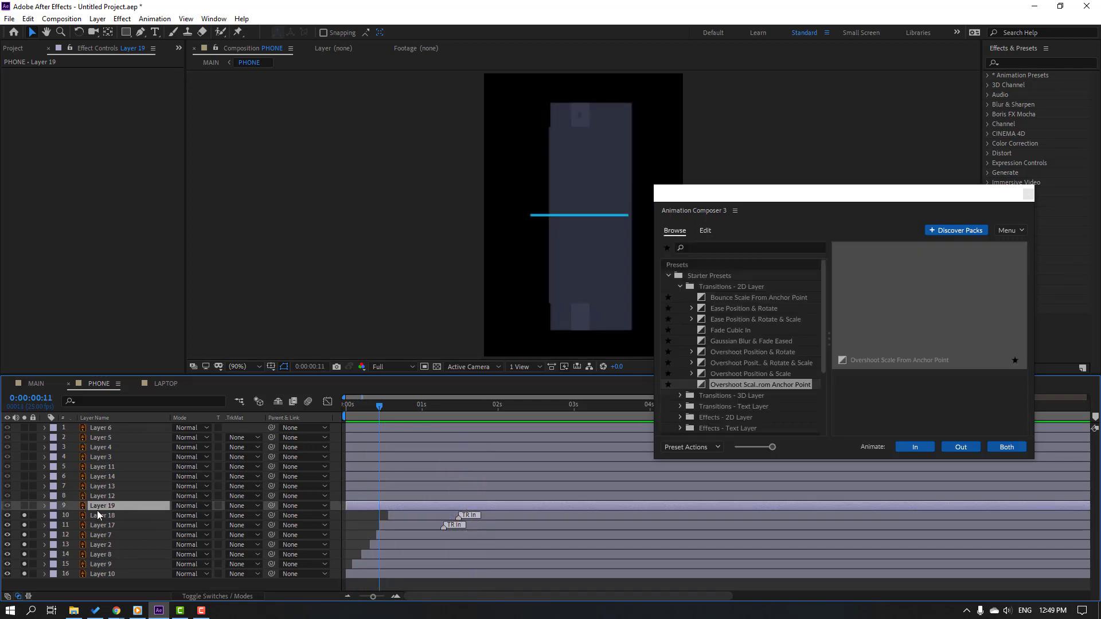
{"action": "left_click", "coordinate": [25, 506]}
{"action": "left_click_drag", "start_coordinate": [366, 417], "coordinate": [414, 418]}
{"action": "key", "text": "t"}
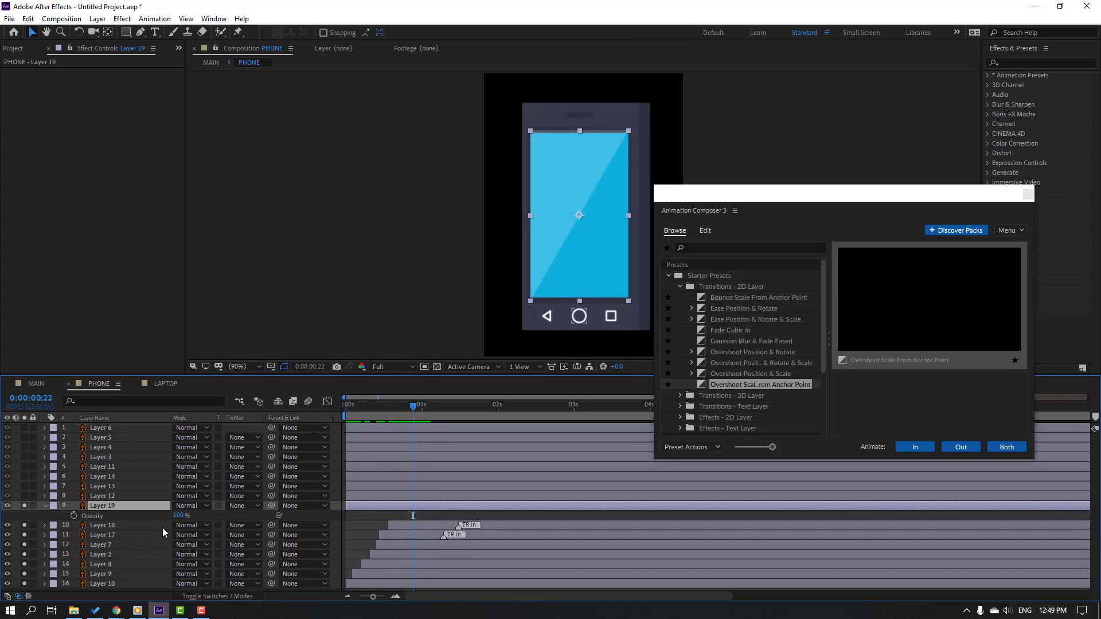
{"action": "type", "text": "0"}
{"action": "key", "text": "Return"}
Keyframe Layer 19's opacity from 0% at 1:00 to 100% at 1:06, moving the first keyframe earlier
{"action": "left_click_drag", "start_coordinate": [412, 407], "coordinate": [422, 407]}
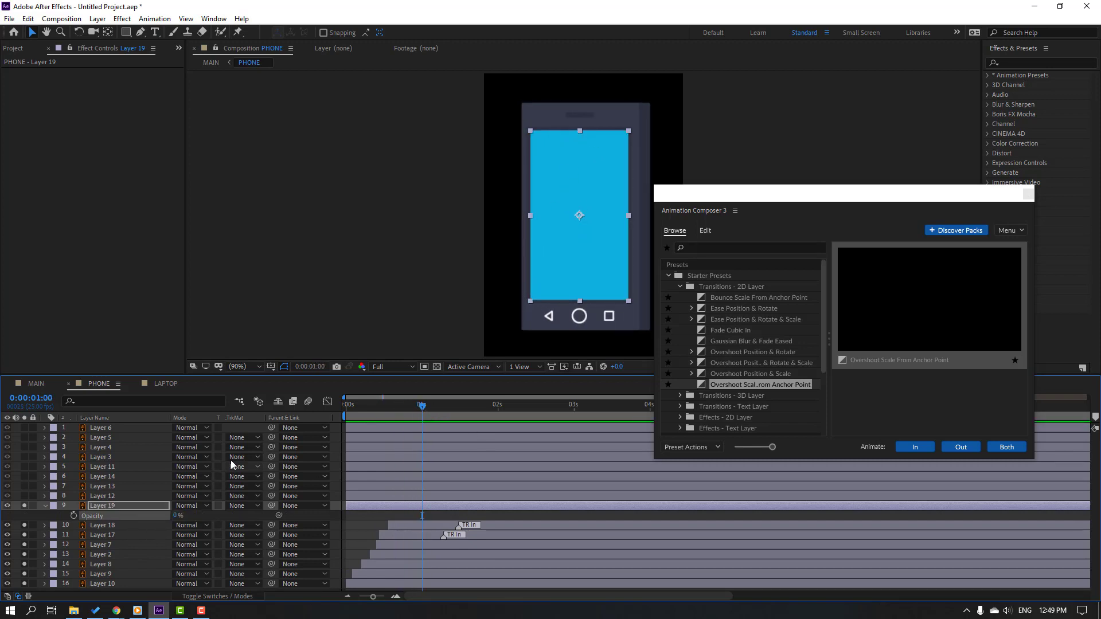
{"action": "left_click", "coordinate": [74, 516]}
{"action": "left_click", "coordinate": [424, 406]}
{"action": "left_click", "coordinate": [440, 407]}
{"action": "left_click_drag", "start_coordinate": [176, 515], "coordinate": [409, 516]}
{"action": "key", "text": "space"}
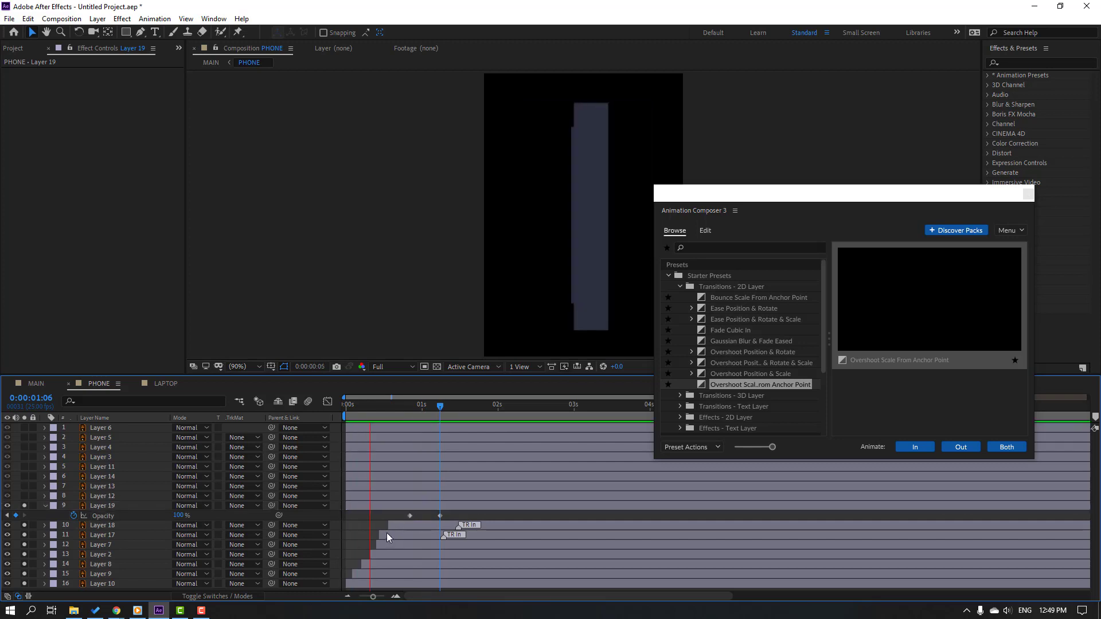
{"action": "left_click_drag", "start_coordinate": [409, 516], "coordinate": [395, 517]}
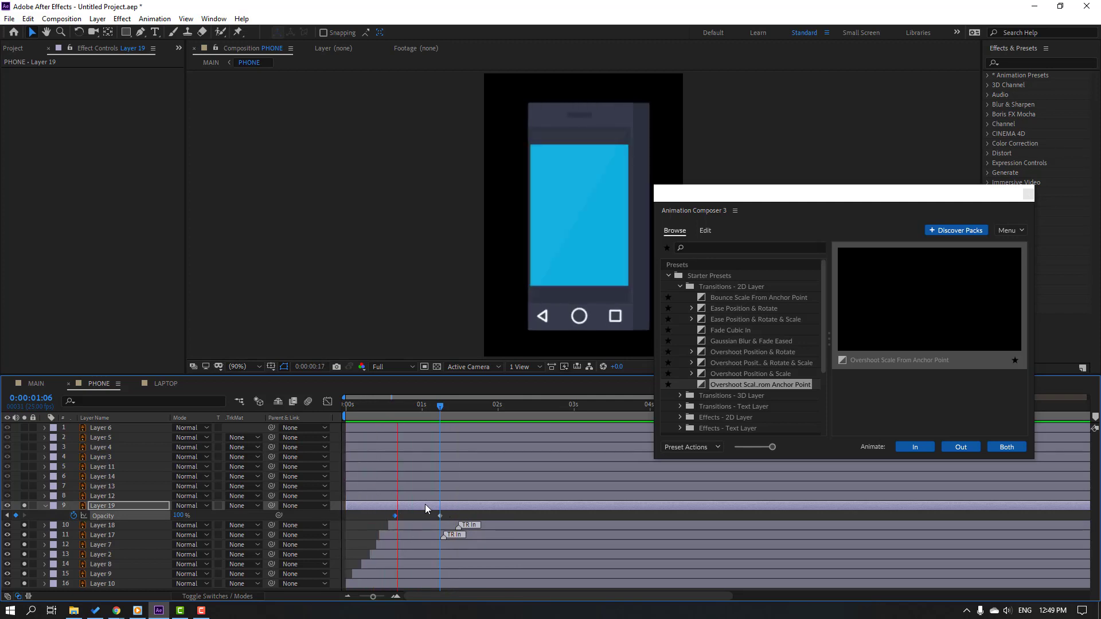
{"action": "left_click_drag", "start_coordinate": [382, 406], "coordinate": [295, 430]}
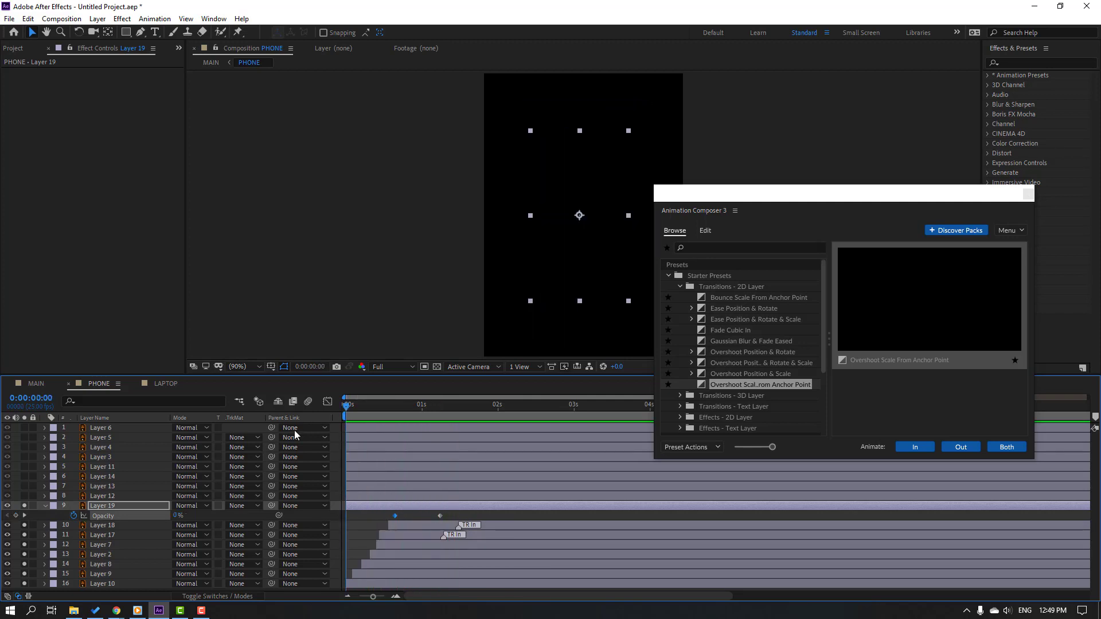
{"action": "left_click", "coordinate": [45, 506]}
Give Layer 12's cart icon a lengthened Overshoot Scale From Anchor Point entrance starting later
{"action": "left_click", "coordinate": [72, 496]}
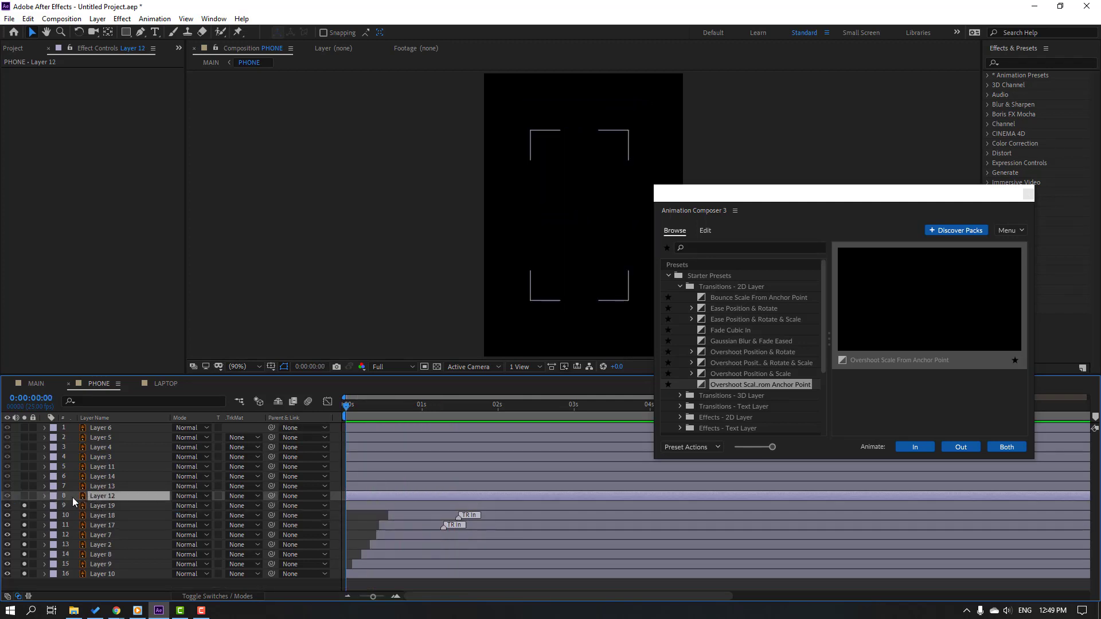
{"action": "left_click", "coordinate": [24, 495]}
{"action": "left_click", "coordinate": [361, 405]}
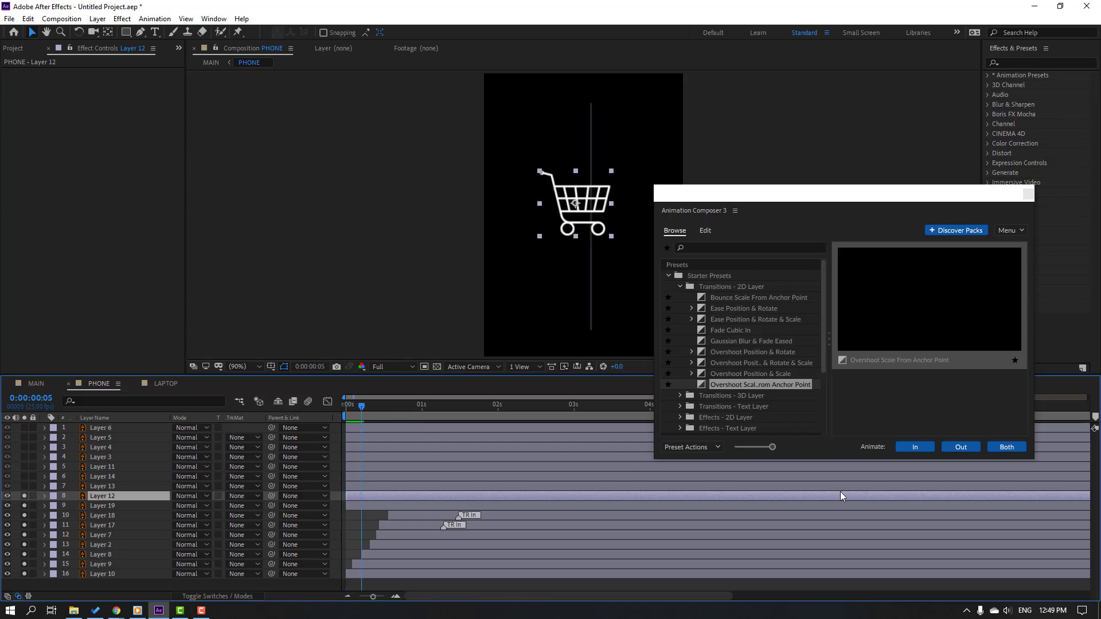
{"action": "left_click", "coordinate": [915, 447]}
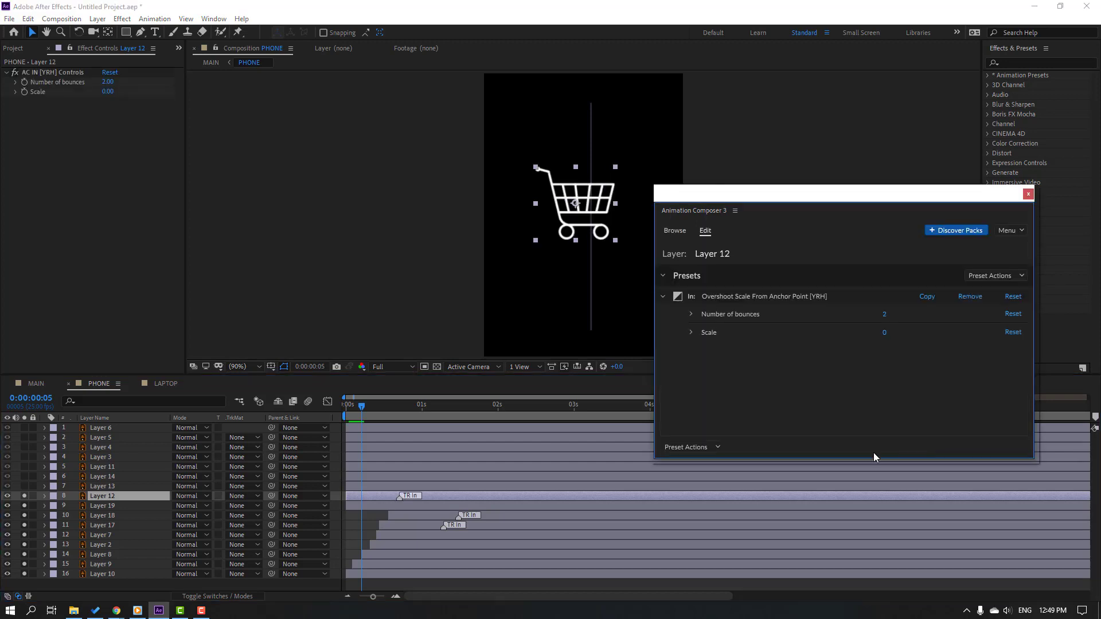
{"action": "left_click_drag", "start_coordinate": [400, 497], "coordinate": [427, 496]}
{"action": "mouse_move", "coordinate": [367, 413]}
{"action": "left_mouse_down"}
{"action": "mouse_move", "coordinate": [439, 410]}
{"action": "mouse_move", "coordinate": [401, 413]}
{"action": "left_mouse_up"}
{"action": "key", "text": "space"}
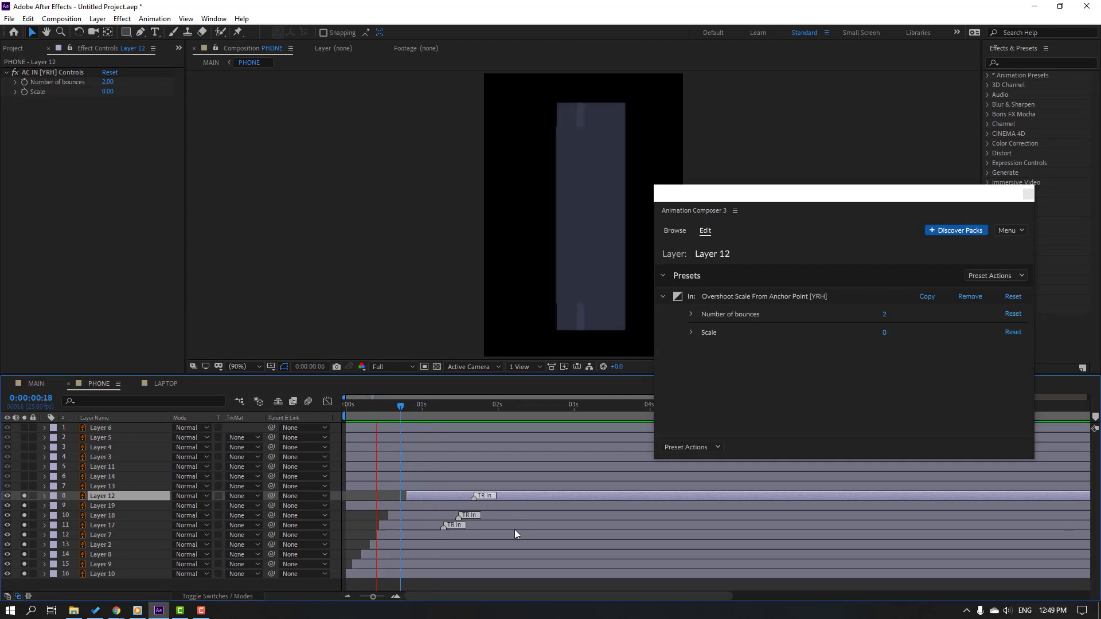
{"action": "mouse_move", "coordinate": [474, 496]}
{"action": "left_mouse_down"}
{"action": "mouse_move", "coordinate": [490, 500]}
{"action": "mouse_move", "coordinate": [428, 496]}
{"action": "left_mouse_up"}
{"action": "key", "text": "space"}
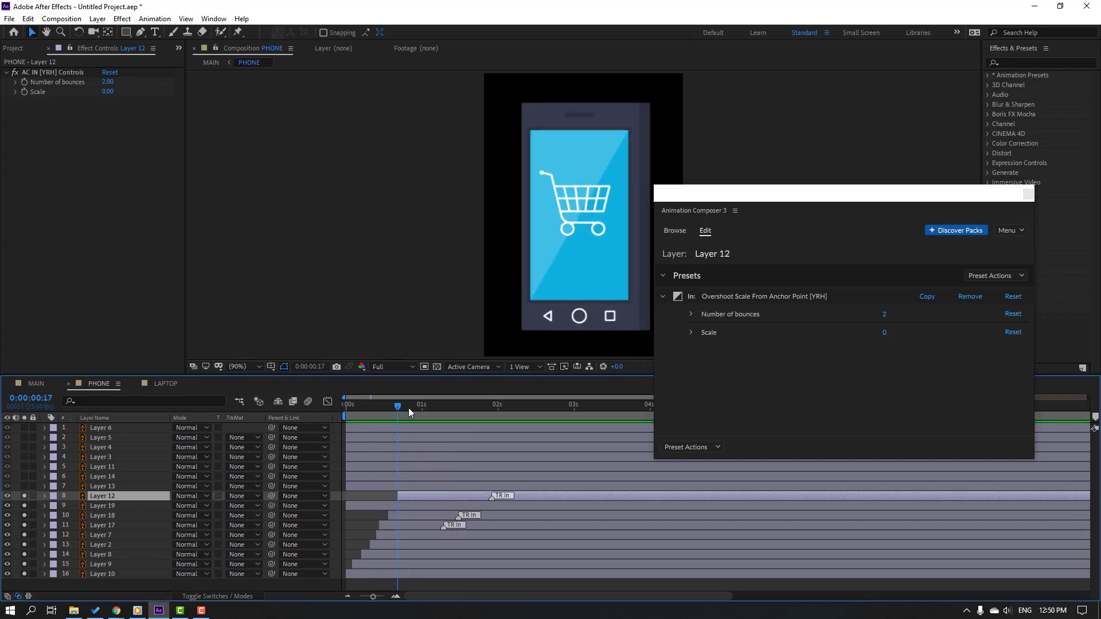
Apply the overshoot scale-in to Layer 13's plus icon and delay its pop-in
{"action": "left_click", "coordinate": [109, 486]}
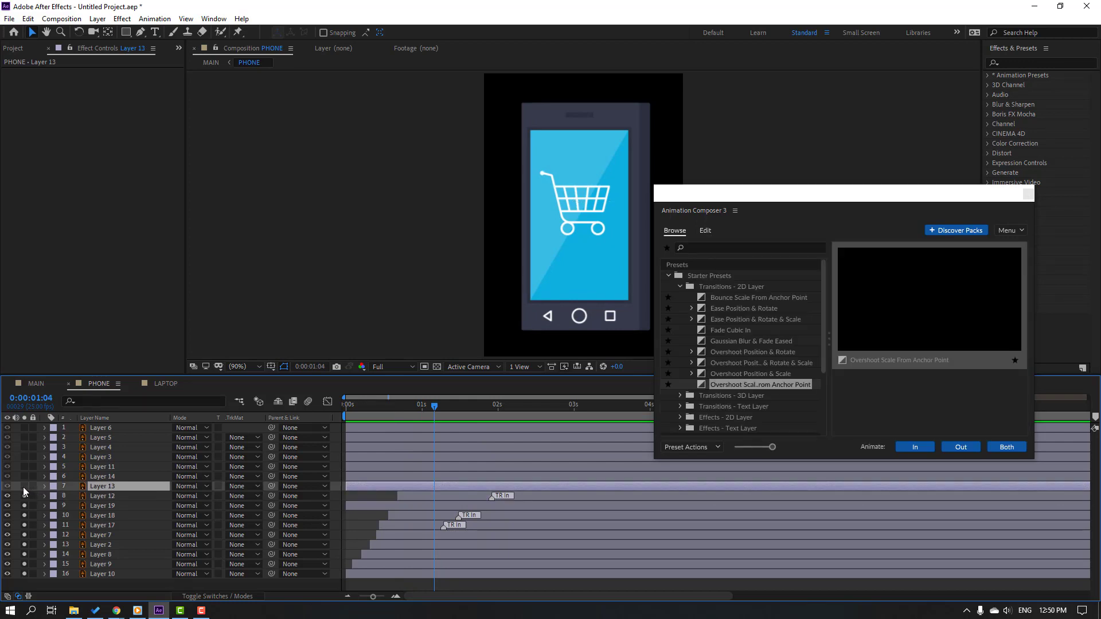
{"action": "mouse_move", "coordinate": [429, 411]}
{"action": "left_mouse_down"}
{"action": "mouse_move", "coordinate": [385, 407]}
{"action": "mouse_move", "coordinate": [419, 407]}
{"action": "left_mouse_up"}
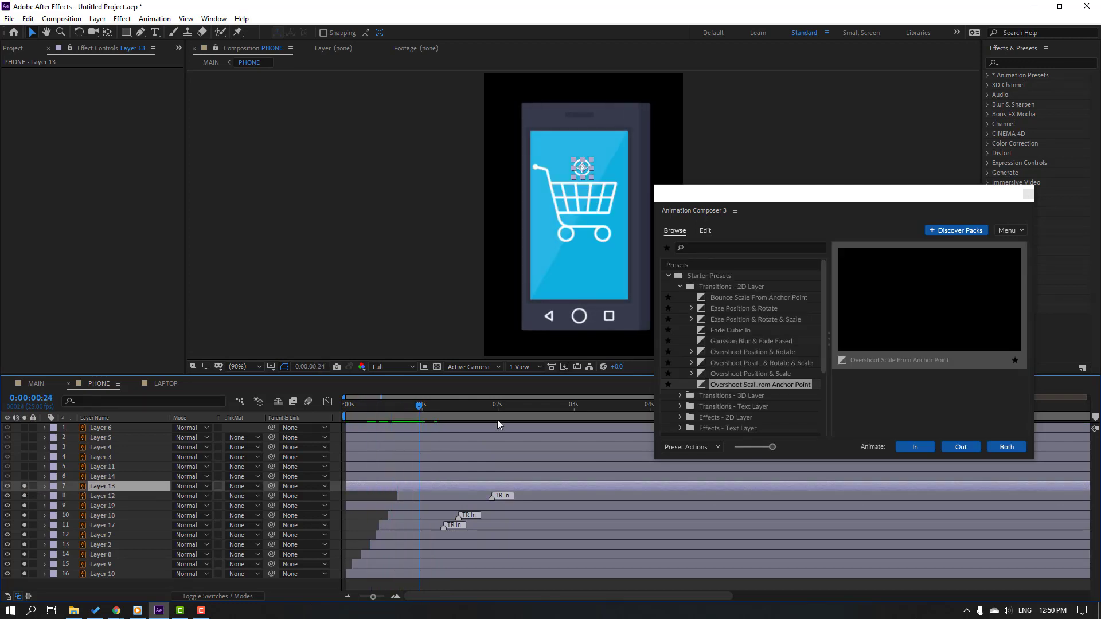
{"action": "left_click", "coordinate": [916, 447]}
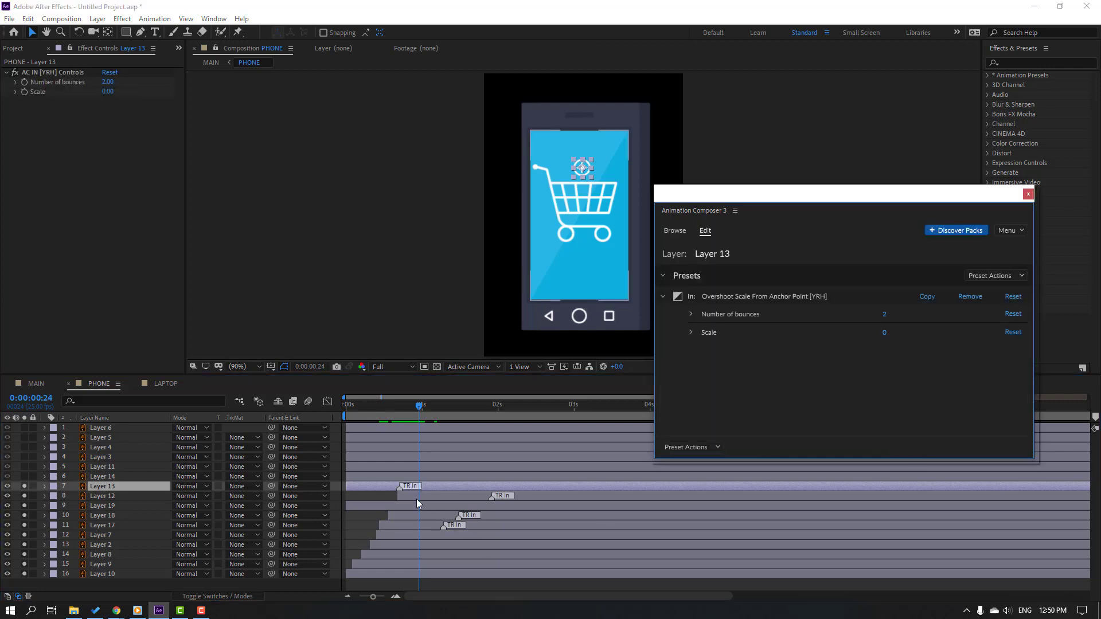
{"action": "mouse_move", "coordinate": [399, 489]}
{"action": "left_mouse_down"}
{"action": "mouse_move", "coordinate": [485, 489]}
{"action": "mouse_move", "coordinate": [437, 488]}
{"action": "left_mouse_up"}
{"action": "key", "text": "space"}
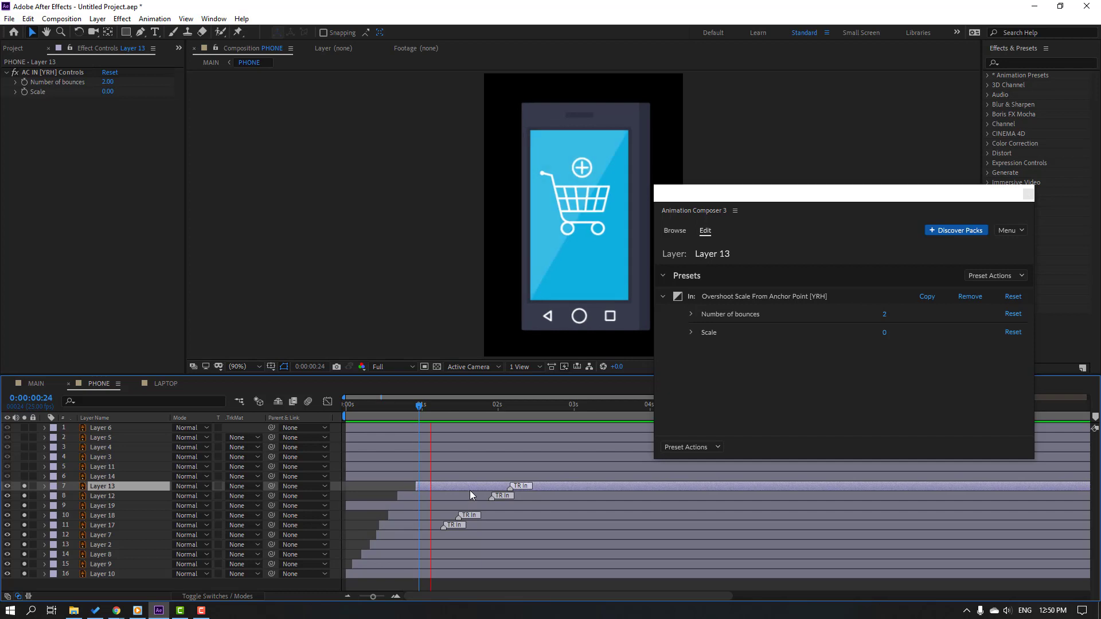
{"action": "key", "text": "space"}
{"action": "key", "text": "space"}
{"action": "scroll", "coordinate": [361, 257], "scroll_direction": "down", "scroll_amount": 1}
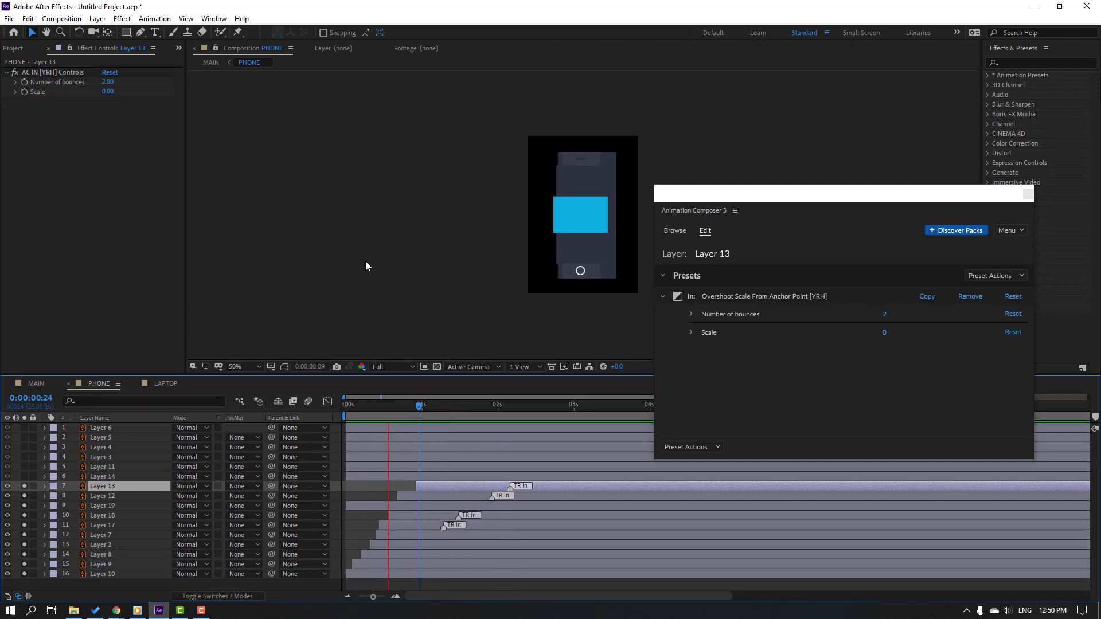
{"action": "scroll", "coordinate": [371, 267], "scroll_direction": "up", "scroll_amount": 1}
{"action": "key", "text": "space"}
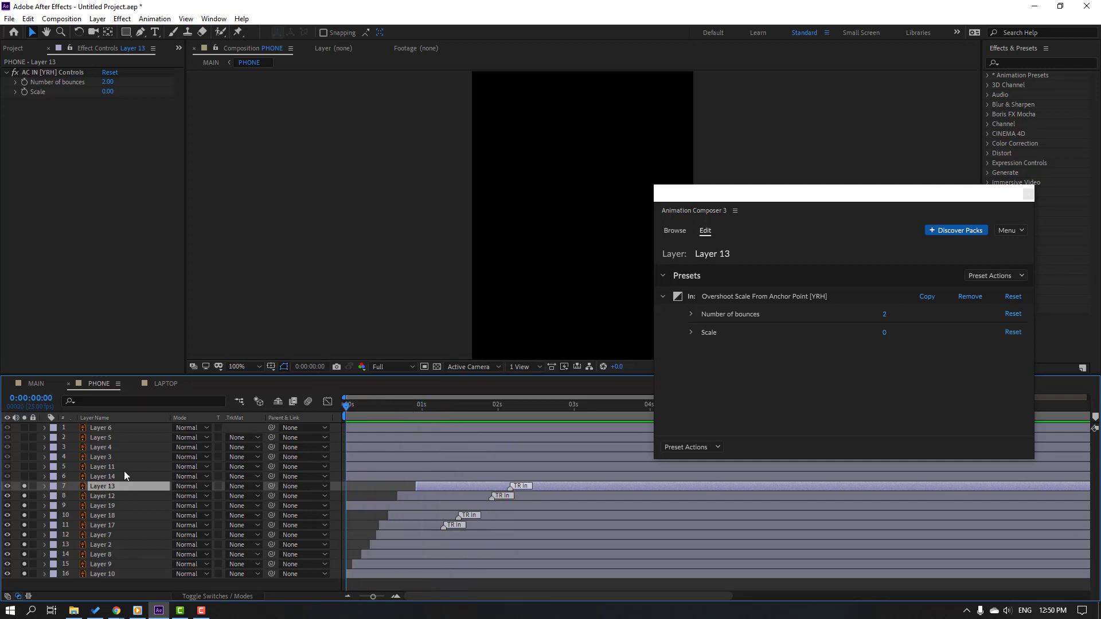
{"action": "left_click", "coordinate": [101, 479]}
Paste Scale keyframes onto Layer 14's yellow rectangle and slide them to grow after the cart
{"action": "left_click", "coordinate": [23, 477]}
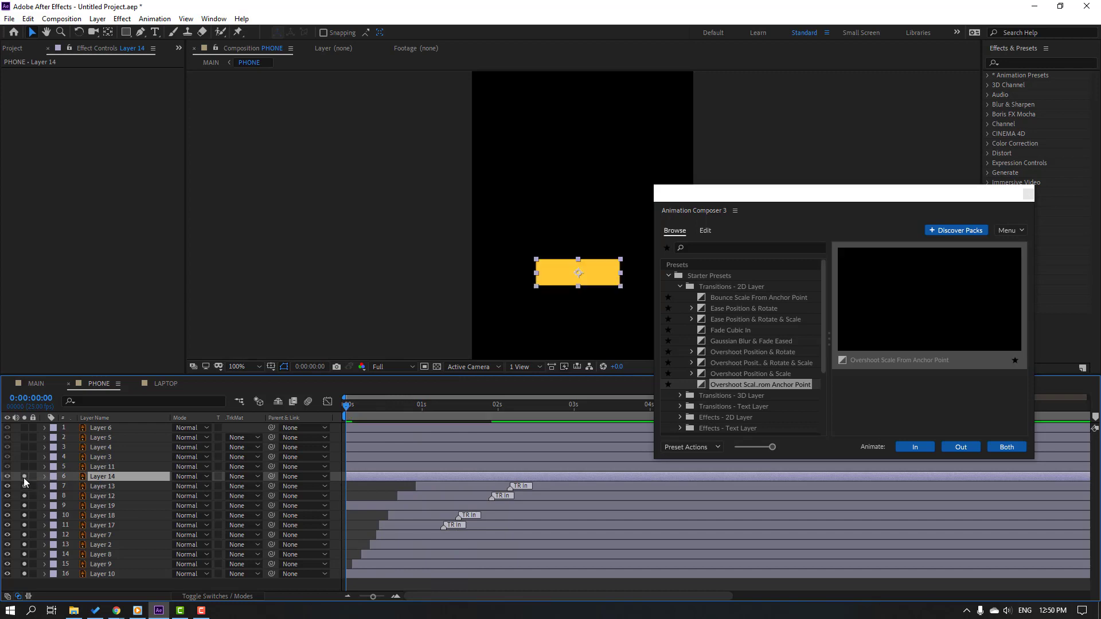
{"action": "key", "text": "space"}
{"action": "key", "text": "space"}
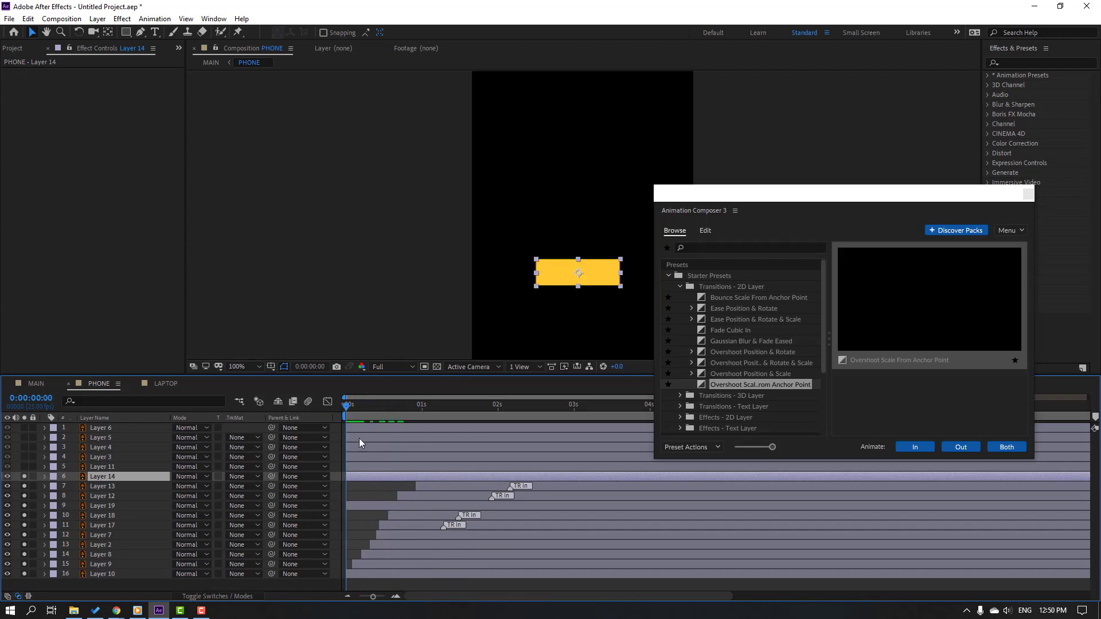
{"action": "key", "text": "ctrl+v"}
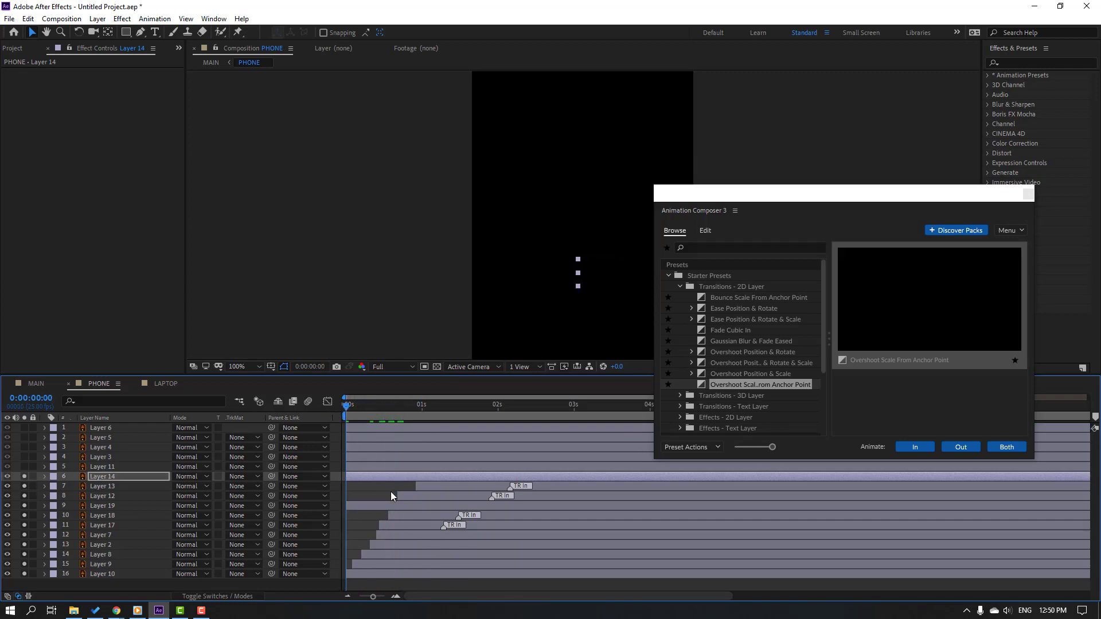
{"action": "key", "text": "u"}
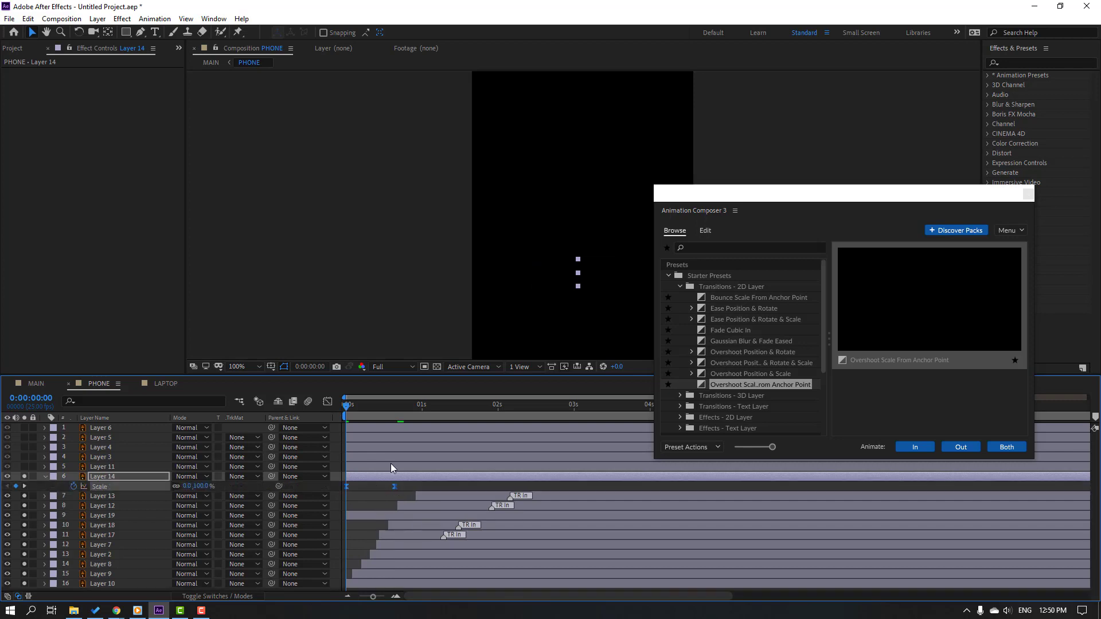
{"action": "mouse_move", "coordinate": [354, 407]}
{"action": "left_mouse_down"}
{"action": "mouse_move", "coordinate": [388, 406]}
{"action": "mouse_move", "coordinate": [358, 411]}
{"action": "left_mouse_up"}
{"action": "left_click_drag", "start_coordinate": [376, 476], "coordinate": [435, 477]}
{"action": "left_click_drag", "start_coordinate": [403, 404], "coordinate": [429, 415]}
{"action": "left_click_drag", "start_coordinate": [454, 478], "coordinate": [446, 476]}
{"action": "key", "text": "space"}
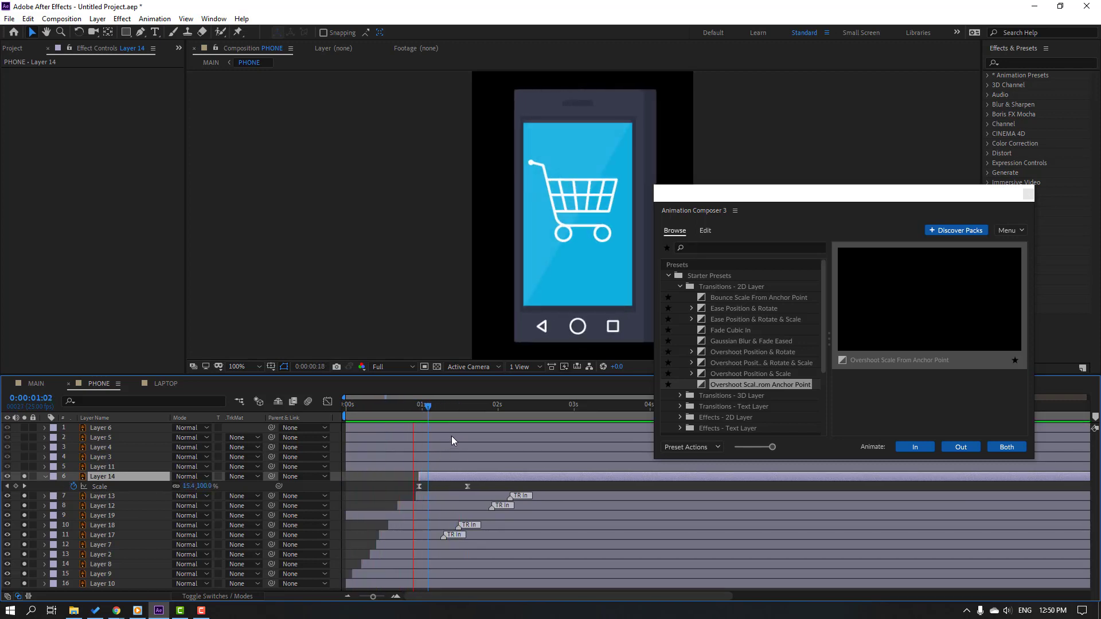
{"action": "key", "text": "space"}
{"action": "left_click", "coordinate": [443, 402]}
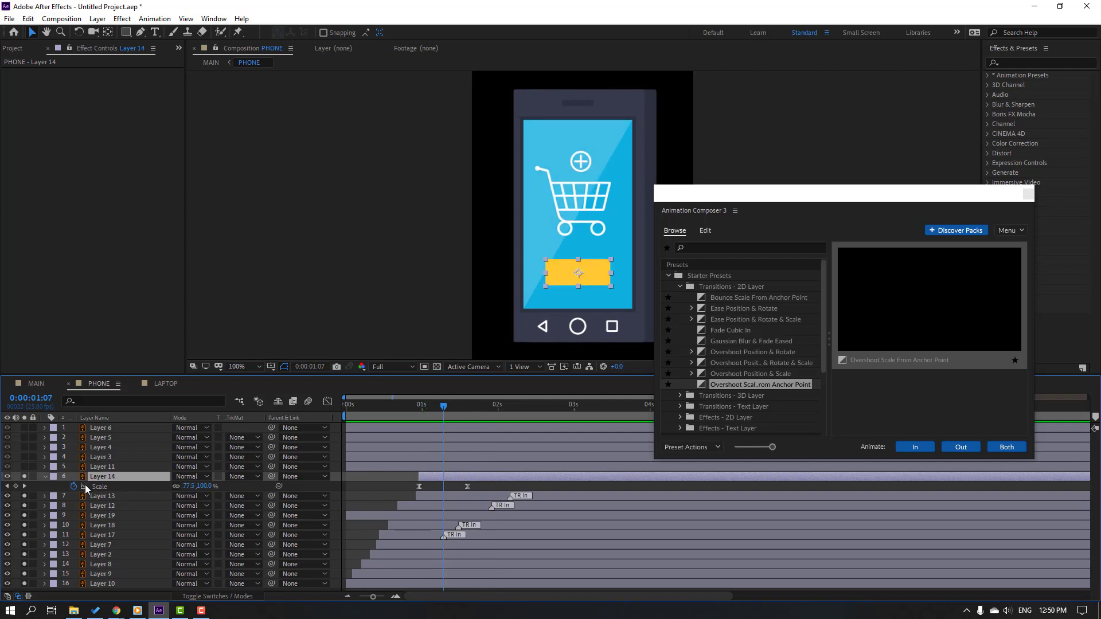
{"action": "left_click", "coordinate": [45, 477]}
Apply Overshoot Scale From Anchor Point to Layer 11 and delay its pop-in a few frames
{"action": "left_click", "coordinate": [105, 467]}
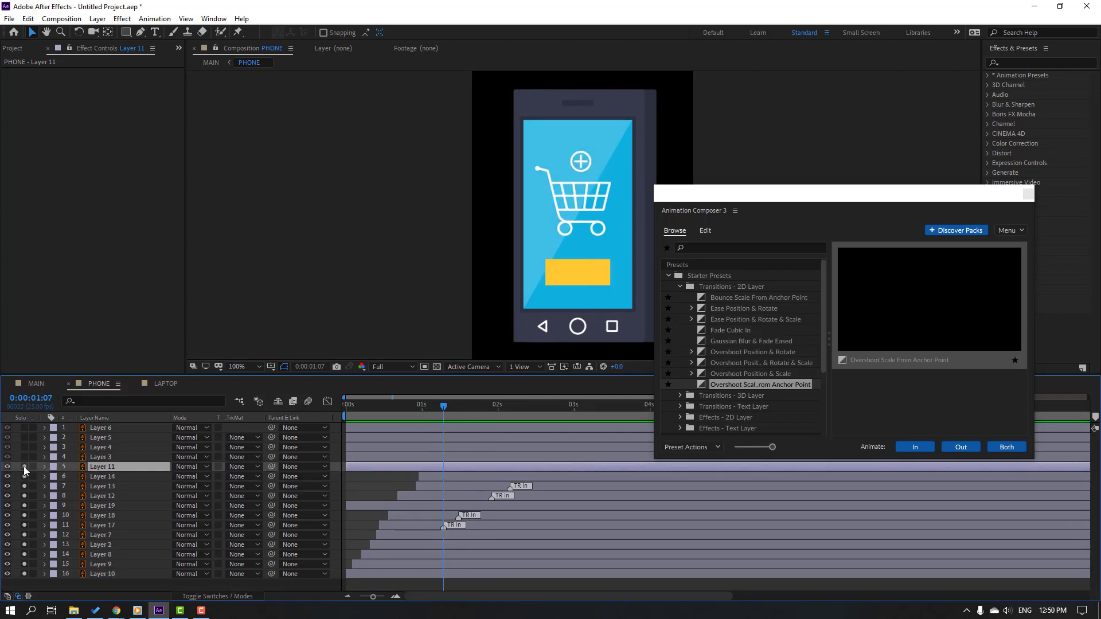
{"action": "left_click", "coordinate": [915, 447]}
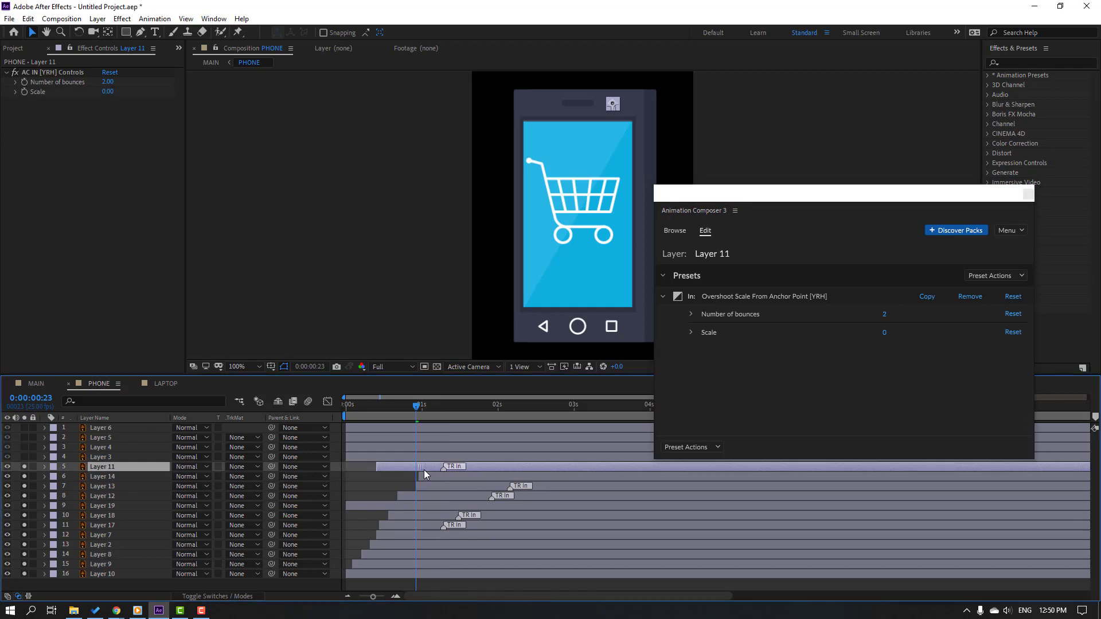
{"action": "left_click", "coordinate": [386, 479]}
{"action": "left_click_drag", "start_coordinate": [384, 463], "coordinate": [413, 469]}
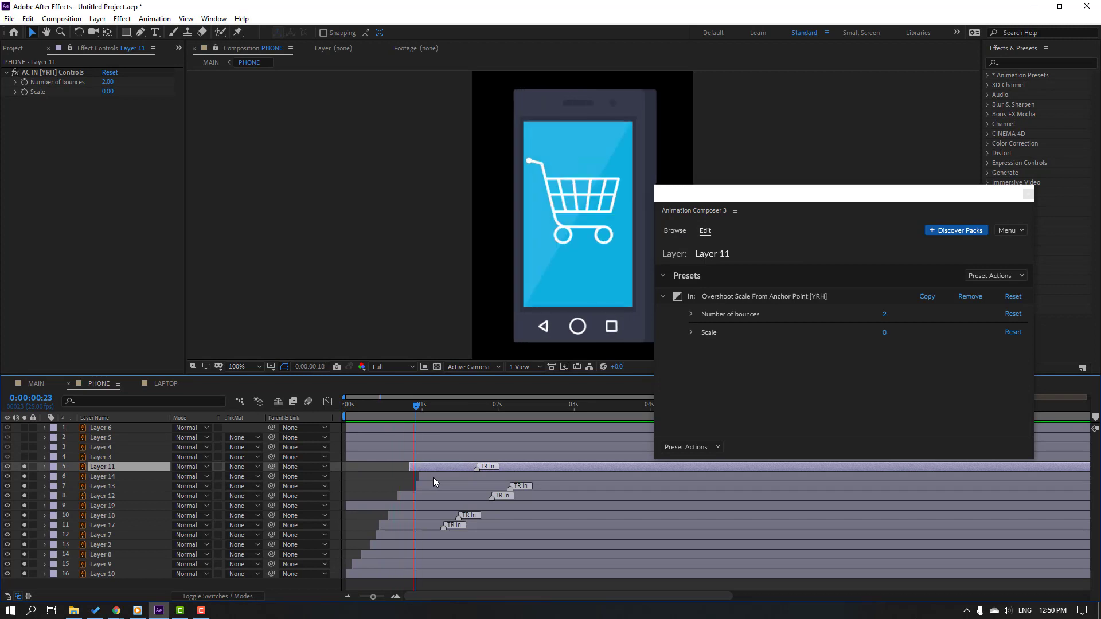
{"action": "key", "text": "space"}
{"action": "key", "text": "space"}
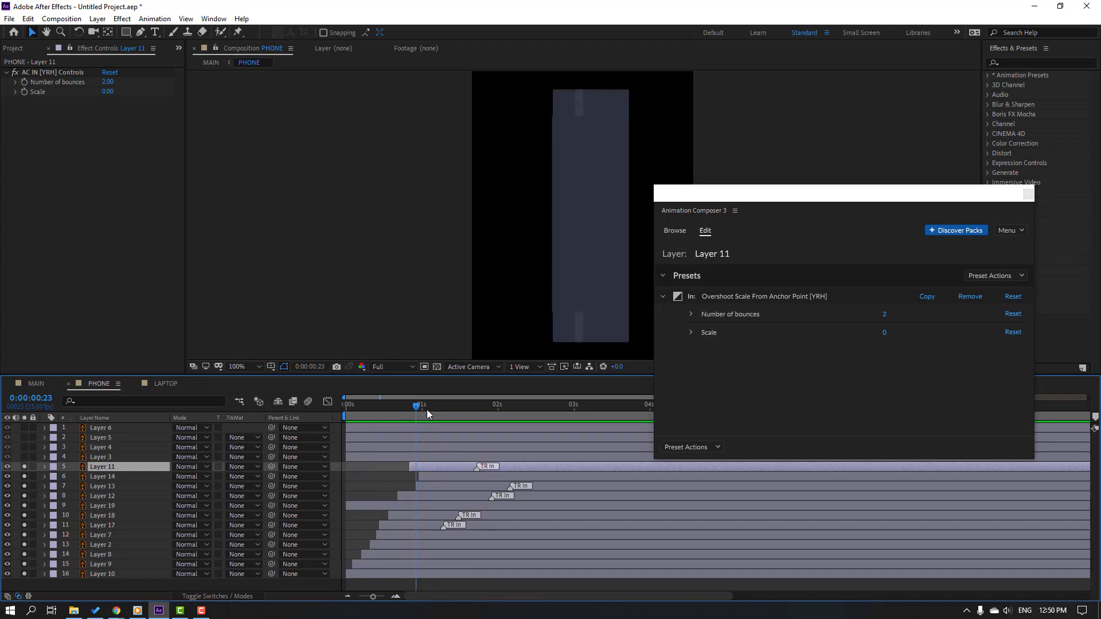
Solo and select Layer 3, the side buttons, and scrub through its timing
{"action": "left_click", "coordinate": [129, 457]}
{"action": "left_click", "coordinate": [23, 456]}
{"action": "left_click_drag", "start_coordinate": [431, 406], "coordinate": [407, 418]}
{"action": "key", "text": "space"}
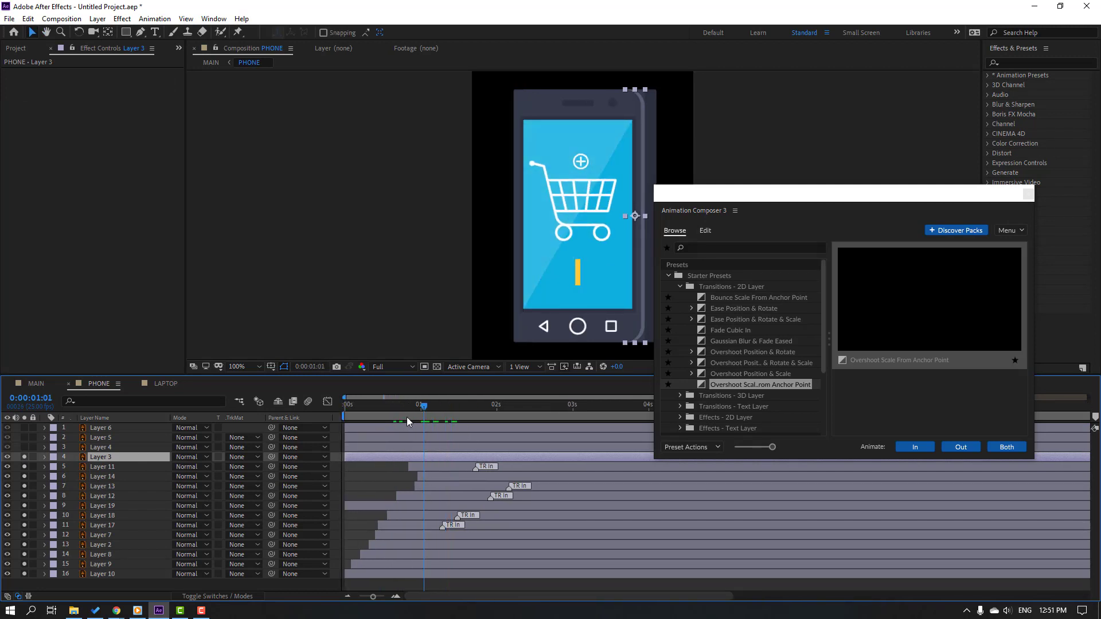
Keyframe Layer 3's opacity at 0% on frame 8 and 100% on frame 19
{"action": "left_click", "coordinate": [367, 405]}
{"action": "key", "text": "t"}
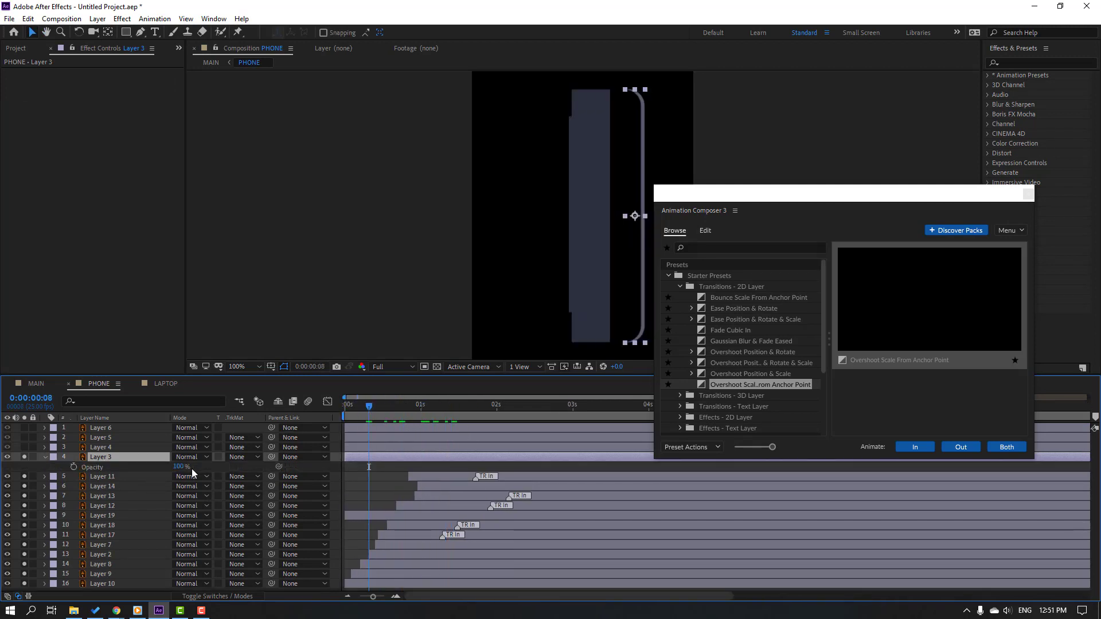
{"action": "left_click_drag", "start_coordinate": [181, 470], "coordinate": [67, 469]}
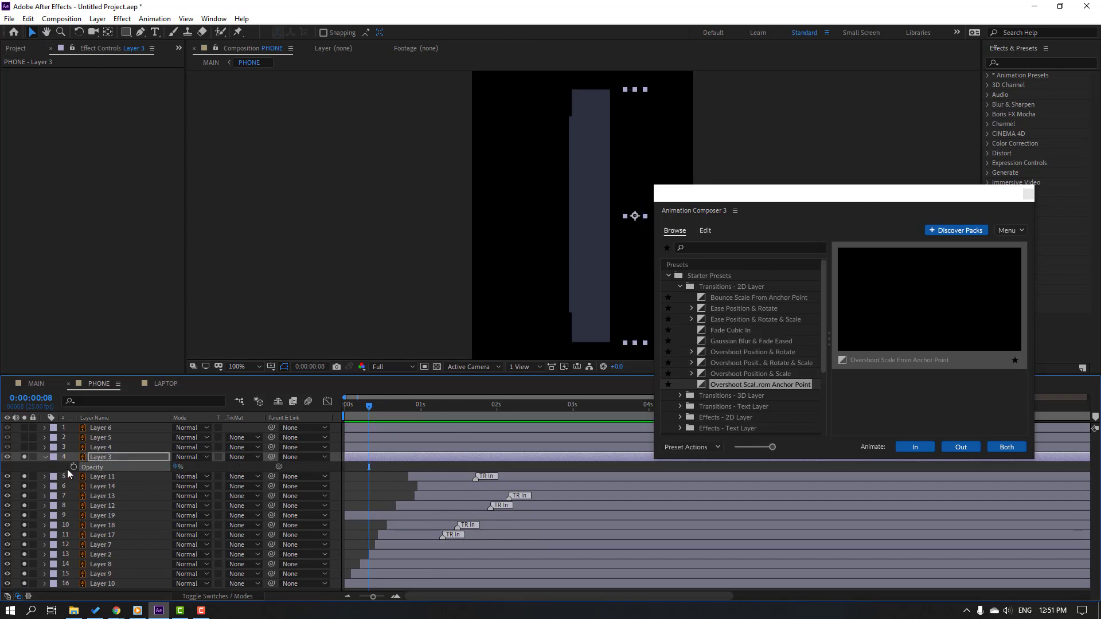
{"action": "left_click_drag", "start_coordinate": [378, 408], "coordinate": [403, 407]}
{"action": "type", "text": "100"}
{"action": "left_click", "coordinate": [358, 502]}
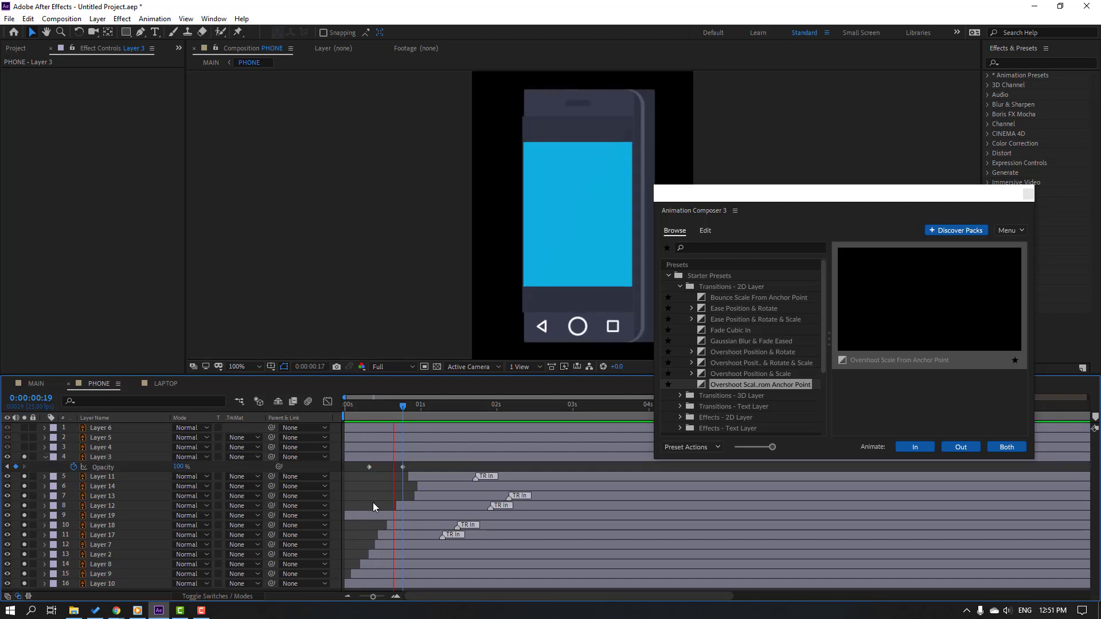
Drag the 100% opacity keyframe out to about 1:02 and preview the fade
{"action": "key", "text": "space"}
{"action": "key", "text": "space"}
{"action": "key", "text": "space"}
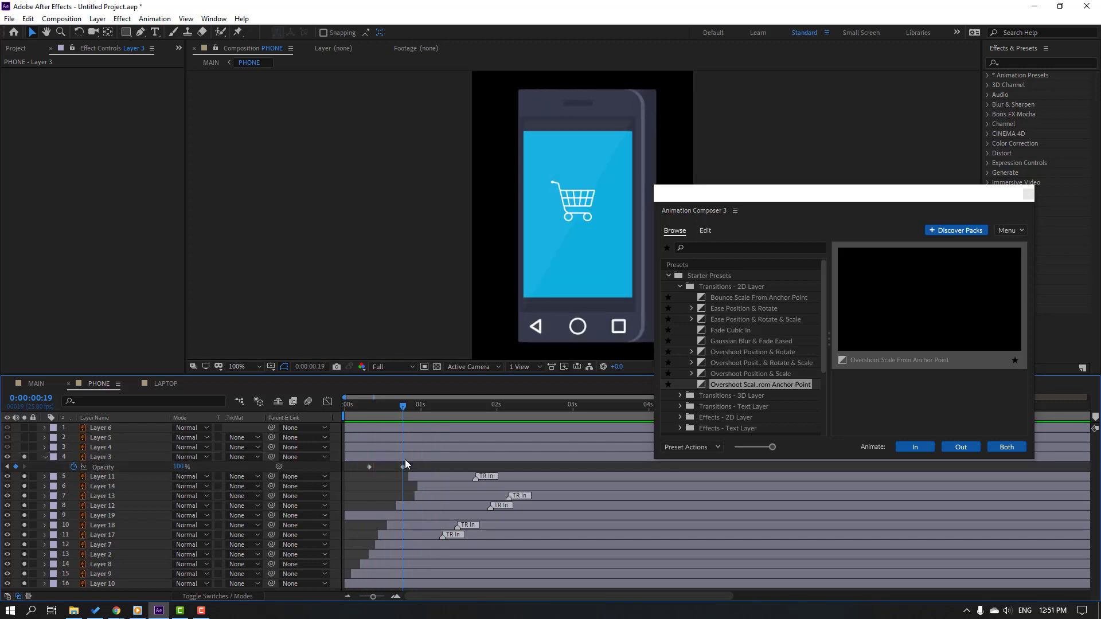
{"action": "left_click_drag", "start_coordinate": [403, 465], "coordinate": [432, 466]}
{"action": "key", "text": "space"}
{"action": "scroll", "coordinate": [443, 304], "scroll_direction": "down", "scroll_amount": 1}
{"action": "key", "text": "space"}
{"action": "key", "text": "space"}
{"action": "scroll", "coordinate": [439, 304], "scroll_direction": "up", "scroll_amount": 1}
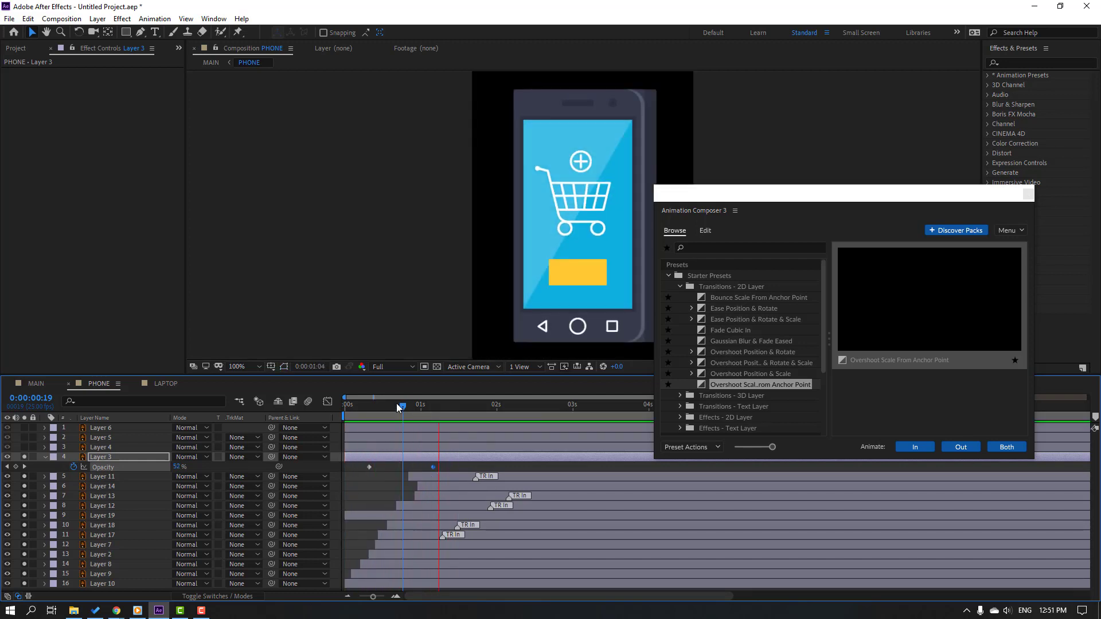
{"action": "left_click_drag", "start_coordinate": [399, 405], "coordinate": [287, 411]}
{"action": "left_click", "coordinate": [45, 456]}
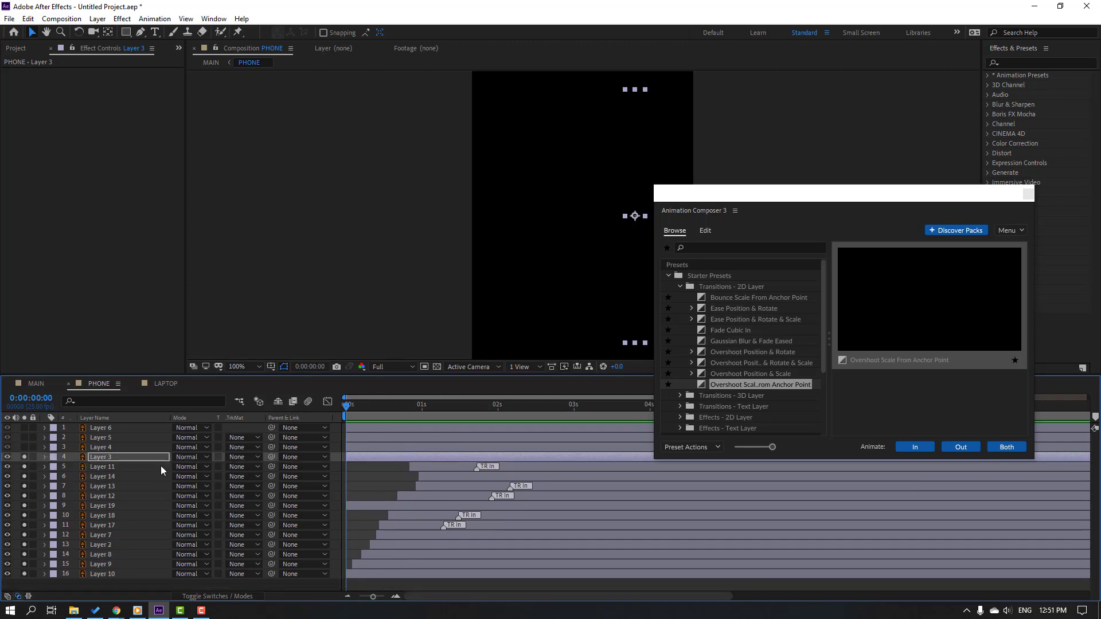
Solo Layer 4 and preview how it plays during the phone's scale-in
{"action": "left_click", "coordinate": [109, 449]}
{"action": "left_click", "coordinate": [23, 448]}
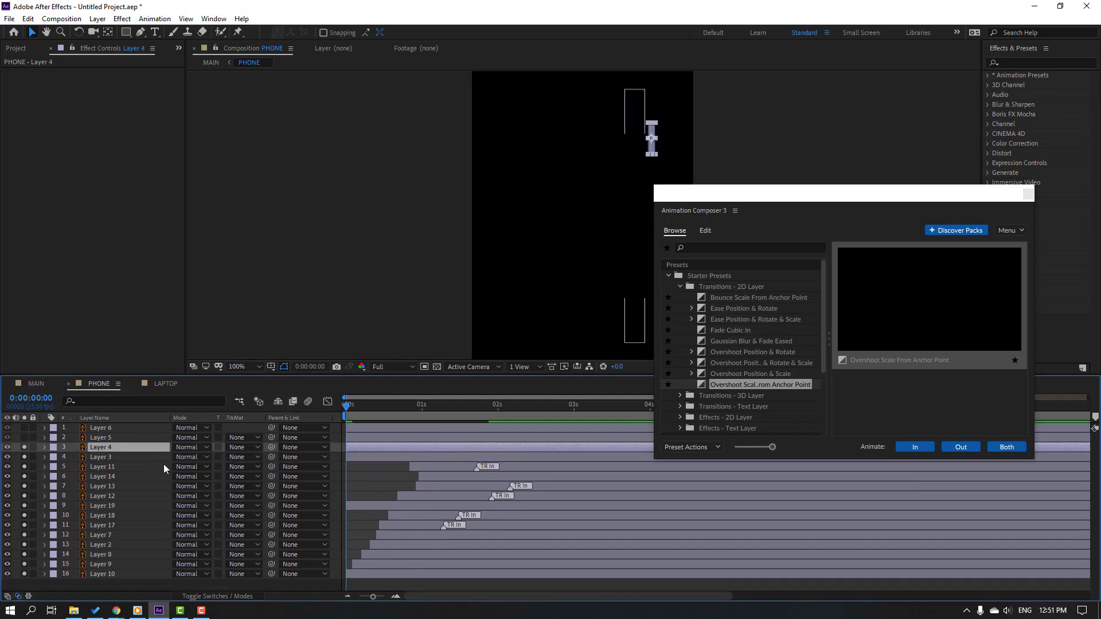
{"action": "left_click_drag", "start_coordinate": [377, 407], "coordinate": [419, 408]}
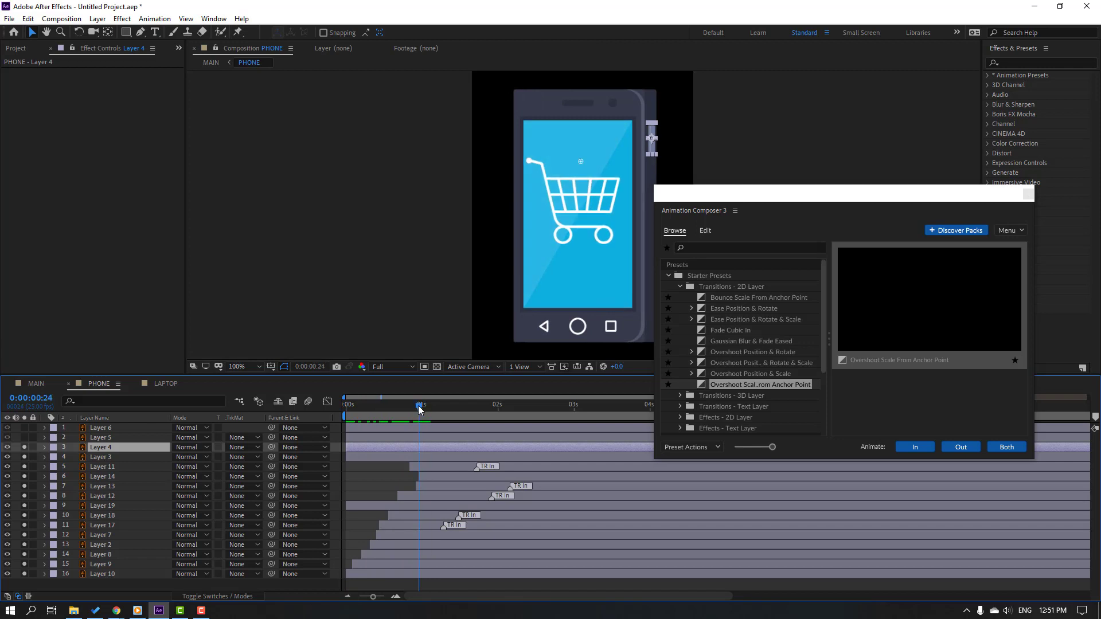
{"action": "left_click", "coordinate": [414, 283]}
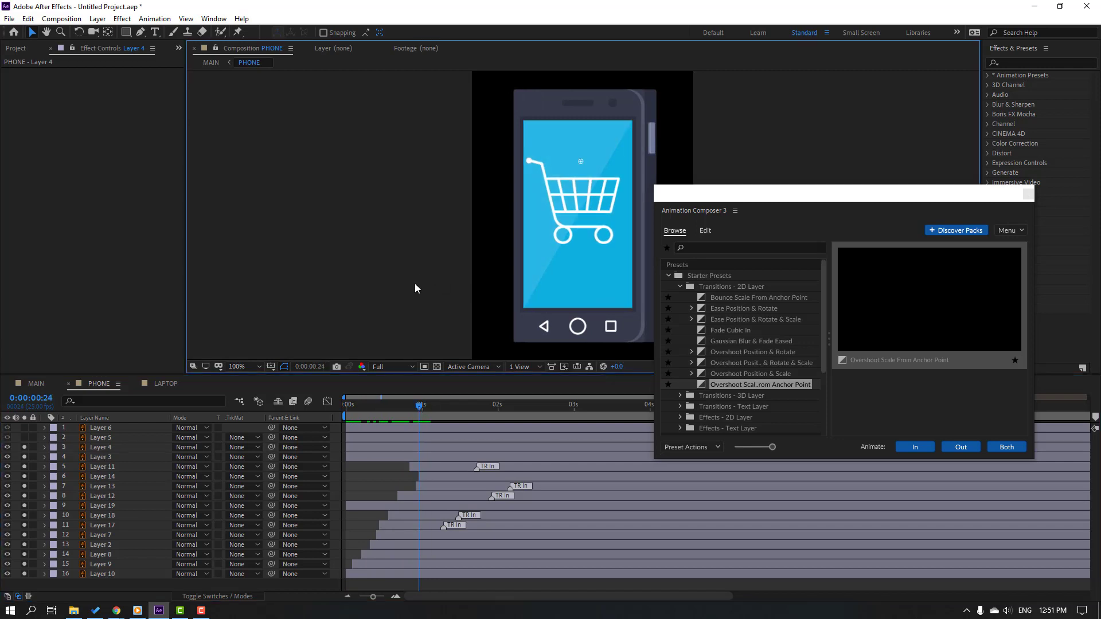
{"action": "left_click", "coordinate": [97, 439]}
{"action": "left_click", "coordinate": [140, 446]}
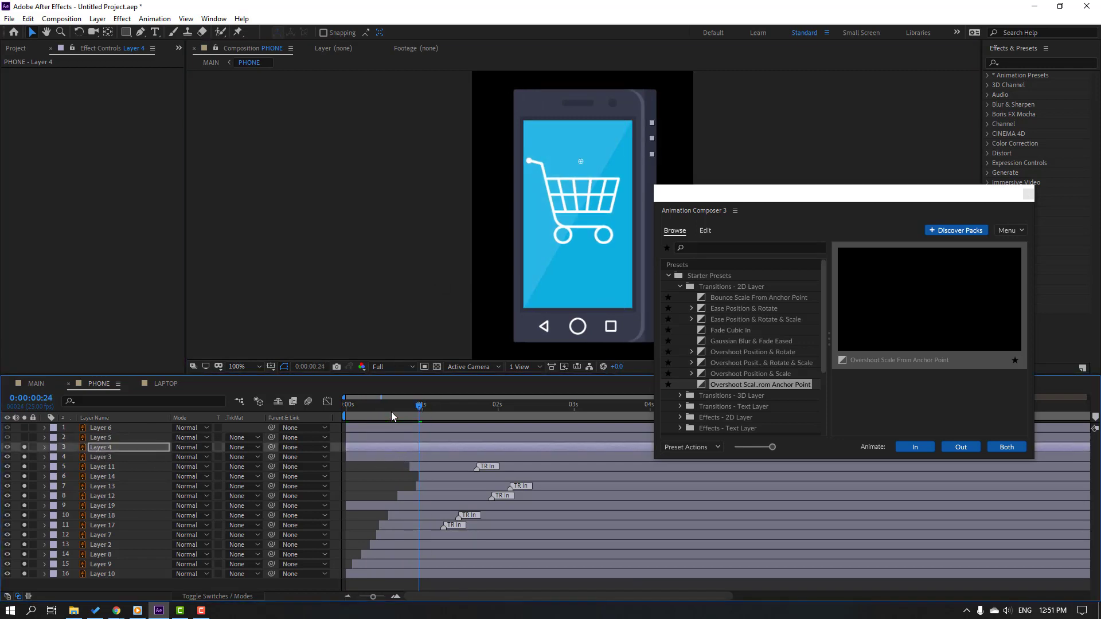
{"action": "left_click_drag", "start_coordinate": [391, 412], "coordinate": [367, 408]}
{"action": "left_click", "coordinate": [389, 484]}
{"action": "key", "text": "space"}
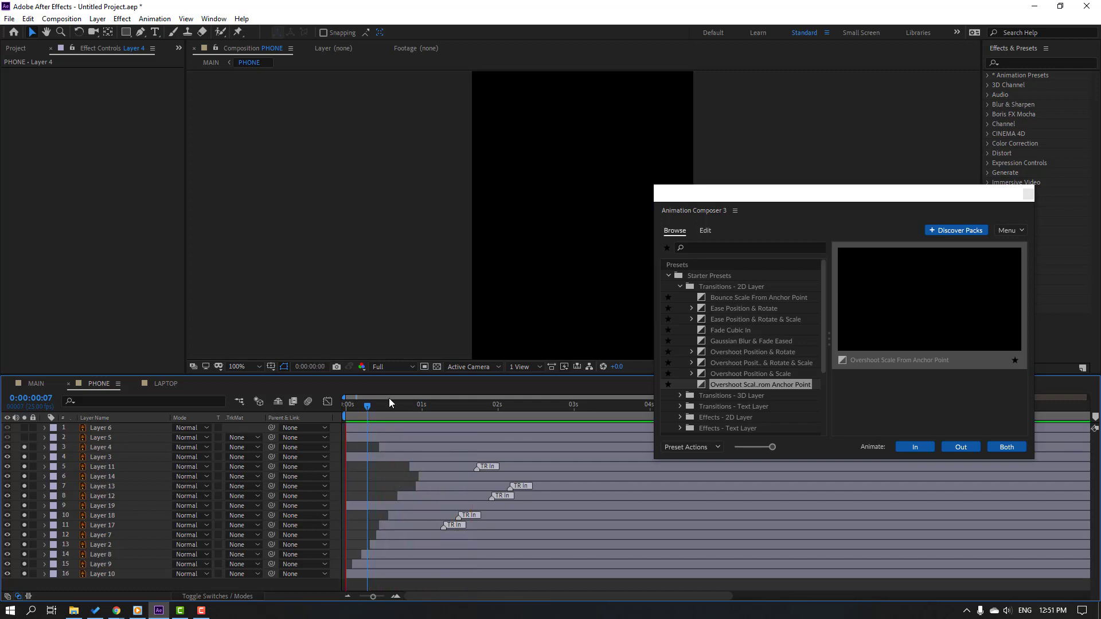
{"action": "left_click", "coordinate": [163, 448]}
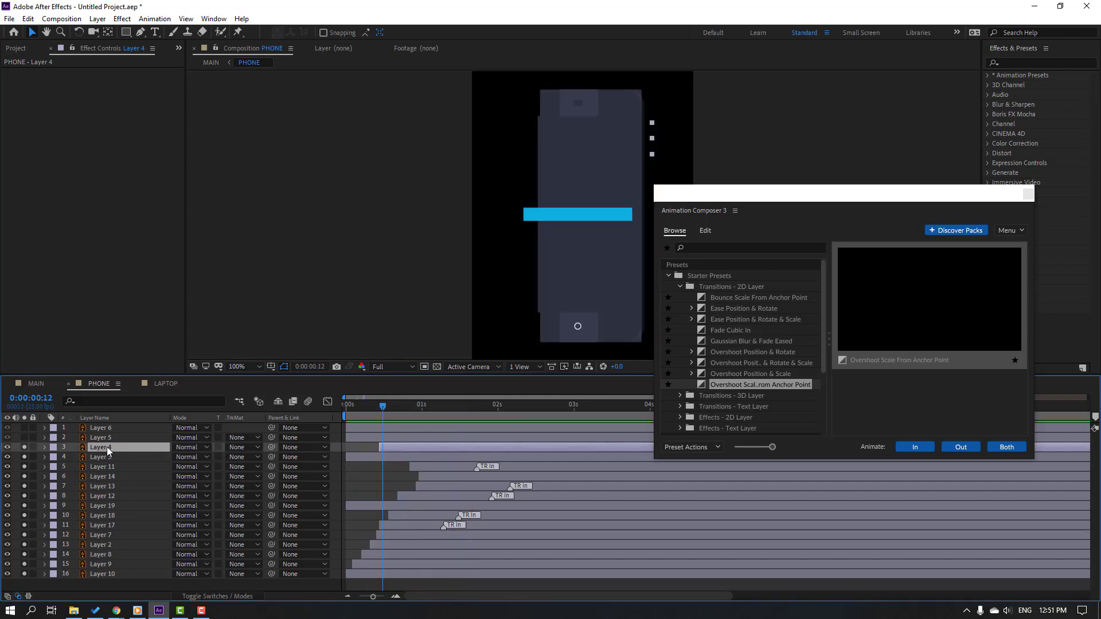
Move Layer 4's scale keyframes to frame 12, delaying its scale-in slightly
{"action": "key", "text": "u"}
{"action": "left_click_drag", "start_coordinate": [511, 455], "coordinate": [381, 462]}
{"action": "left_click", "coordinate": [377, 487]}
{"action": "key", "text": "space"}
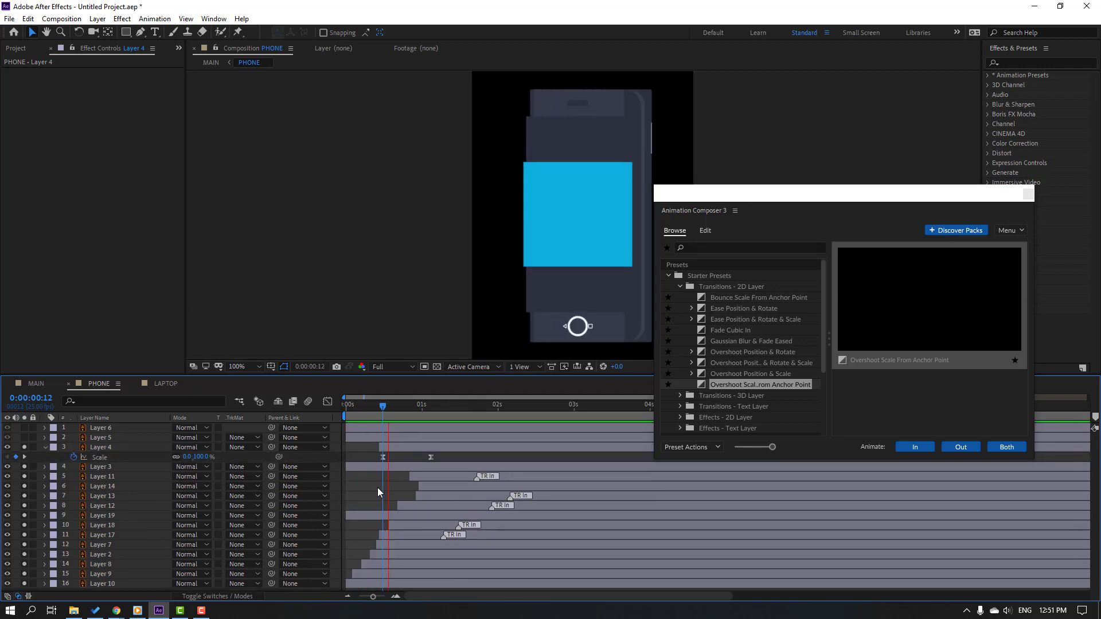
{"action": "key", "text": "space"}
{"action": "left_click_drag", "start_coordinate": [401, 449], "coordinate": [413, 450]}
{"action": "key", "text": "space"}
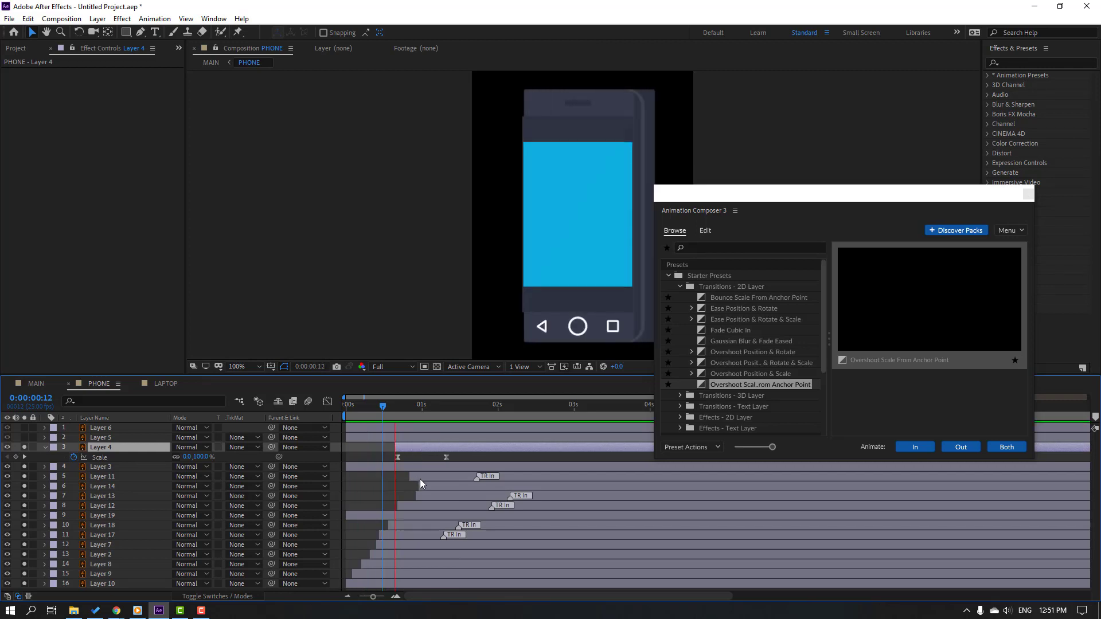
{"action": "key", "text": "space"}
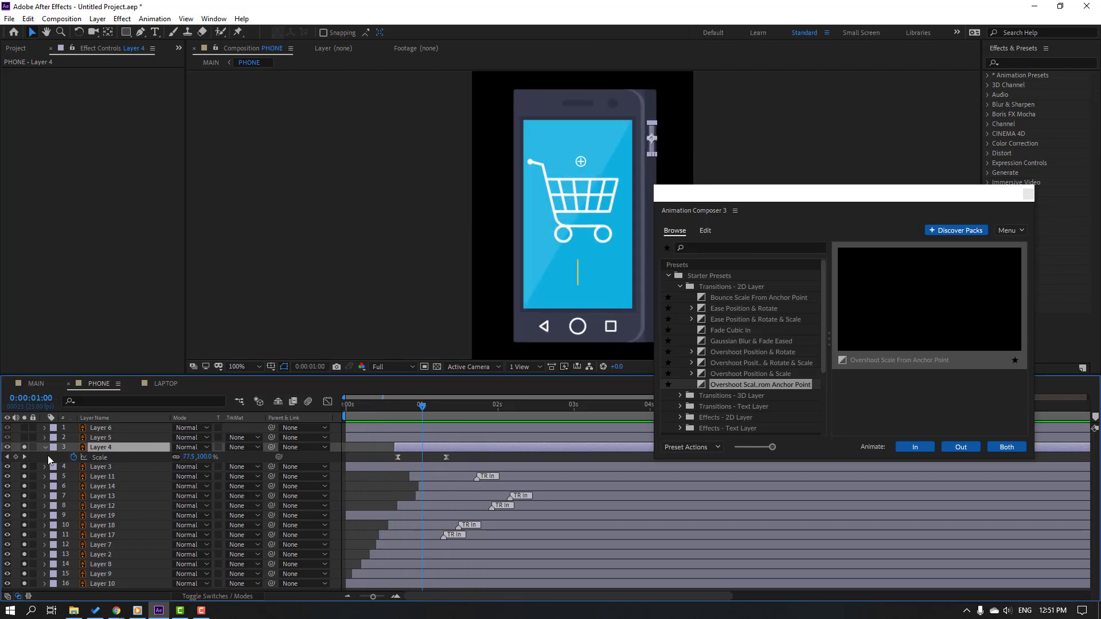
{"action": "left_click", "coordinate": [45, 447]}
Preview with Layer 5 soloed, then shift Layer 6 to start around one second
{"action": "left_click", "coordinate": [105, 439]}
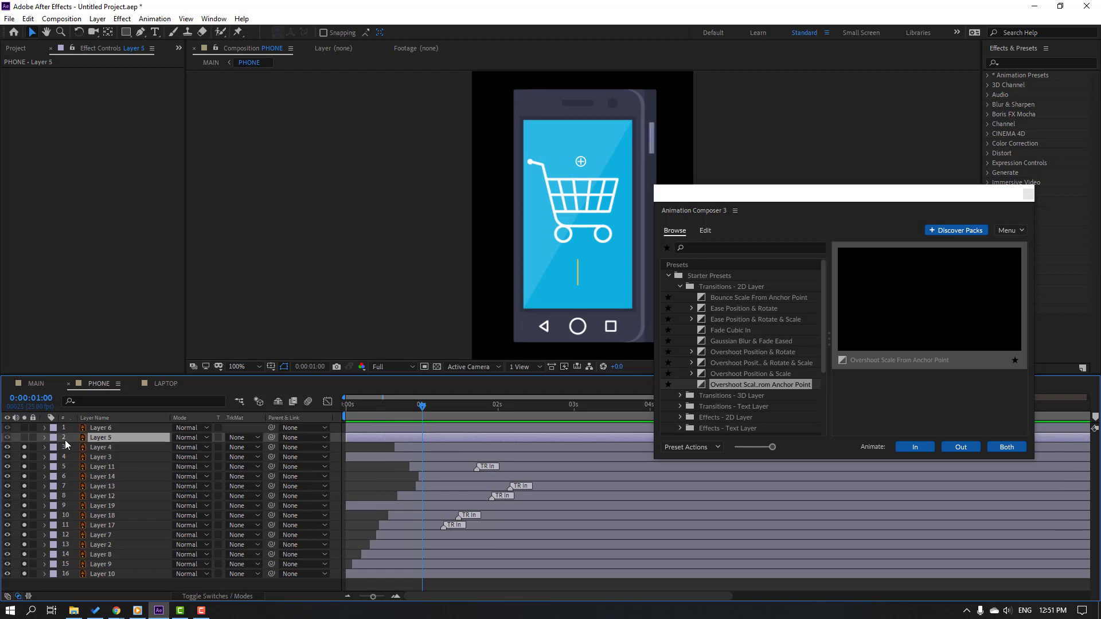
{"action": "left_click", "coordinate": [24, 438]}
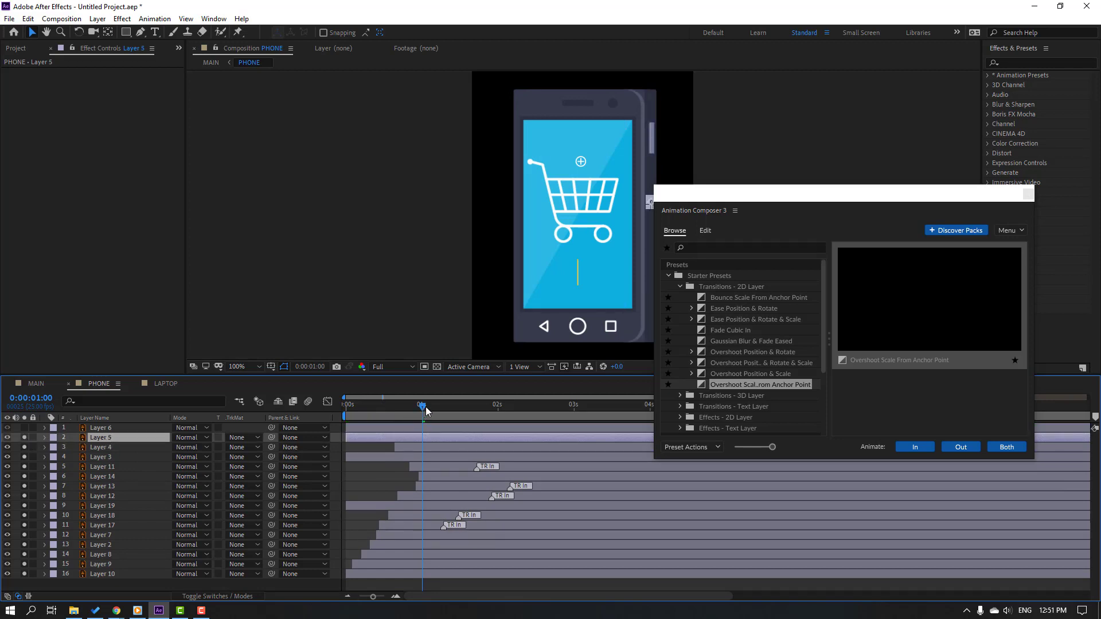
{"action": "mouse_move", "coordinate": [424, 407]}
{"action": "left_mouse_down"}
{"action": "mouse_move", "coordinate": [333, 426]}
{"action": "mouse_move", "coordinate": [414, 438]}
{"action": "mouse_move", "coordinate": [411, 404]}
{"action": "mouse_move", "coordinate": [427, 405]}
{"action": "left_mouse_up"}
{"action": "key", "text": "space"}
{"action": "key", "text": "space"}
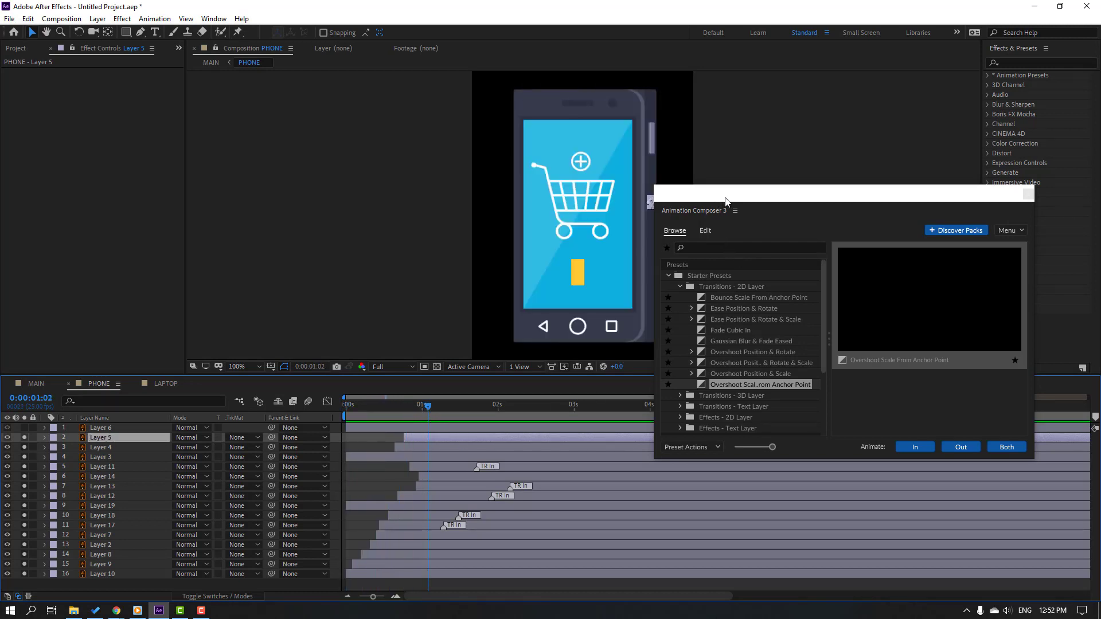
{"action": "left_click_drag", "start_coordinate": [725, 200], "coordinate": [768, 245]}
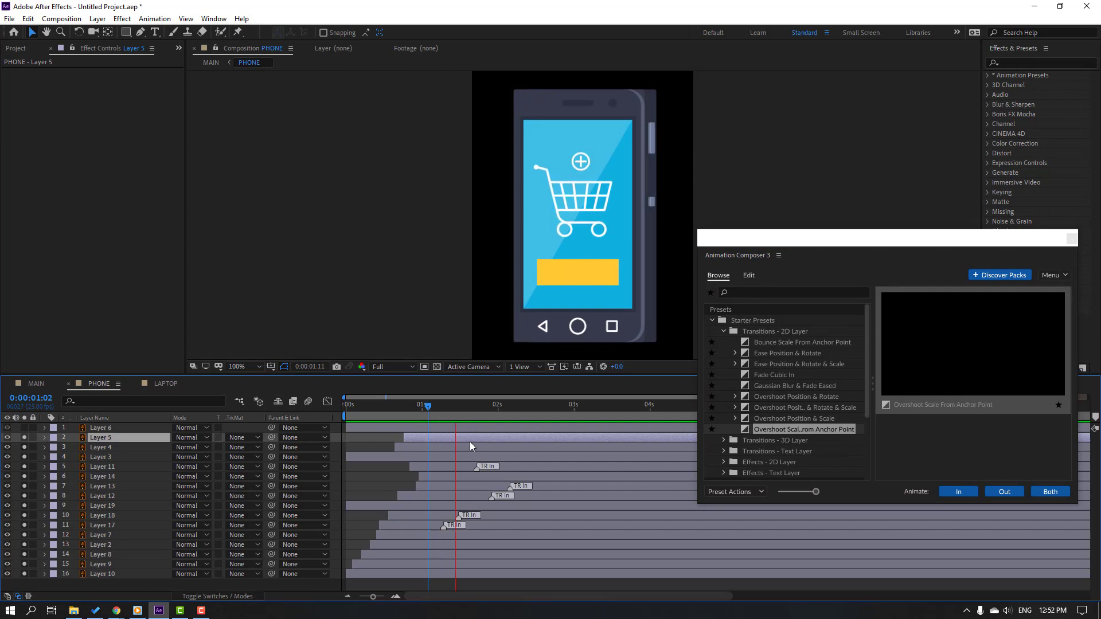
{"action": "left_click", "coordinate": [103, 431]}
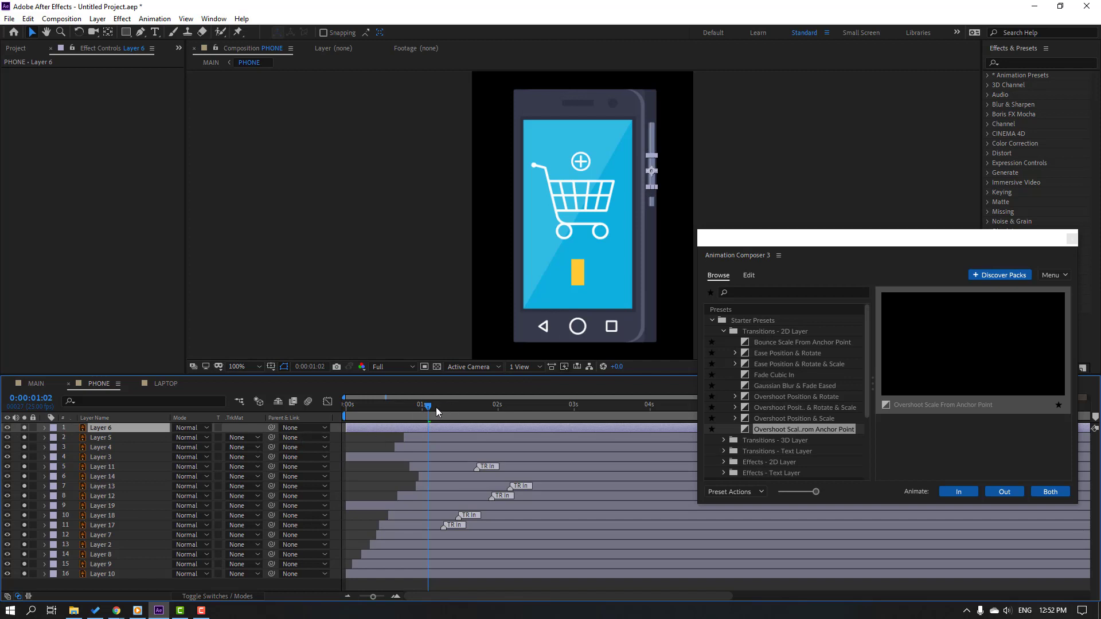
{"action": "left_click_drag", "start_coordinate": [436, 407], "coordinate": [298, 415]}
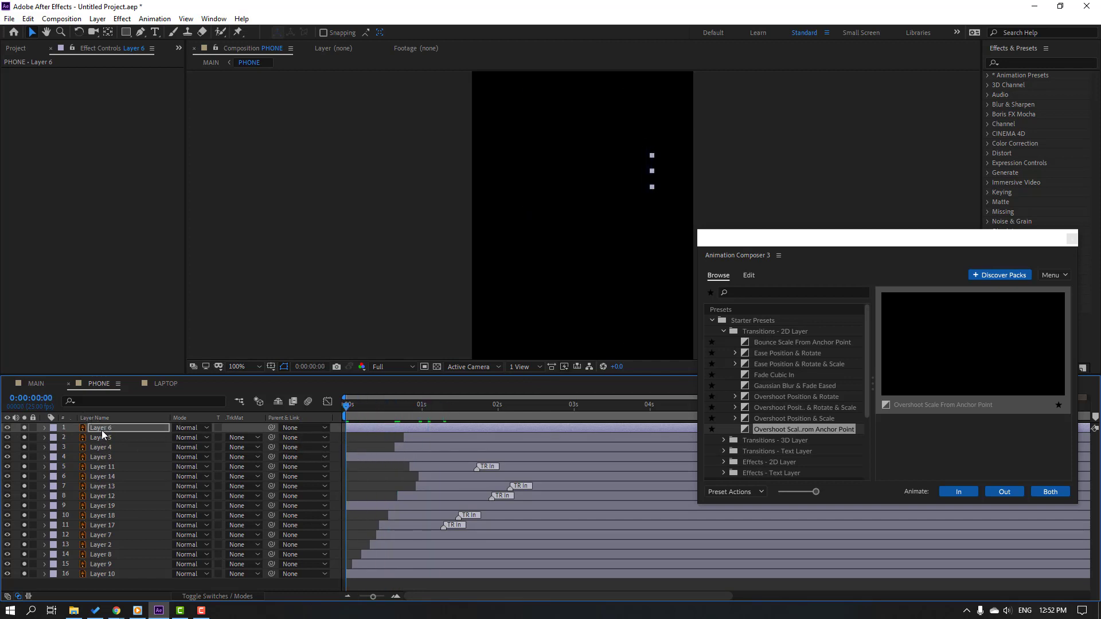
{"action": "left_click_drag", "start_coordinate": [390, 430], "coordinate": [444, 425]}
{"action": "left_click", "coordinate": [407, 408]}
{"action": "key", "text": "space"}
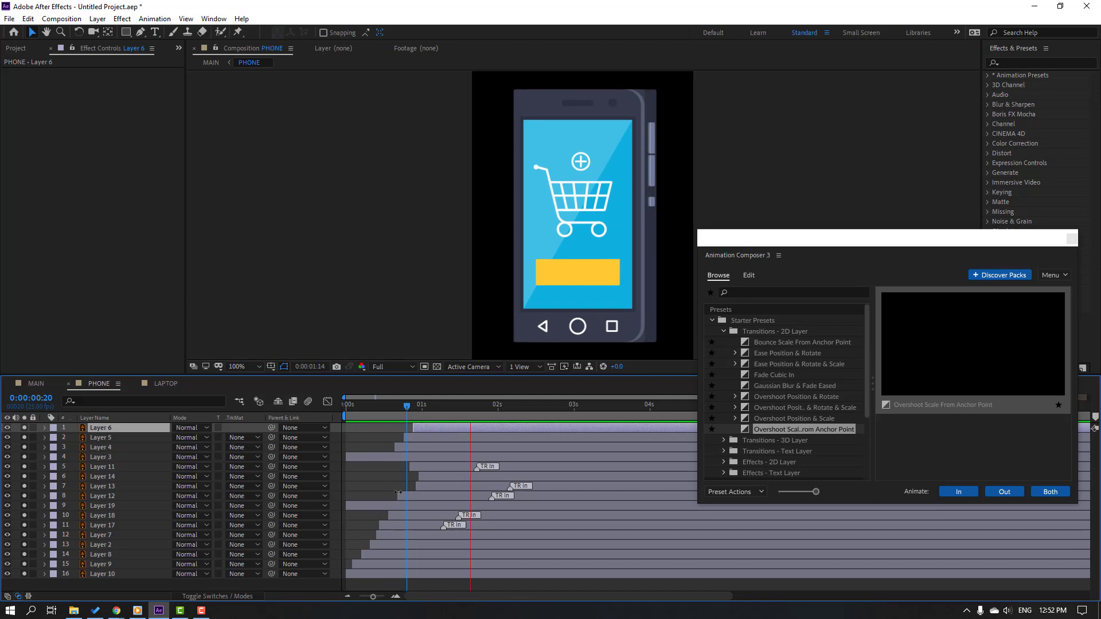
{"action": "left_click", "coordinate": [425, 407]}
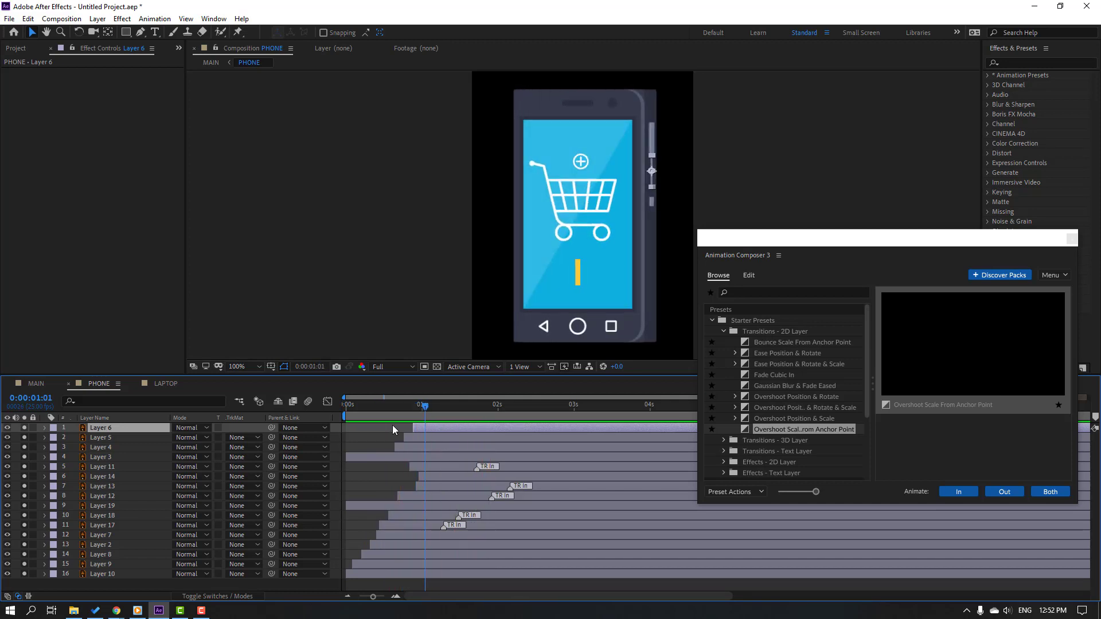
Return to the MAIN composition and select the LAPTOP layer at the start
{"action": "left_click", "coordinate": [29, 382]}
{"action": "left_click_drag", "start_coordinate": [397, 416], "coordinate": [346, 415]}
{"action": "left_click", "coordinate": [143, 447]}
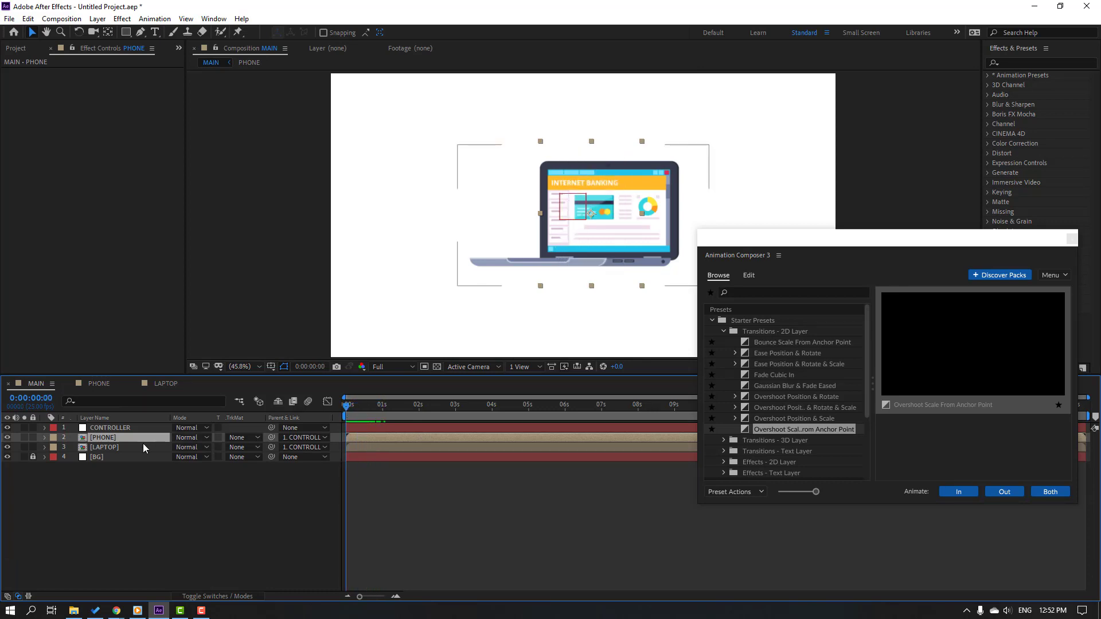
Hide the LAPTOP layer and rotate the CONTROLLER null so the phone lies sideways at -89°
{"action": "left_click", "coordinate": [6, 447]}
{"action": "left_click", "coordinate": [112, 427]}
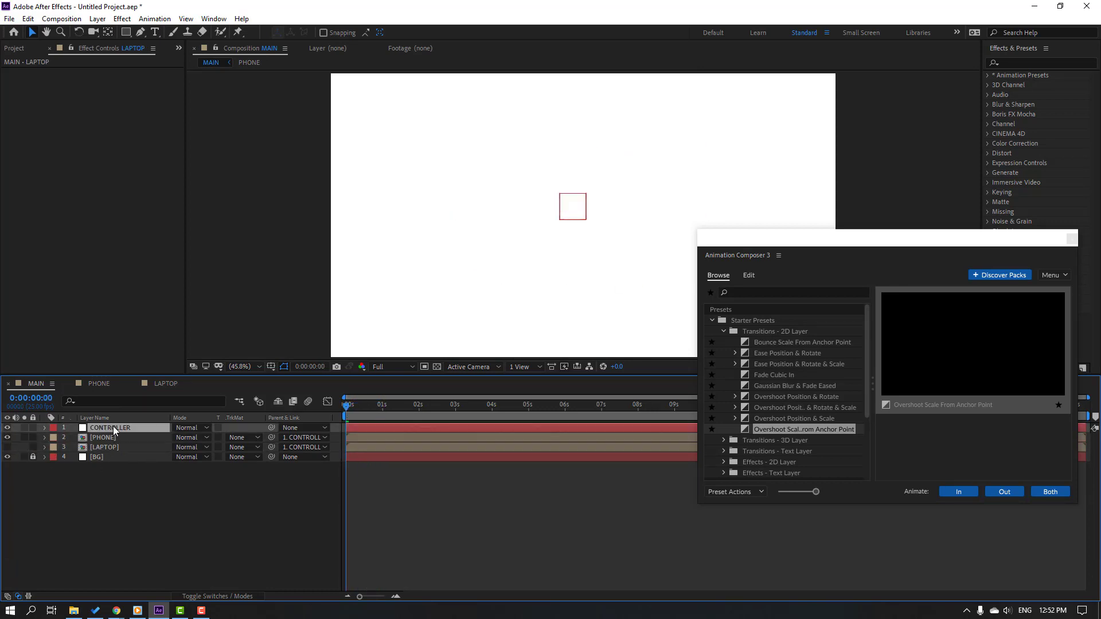
{"action": "key", "text": "r"}
{"action": "left_click_drag", "start_coordinate": [188, 438], "coordinate": [153, 470]}
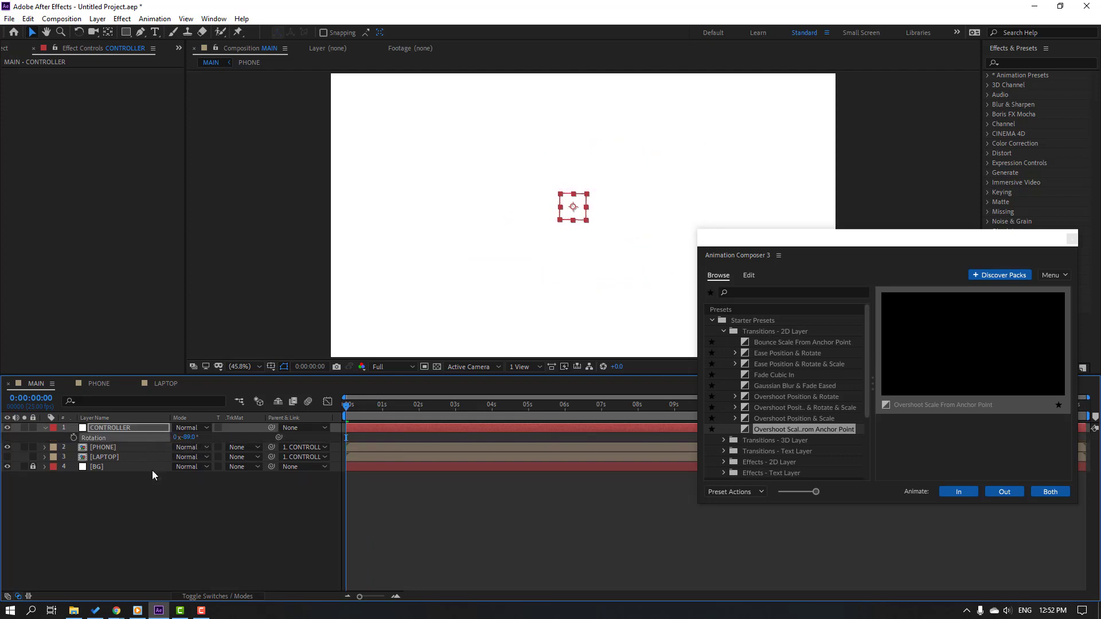
{"action": "key", "text": "shift+p"}
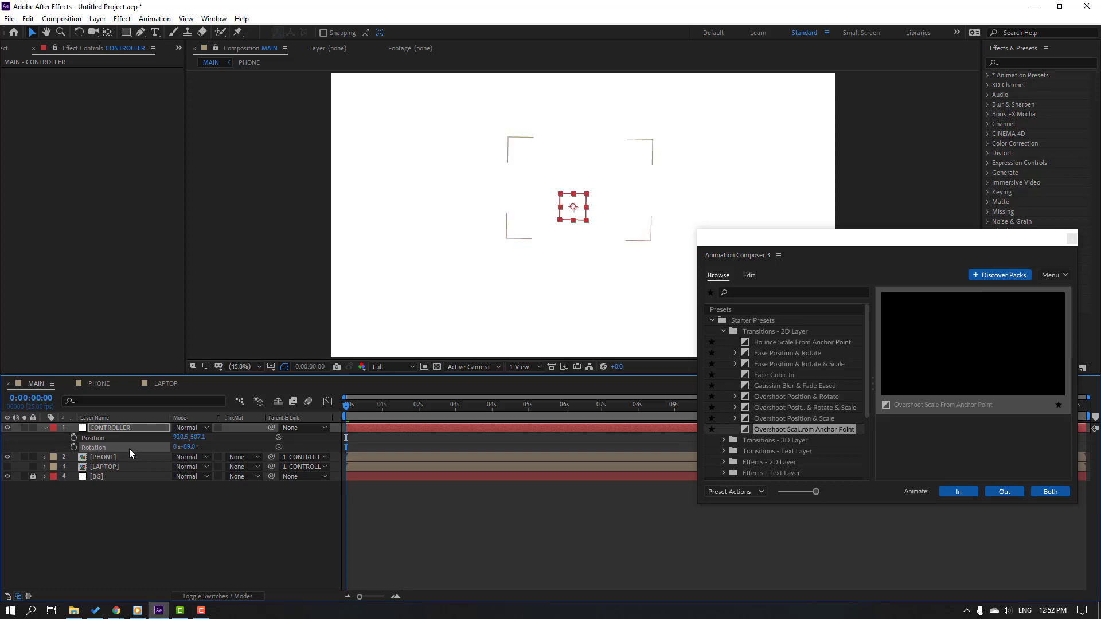
Keyframe CONTROLLER Position and Rotation, starting the phone low and turning it nearly upright ten frames later
{"action": "left_click", "coordinate": [74, 438]}
{"action": "left_click", "coordinate": [73, 448]}
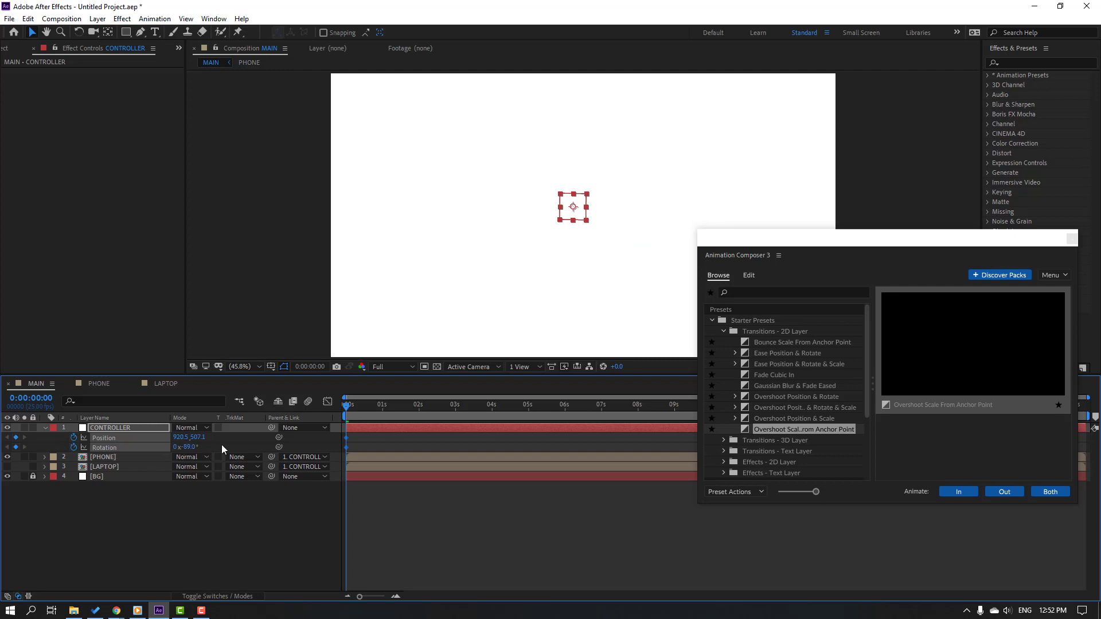
{"action": "left_click_drag", "start_coordinate": [199, 437], "coordinate": [281, 434]}
{"action": "left_click_drag", "start_coordinate": [352, 407], "coordinate": [359, 408]}
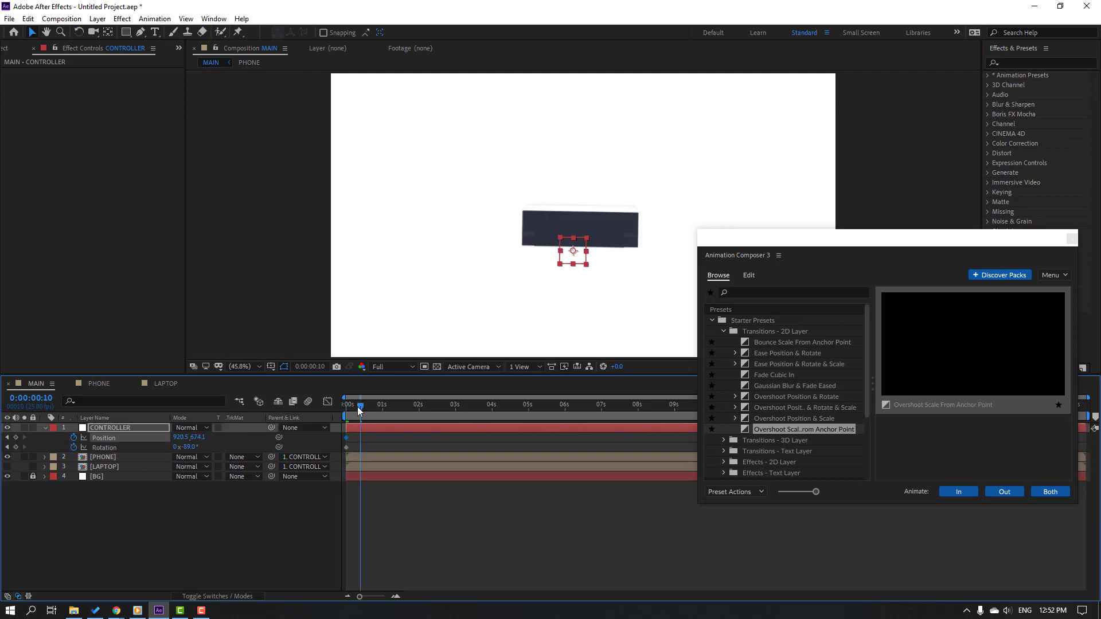
{"action": "left_click_drag", "start_coordinate": [191, 449], "coordinate": [368, 436]}
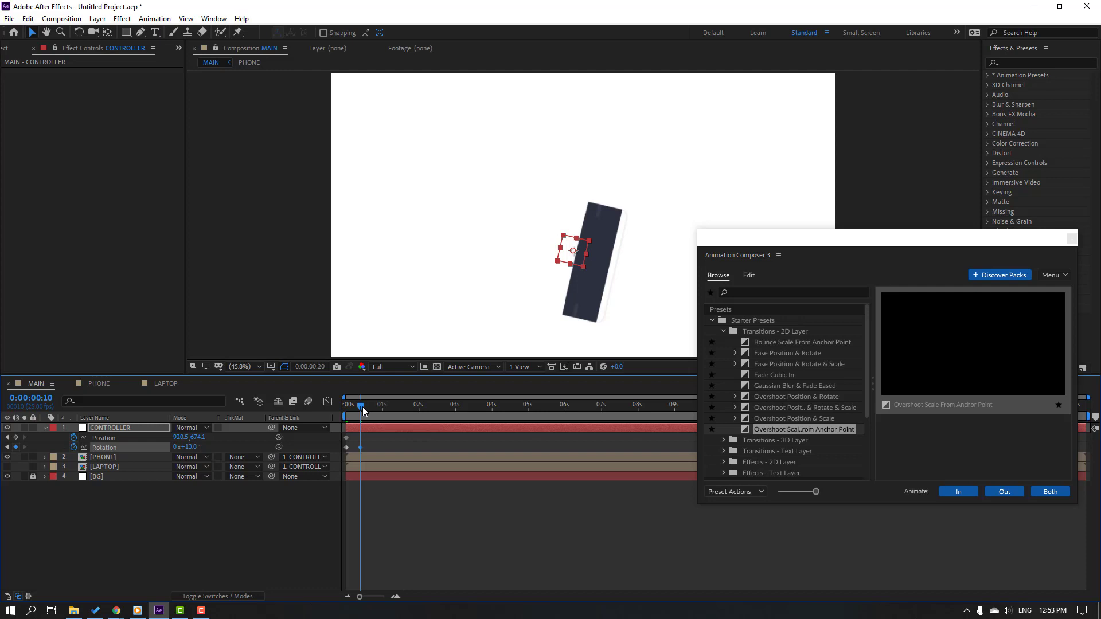
Every ten frames, raise the phone to rest and wobble its rotation -7°, +3°, then 0°
{"action": "key", "text": "shift+Page_Down"}
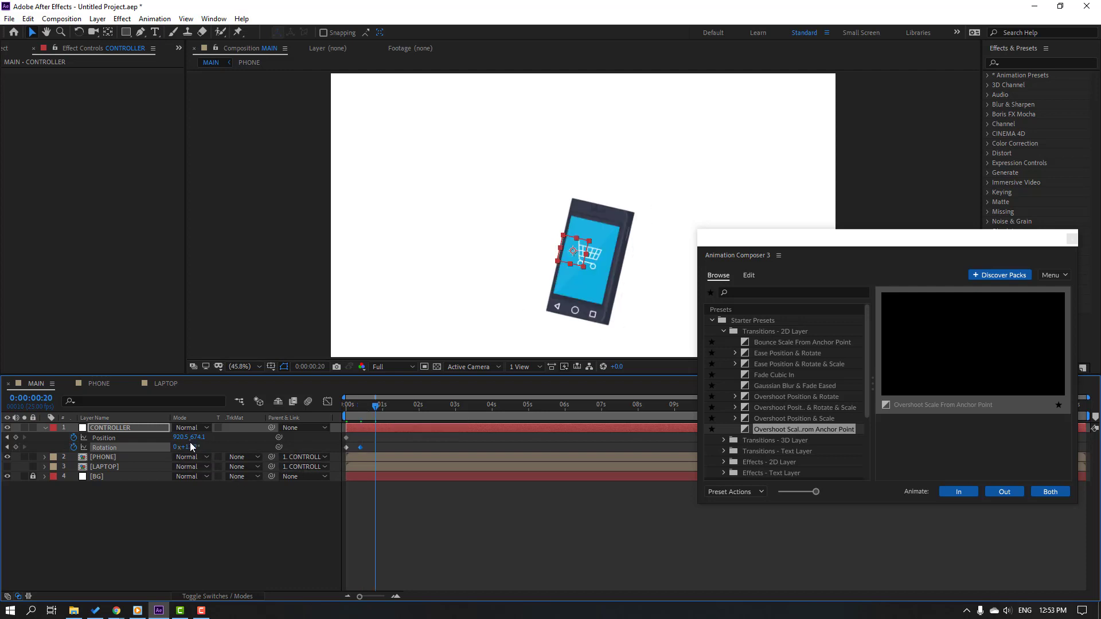
{"action": "left_click_drag", "start_coordinate": [198, 438], "coordinate": [92, 442]}
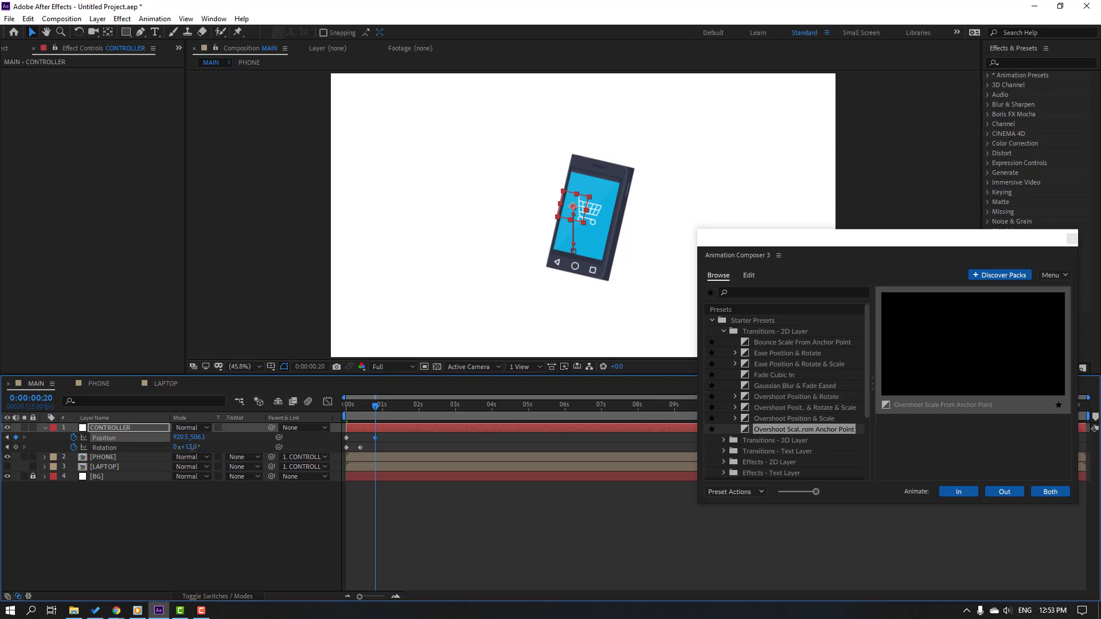
{"action": "type", "text": "-7"}
{"action": "key", "text": "Return"}
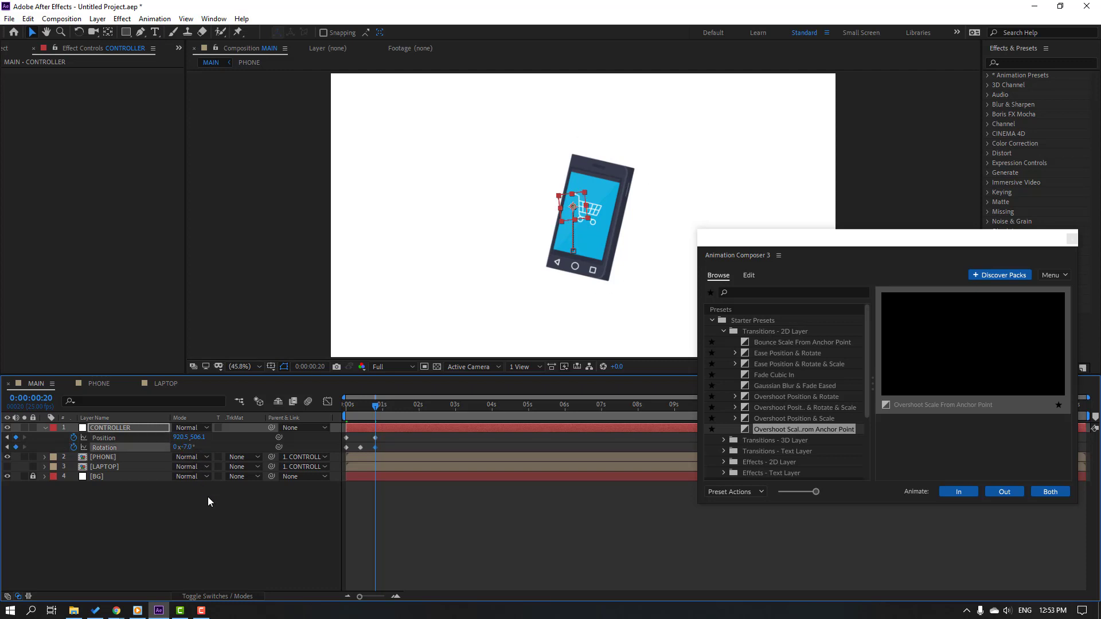
{"action": "key", "text": "shift+Page_Down"}
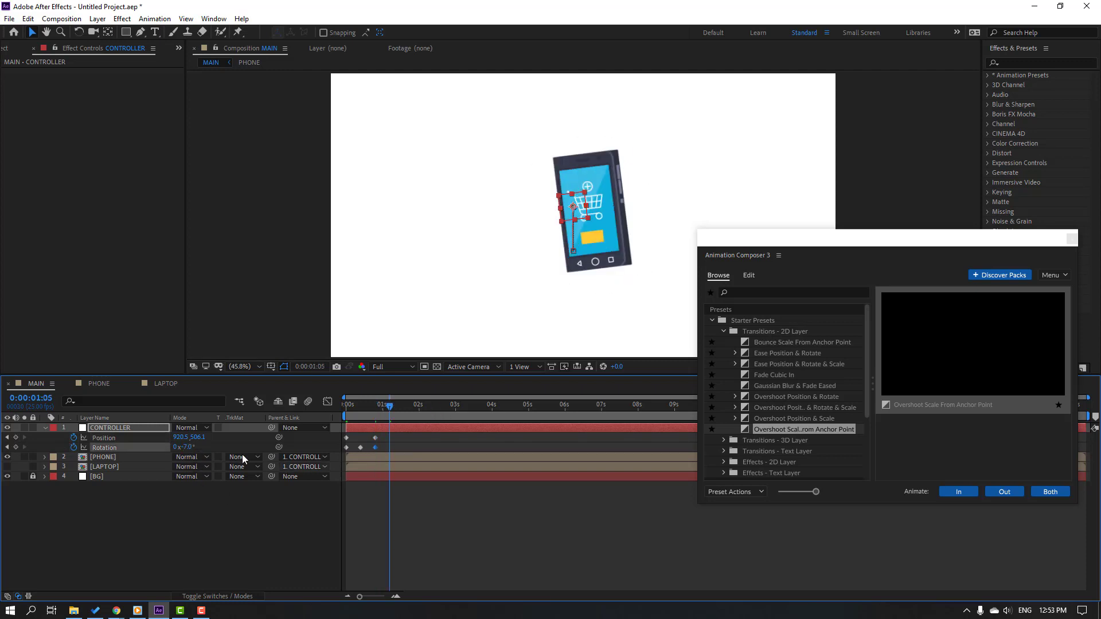
{"action": "left_click", "coordinate": [190, 449]}
{"action": "type", "text": "3"}
{"action": "key", "text": "Return"}
{"action": "key", "text": "shift+Page_Down"}
{"action": "left_click", "coordinate": [189, 448]}
{"action": "type", "text": "0"}
{"action": "key", "text": "Return"}
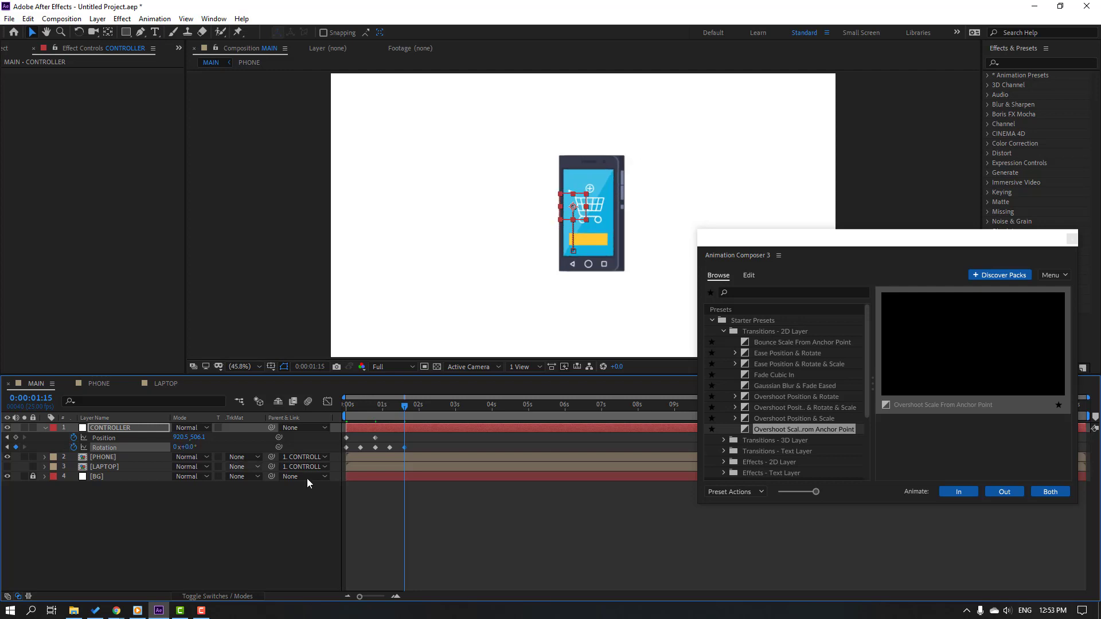
Preview the phone's entrance and select all the CONTROLLER keyframes
{"action": "key", "text": "space"}
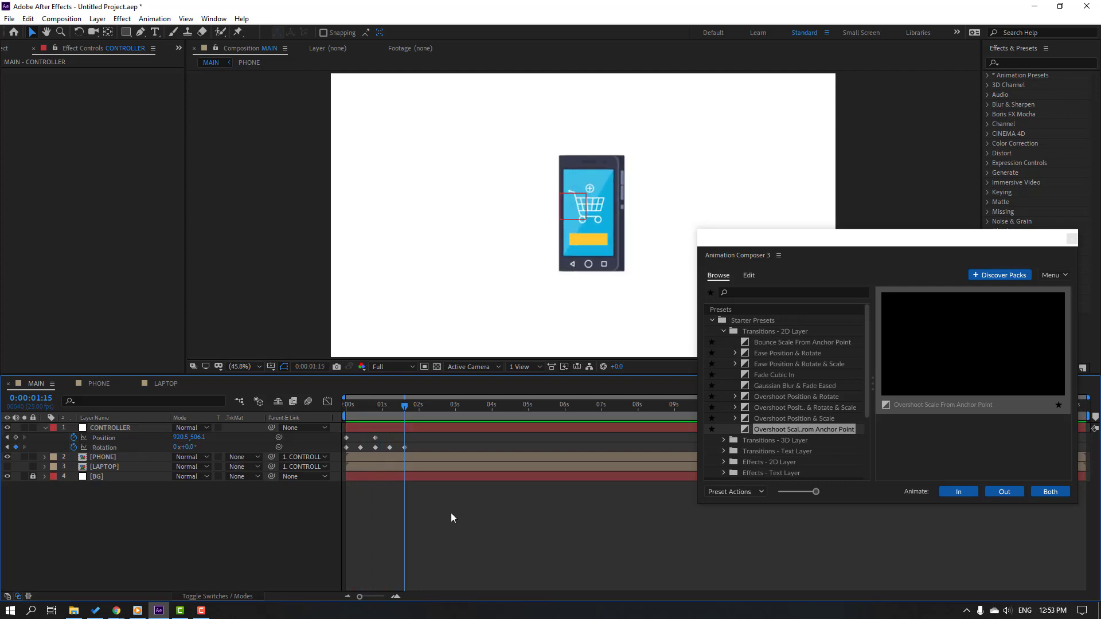
{"action": "key", "text": "space"}
{"action": "mouse_move", "coordinate": [384, 404]}
{"action": "left_mouse_down"}
{"action": "mouse_move", "coordinate": [349, 407]}
{"action": "mouse_move", "coordinate": [384, 407]}
{"action": "left_mouse_up"}
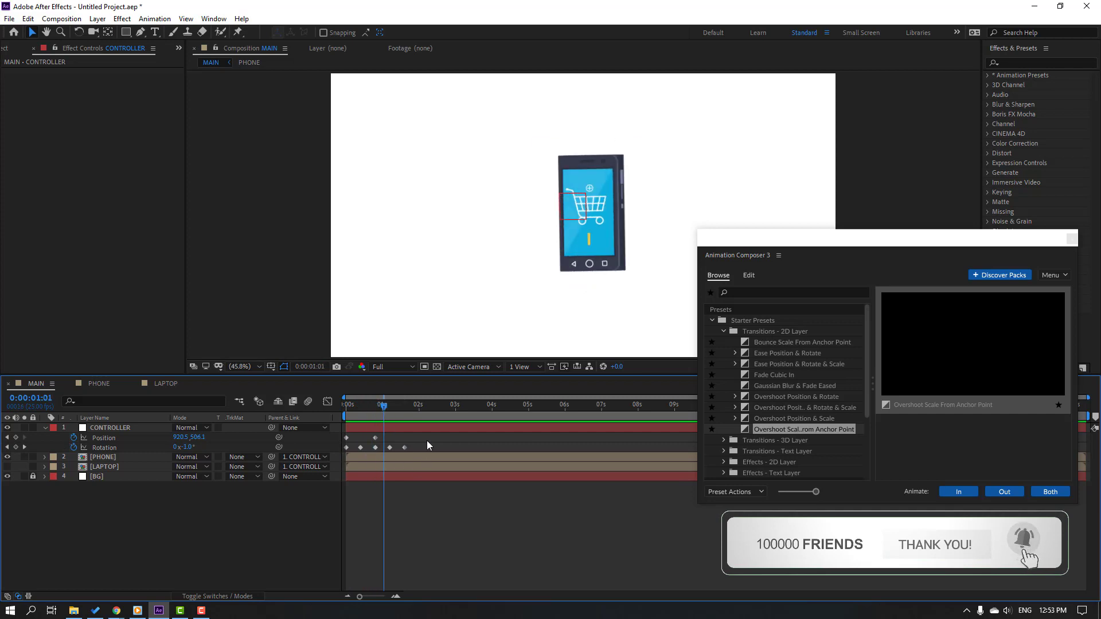
{"action": "left_click_drag", "start_coordinate": [426, 436], "coordinate": [350, 450]}
Apply Easy Ease to the selected CONTROLLER keyframes and preview the result
{"action": "right_click", "coordinate": [345, 448]}
{"action": "mouse_move", "coordinate": [402, 590]}
{"action": "left_click", "coordinate": [516, 514]}
{"action": "key", "text": "space"}
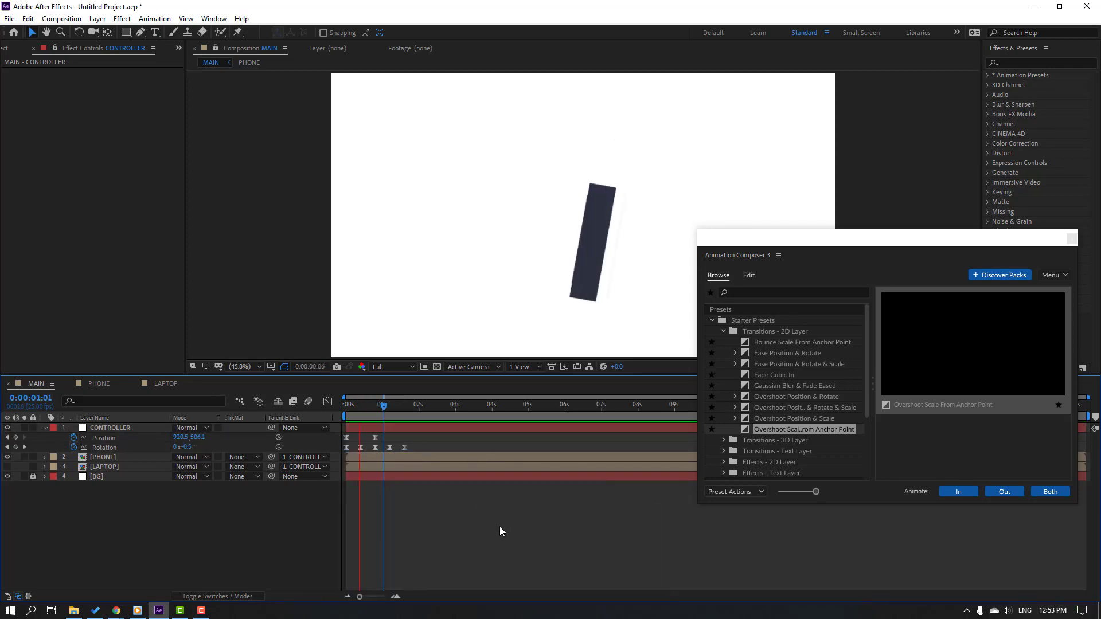
{"action": "key", "text": "space"}
Move the final Position keyframe earlier so the phone's rise finishes sooner
{"action": "left_click_drag", "start_coordinate": [376, 440], "coordinate": [360, 439]}
{"action": "key", "text": "space"}
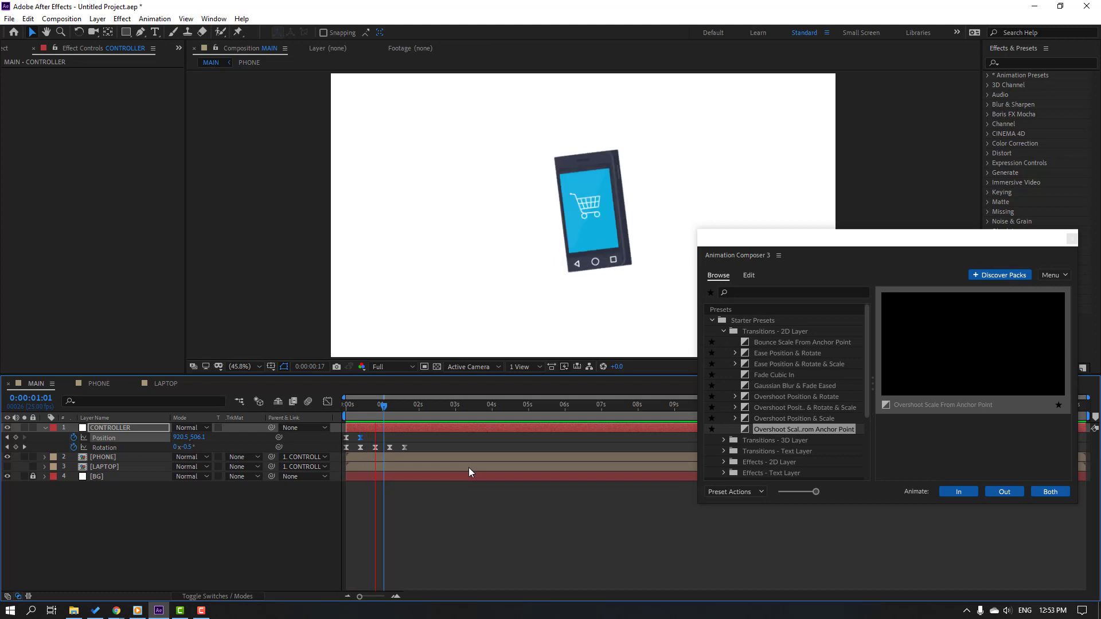
{"action": "left_click_drag", "start_coordinate": [383, 405], "coordinate": [344, 409]}
{"action": "key", "text": "space"}
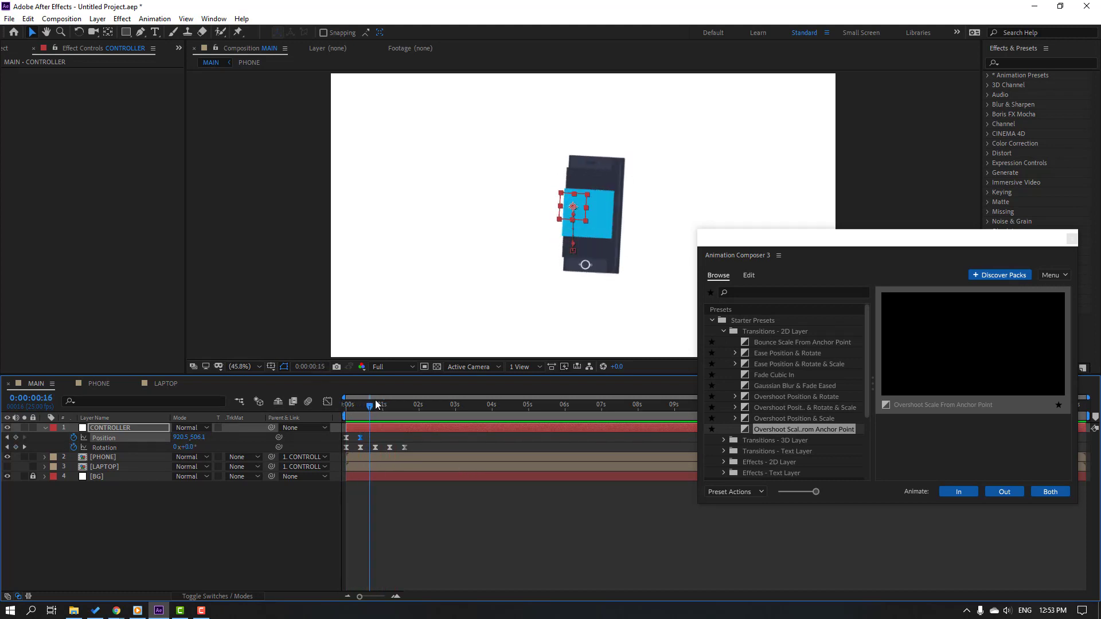
In the Position speed graph, drag the influence handle so the rise surges early then decelerates
{"action": "key", "text": "equal"}
{"action": "left_click_drag", "start_coordinate": [404, 506], "coordinate": [576, 510]}
{"action": "key", "text": "equal"}
{"action": "left_click_drag", "start_coordinate": [442, 440], "coordinate": [341, 426]}
{"action": "key", "text": "shift+F3"}
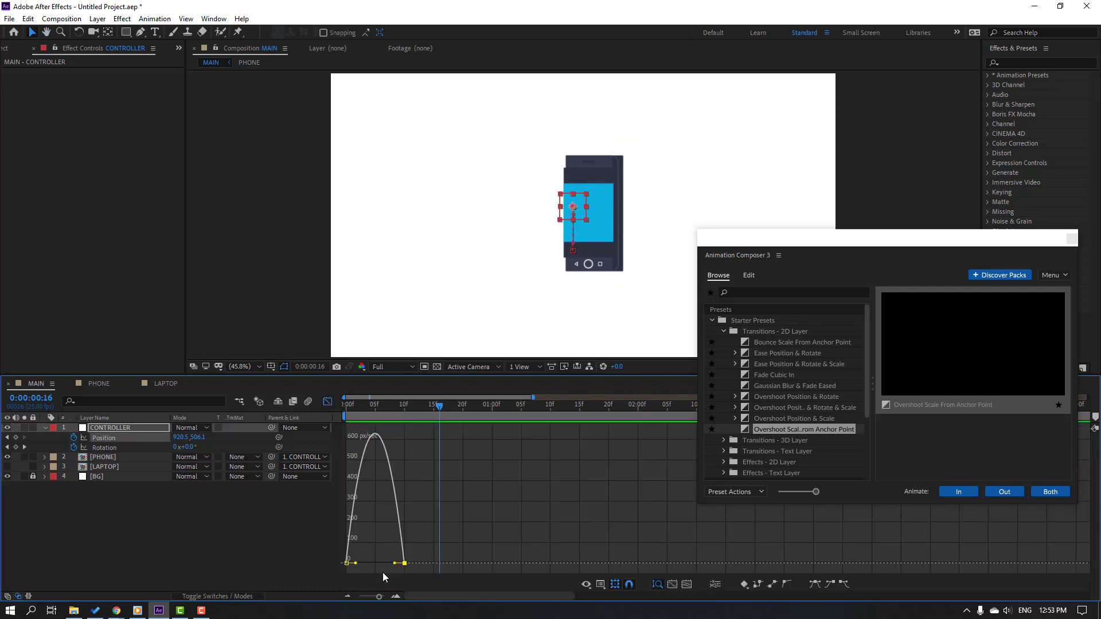
{"action": "left_click_drag", "start_coordinate": [395, 563], "coordinate": [377, 563]}
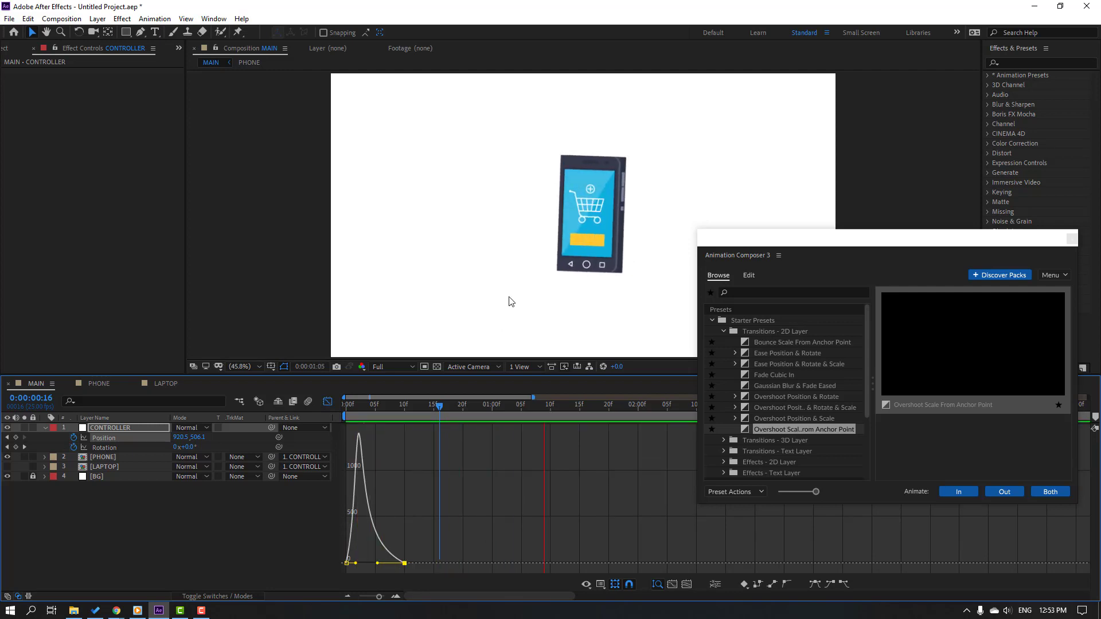
{"action": "left_click", "coordinate": [328, 402]}
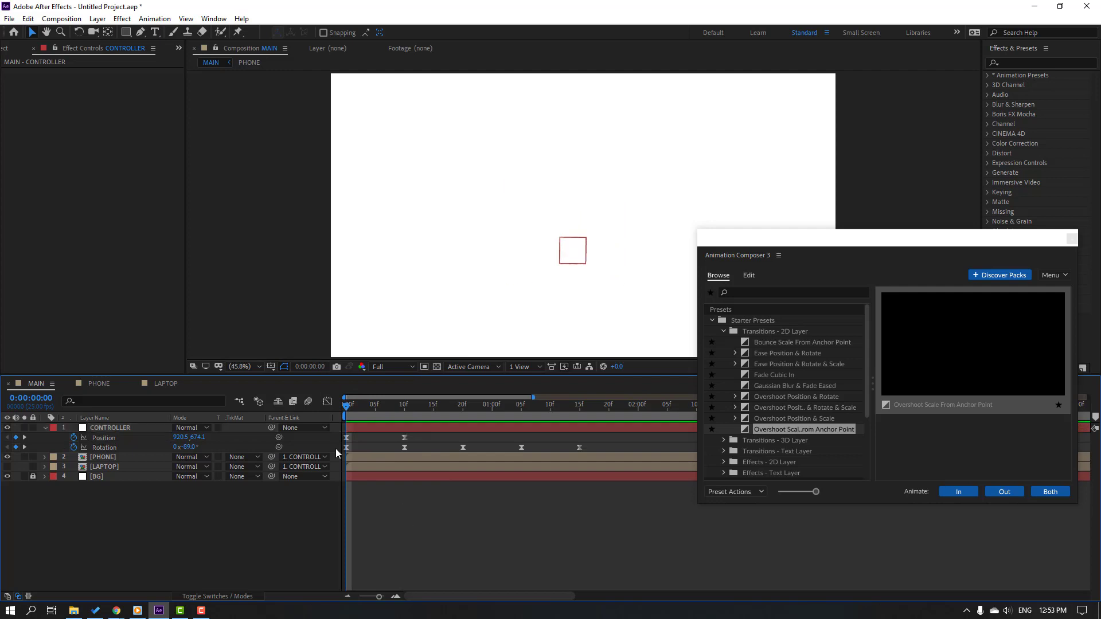
Adjust CONTROLLER Position at the start, frame 10 and frame 19 for a small upward bounce
{"action": "left_click", "coordinate": [346, 438]}
{"action": "left_click_drag", "start_coordinate": [202, 439], "coordinate": [214, 433]}
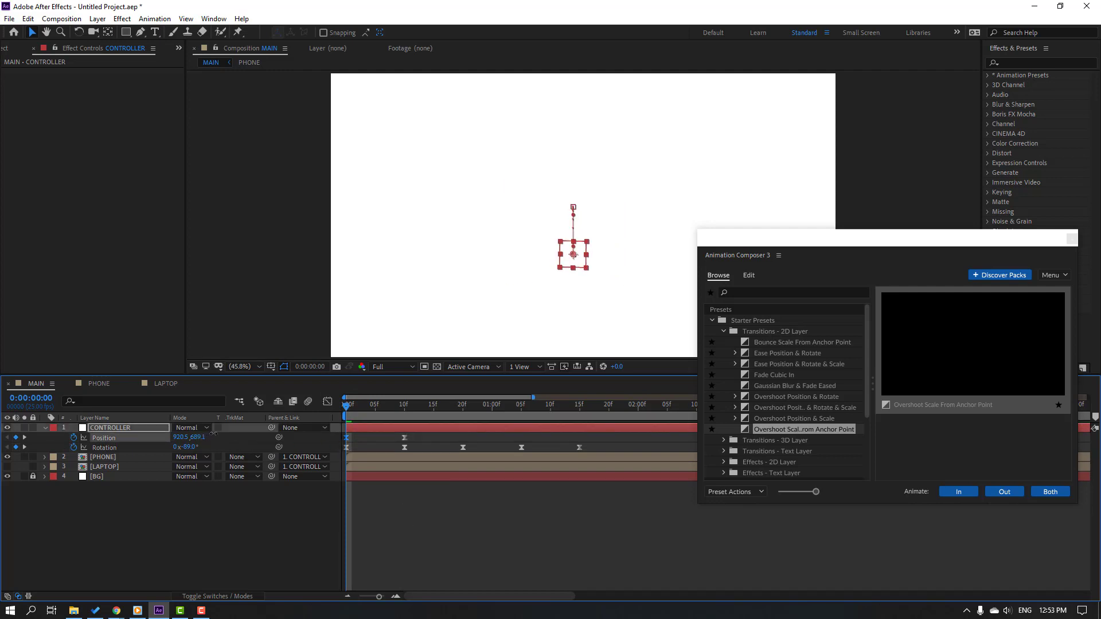
{"action": "left_click", "coordinate": [355, 407]}
{"action": "left_click_drag", "start_coordinate": [357, 408], "coordinate": [402, 454]}
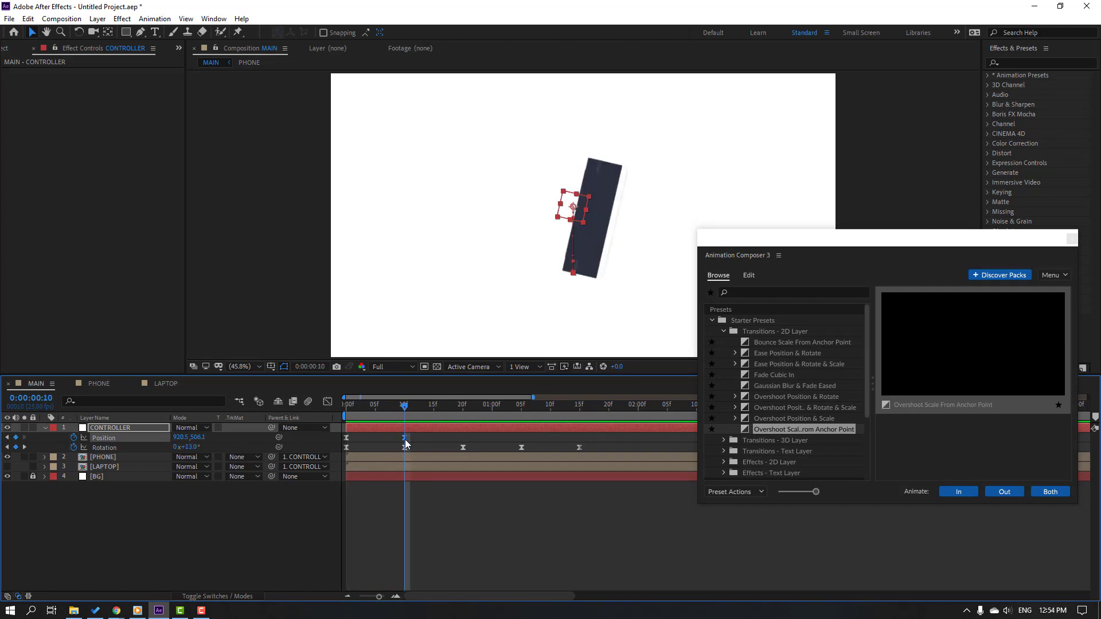
{"action": "left_click_drag", "start_coordinate": [198, 437], "coordinate": [155, 446]}
{"action": "left_click_drag", "start_coordinate": [405, 407], "coordinate": [456, 407]}
{"action": "left_click_drag", "start_coordinate": [200, 438], "coordinate": [213, 437]}
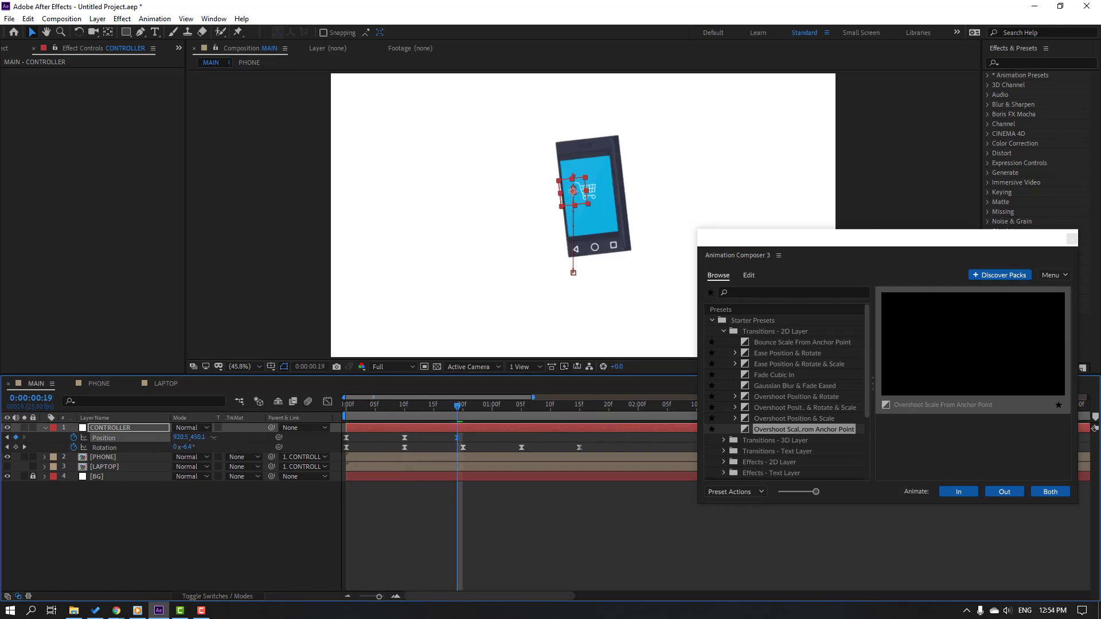
{"action": "key", "text": "space"}
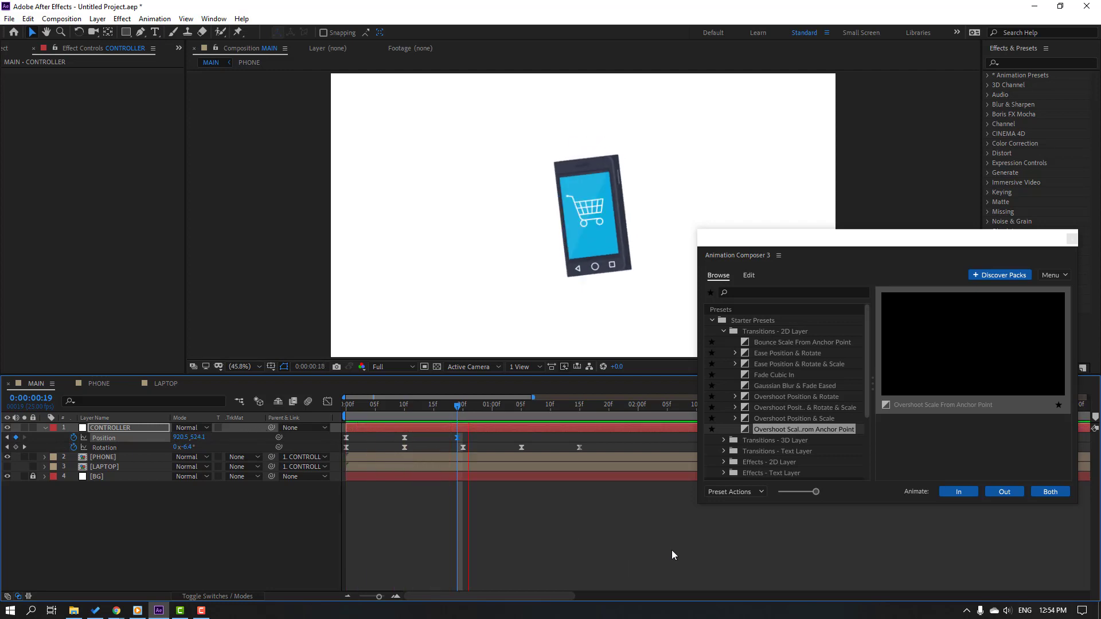
Add a Position keyframe at 1:01 lifting the phone to 920.5, 489.1, then preview the bounce
{"action": "left_click_drag", "start_coordinate": [458, 407], "coordinate": [509, 411]}
{"action": "left_click_drag", "start_coordinate": [195, 440], "coordinate": [175, 439]}
{"action": "scroll", "coordinate": [546, 282], "scroll_direction": "down", "scroll_amount": 2}
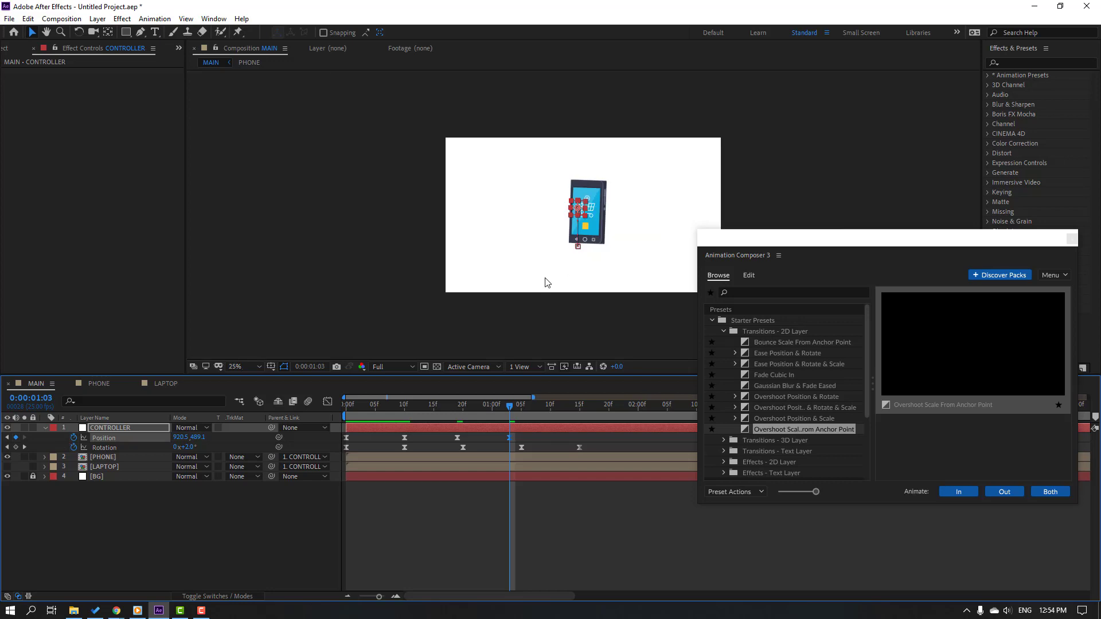
{"action": "left_click", "coordinate": [535, 486]}
{"action": "key", "text": "space"}
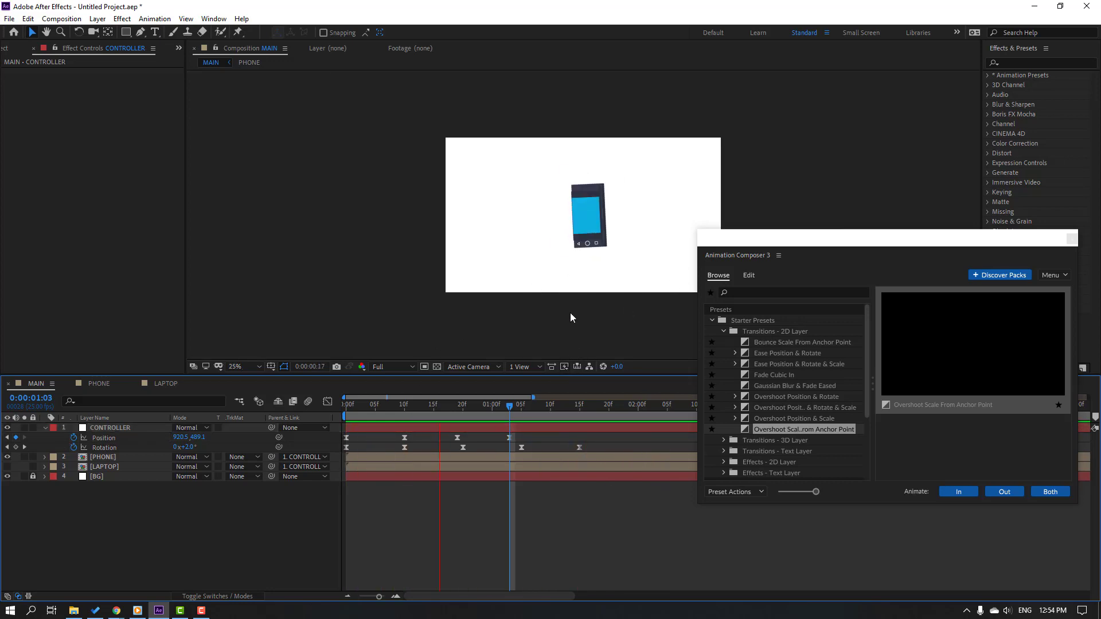
{"action": "key", "text": "space"}
{"action": "key", "text": "space"}
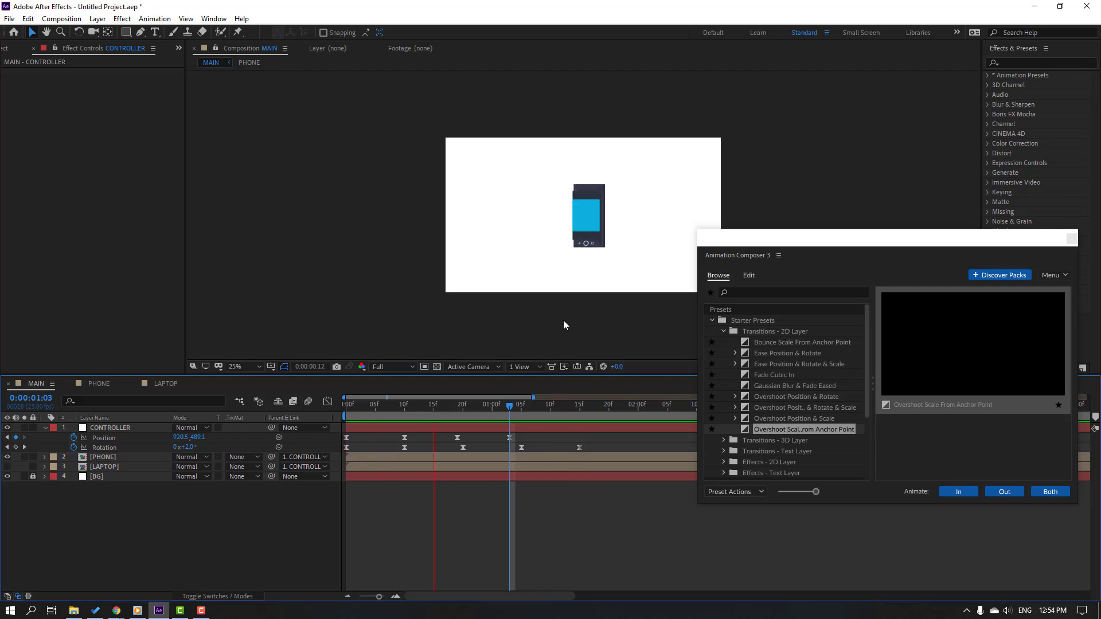
Move the Animation Composer preset browser to the bottom-right and zoom the timeline out
{"action": "scroll", "coordinate": [562, 323], "scroll_direction": "down", "scroll_amount": 2}
{"action": "left_click_drag", "start_coordinate": [740, 246], "coordinate": [808, 432]}
{"action": "left_click", "coordinate": [563, 535]}
{"action": "key", "text": "minus"}
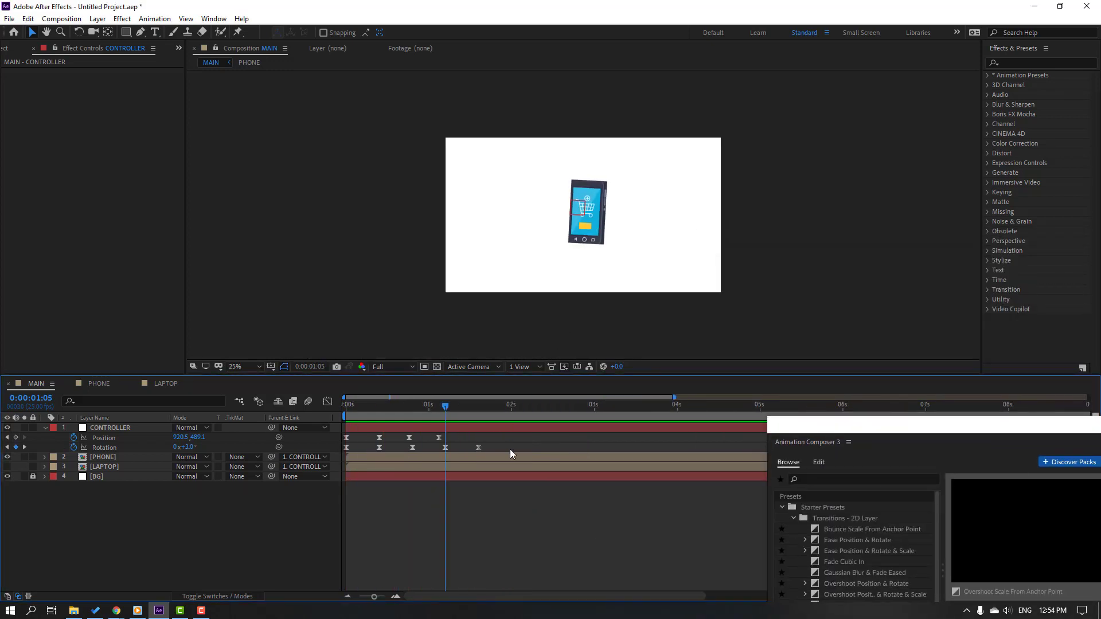
Add Position and Rotation keyframes at 2:00, then tilt the phone back to -21° at 2:10
{"action": "left_click_drag", "start_coordinate": [427, 409], "coordinate": [510, 407]}
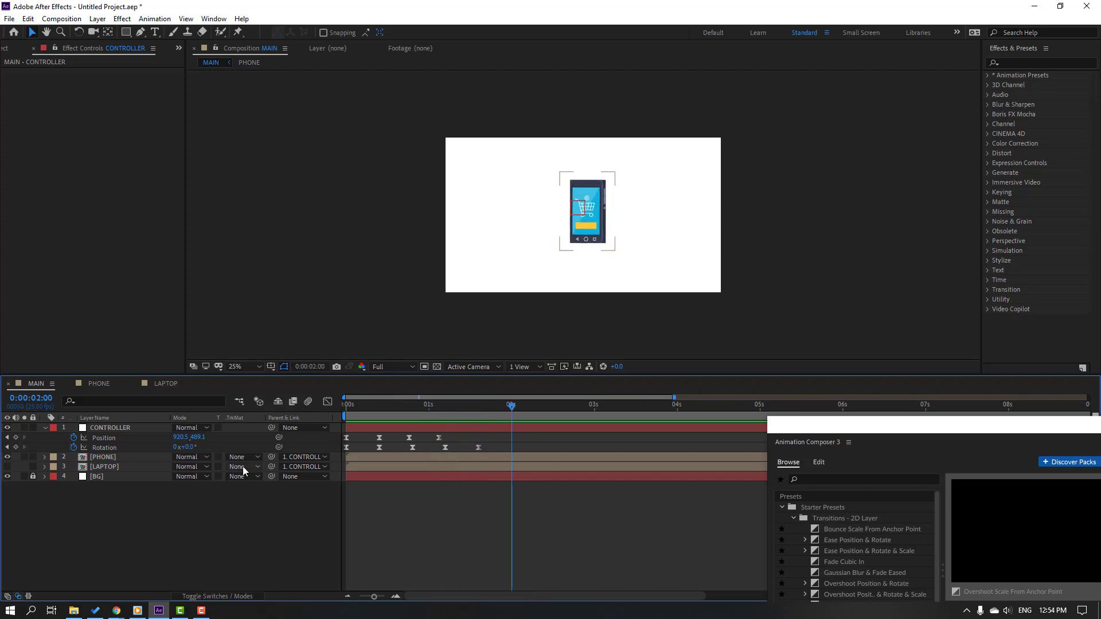
{"action": "left_click", "coordinate": [16, 438]}
{"action": "left_click", "coordinate": [16, 447]}
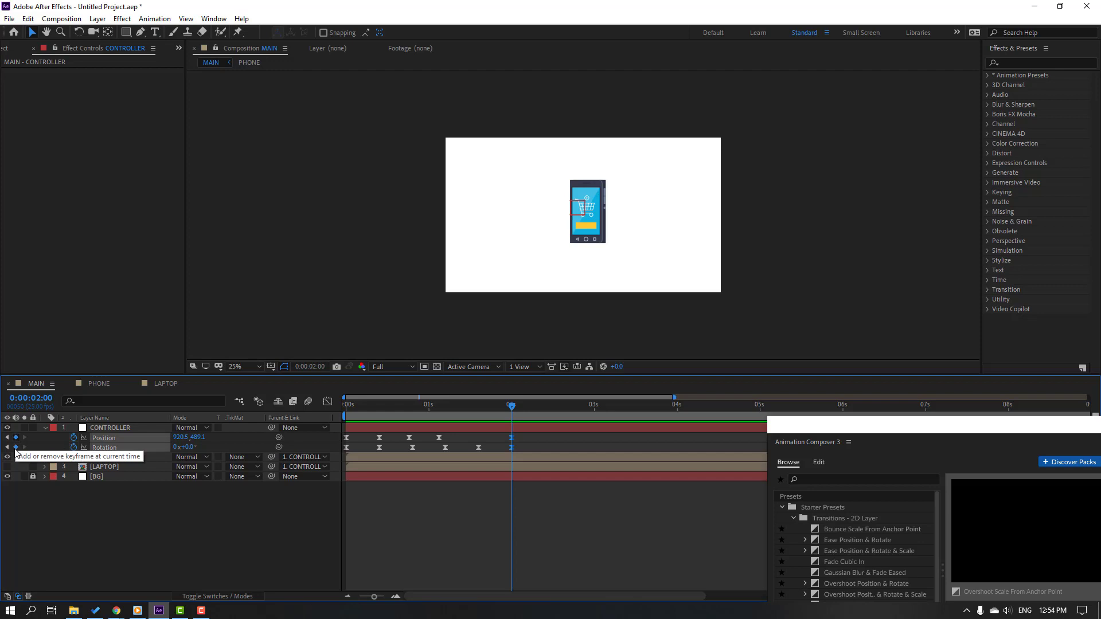
{"action": "key", "text": "shift+Page_Down"}
{"action": "left_click", "coordinate": [196, 520]}
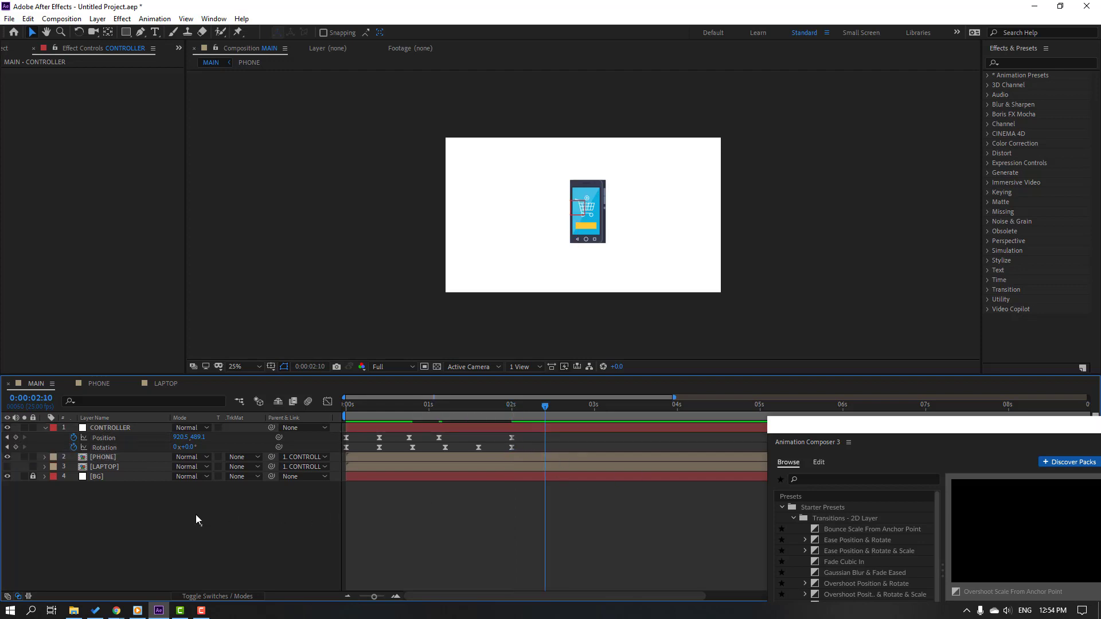
{"action": "left_click_drag", "start_coordinate": [191, 452], "coordinate": [288, 433]}
At 2:20 shift the phone down-right to 980.5, 570.1 and select the new Position keyframes
{"action": "key", "text": "shift+Page_Down"}
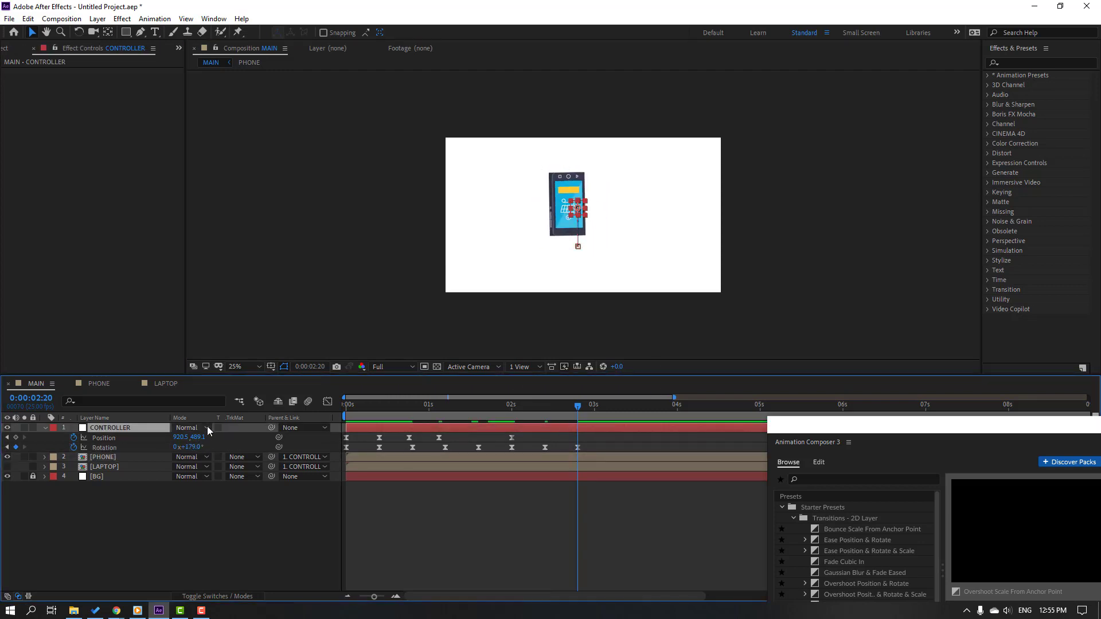
{"action": "mouse_move", "coordinate": [204, 437]}
{"action": "left_mouse_down"}
{"action": "mouse_move", "coordinate": [229, 434]}
{"action": "mouse_move", "coordinate": [219, 431]}
{"action": "left_mouse_up"}
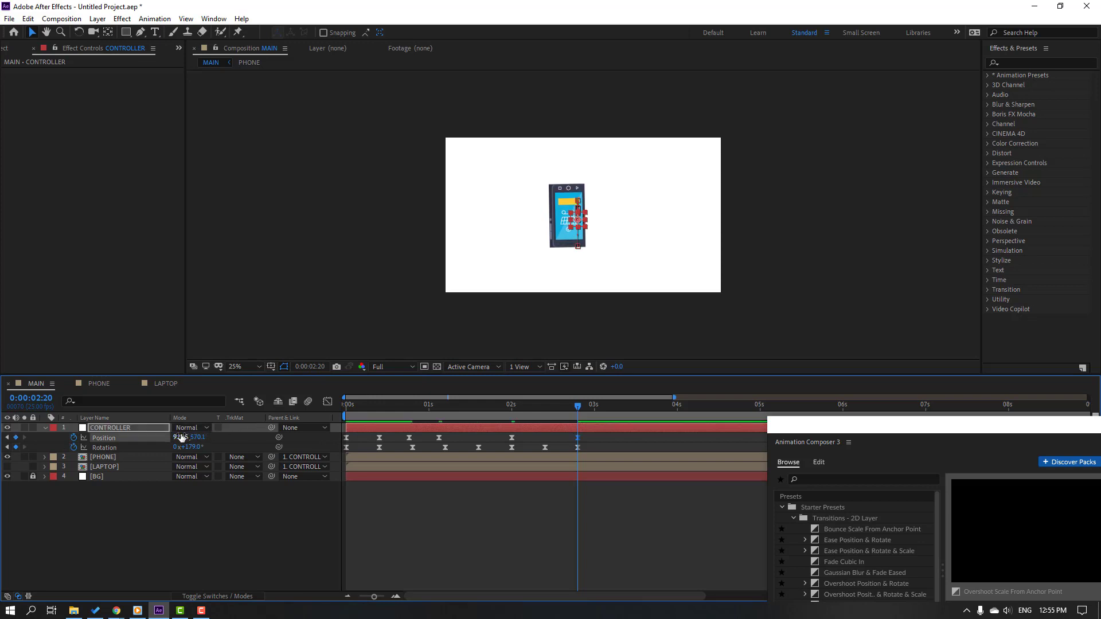
{"action": "mouse_move", "coordinate": [503, 407]}
{"action": "left_mouse_down"}
{"action": "mouse_move", "coordinate": [607, 409]}
{"action": "mouse_move", "coordinate": [491, 408]}
{"action": "left_mouse_up"}
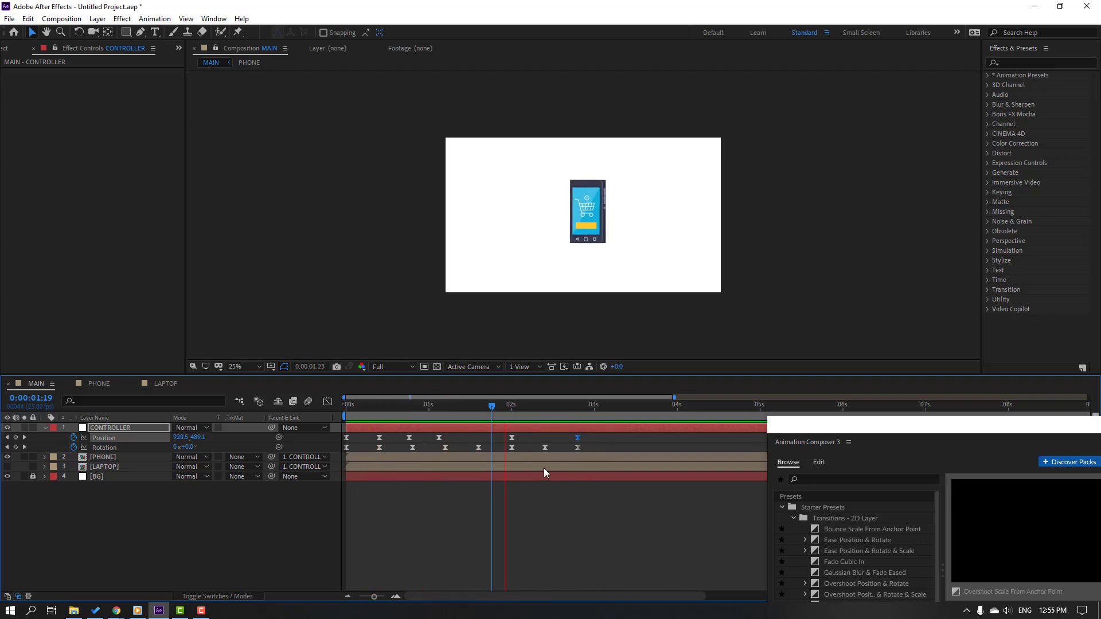
{"action": "key", "text": "space"}
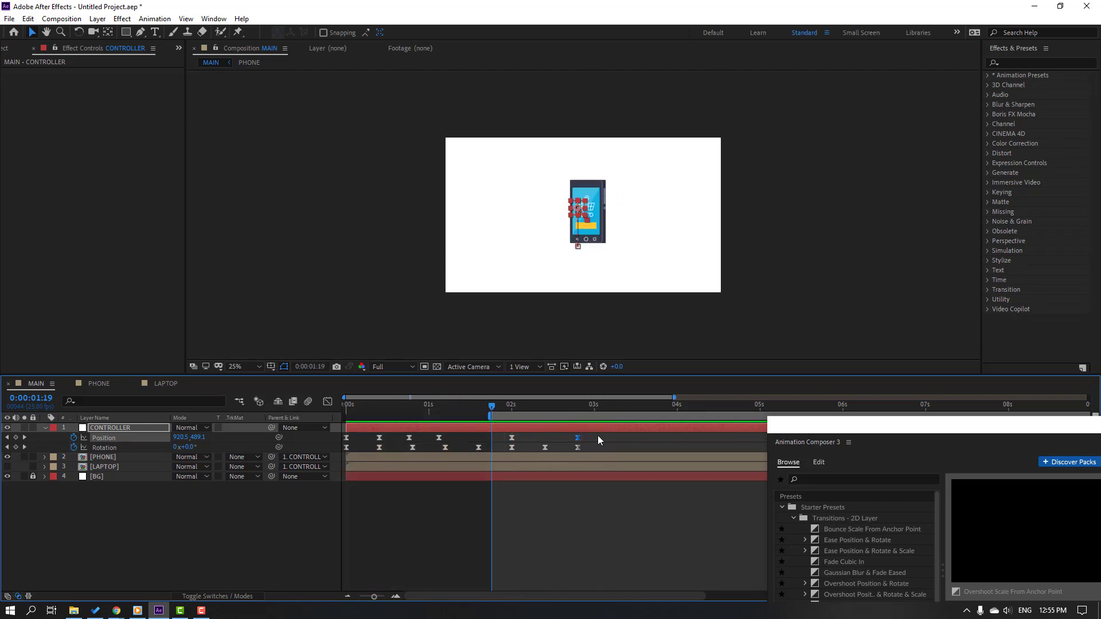
{"action": "left_click_drag", "start_coordinate": [513, 440], "coordinate": [492, 431]}
In the Position speed graph, sharpen the 2:00 keyframe's ease-out and preview the flip
{"action": "left_click", "coordinate": [328, 401]}
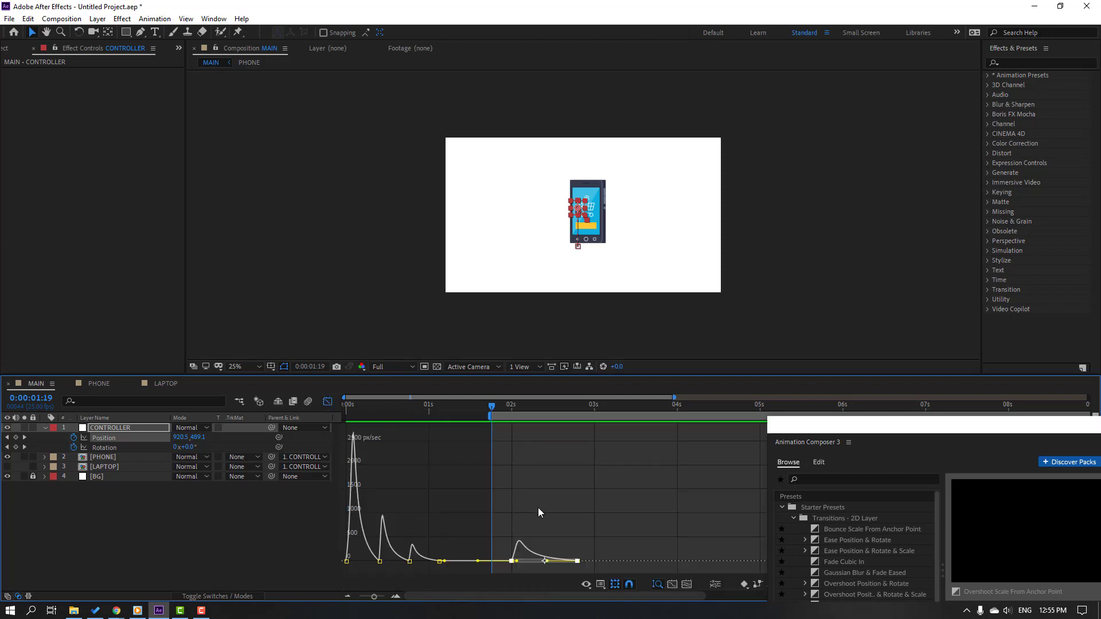
{"action": "key", "text": "equal"}
{"action": "left_click_drag", "start_coordinate": [560, 560], "coordinate": [626, 566]}
{"action": "key", "text": "ctrl+z"}
{"action": "left_click", "coordinate": [567, 549]}
{"action": "key", "text": "space"}
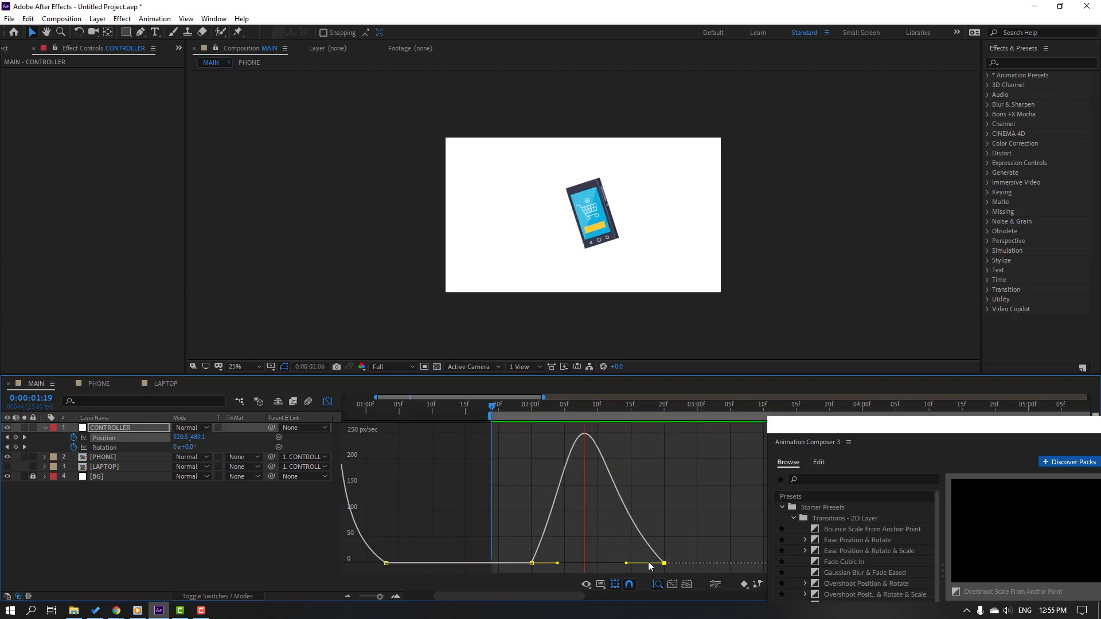
{"action": "key", "text": "space"}
{"action": "left_click_drag", "start_coordinate": [557, 563], "coordinate": [575, 563]}
{"action": "key", "text": "space"}
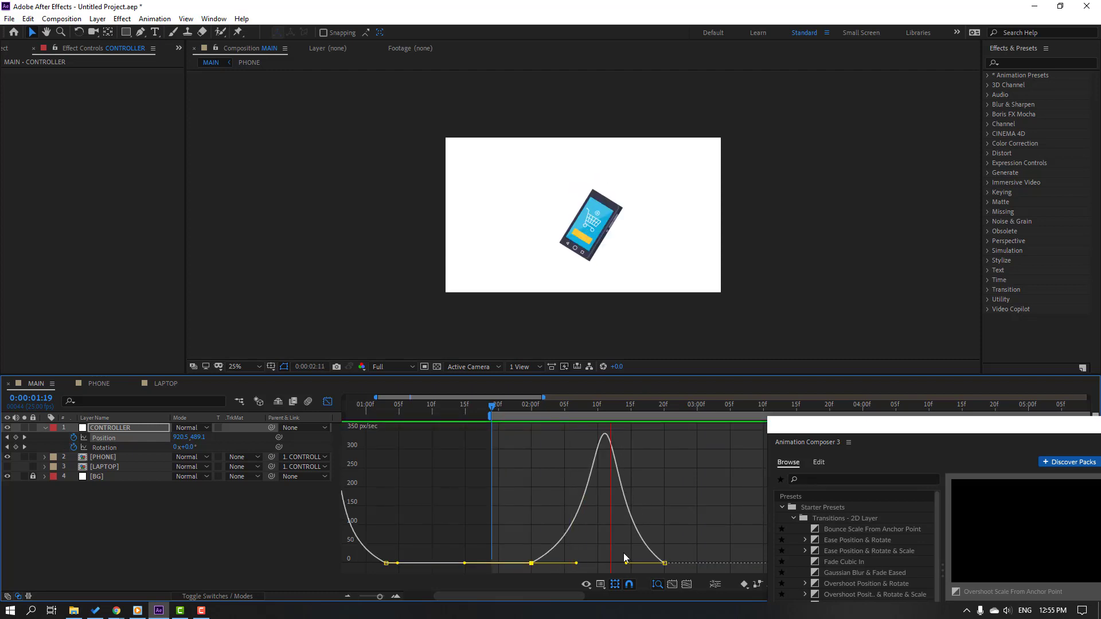
{"action": "key", "text": "space"}
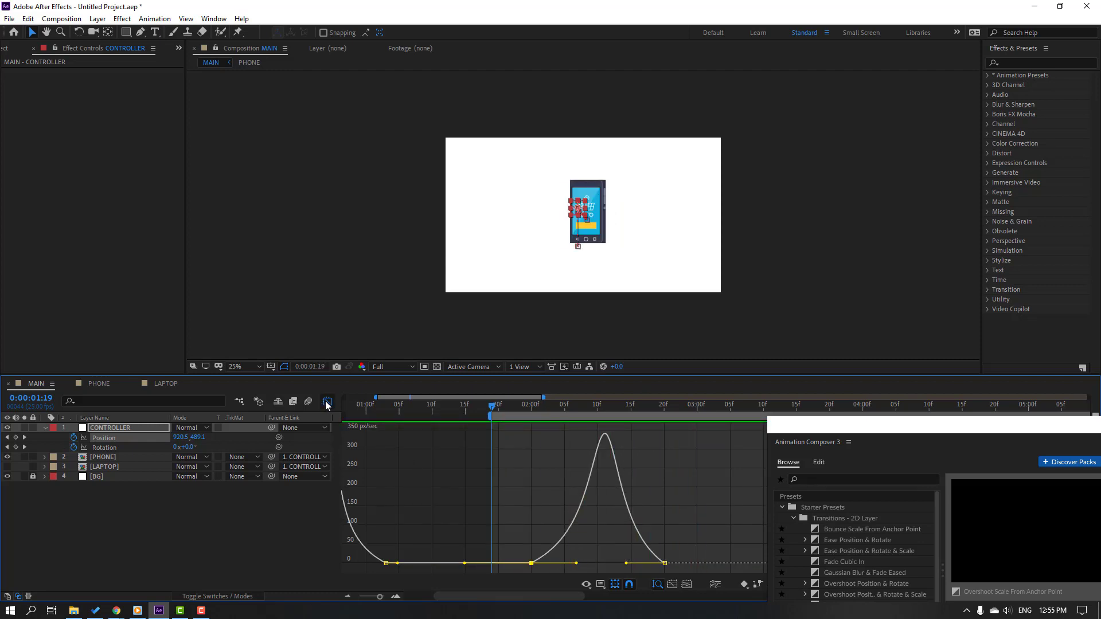
Reshape the Rotation speed curve so the spin accelerates sharply late, then return to keyframe view
{"action": "left_click", "coordinate": [110, 448]}
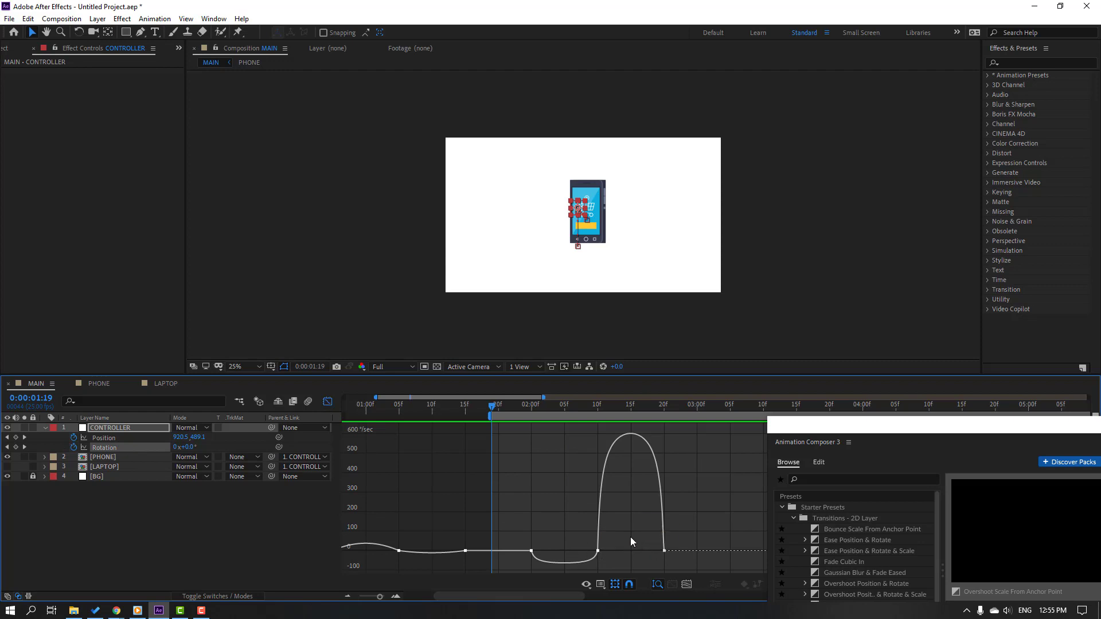
{"action": "left_click_drag", "start_coordinate": [607, 551], "coordinate": [627, 554]}
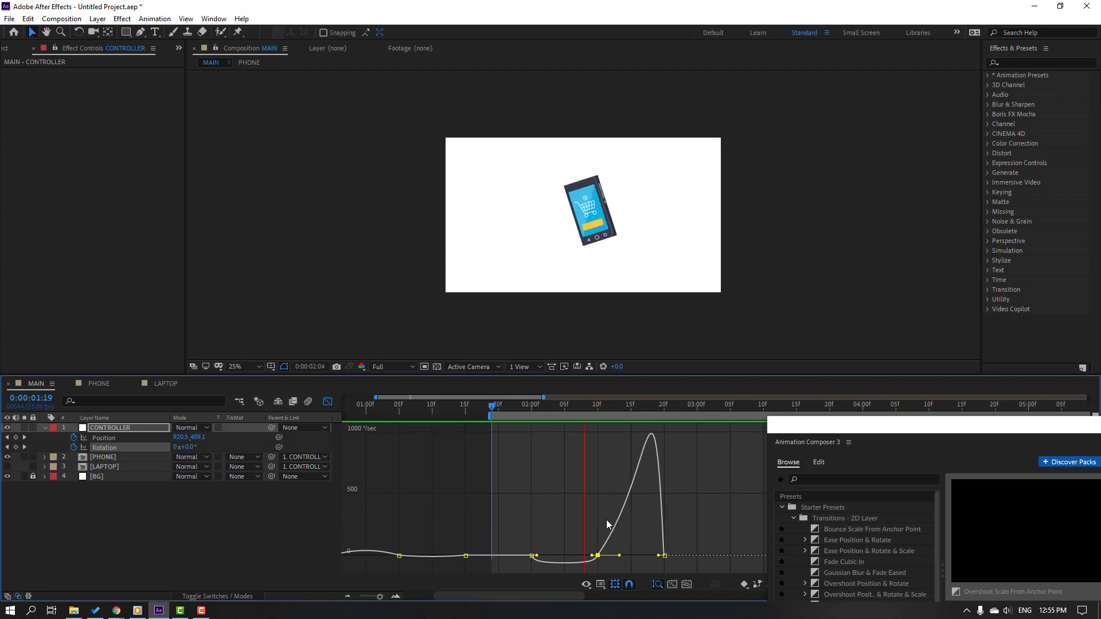
{"action": "key", "text": "space"}
{"action": "left_click", "coordinate": [327, 402]}
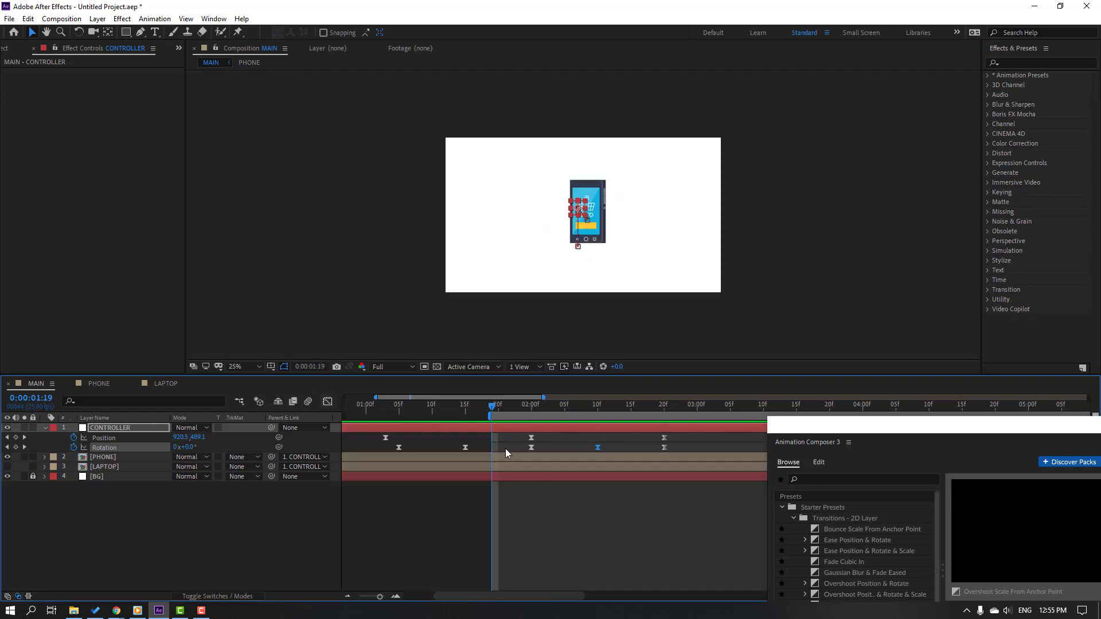
Overshoot the CONTROLLER rotation to 208° at 2:20
{"action": "left_click", "coordinate": [615, 551]}
{"action": "key", "text": "minus"}
{"action": "left_click_drag", "start_coordinate": [638, 566], "coordinate": [613, 564]}
{"action": "left_click_drag", "start_coordinate": [481, 408], "coordinate": [552, 412]}
{"action": "left_click", "coordinate": [552, 447]}
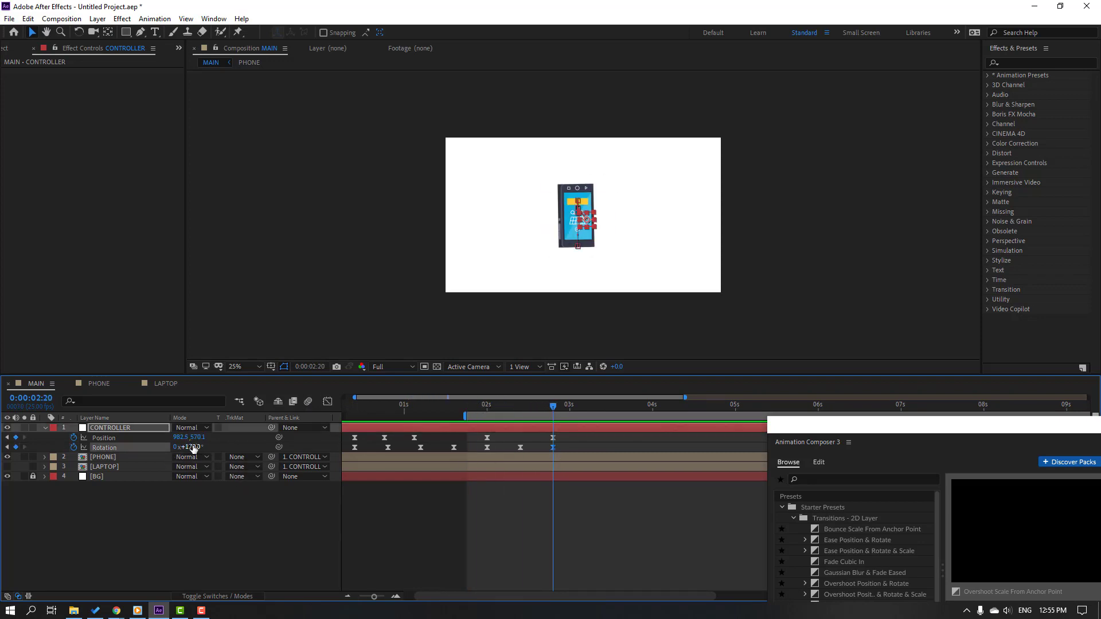
{"action": "left_click_drag", "start_coordinate": [190, 446], "coordinate": [555, 476]}
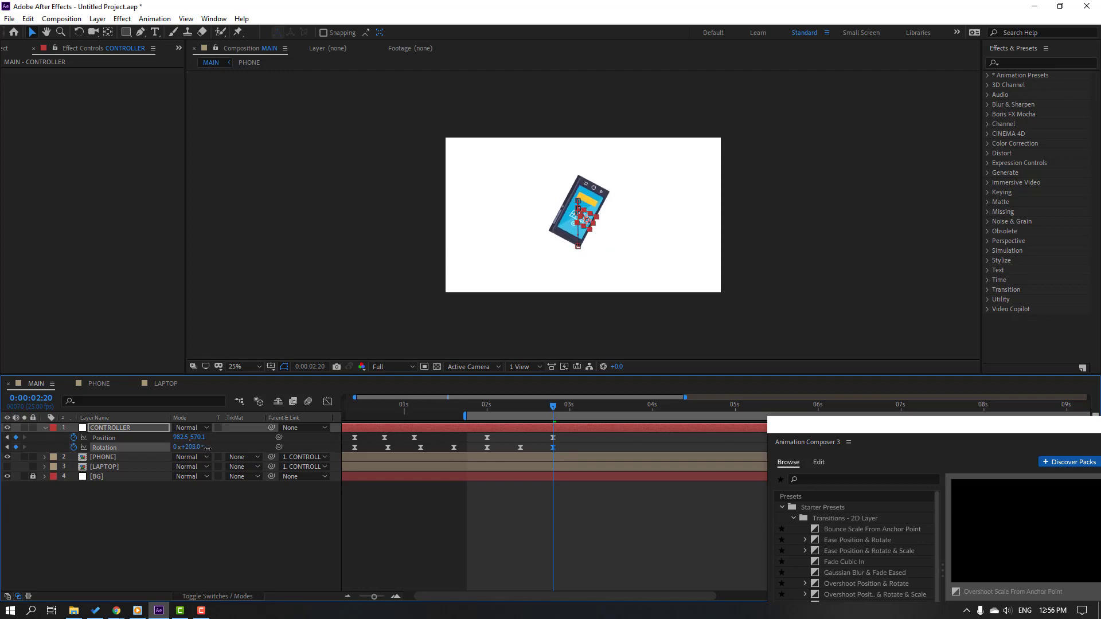
Wobble the rotation back to 179° at 3:05 and 190° at 3:15, then preview
{"action": "key", "text": "shift+Page_Down"}
{"action": "left_click_drag", "start_coordinate": [196, 449], "coordinate": [184, 452]}
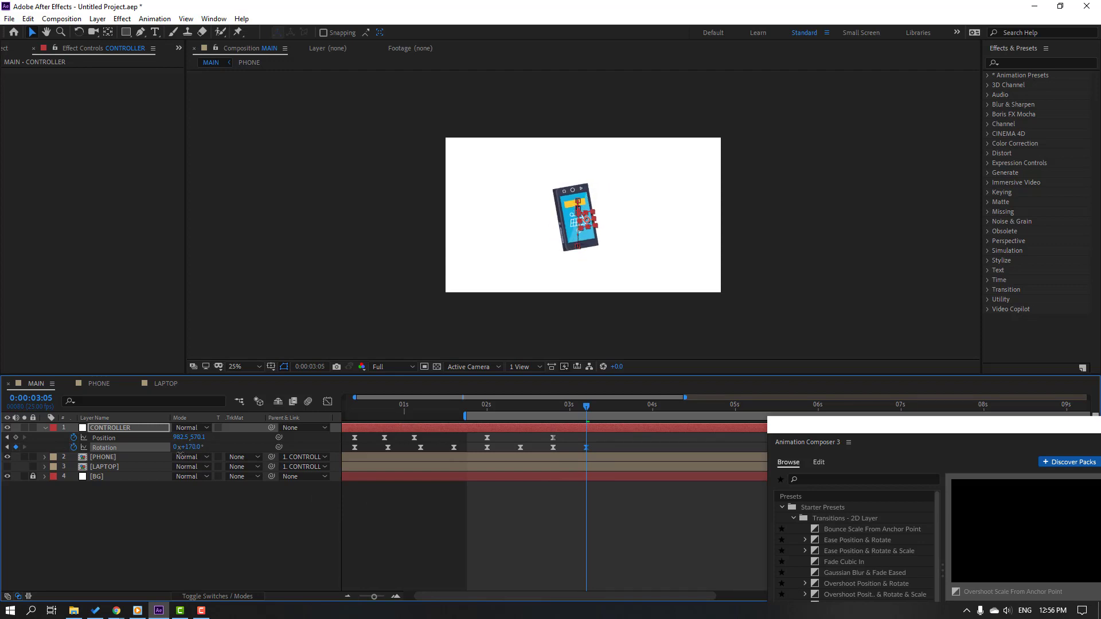
{"action": "key", "text": "shift+Page_Down"}
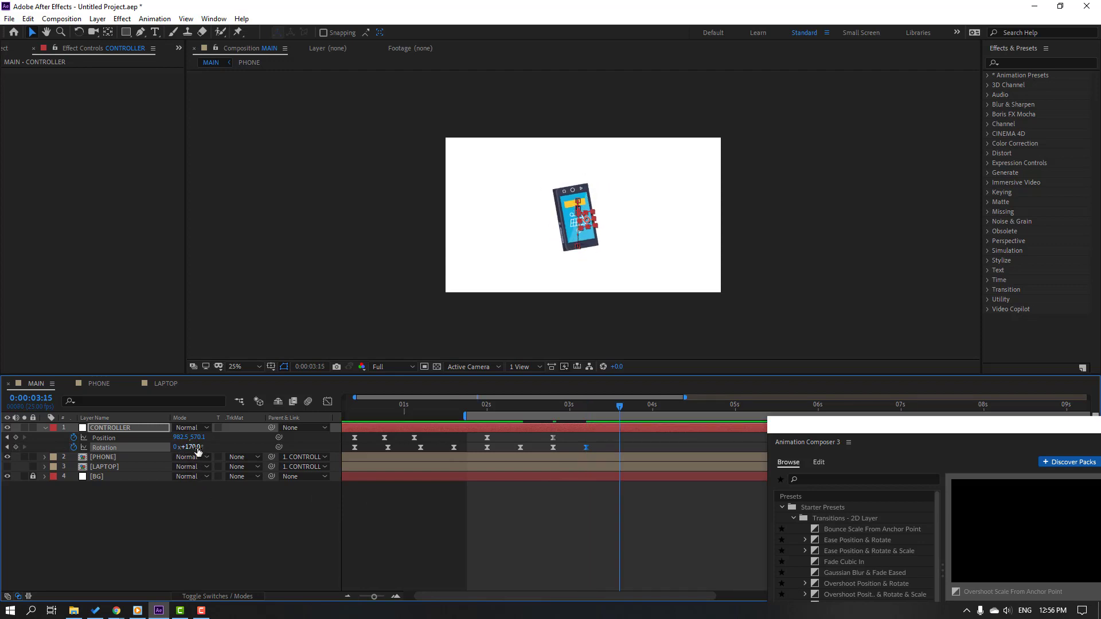
{"action": "left_click_drag", "start_coordinate": [200, 446], "coordinate": [191, 448]}
{"action": "key", "text": "shift+Page_Down"}
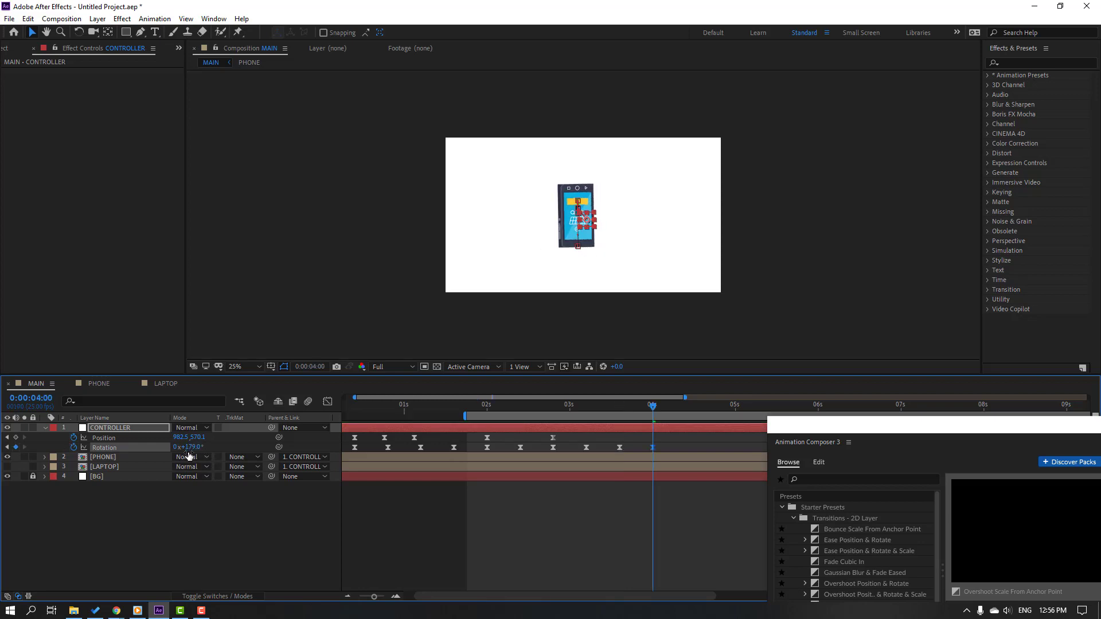
{"action": "key", "text": "space"}
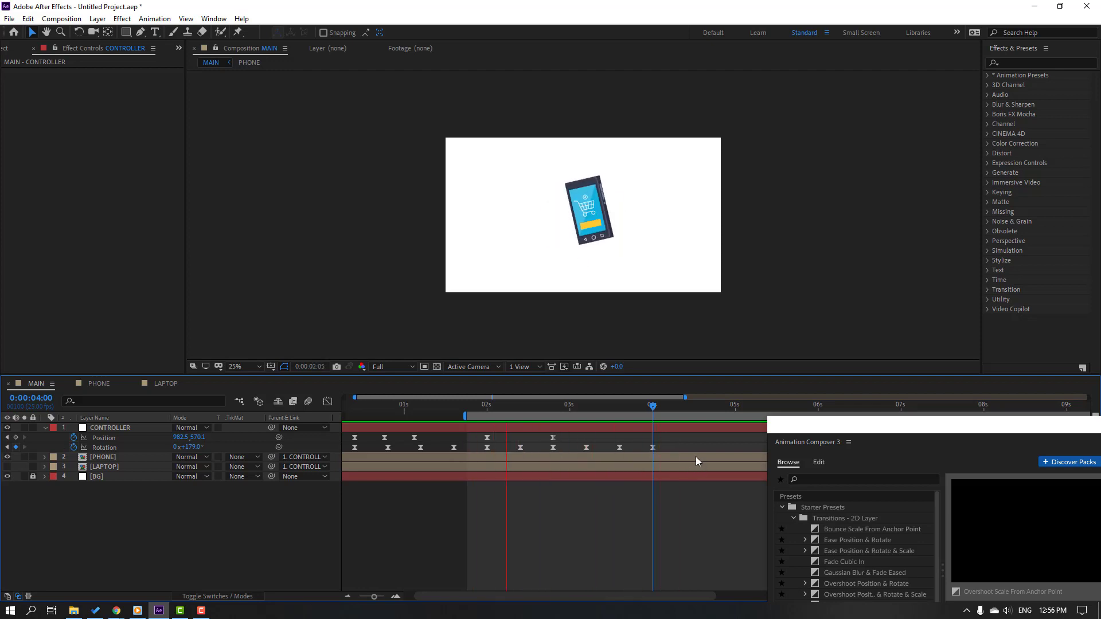
{"action": "left_click_drag", "start_coordinate": [476, 406], "coordinate": [586, 405]}
Add Position Y dips at 3:05, 3:14 and 4:00, preview, and select all CONTROLLER keyframes
{"action": "left_click_drag", "start_coordinate": [196, 438], "coordinate": [185, 437]}
{"action": "left_click_drag", "start_coordinate": [536, 408], "coordinate": [616, 408]}
{"action": "left_click_drag", "start_coordinate": [202, 439], "coordinate": [210, 437]}
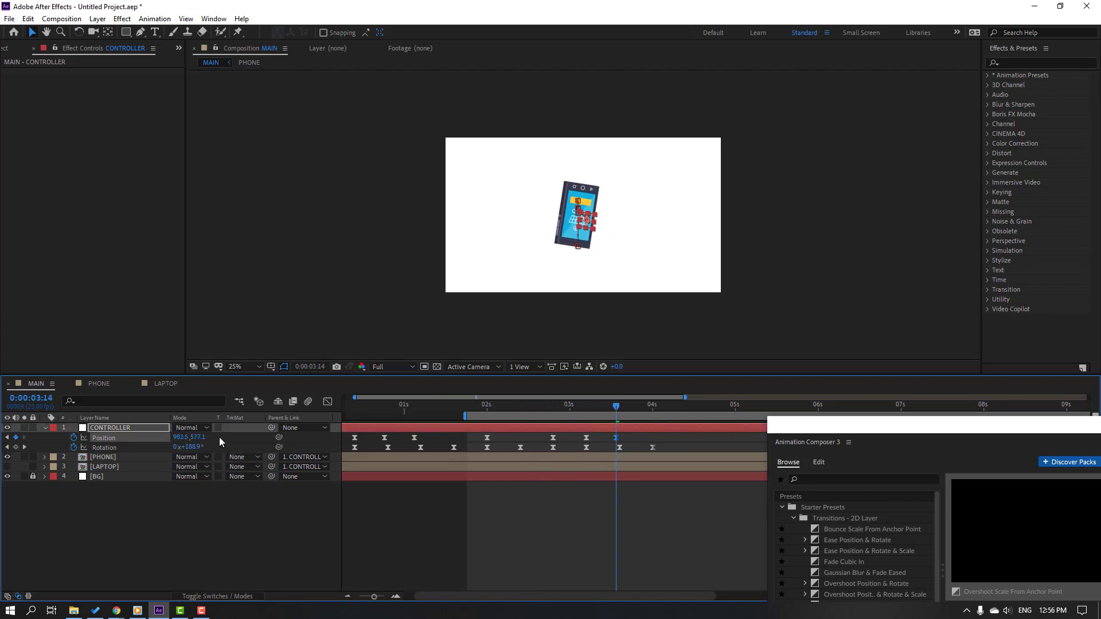
{"action": "left_click_drag", "start_coordinate": [626, 410], "coordinate": [653, 407]}
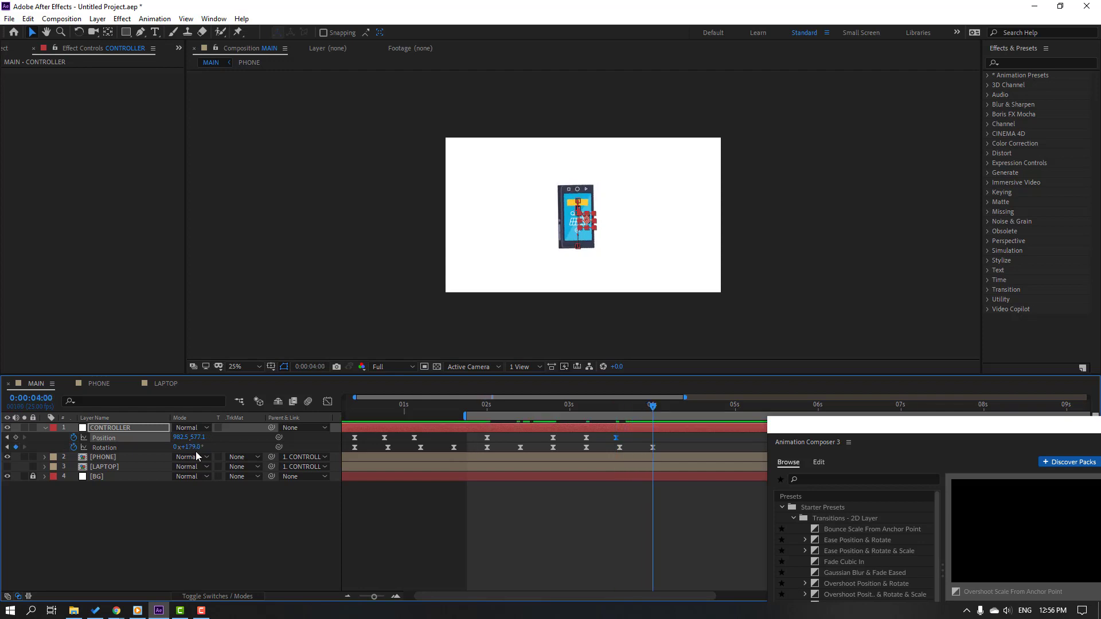
{"action": "left_click_drag", "start_coordinate": [198, 444], "coordinate": [185, 442]}
{"action": "key", "text": "space"}
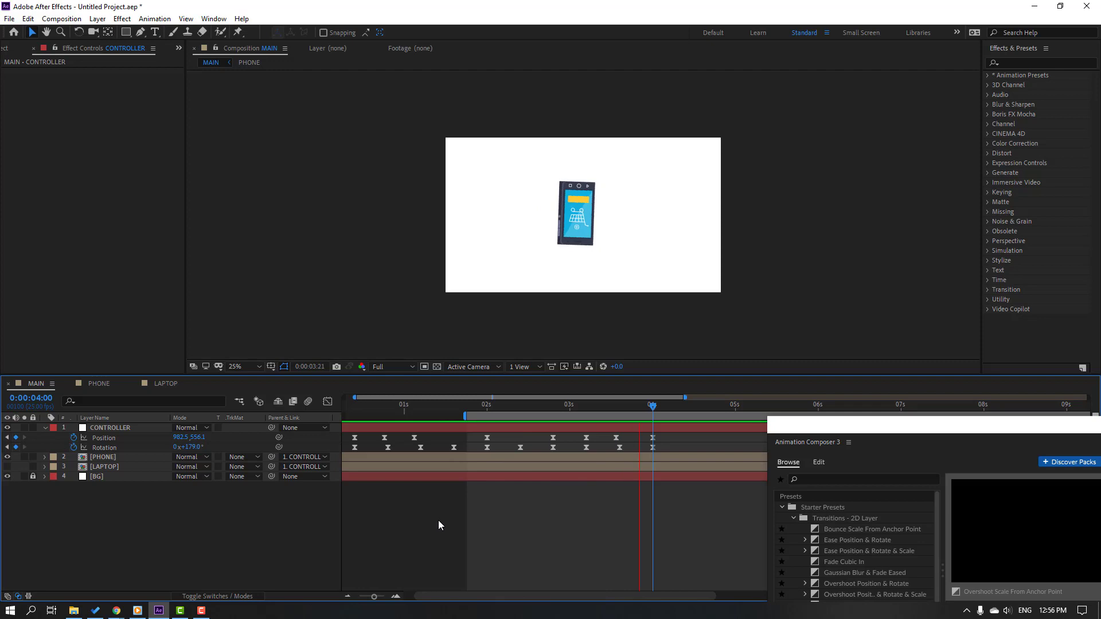
{"action": "left_click_drag", "start_coordinate": [673, 436], "coordinate": [485, 457]}
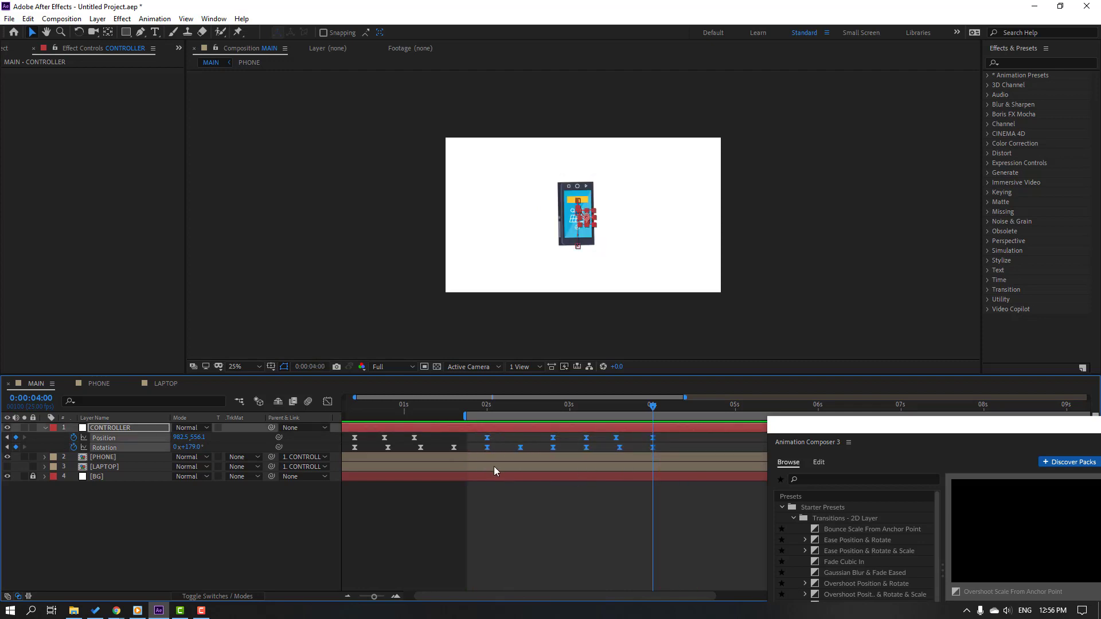
Lengthen the outgoing ease on the Position and Rotation keyframes and narrow the speed peak at 20f
{"action": "left_click", "coordinate": [327, 401]}
{"action": "key", "text": "equal"}
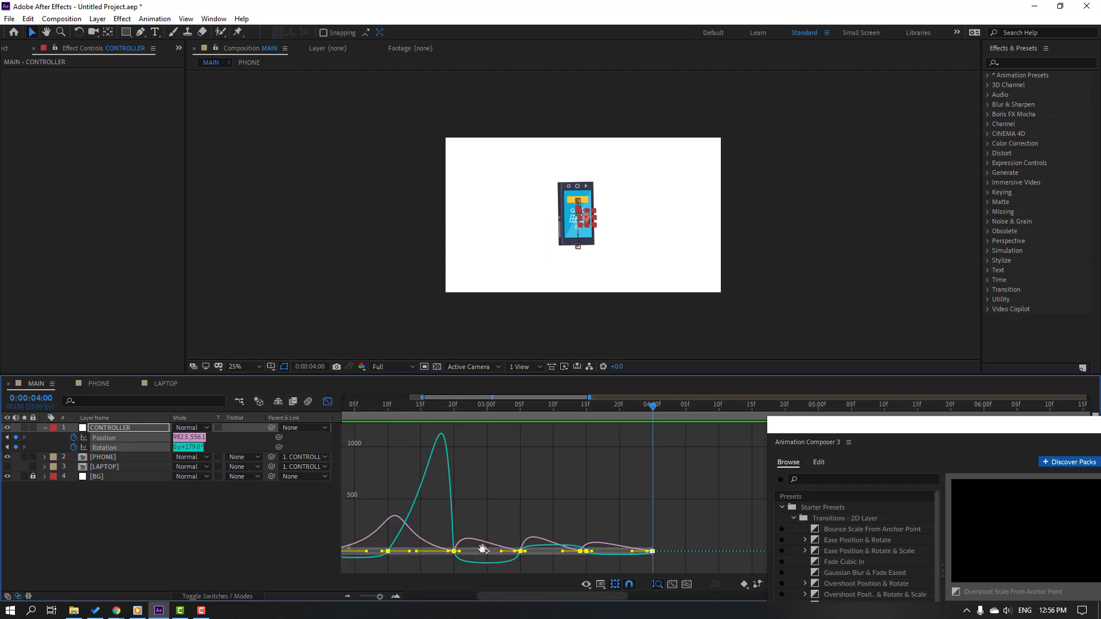
{"action": "left_click_drag", "start_coordinate": [481, 548], "coordinate": [543, 519]}
{"action": "left_click", "coordinate": [572, 504]}
{"action": "left_click", "coordinate": [531, 558]}
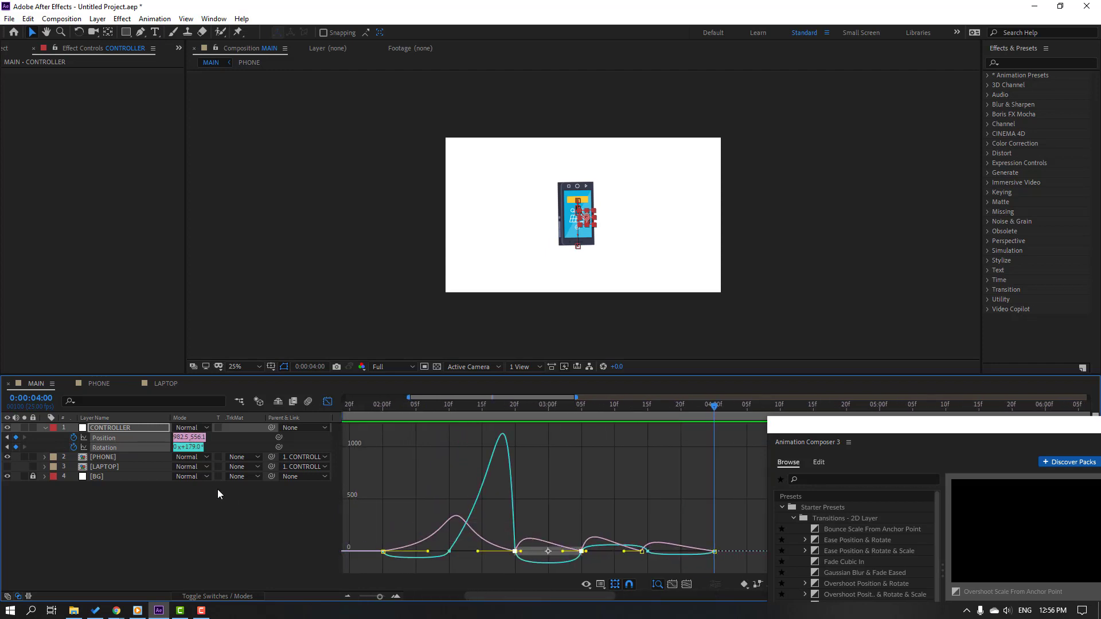
{"action": "mouse_move", "coordinate": [519, 551]}
{"action": "left_mouse_down"}
{"action": "mouse_move", "coordinate": [528, 564]}
{"action": "mouse_move", "coordinate": [528, 551]}
{"action": "left_mouse_up"}
{"action": "left_click", "coordinate": [525, 560]}
{"action": "left_click", "coordinate": [509, 548]}
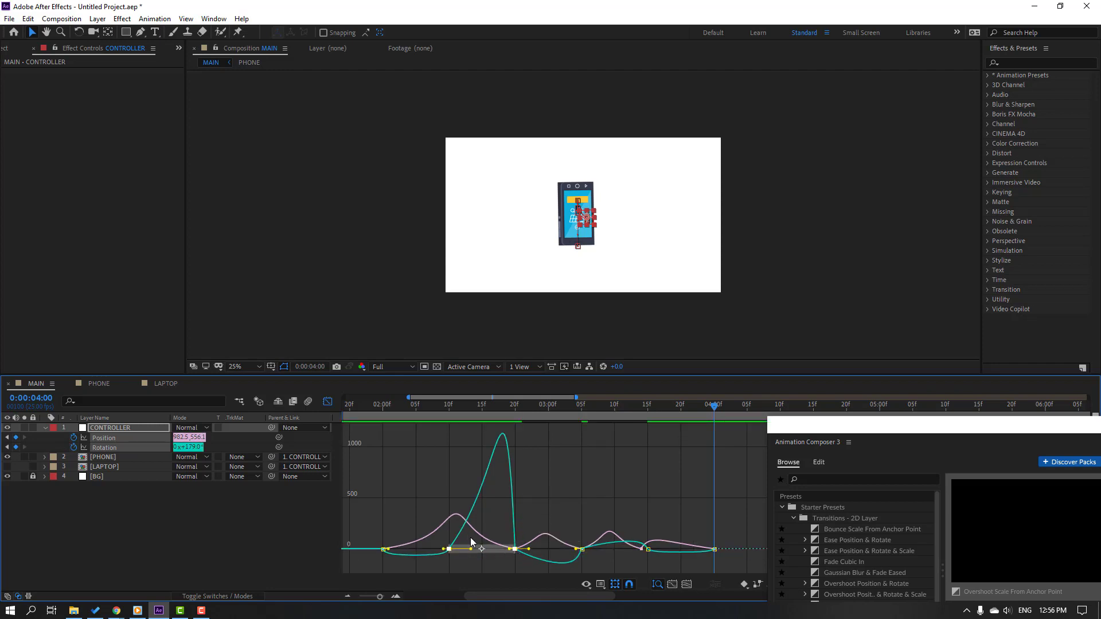
{"action": "left_click_drag", "start_coordinate": [508, 549], "coordinate": [505, 550]}
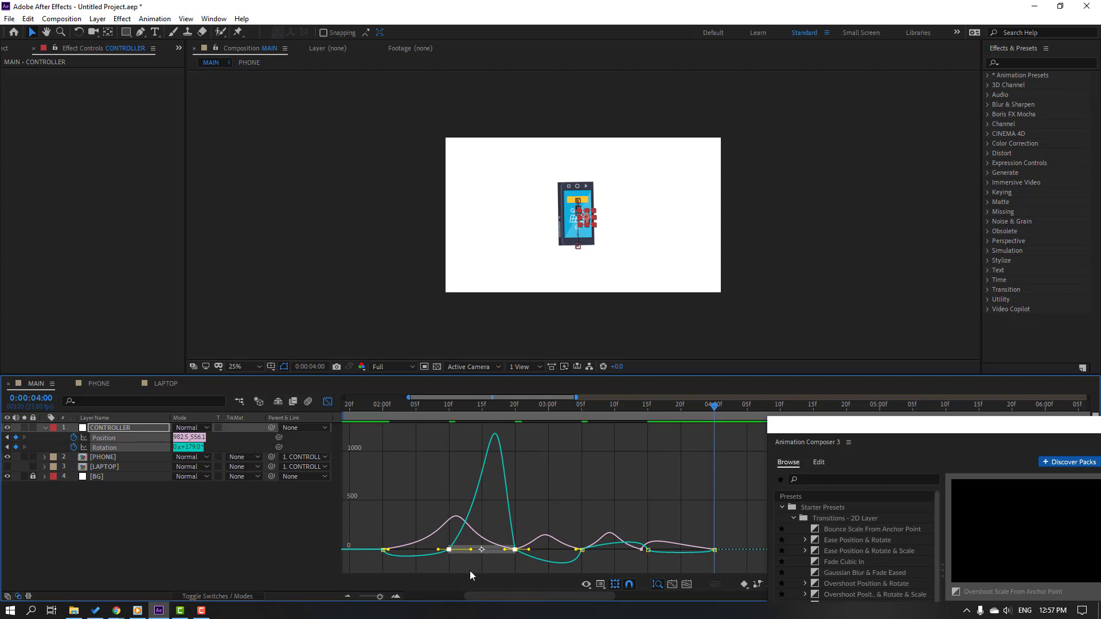
Preview the sharpened flip and switch the timeline back to layer keyframe bars
{"action": "key", "text": "space"}
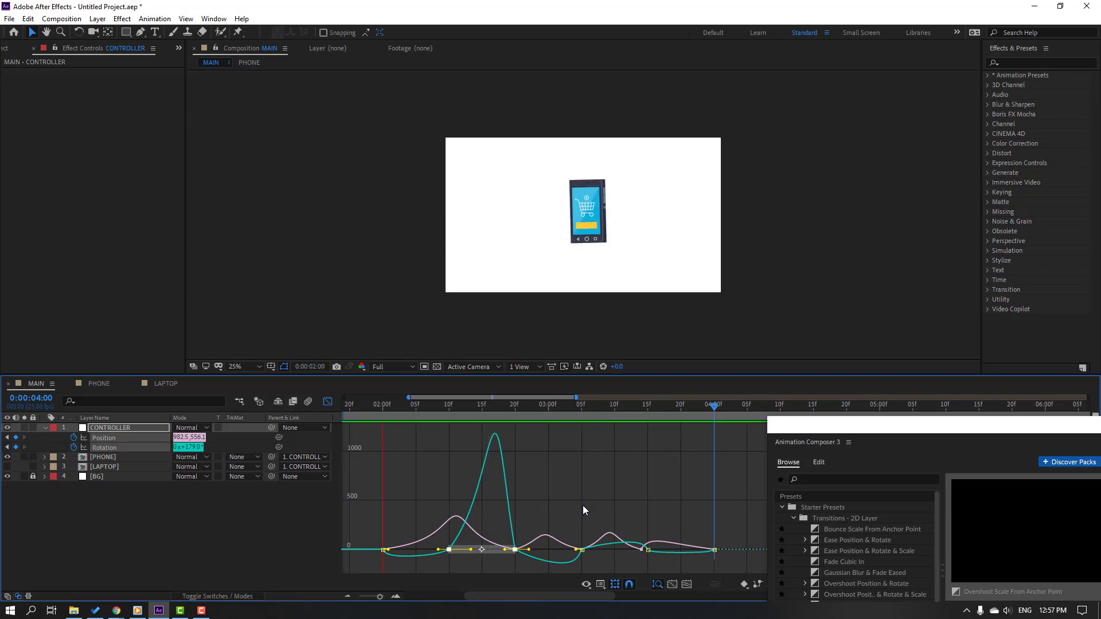
{"action": "key", "text": "minus"}
{"action": "key", "text": "minus"}
{"action": "left_click", "coordinate": [476, 408]}
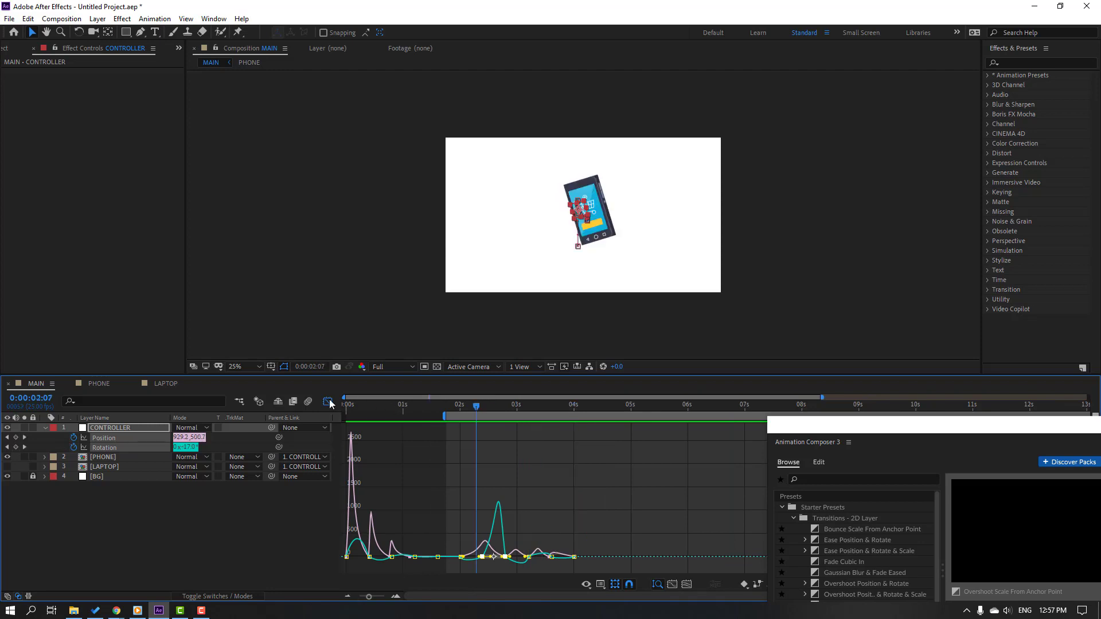
{"action": "left_click", "coordinate": [327, 404]}
{"action": "left_click_drag", "start_coordinate": [450, 408], "coordinate": [494, 415]}
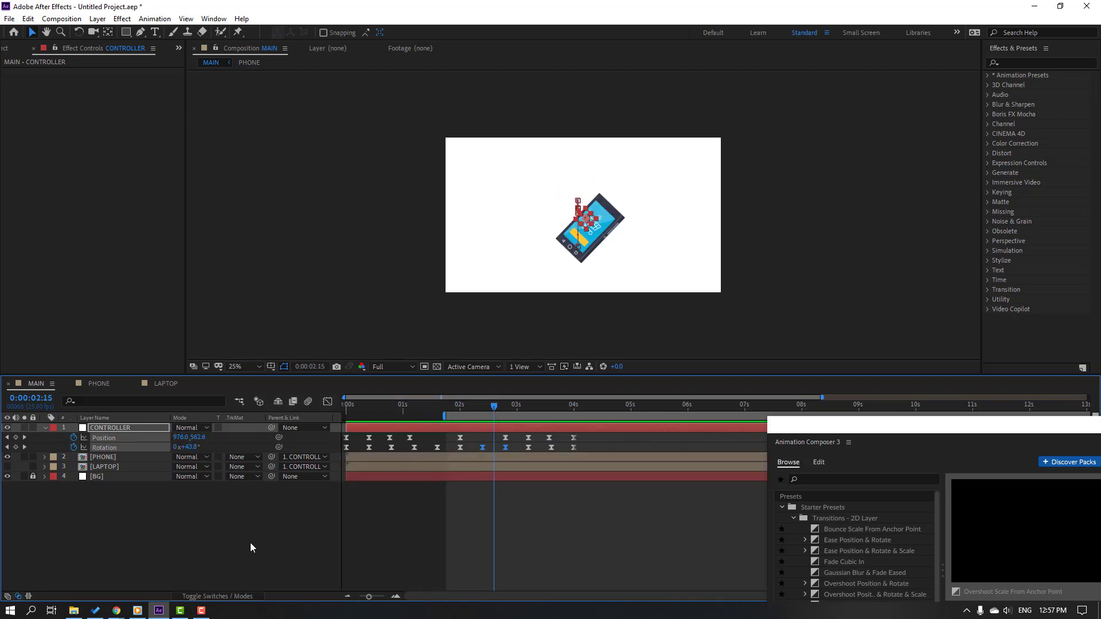
{"action": "left_click", "coordinate": [192, 497]}
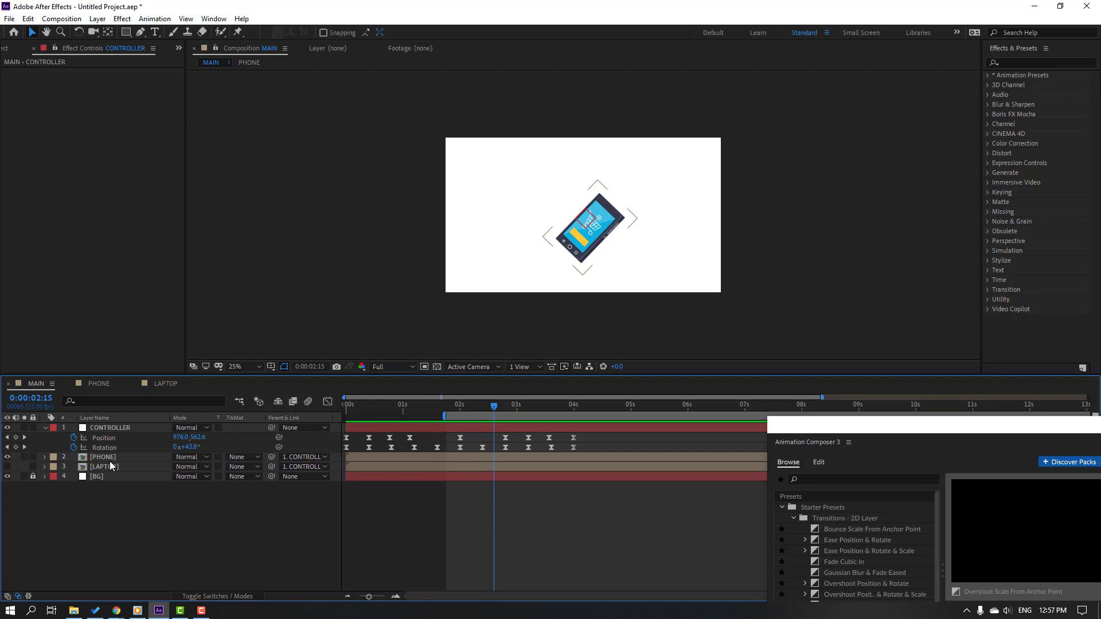
Open the PHONE precomp and close the floating Animation Composer 3 panel
{"action": "double_click", "coordinate": [109, 456]}
{"action": "left_click_drag", "start_coordinate": [887, 434], "coordinate": [603, 259]}
{"action": "left_click_drag", "start_coordinate": [669, 252], "coordinate": [660, 251]}
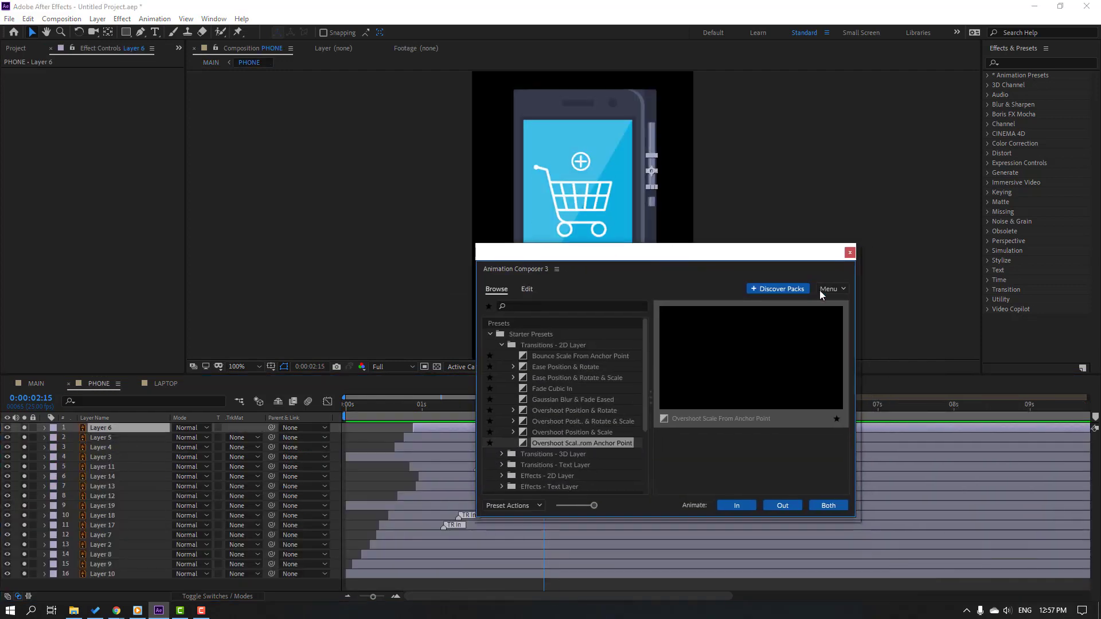
{"action": "left_click", "coordinate": [850, 253]}
Add Scale keyframes at 2:15 on all 16 phone layers
{"action": "left_click_drag", "start_coordinate": [94, 586], "coordinate": [115, 424]}
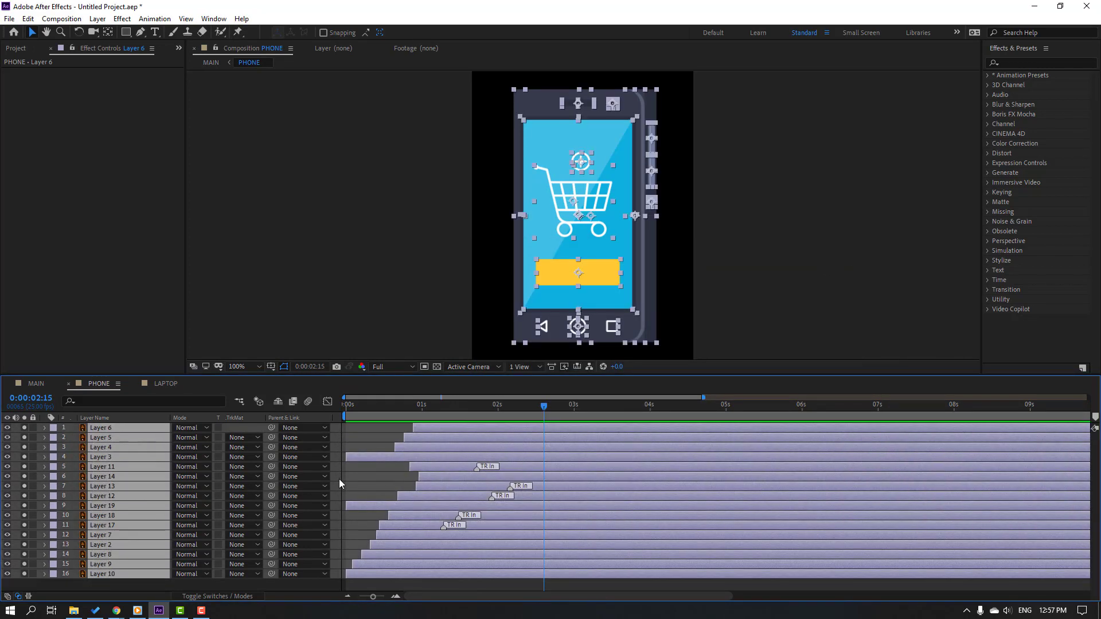
{"action": "key", "text": "u"}
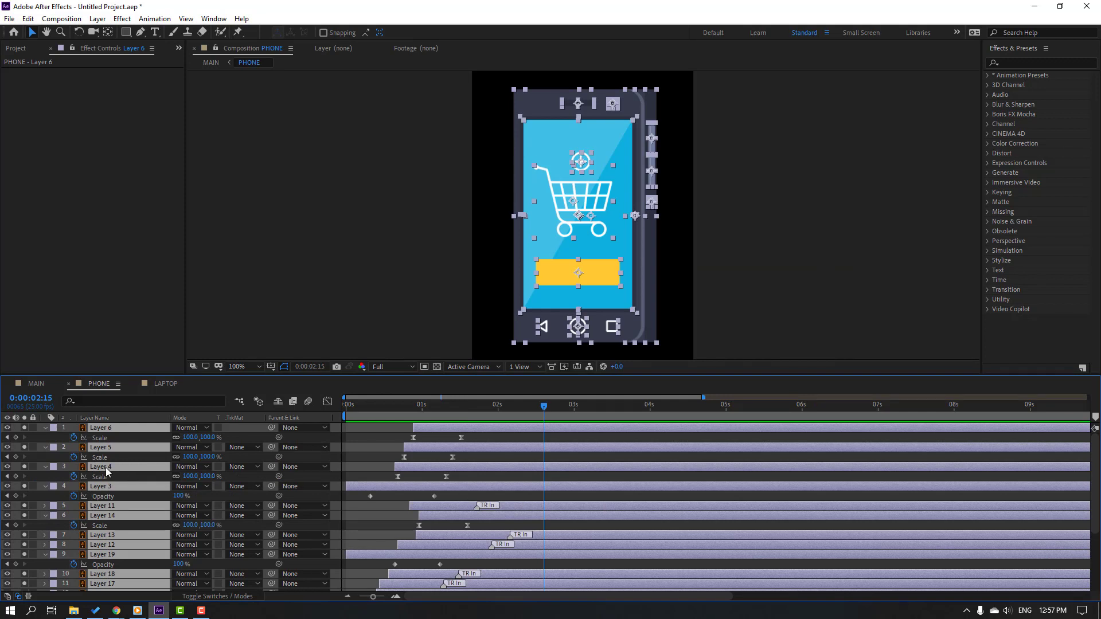
{"action": "left_click", "coordinate": [15, 438]}
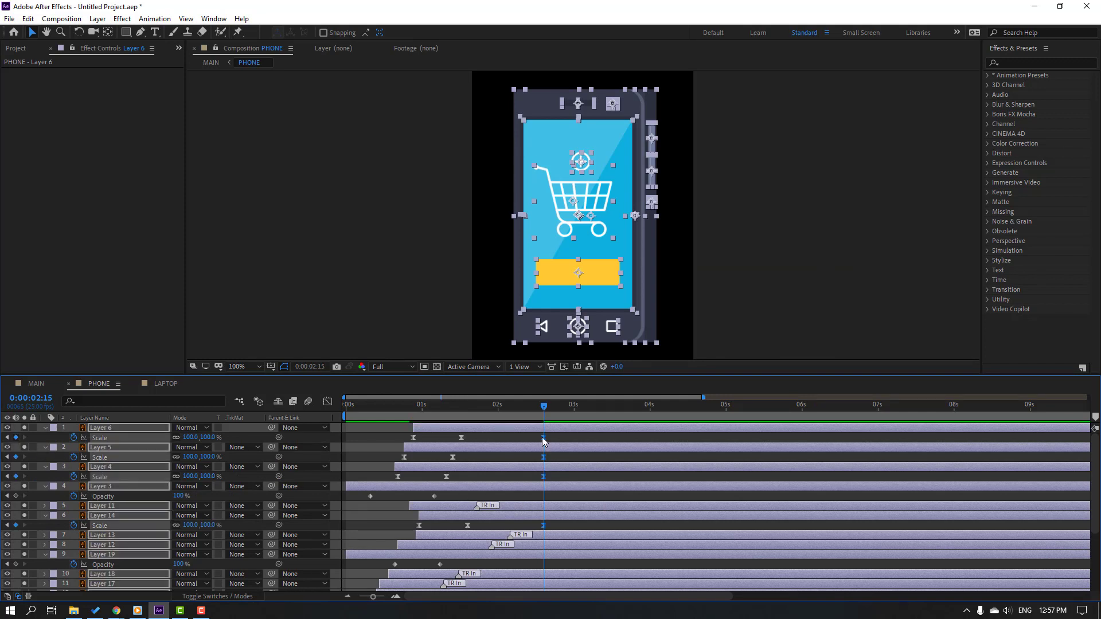
{"action": "left_click_drag", "start_coordinate": [549, 408], "coordinate": [574, 409]}
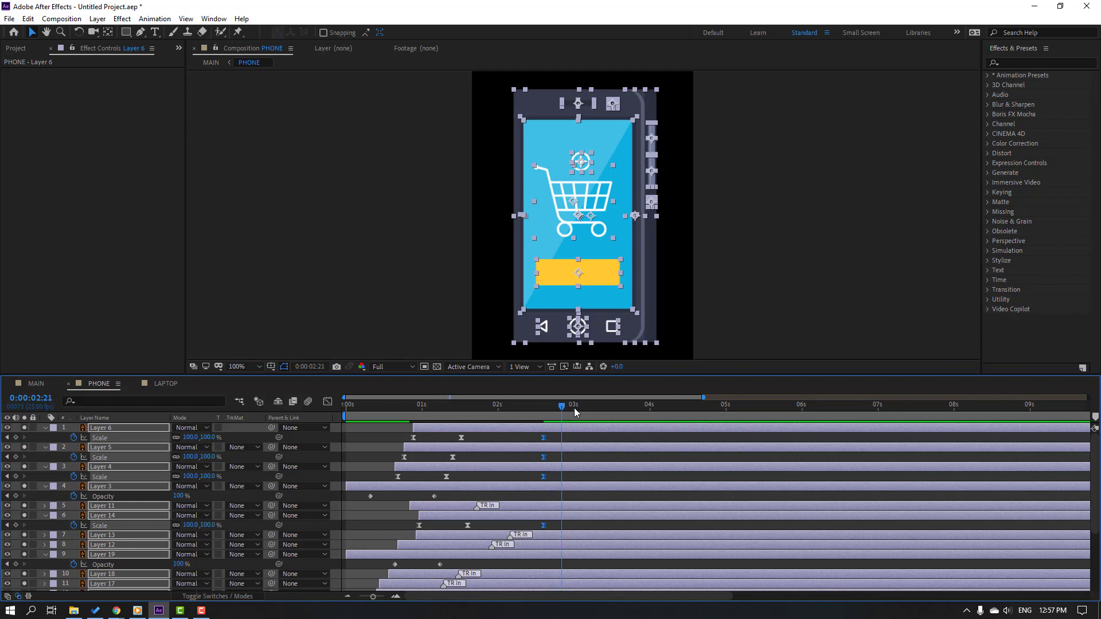
Set Layers 10, 9 and 8 to 0 Scale at the later time
{"action": "left_click", "coordinate": [492, 439]}
{"action": "scroll", "coordinate": [469, 499], "scroll_direction": "down", "scroll_amount": 4}
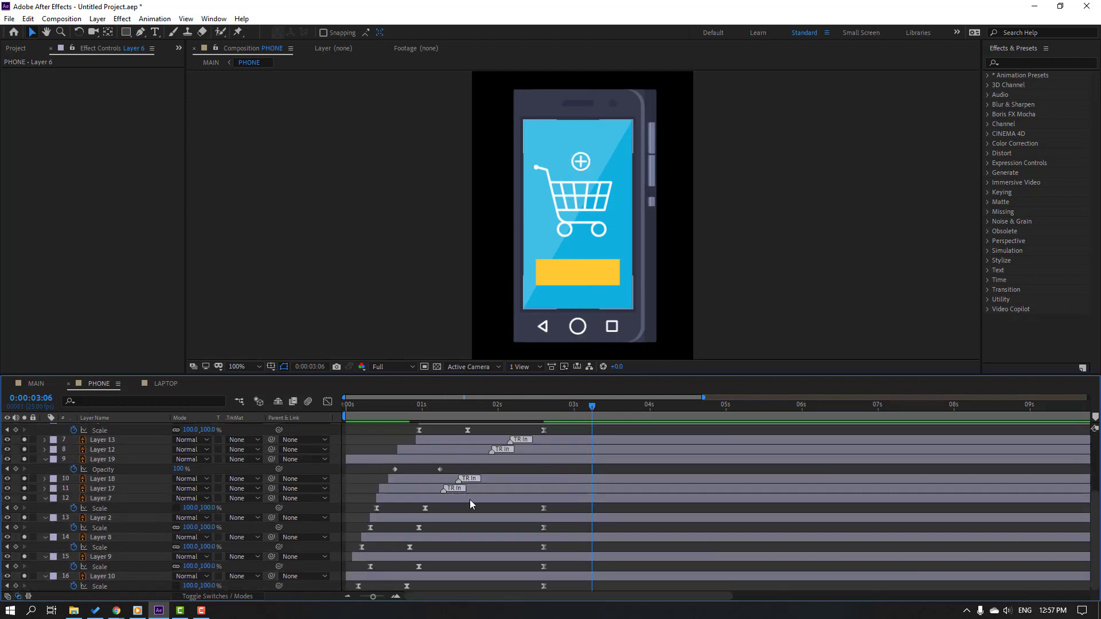
{"action": "left_click", "coordinate": [190, 585]}
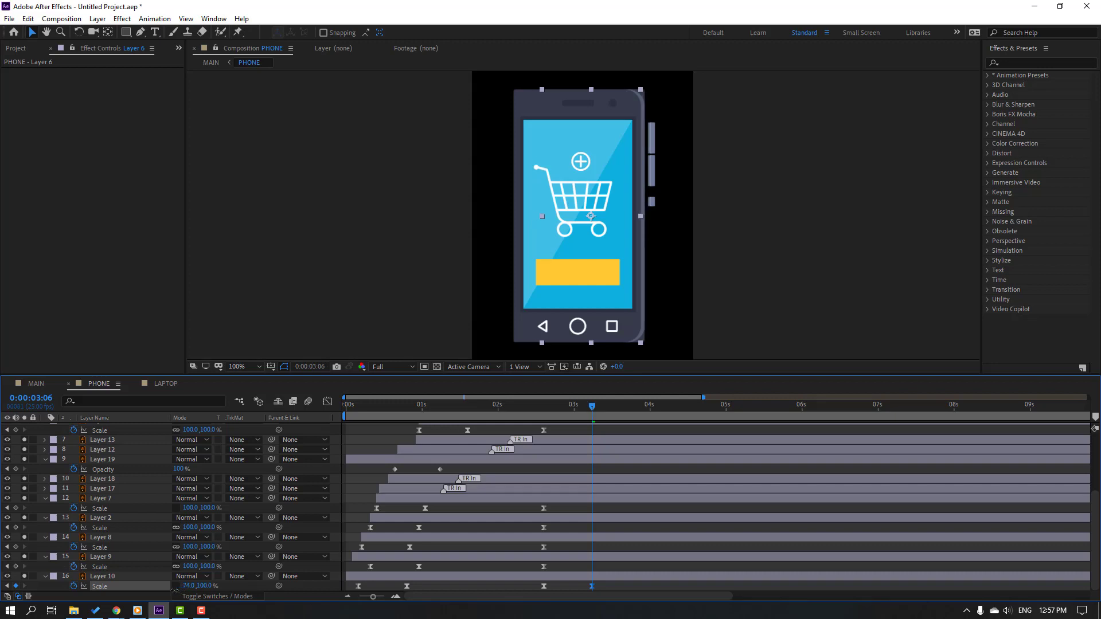
{"action": "type", "text": "0"}
{"action": "key", "text": "Return"}
{"action": "left_click", "coordinate": [187, 566]}
{"action": "type", "text": "0"}
{"action": "key", "text": "Return"}
{"action": "left_click", "coordinate": [187, 547]}
{"action": "type", "text": "0"}
{"action": "key", "text": "Return"}
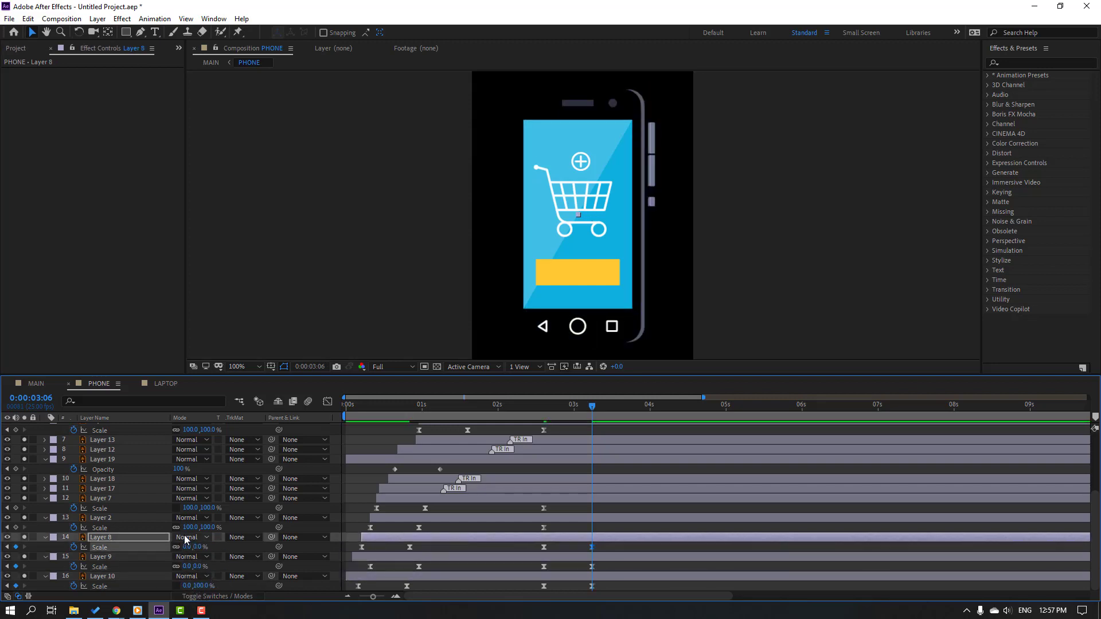
Shrink Layers 2 and 7 to 0 Scale, hiding the blue screen
{"action": "left_click", "coordinate": [187, 528]}
{"action": "type", "text": "0"}
{"action": "key", "text": "Return"}
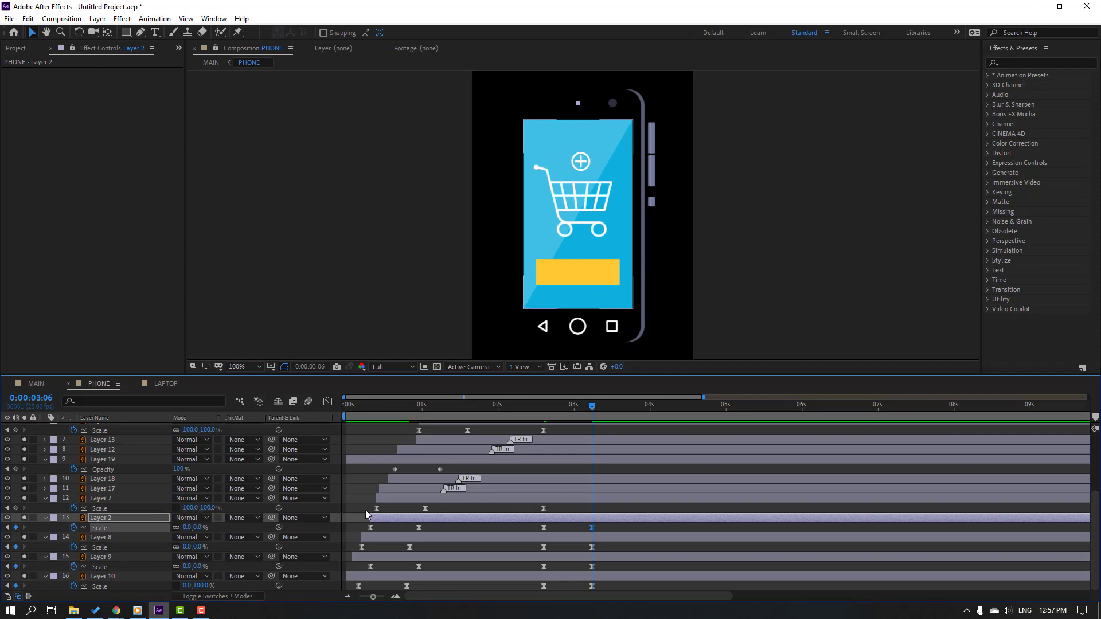
{"action": "left_click", "coordinate": [180, 508]}
{"action": "type", "text": "0"}
{"action": "key", "text": "Return"}
{"action": "scroll", "coordinate": [478, 520], "scroll_direction": "up", "scroll_amount": 3}
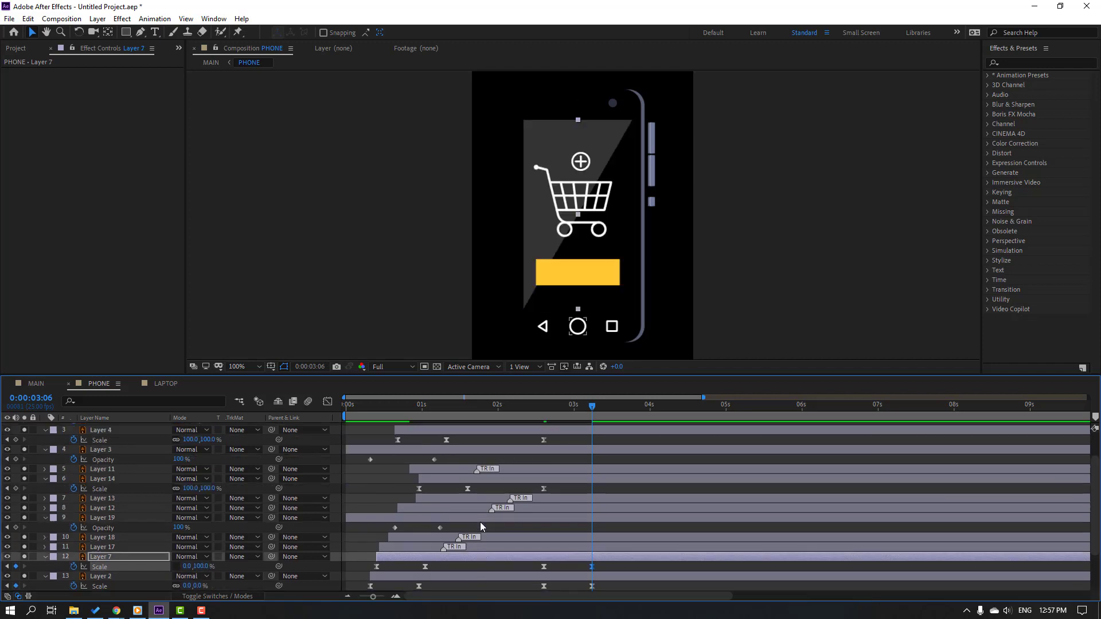
{"action": "scroll", "coordinate": [499, 523], "scroll_direction": "down", "scroll_amount": 3}
{"action": "scroll", "coordinate": [576, 494], "scroll_direction": "up", "scroll_amount": 1}
Shrink Layers 14, 4, 5 and 6 to 0 Scale
{"action": "left_click", "coordinate": [565, 452]}
{"action": "left_click", "coordinate": [184, 460]}
{"action": "type", "text": "0"}
{"action": "key", "text": "Return"}
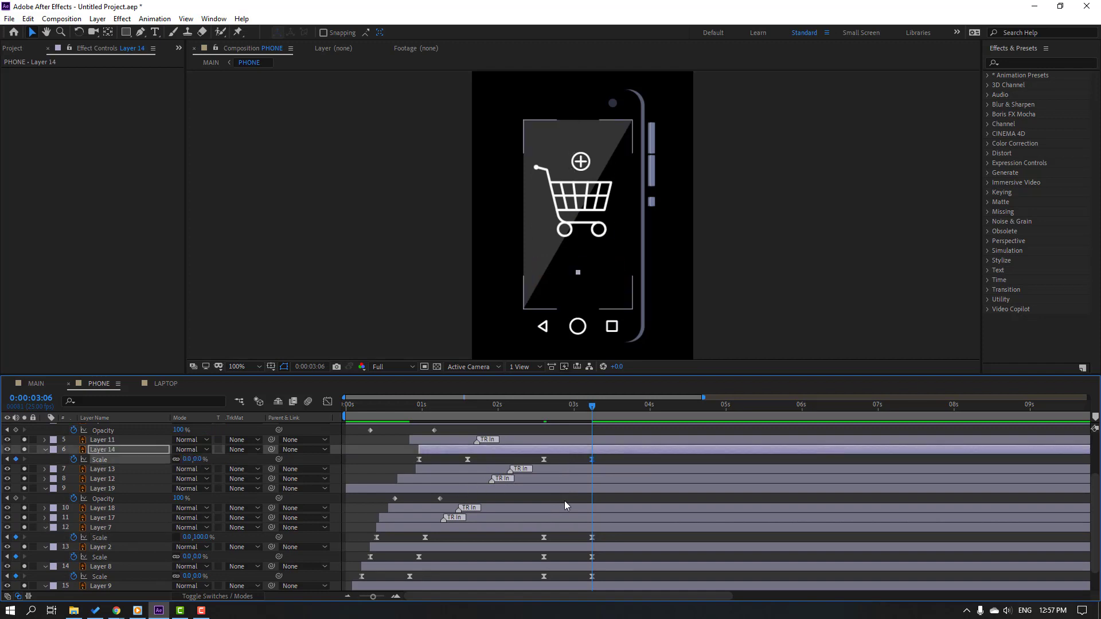
{"action": "scroll", "coordinate": [564, 500], "scroll_direction": "up", "scroll_amount": 2}
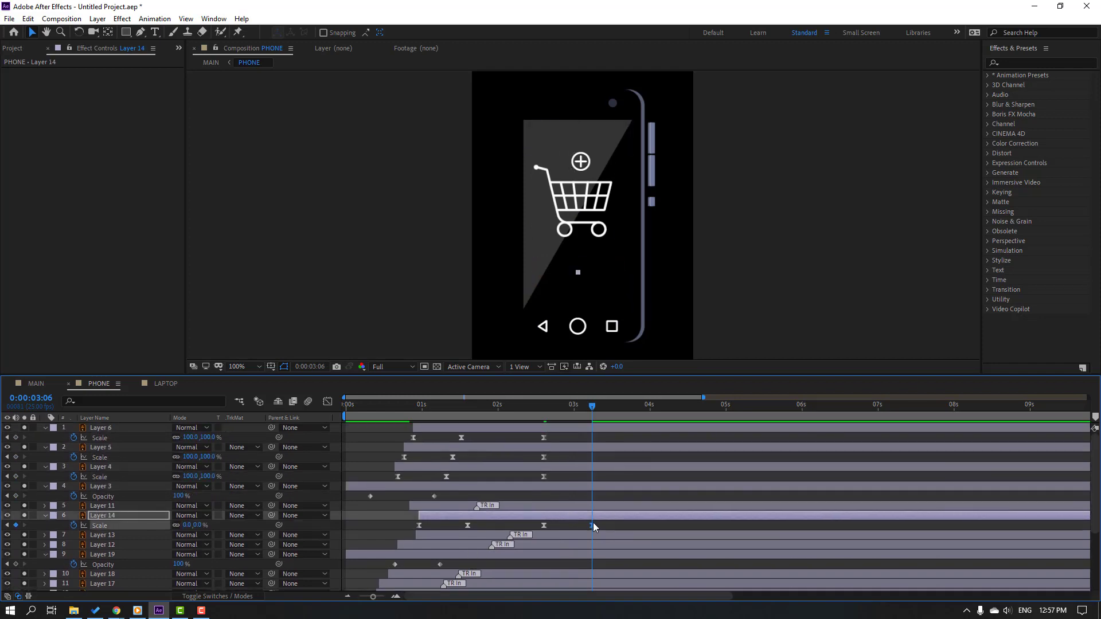
{"action": "left_click", "coordinate": [566, 470]}
{"action": "type", "text": "0"}
{"action": "key", "text": "Return"}
{"action": "left_click", "coordinate": [187, 457]}
{"action": "type", "text": "0"}
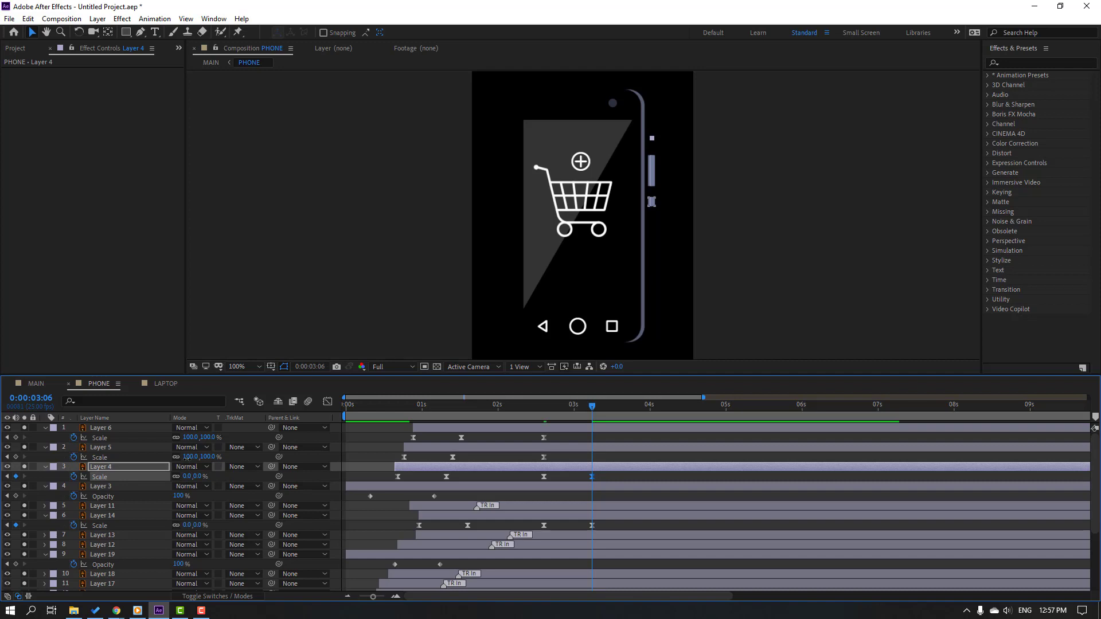
{"action": "key", "text": "Return"}
{"action": "left_click", "coordinate": [190, 437]}
{"action": "type", "text": "0"}
{"action": "key", "text": "Return"}
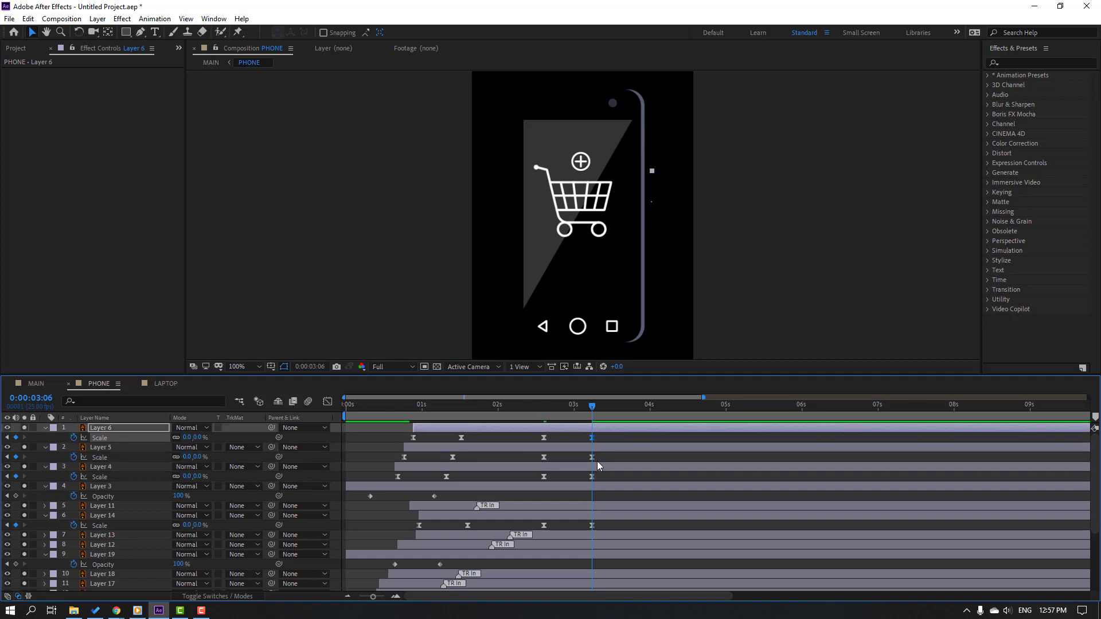
Review the scale-out in PHONE and MAIN, then shift the Scale keyframes earlier
{"action": "left_click_drag", "start_coordinate": [533, 406], "coordinate": [573, 412]}
{"action": "left_click", "coordinate": [35, 384]}
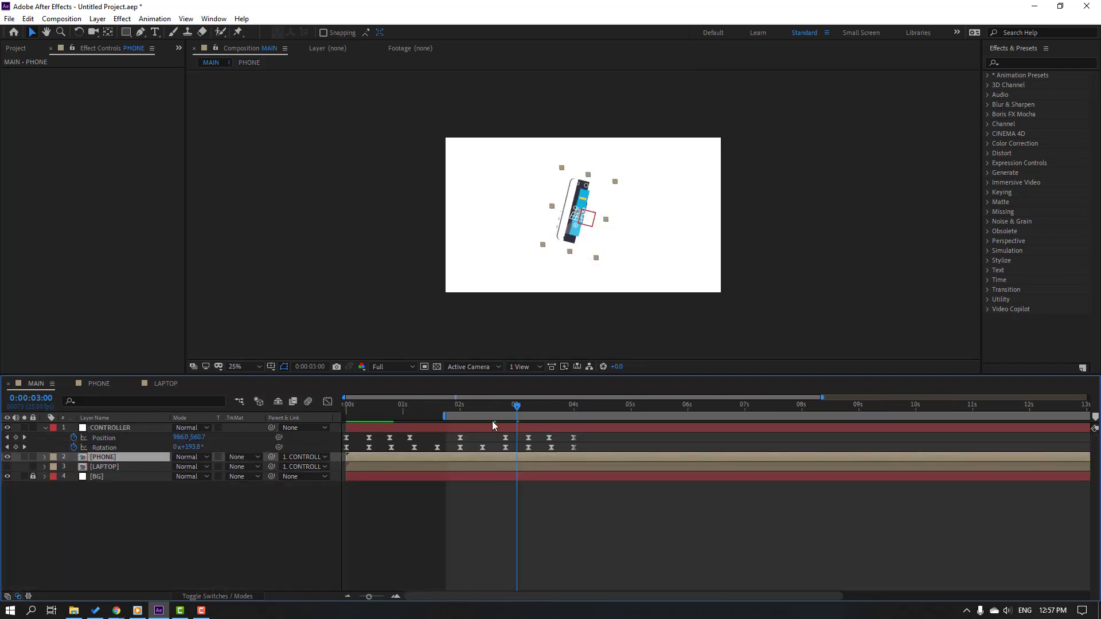
{"action": "mouse_move", "coordinate": [493, 412]}
{"action": "left_mouse_down"}
{"action": "mouse_move", "coordinate": [526, 412]}
{"action": "mouse_move", "coordinate": [453, 414]}
{"action": "mouse_move", "coordinate": [532, 421]}
{"action": "mouse_move", "coordinate": [452, 421]}
{"action": "mouse_move", "coordinate": [492, 415]}
{"action": "left_mouse_up"}
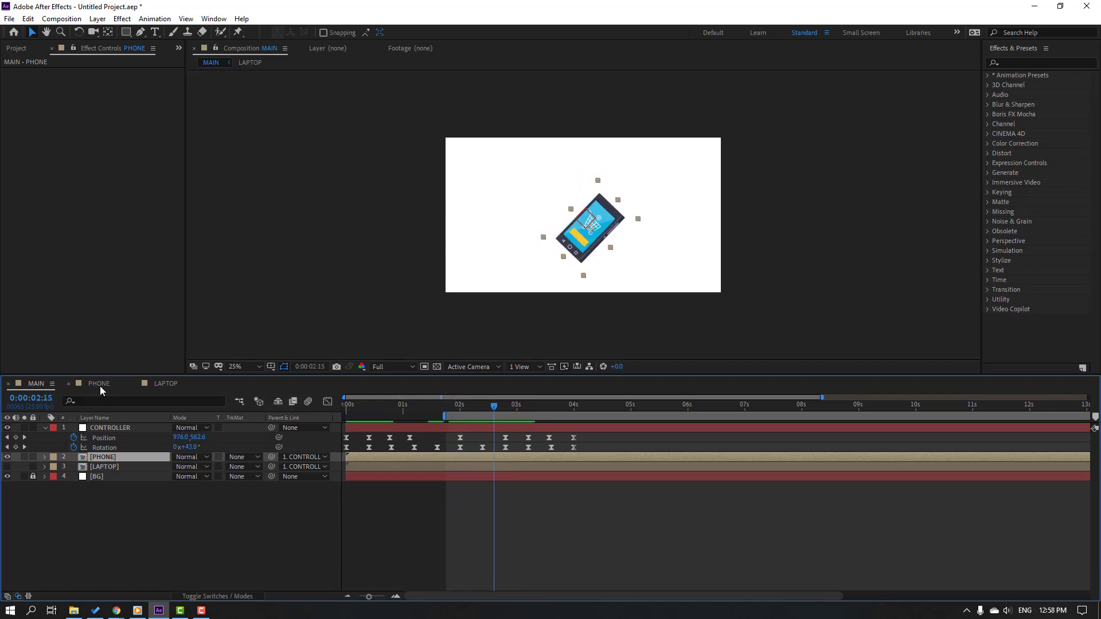
{"action": "left_click", "coordinate": [100, 385]}
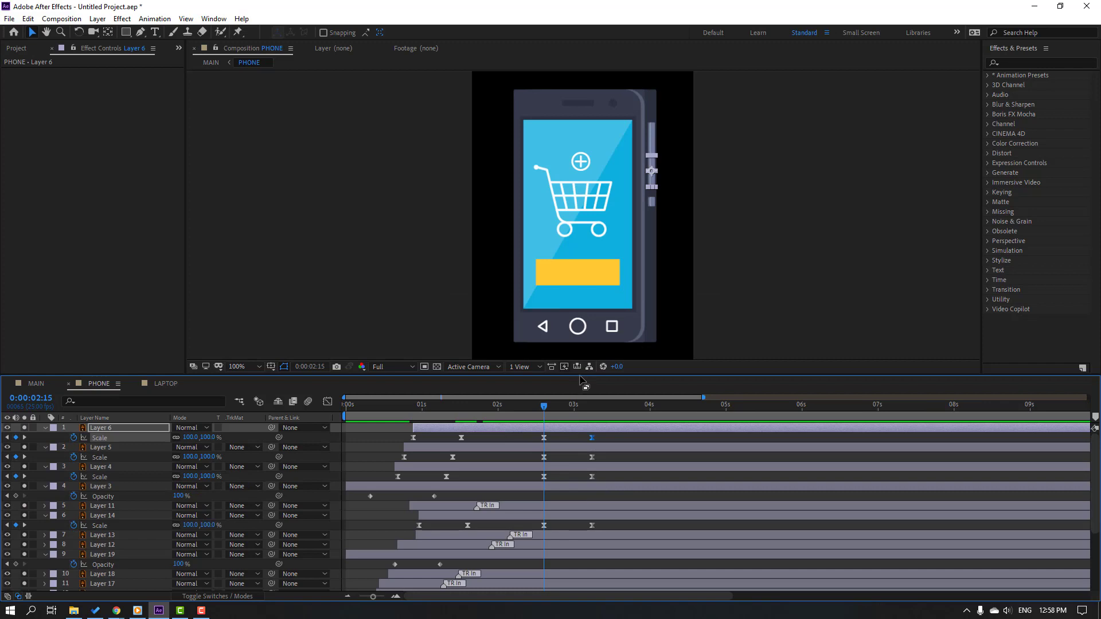
{"action": "left_click_drag", "start_coordinate": [579, 375], "coordinate": [569, 227]}
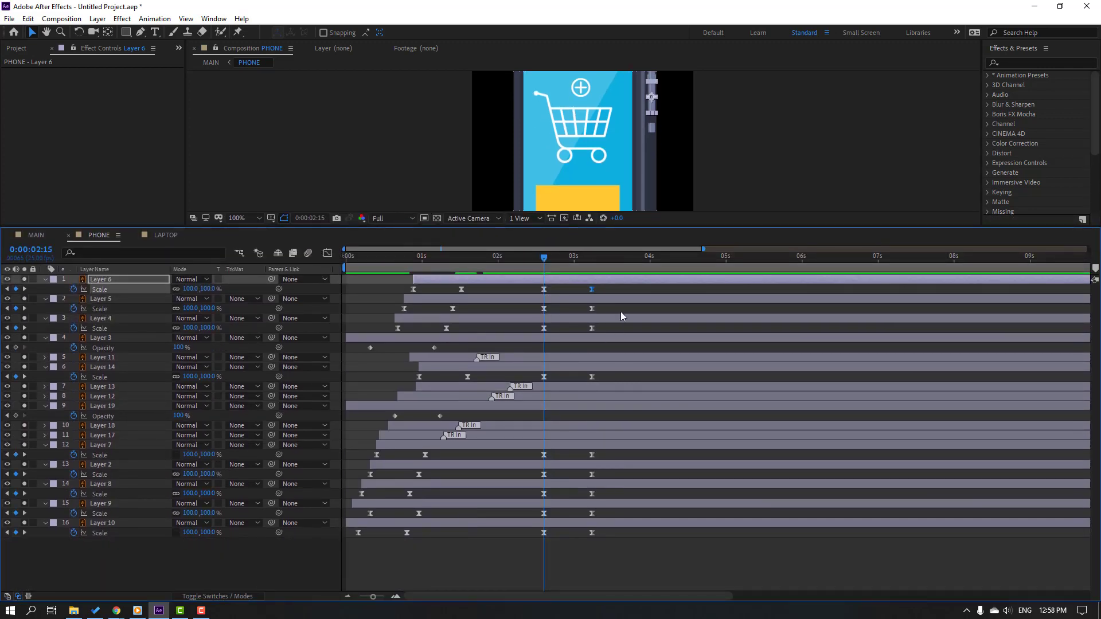
{"action": "left_click_drag", "start_coordinate": [611, 296], "coordinate": [531, 539]}
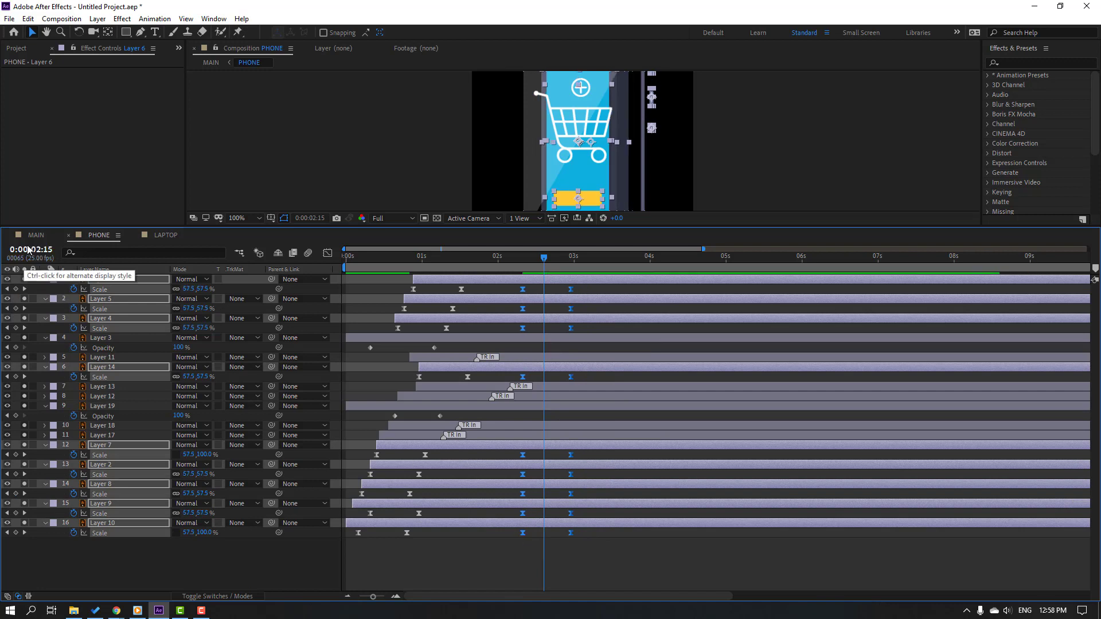
Preview the full animation in the MAIN composition
{"action": "left_click", "coordinate": [36, 235]}
{"action": "key", "text": "space"}
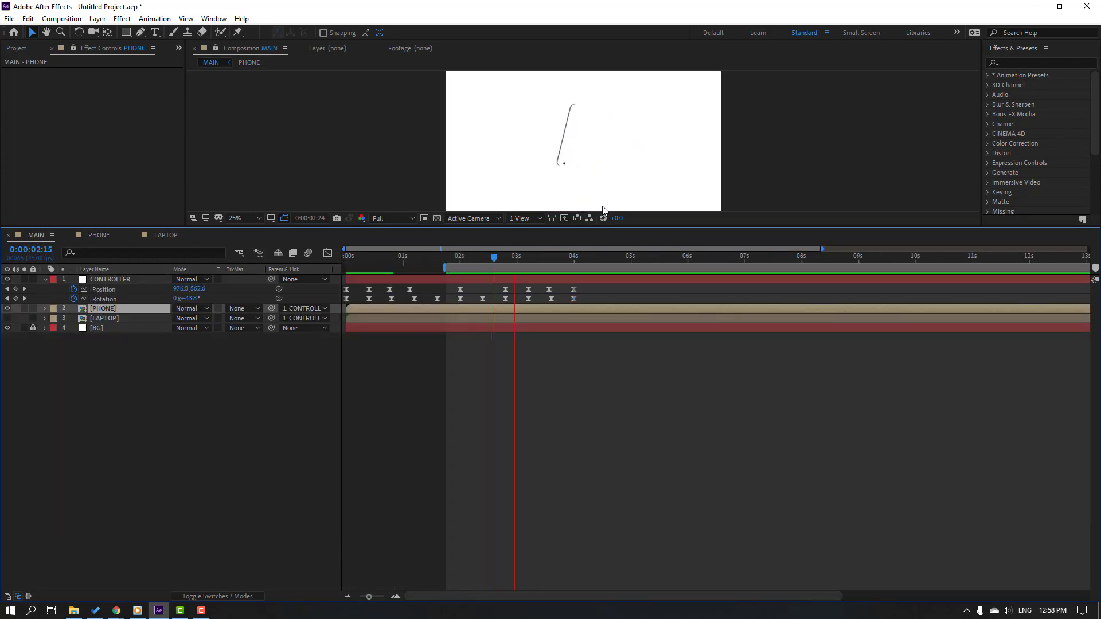
{"action": "key", "text": "space"}
Keyframe Layer 3's Opacity at 2:08 and fade it to 0% at 2:24
{"action": "left_click", "coordinate": [99, 235]}
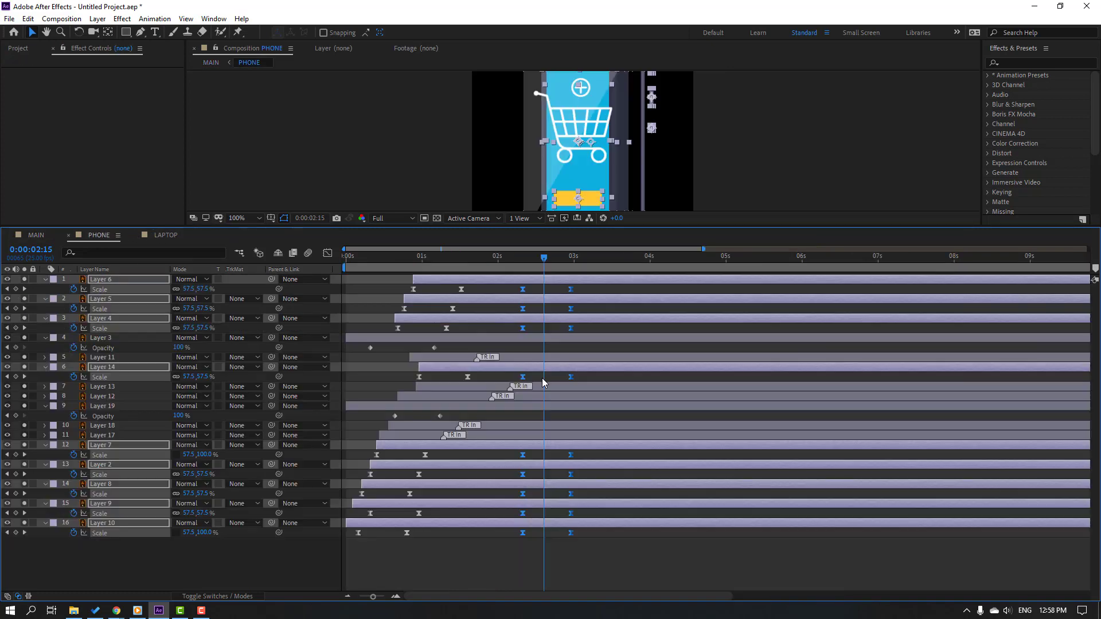
{"action": "left_click", "coordinate": [526, 261]}
{"action": "left_click_drag", "start_coordinate": [528, 265], "coordinate": [524, 267]}
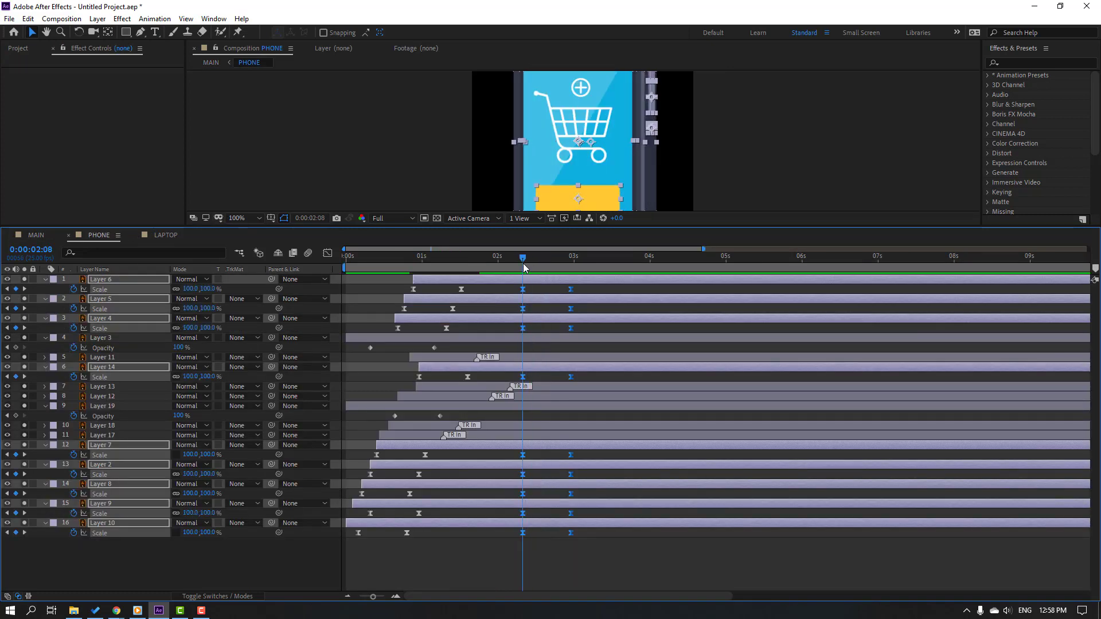
{"action": "left_click", "coordinate": [543, 378]}
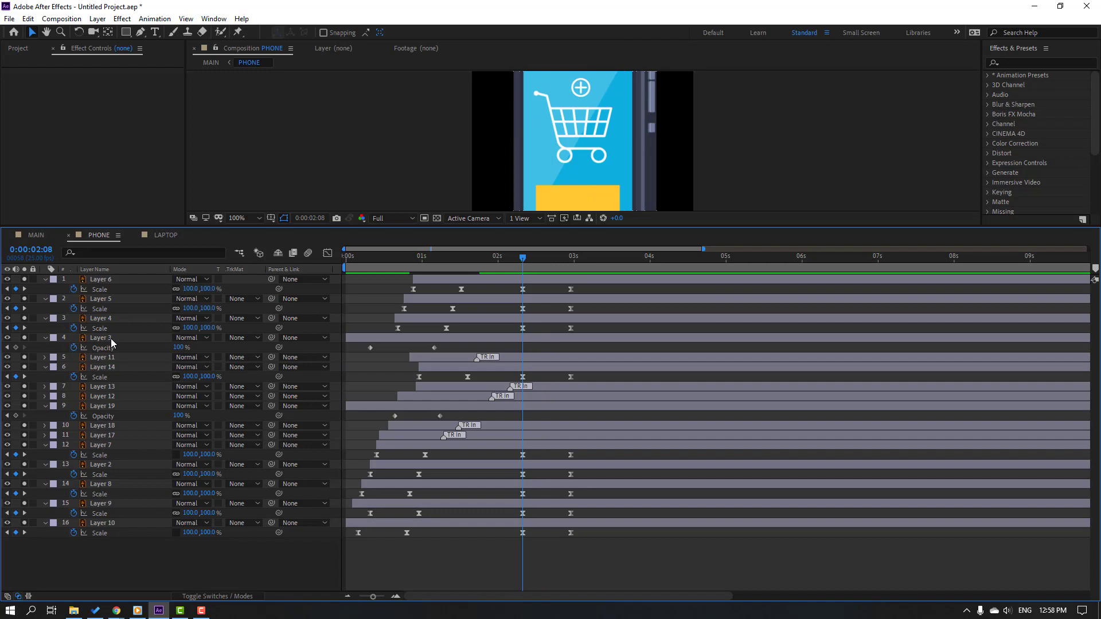
{"action": "left_click", "coordinate": [112, 340]}
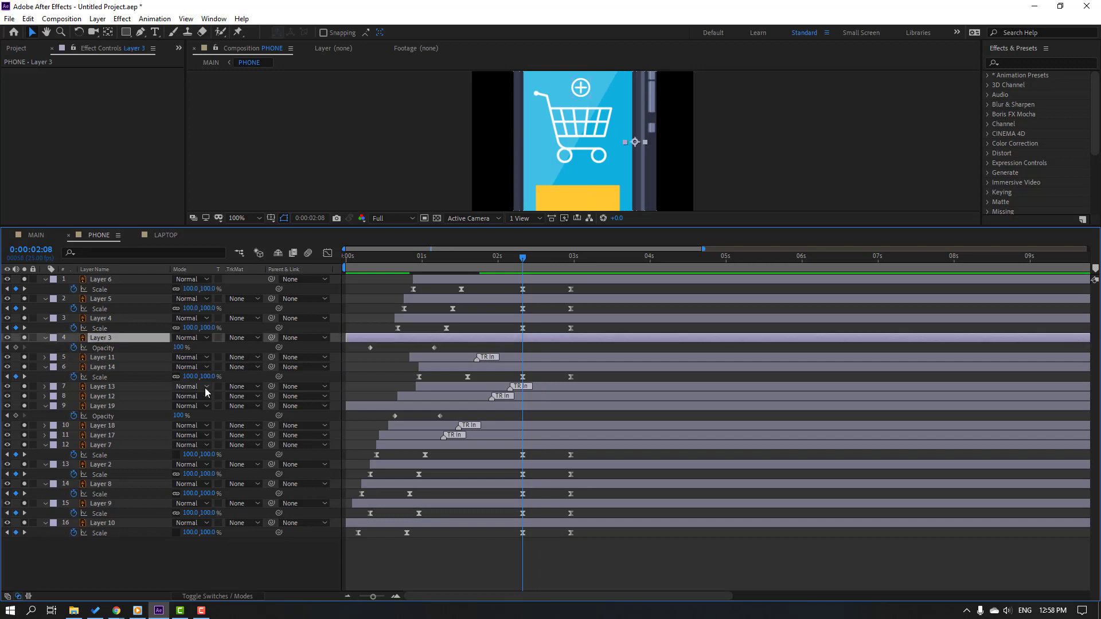
{"action": "left_click", "coordinate": [16, 347]}
{"action": "key", "text": "k"}
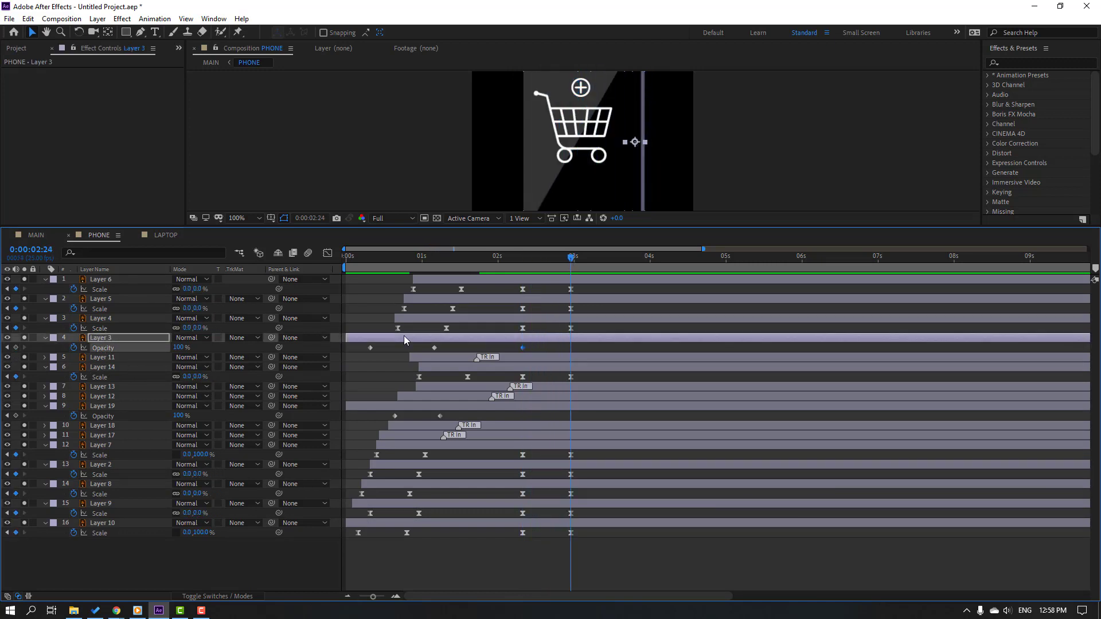
{"action": "key", "text": "Return"}
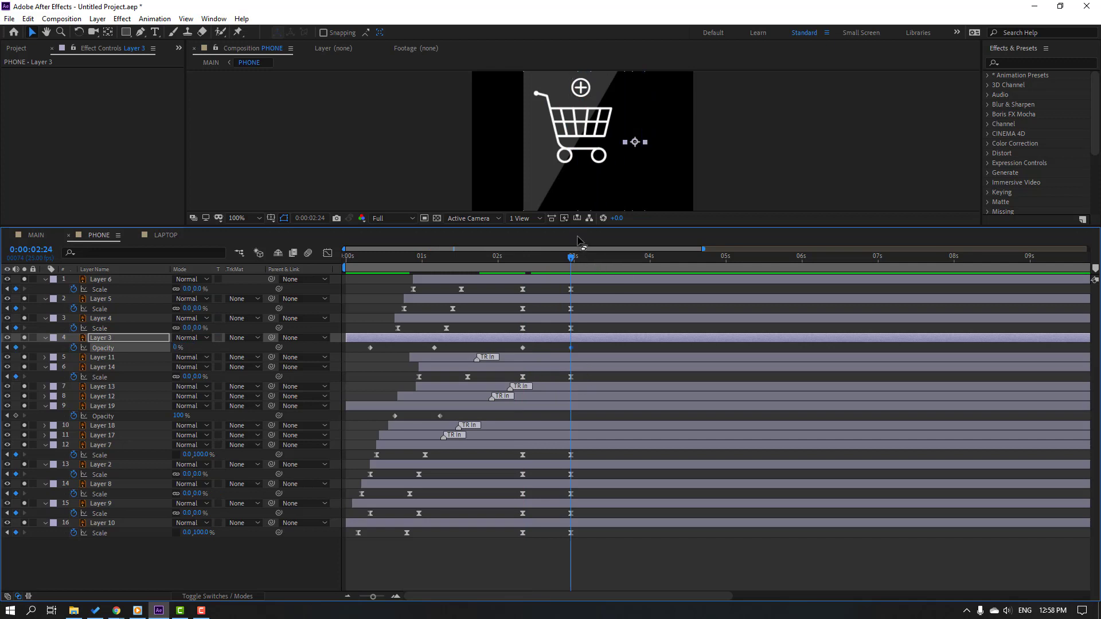
{"action": "left_click_drag", "start_coordinate": [579, 229], "coordinate": [568, 277]}
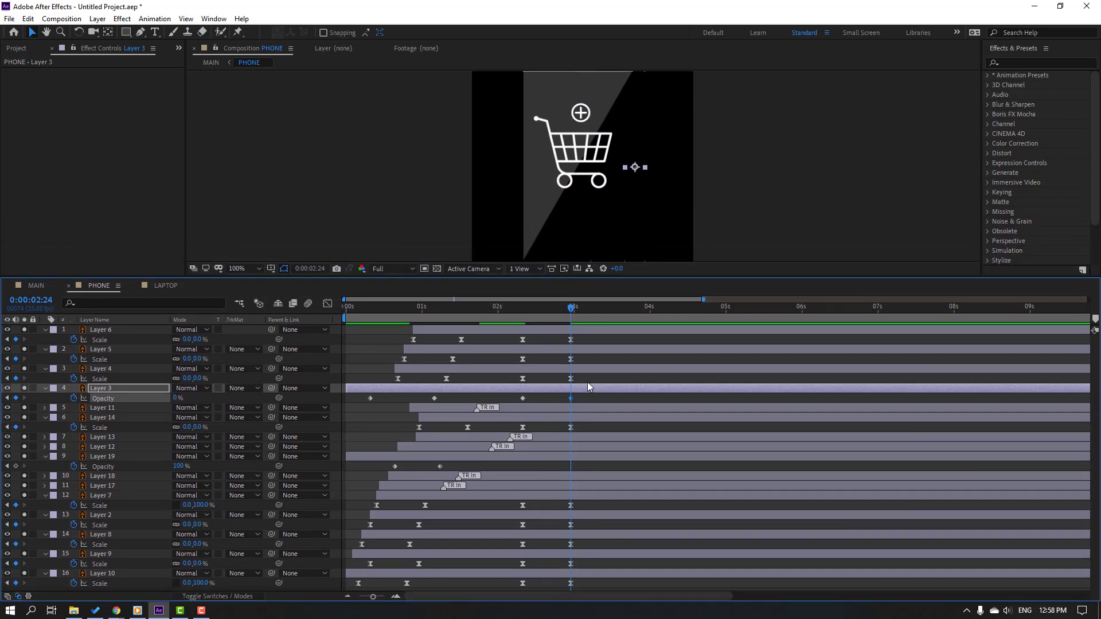
Keyframe Layer 11's Scale from 100 at 2:08 down to 0 at 2:23
{"action": "left_click", "coordinate": [99, 409]}
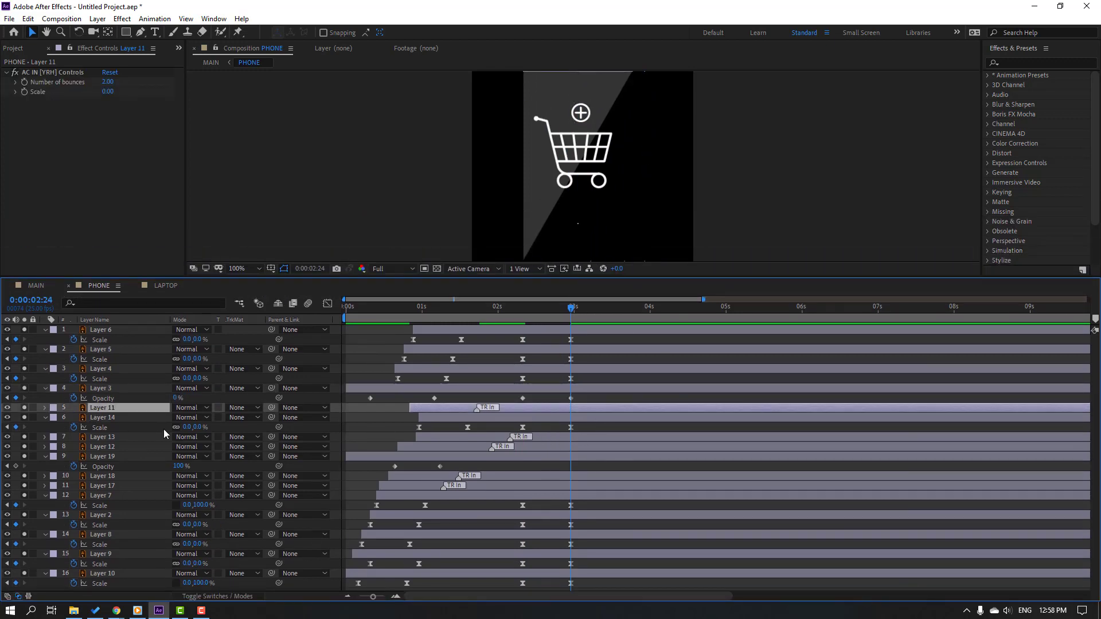
{"action": "key", "text": "j"}
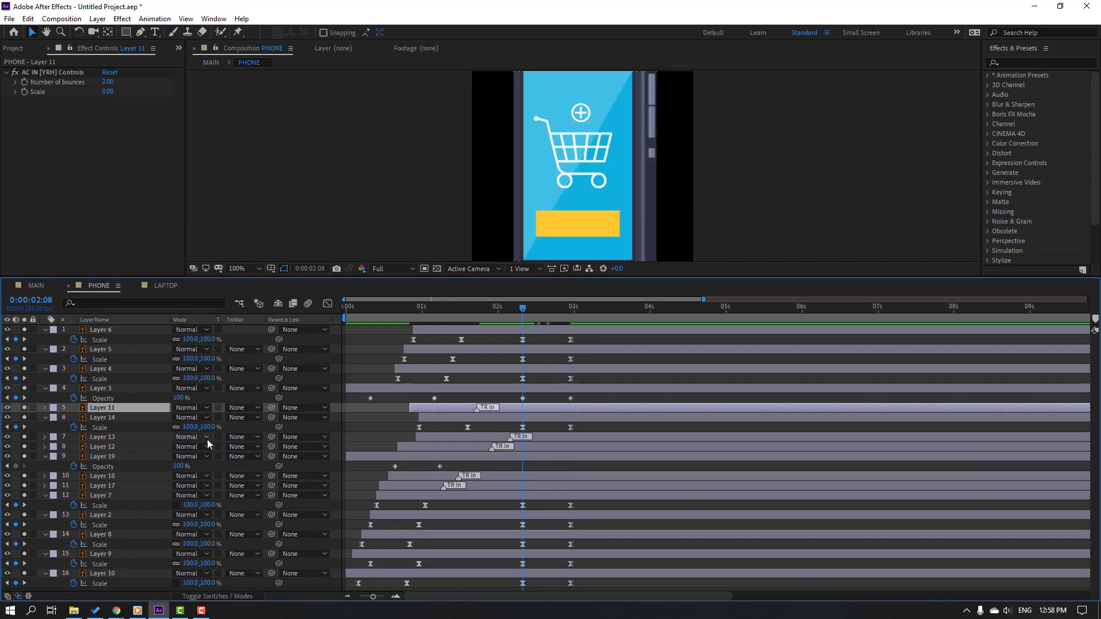
{"action": "key", "text": "s"}
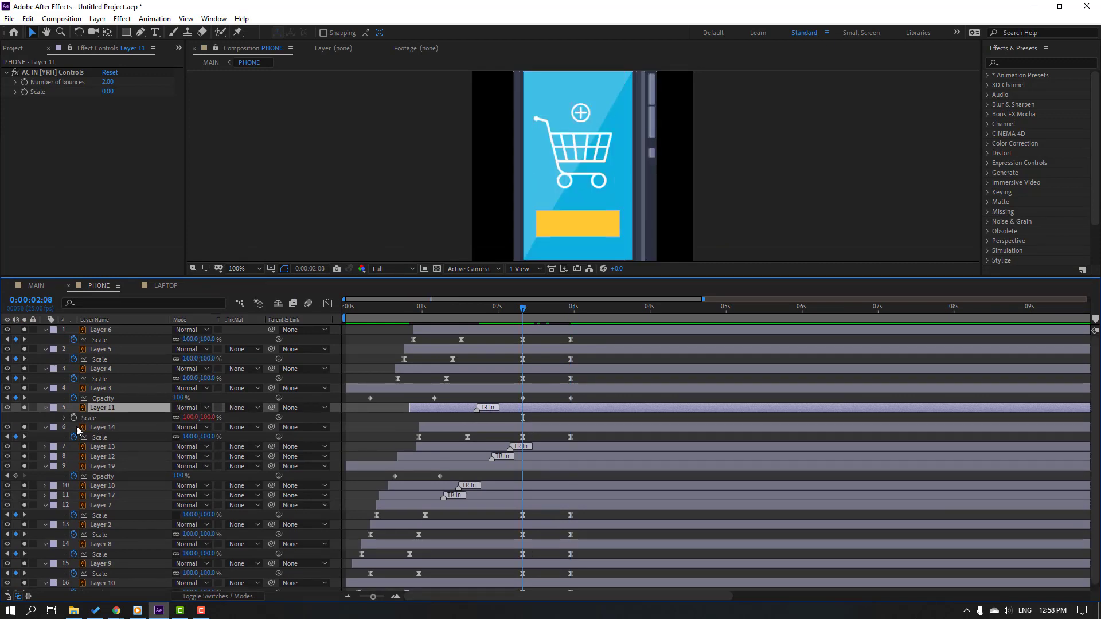
{"action": "left_click", "coordinate": [73, 417]}
{"action": "mouse_move", "coordinate": [536, 314]}
{"action": "left_mouse_down"}
{"action": "mouse_move", "coordinate": [567, 316]}
{"action": "mouse_move", "coordinate": [519, 321]}
{"action": "mouse_move", "coordinate": [568, 321]}
{"action": "mouse_move", "coordinate": [522, 322]}
{"action": "left_mouse_up"}
{"action": "left_click", "coordinate": [190, 418]}
{"action": "type", "text": "0"}
{"action": "key", "text": "Return"}
Make Layers 18 and 17 shrink to 0 Scale by 2:24
{"action": "left_click", "coordinate": [477, 486]}
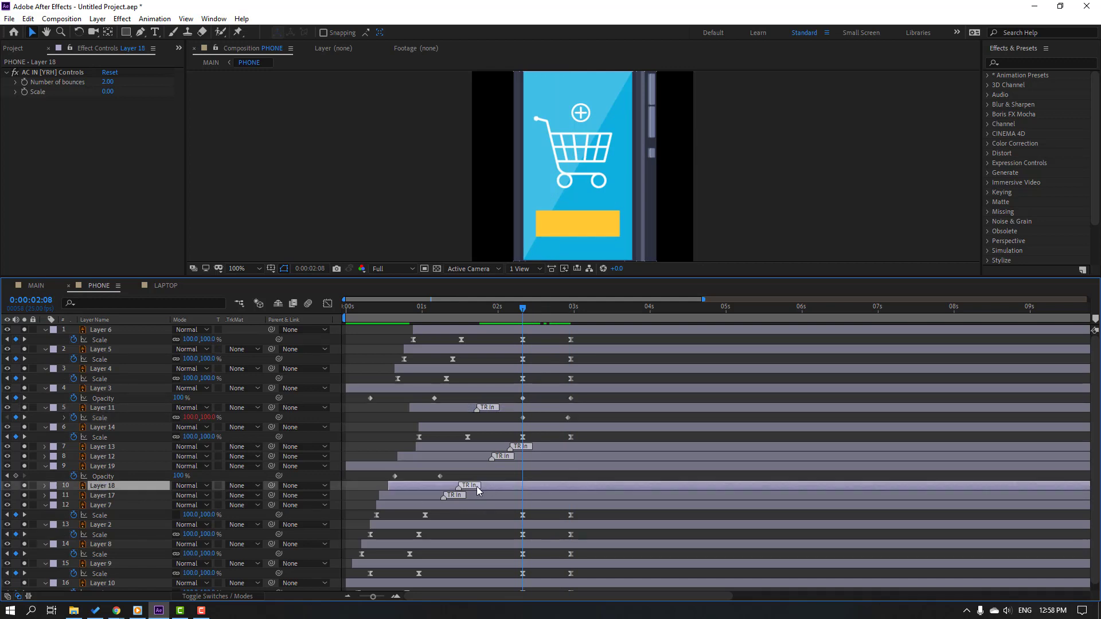
{"action": "left_click", "coordinate": [131, 495], "text": "shift"}
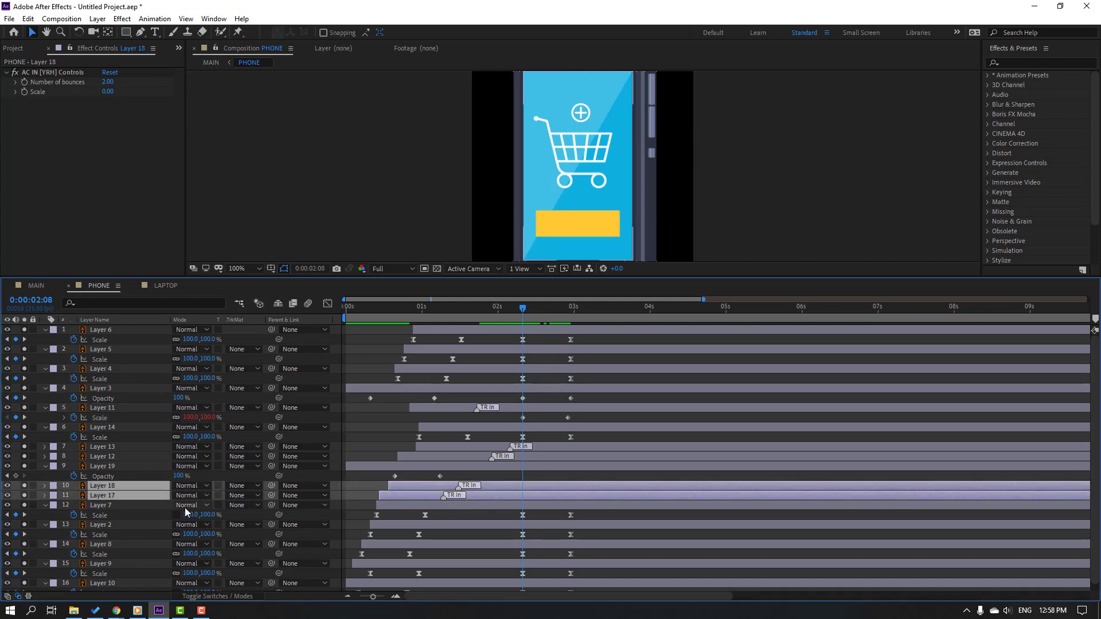
{"action": "key", "text": "ctrl+v"}
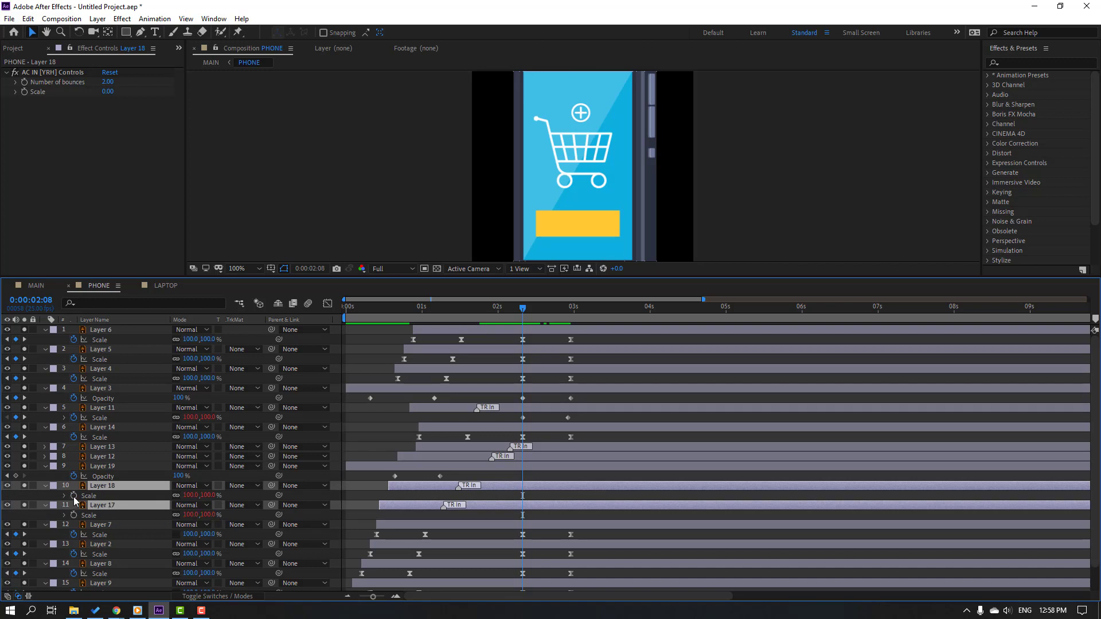
{"action": "left_click_drag", "start_coordinate": [533, 314], "coordinate": [571, 314]}
{"action": "left_click", "coordinate": [191, 495]}
{"action": "type", "text": "0"}
{"action": "key", "text": "Return"}
{"action": "mouse_move", "coordinate": [519, 309]}
{"action": "left_mouse_down"}
{"action": "mouse_move", "coordinate": [504, 310]}
{"action": "mouse_move", "coordinate": [564, 311]}
{"action": "mouse_move", "coordinate": [522, 311]}
{"action": "left_mouse_up"}
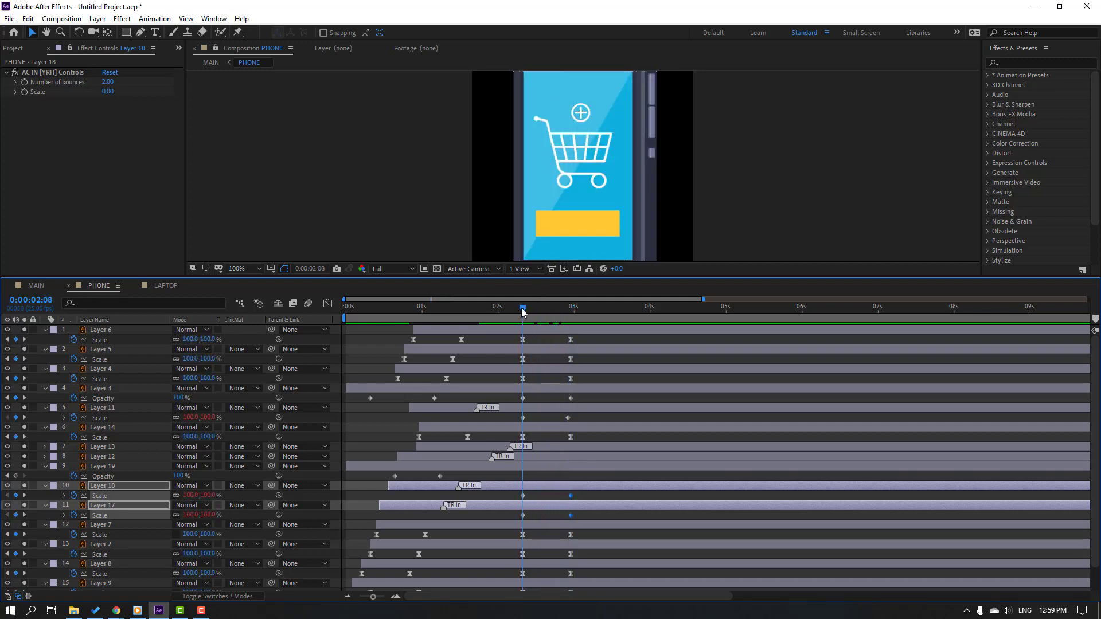
Start Scale keyframes on Layers 13 and 12 and check their shrink through 2:24
{"action": "left_click", "coordinate": [117, 450]}
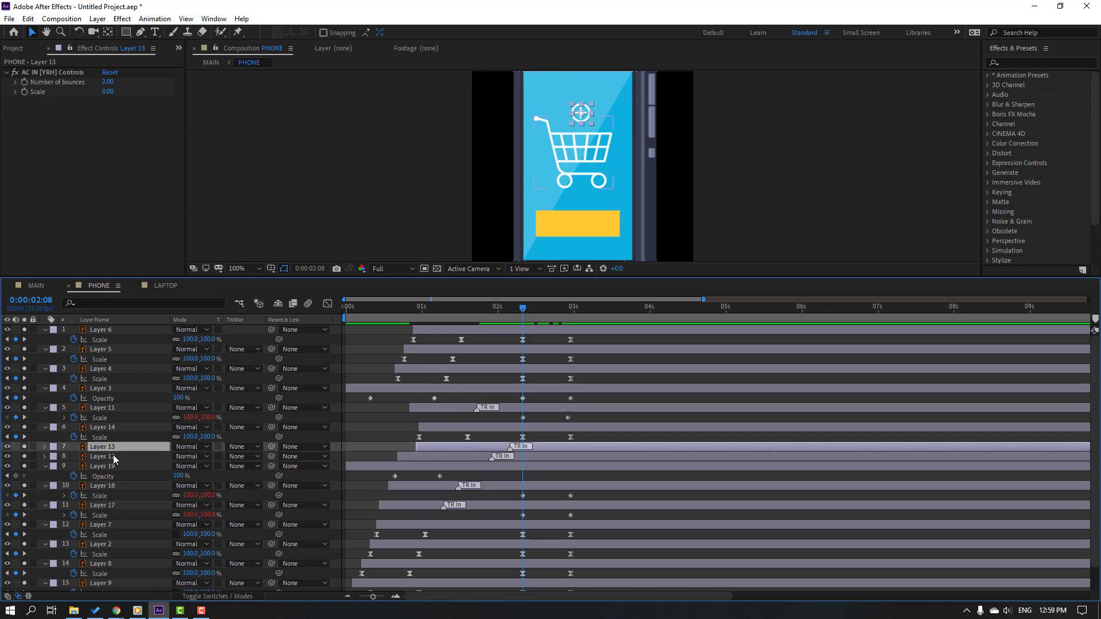
{"action": "left_click", "coordinate": [115, 456], "text": "shift"}
{"action": "key", "text": "s"}
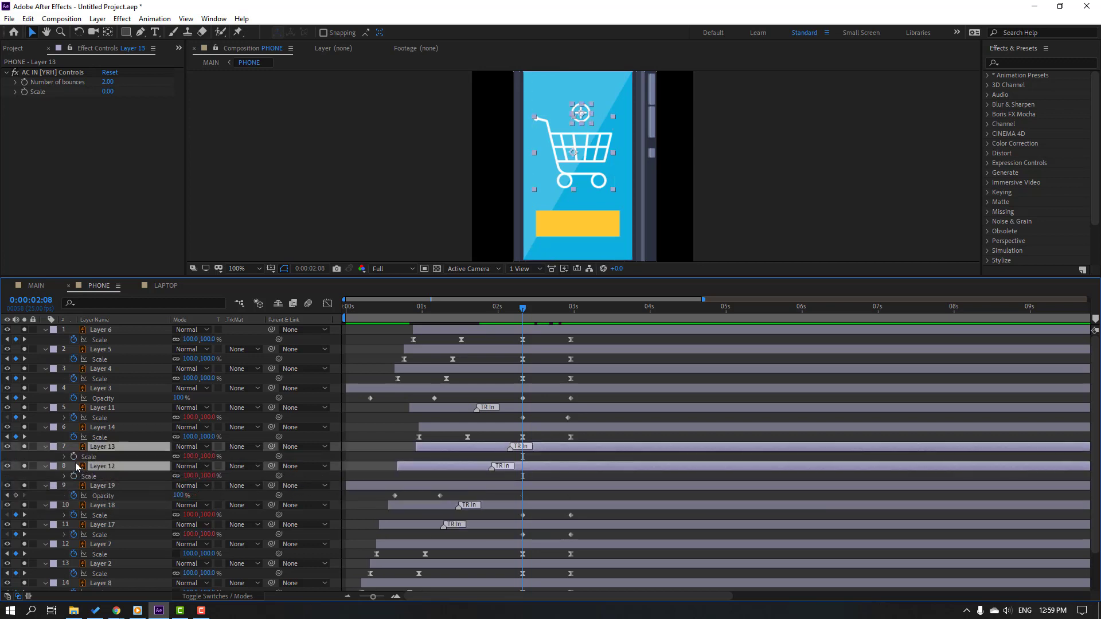
{"action": "left_click", "coordinate": [73, 457]}
{"action": "left_click", "coordinate": [73, 476]}
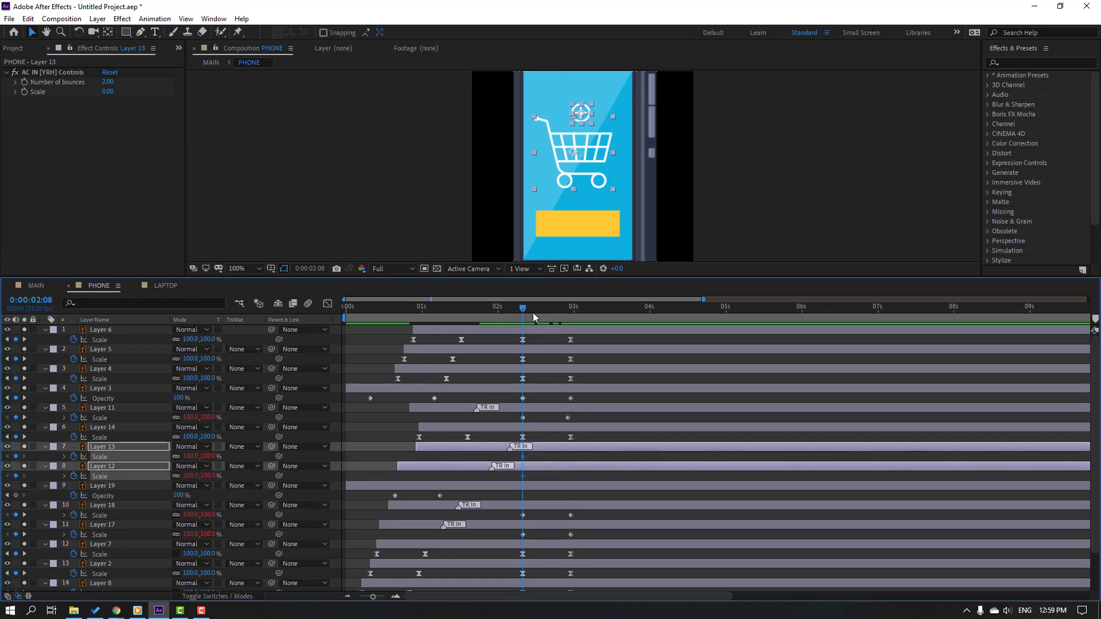
{"action": "left_click", "coordinate": [555, 316]}
{"action": "left_click", "coordinate": [568, 315]}
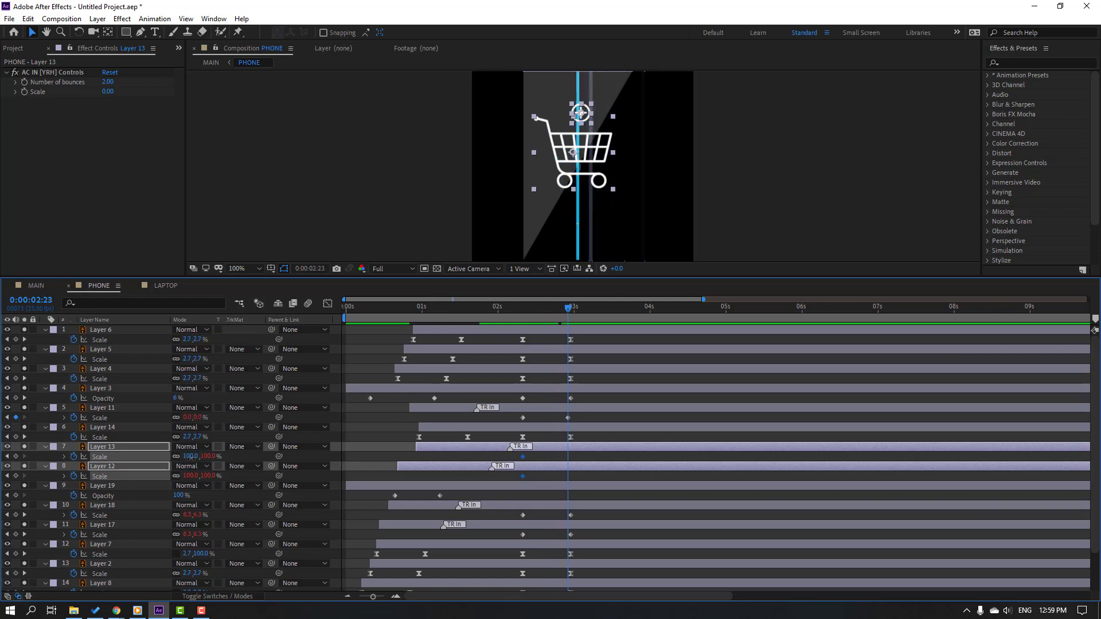
{"action": "left_click", "coordinate": [549, 311]}
{"action": "left_click_drag", "start_coordinate": [555, 314], "coordinate": [531, 312]}
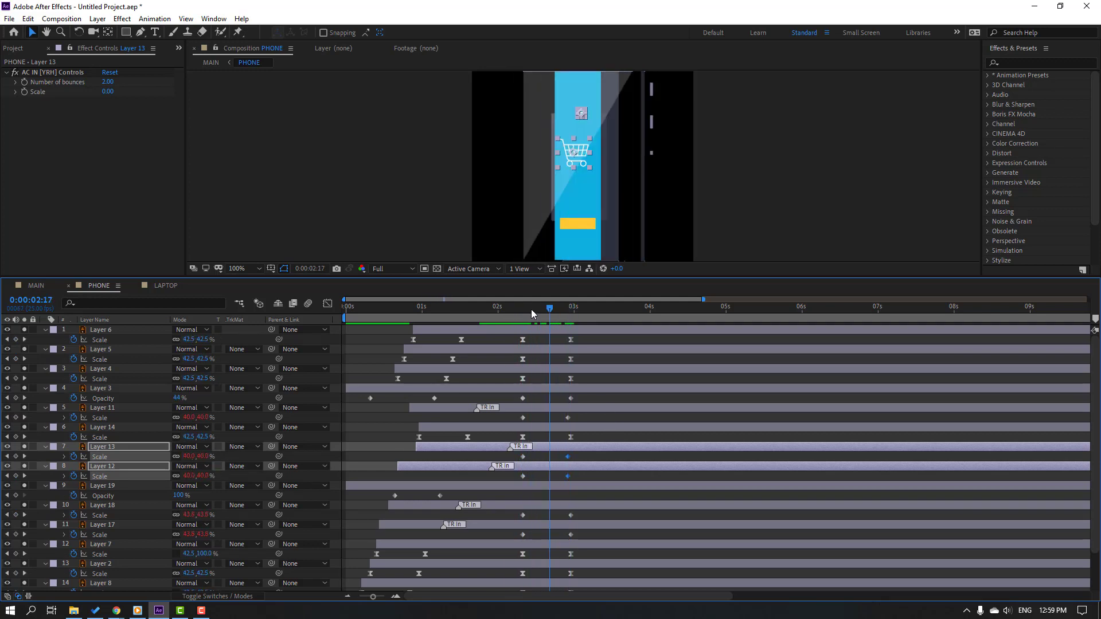
Fade Layer 19 from full opacity at 2:09 to 0% at 2:24, then preview in MAIN
{"action": "left_click", "coordinate": [509, 485]}
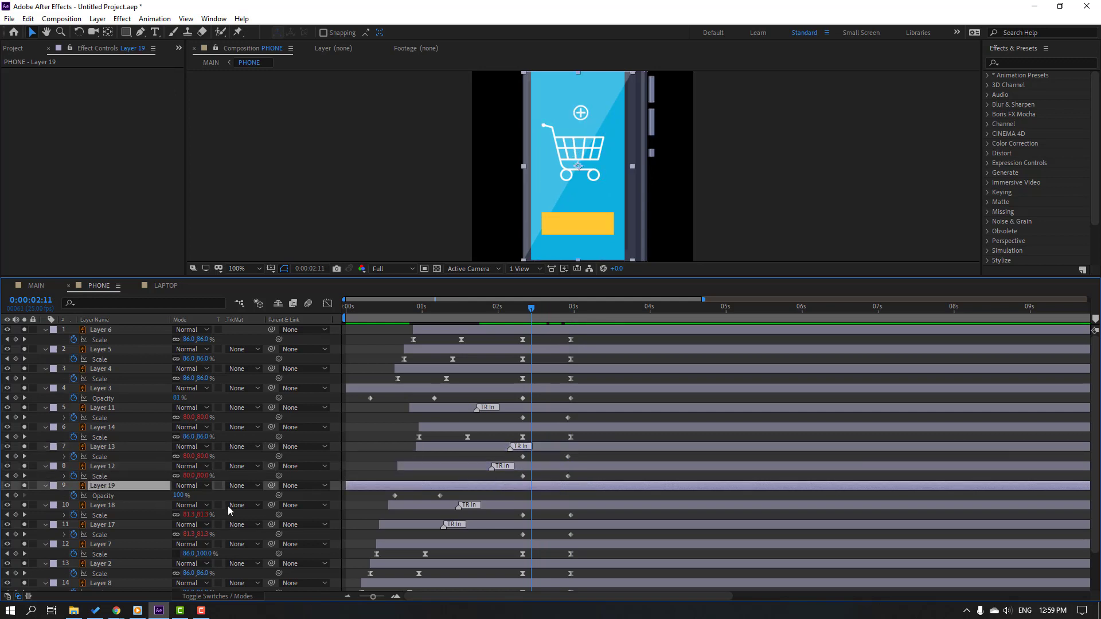
{"action": "left_click", "coordinate": [526, 312]}
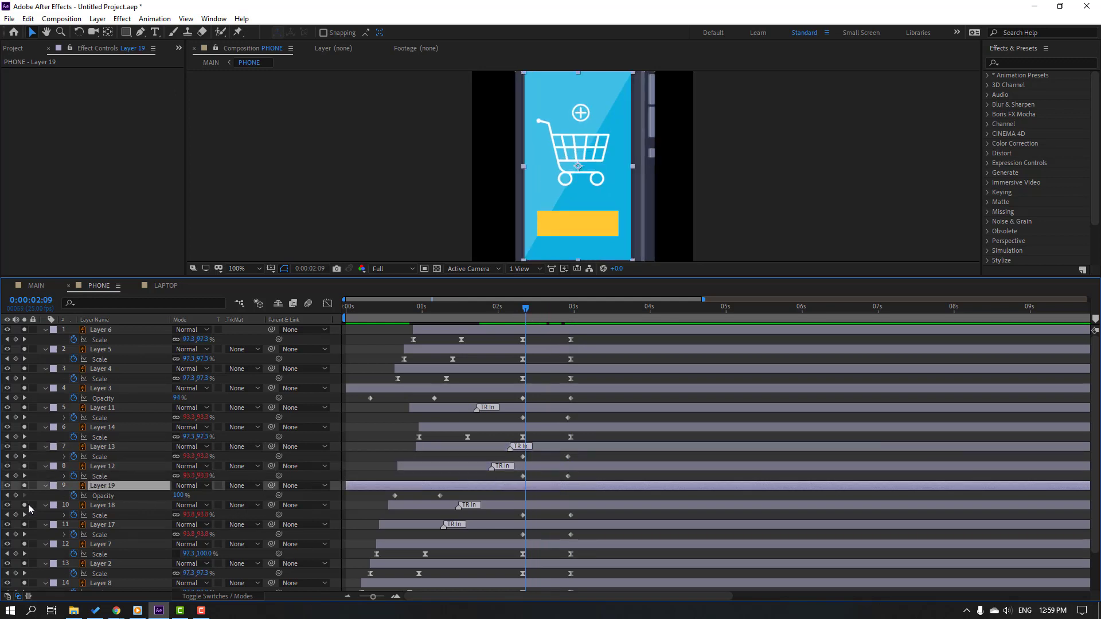
{"action": "left_click", "coordinate": [16, 496]}
{"action": "left_click", "coordinate": [572, 319]}
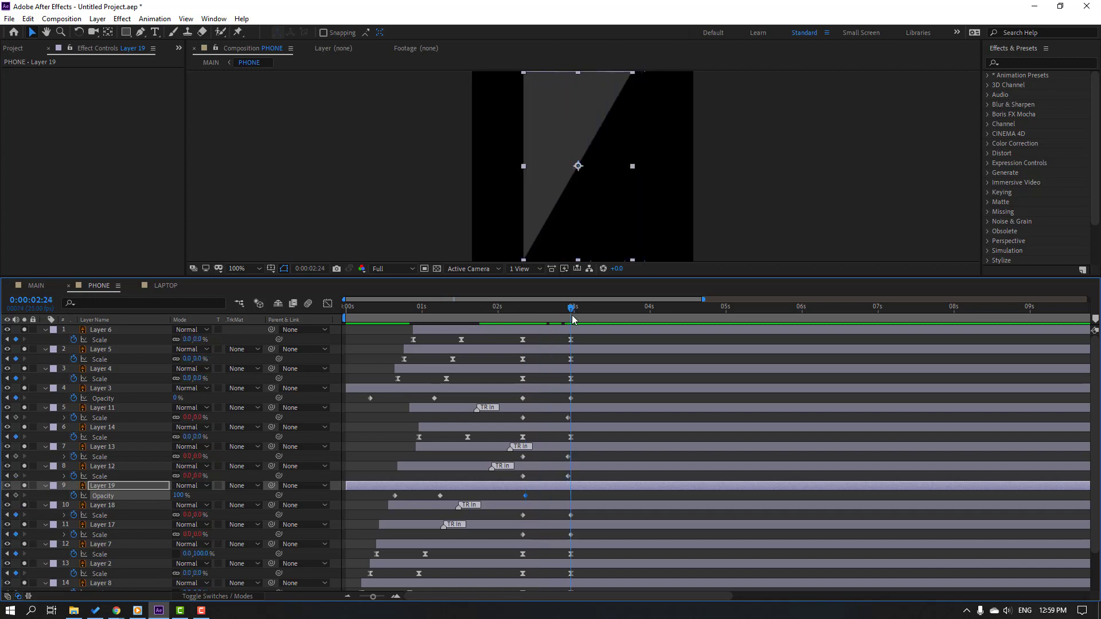
{"action": "left_click_drag", "start_coordinate": [180, 495], "coordinate": [115, 495]}
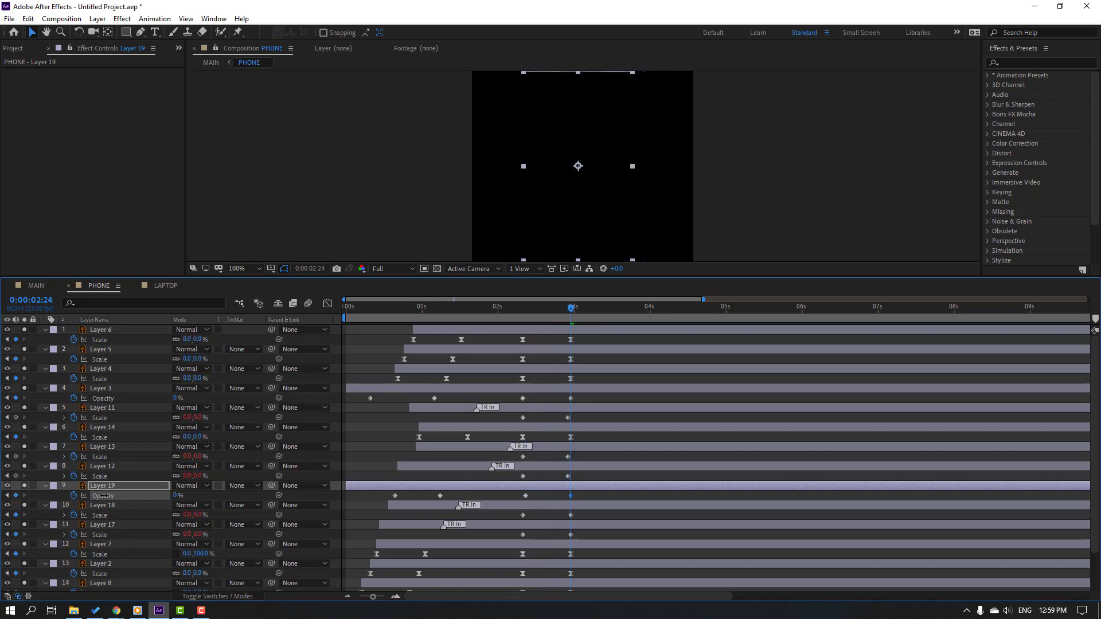
{"action": "scroll", "coordinate": [638, 323], "scroll_direction": "down", "scroll_amount": 1}
{"action": "scroll", "coordinate": [591, 215], "scroll_direction": "down", "scroll_amount": 1}
{"action": "left_click", "coordinate": [36, 285]}
{"action": "key", "text": "space"}
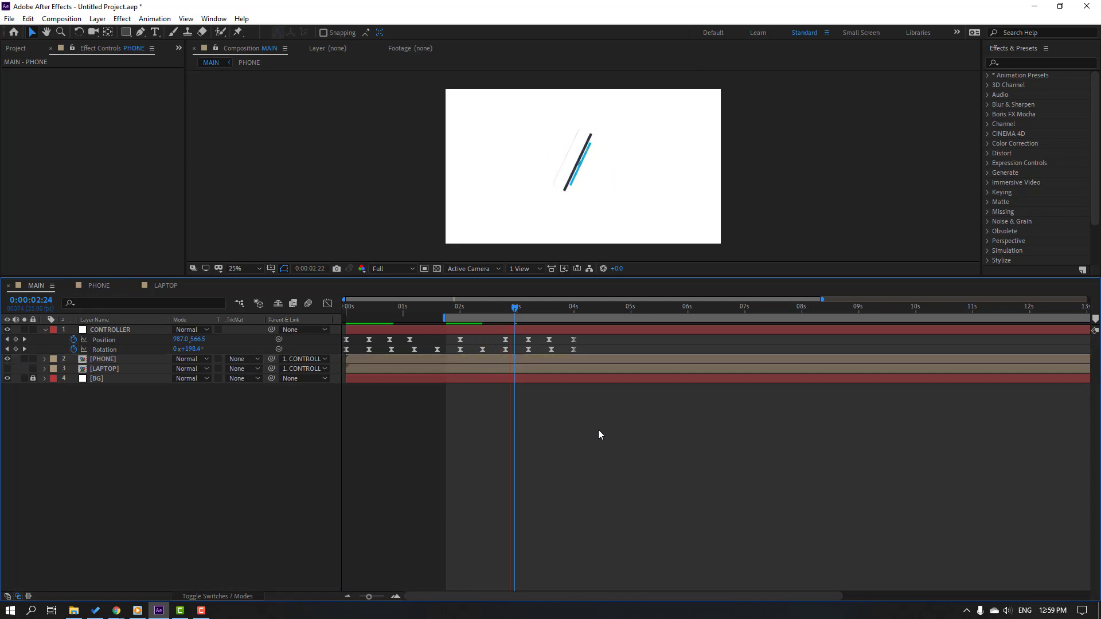
Fit the MAIN viewer, extend the work area back to 0s and preview the phone animation
{"action": "left_click_drag", "start_coordinate": [512, 281], "coordinate": [448, 399]}
{"action": "left_click", "coordinate": [259, 390]}
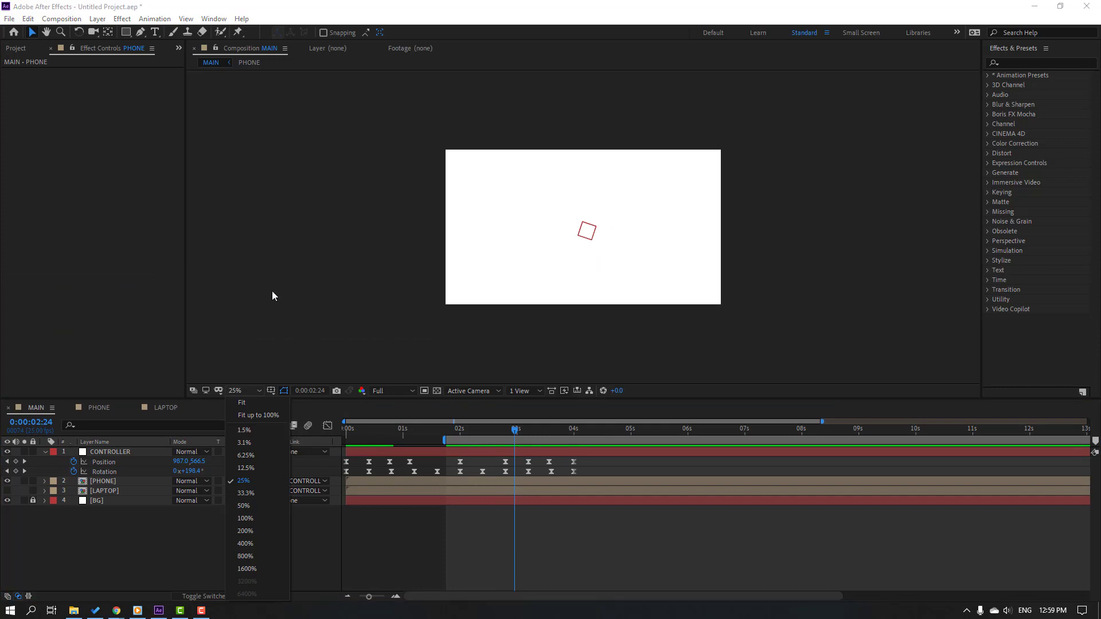
{"action": "left_click", "coordinate": [246, 414]}
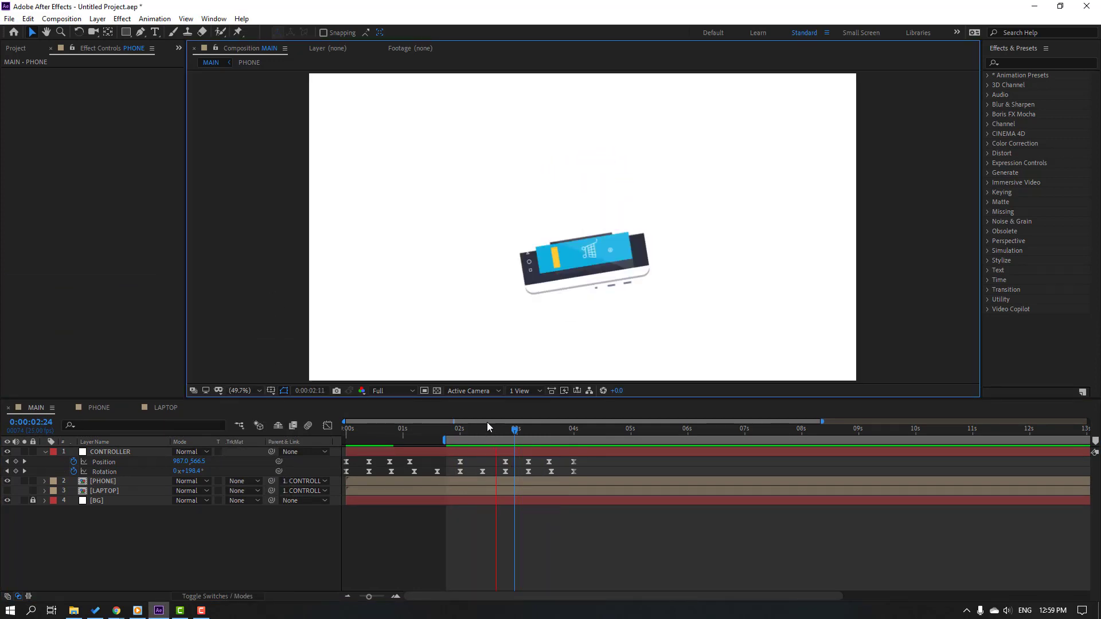
{"action": "key", "text": "space"}
{"action": "left_click_drag", "start_coordinate": [443, 441], "coordinate": [344, 442]}
{"action": "key", "text": "space"}
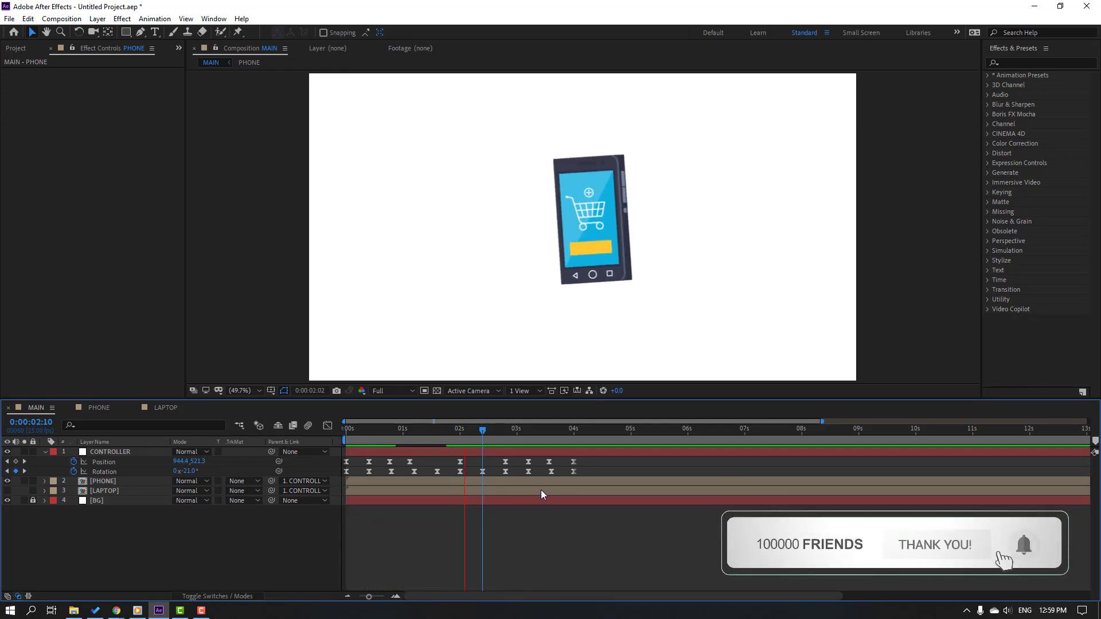
{"action": "left_click_drag", "start_coordinate": [483, 430], "coordinate": [455, 431]}
{"action": "key", "text": "ctrl+z"}
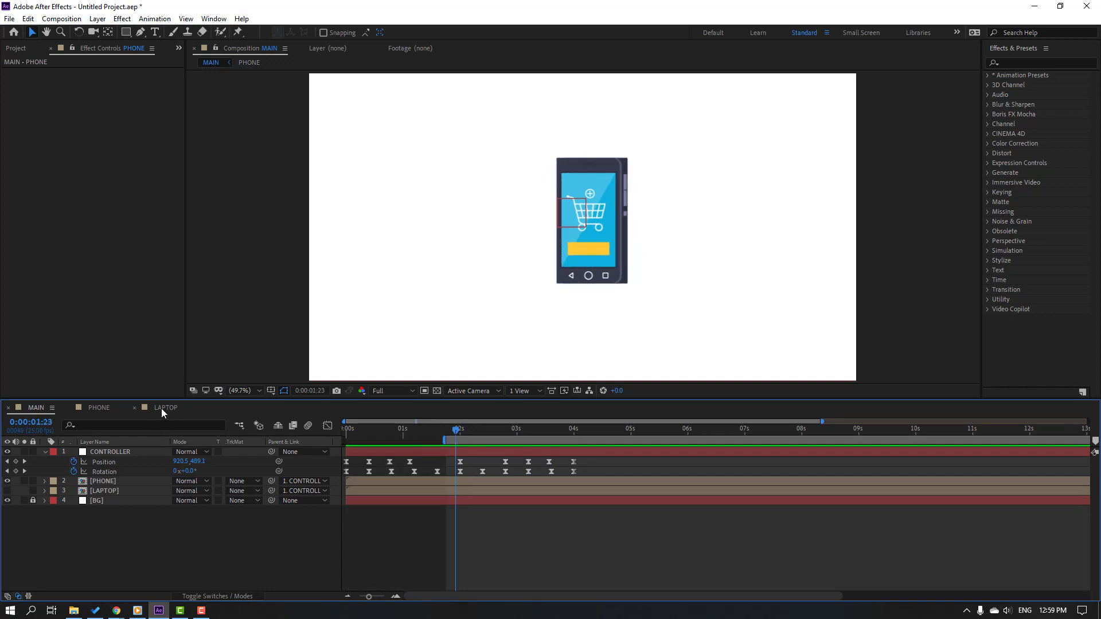
{"action": "left_click", "coordinate": [161, 407]}
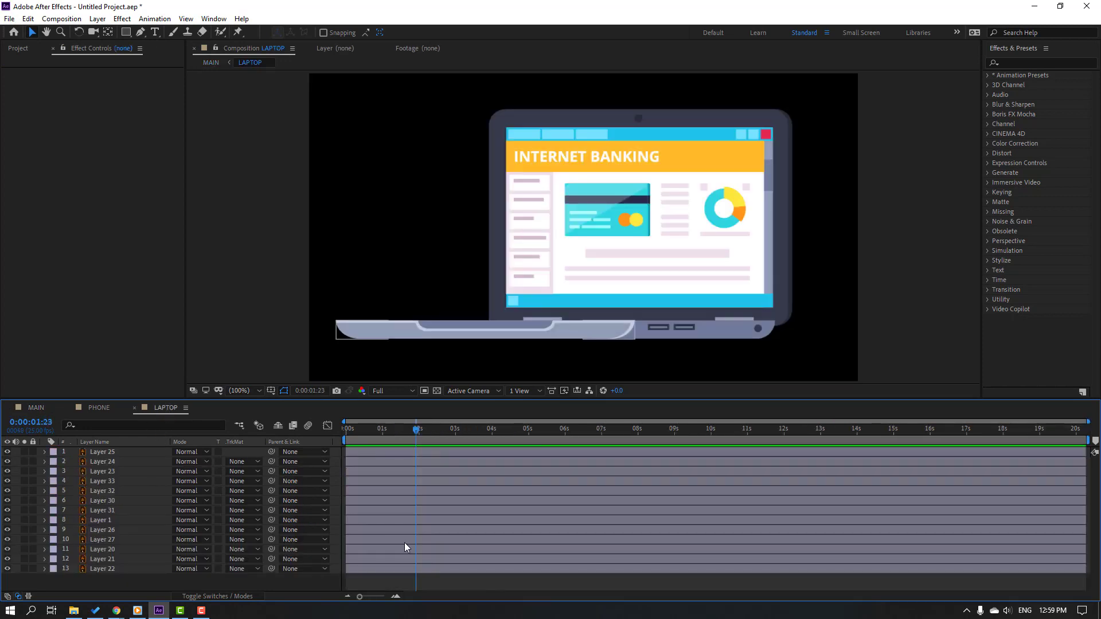
Solo Layer 22, the laptop screen, and keyframe its vertical Scale at 0 at 0:00
{"action": "left_click", "coordinate": [110, 570]}
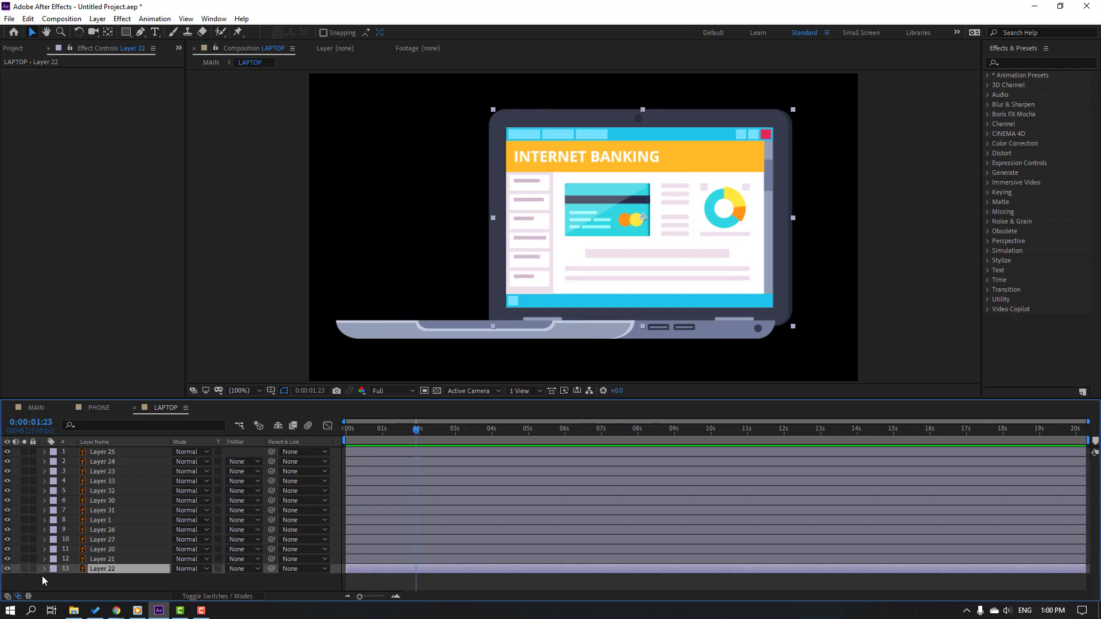
{"action": "left_click", "coordinate": [24, 569]}
{"action": "left_click_drag", "start_coordinate": [402, 431], "coordinate": [290, 465]}
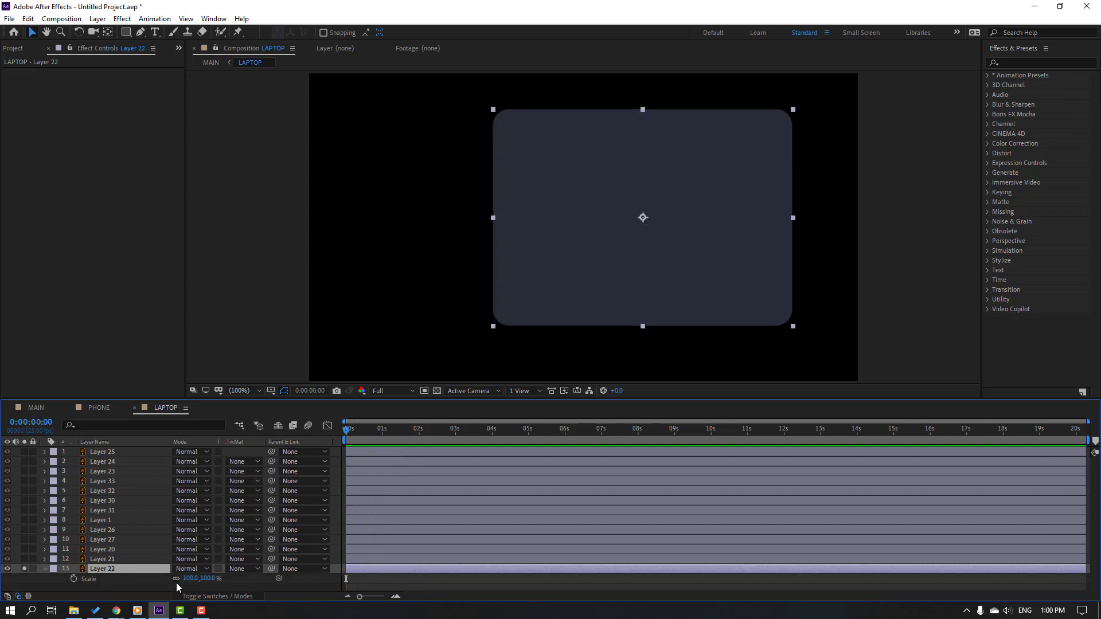
{"action": "left_click", "coordinate": [74, 578]}
{"action": "left_click_drag", "start_coordinate": [205, 578], "coordinate": [203, 585]}
{"action": "left_click", "coordinate": [206, 579]}
{"action": "type", "text": "0"}
{"action": "key", "text": "Return"}
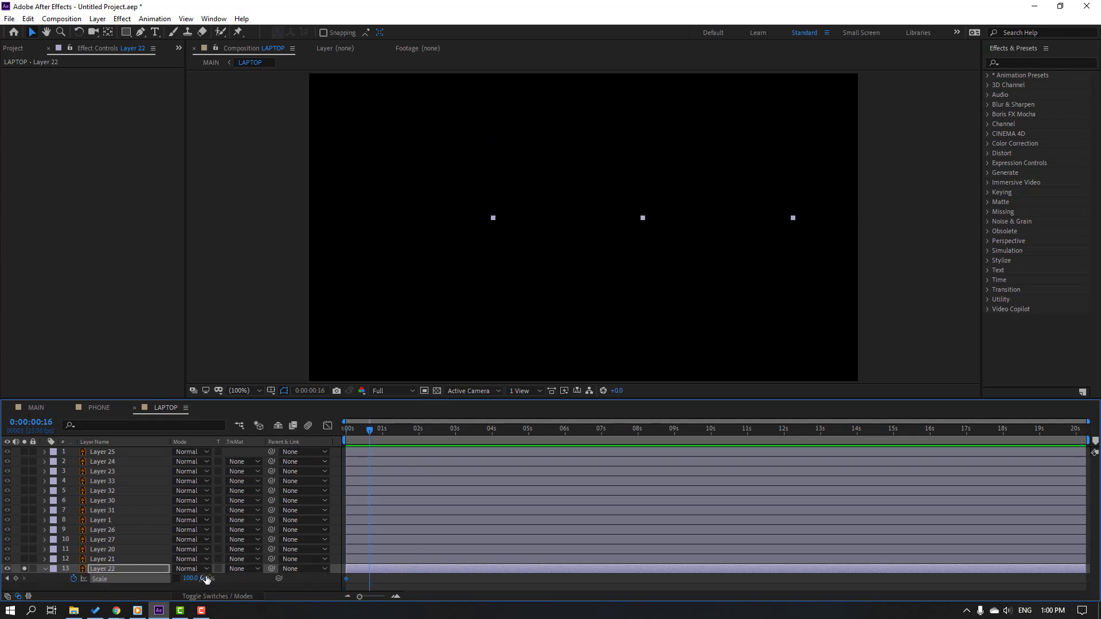
Set Scale to 100 at 0:16, apply Easy Ease, and inspect it in the Graph Editor
{"action": "type", "text": "100"}
{"action": "key", "text": "Return"}
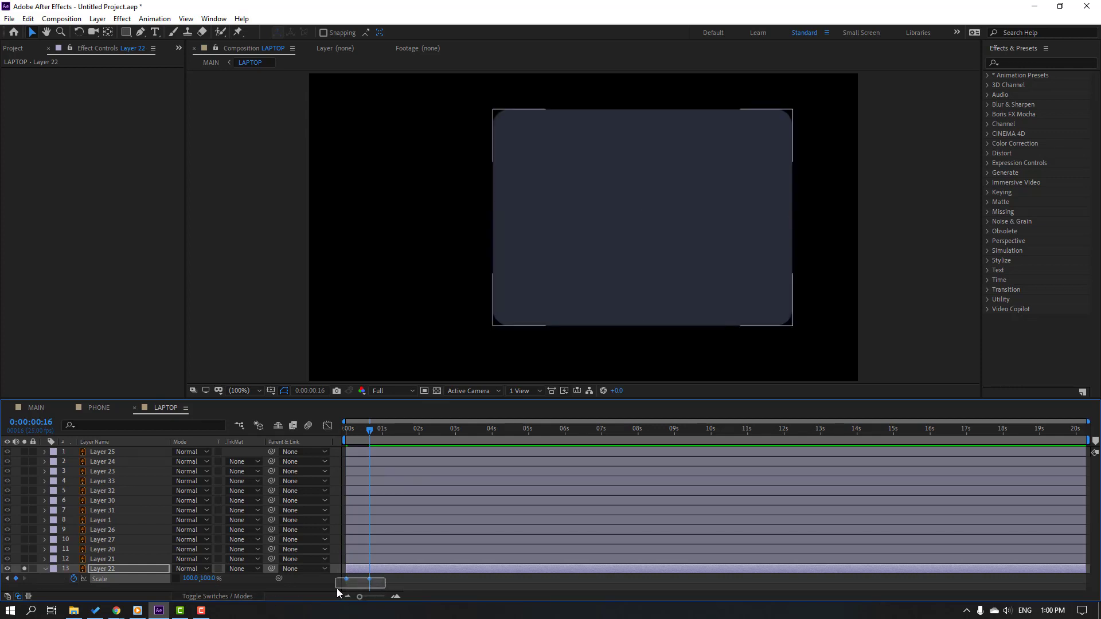
{"action": "right_click", "coordinate": [346, 579]}
{"action": "left_click", "coordinate": [505, 497]}
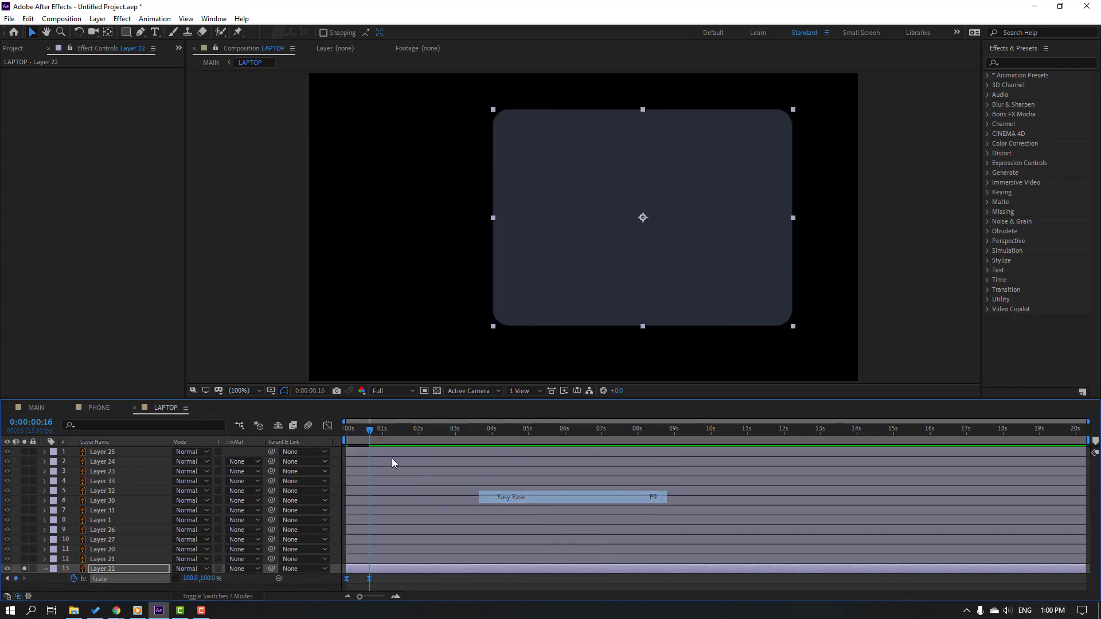
{"action": "left_click", "coordinate": [328, 425]}
{"action": "key", "text": "equal"}
{"action": "key", "text": "equal"}
{"action": "key", "text": "equal"}
{"action": "left_click_drag", "start_coordinate": [406, 558], "coordinate": [464, 573]}
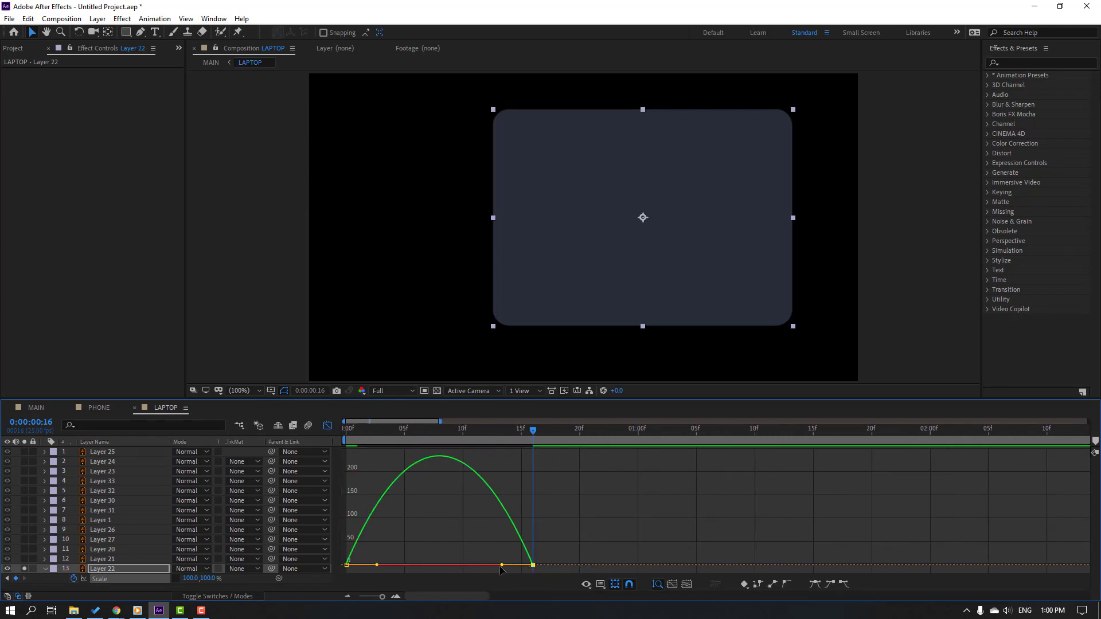
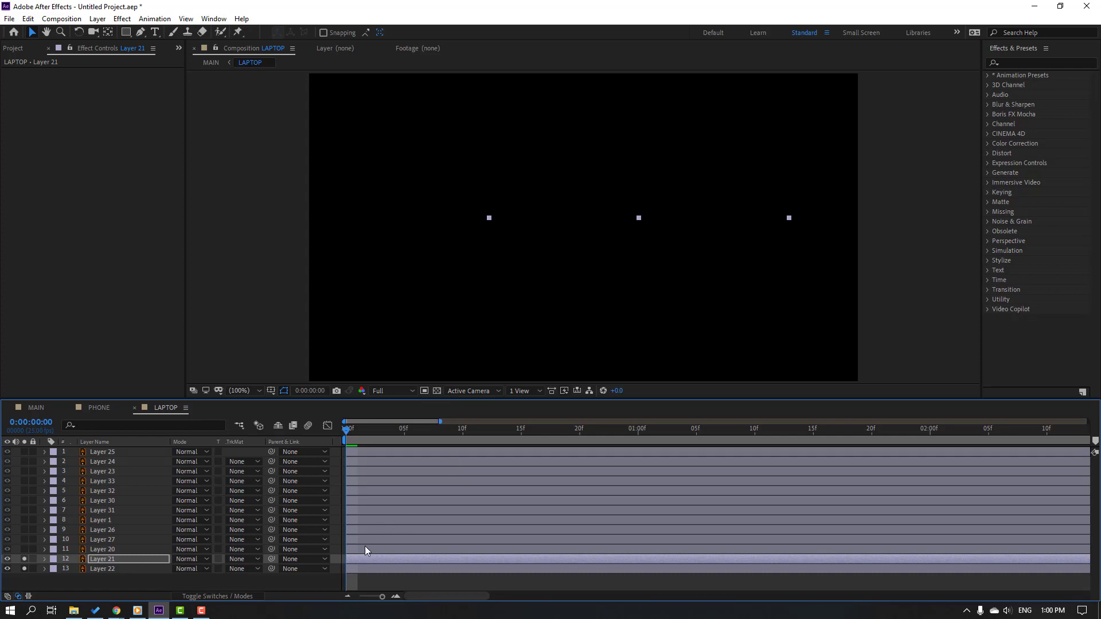
Delay Layer 21 to start around 5f and preview the staggered laptop animation
{"action": "left_click", "coordinate": [361, 562]}
{"action": "left_click_drag", "start_coordinate": [380, 562], "coordinate": [439, 562]}
{"action": "key", "text": "space"}
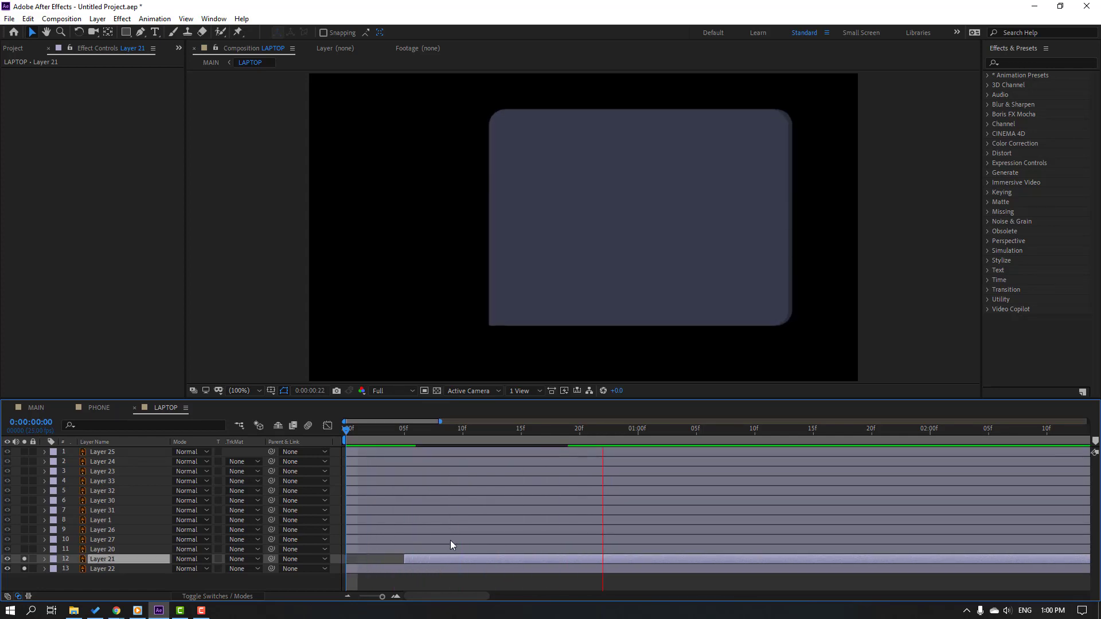
{"action": "key", "text": "space"}
Solo Layer 20, paste the scale-in keyframes onto it, and make it start at frame 8
{"action": "left_click", "coordinate": [88, 549]}
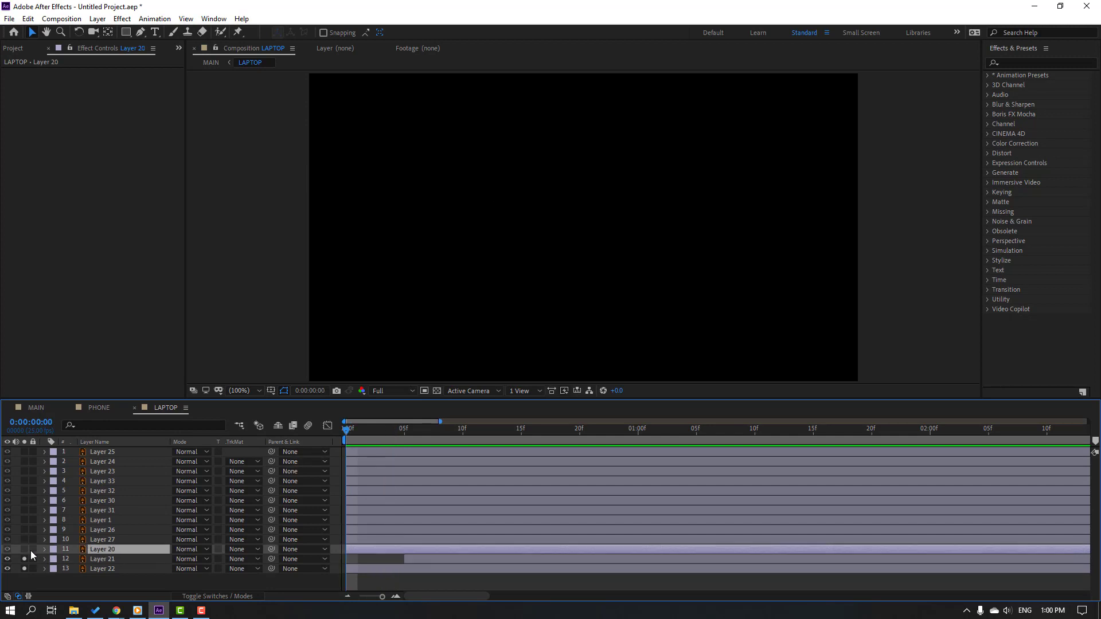
{"action": "left_click", "coordinate": [24, 549]}
{"action": "left_click_drag", "start_coordinate": [373, 424], "coordinate": [274, 447]}
{"action": "key", "text": "ctrl+v"}
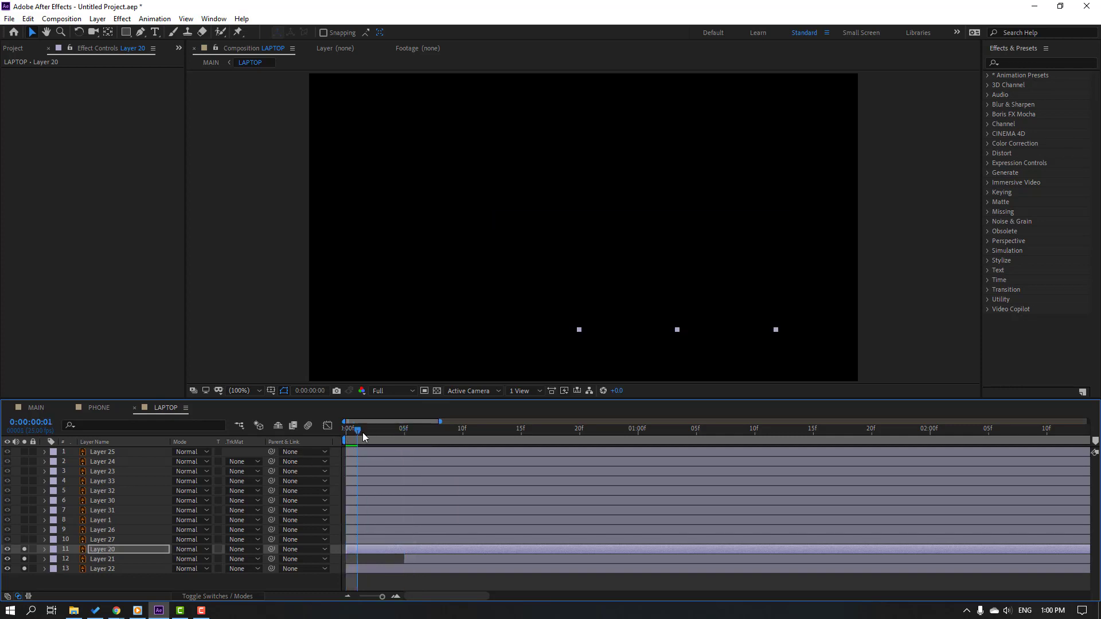
{"action": "left_click_drag", "start_coordinate": [362, 436], "coordinate": [439, 436]}
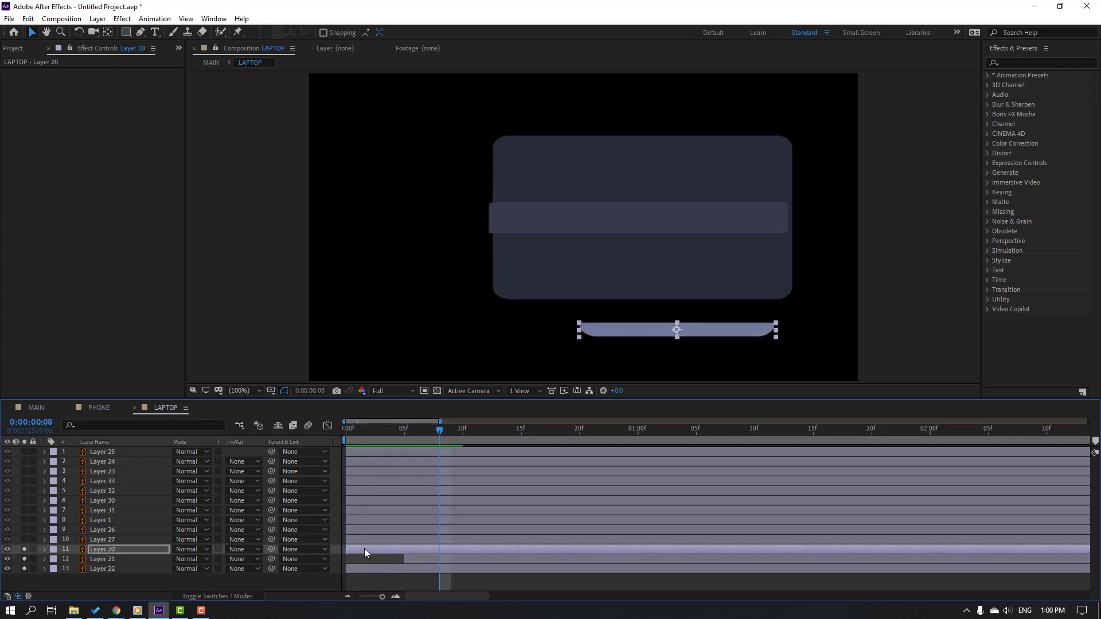
{"action": "left_click_drag", "start_coordinate": [364, 548], "coordinate": [449, 548]}
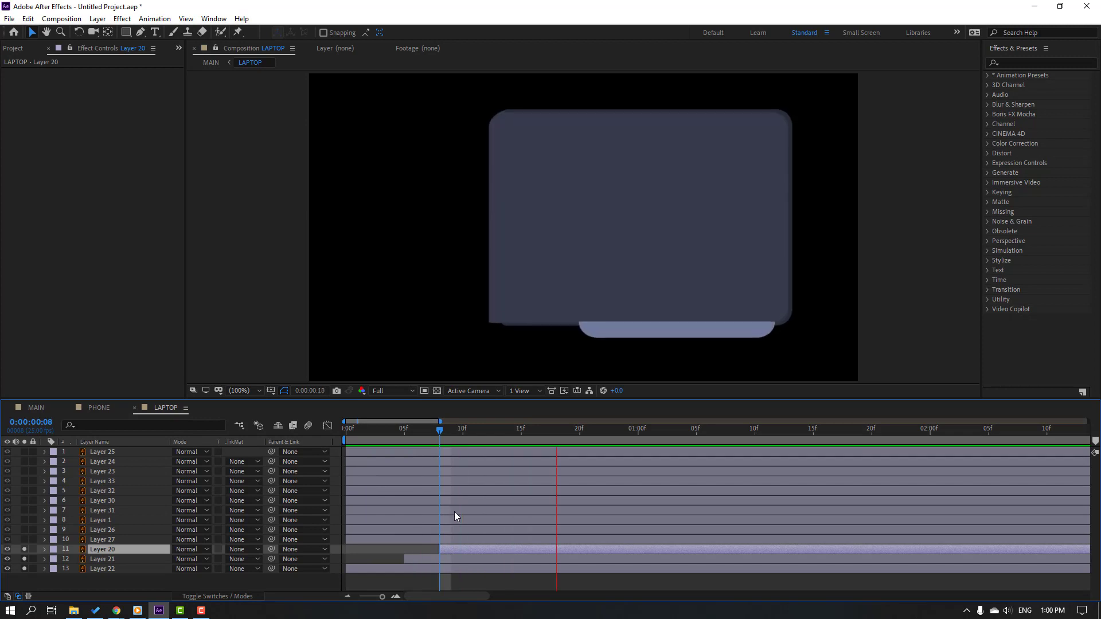
{"action": "left_click_drag", "start_coordinate": [439, 433], "coordinate": [346, 433]}
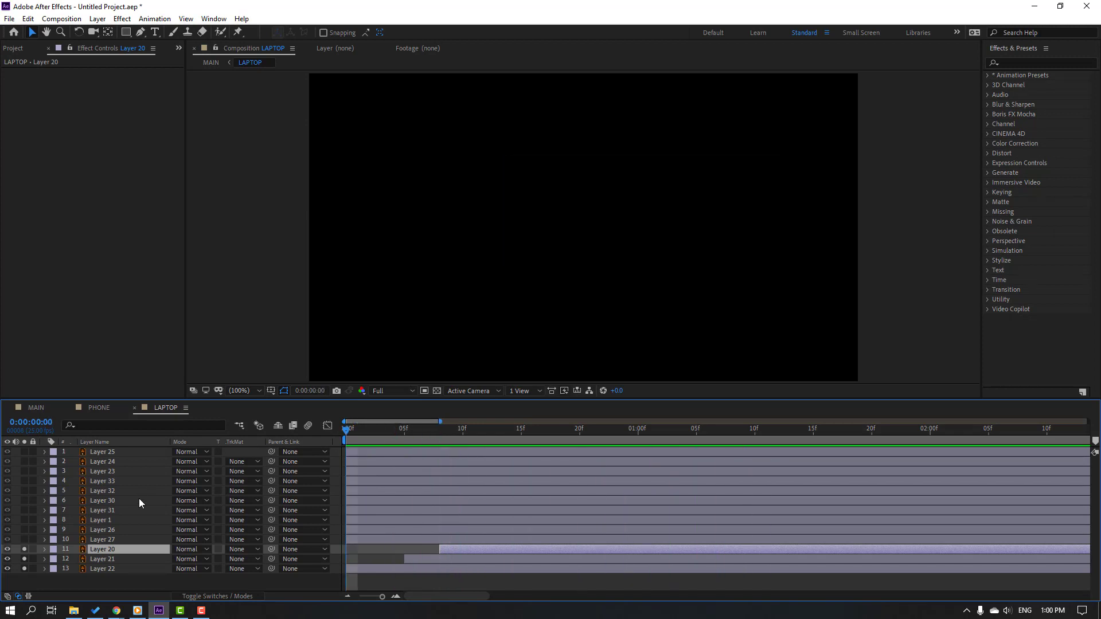
Solo Layer 27, paste the scale-in keyframes, and start it just after frame 8
{"action": "left_click", "coordinate": [101, 539]}
{"action": "left_click", "coordinate": [23, 540]}
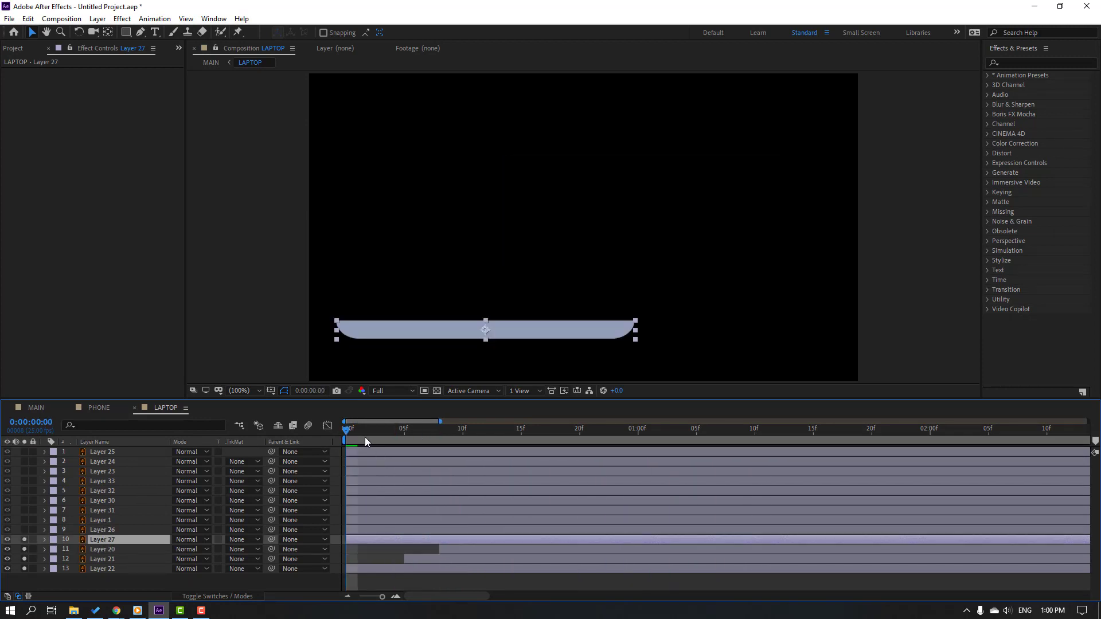
{"action": "key", "text": "ctrl+v"}
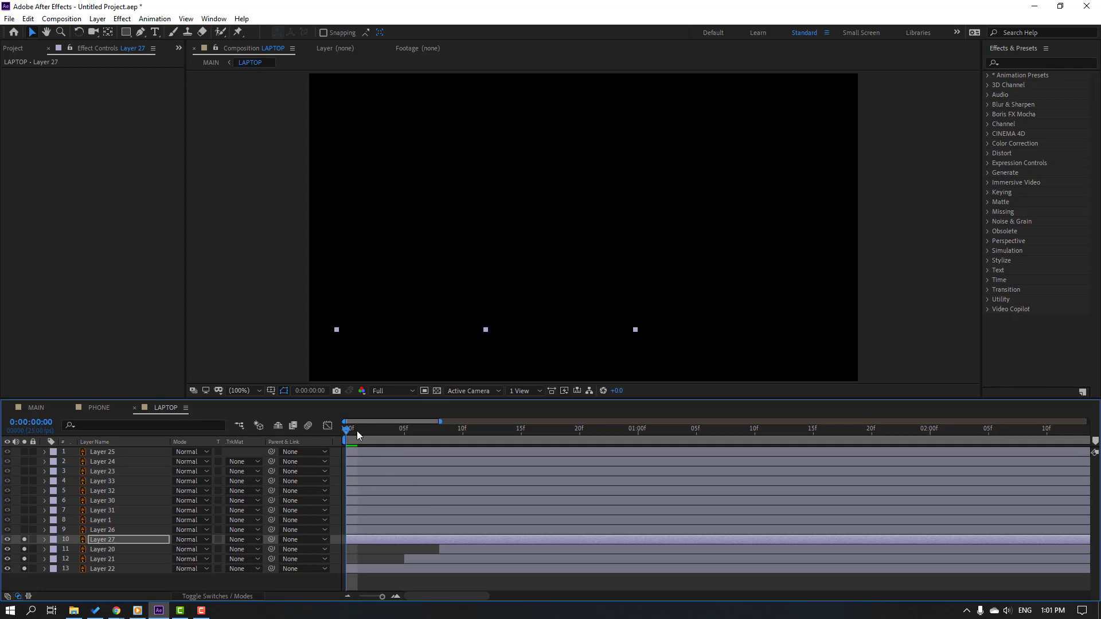
{"action": "left_click_drag", "start_coordinate": [357, 436], "coordinate": [442, 434]}
{"action": "left_click_drag", "start_coordinate": [364, 538], "coordinate": [469, 543]}
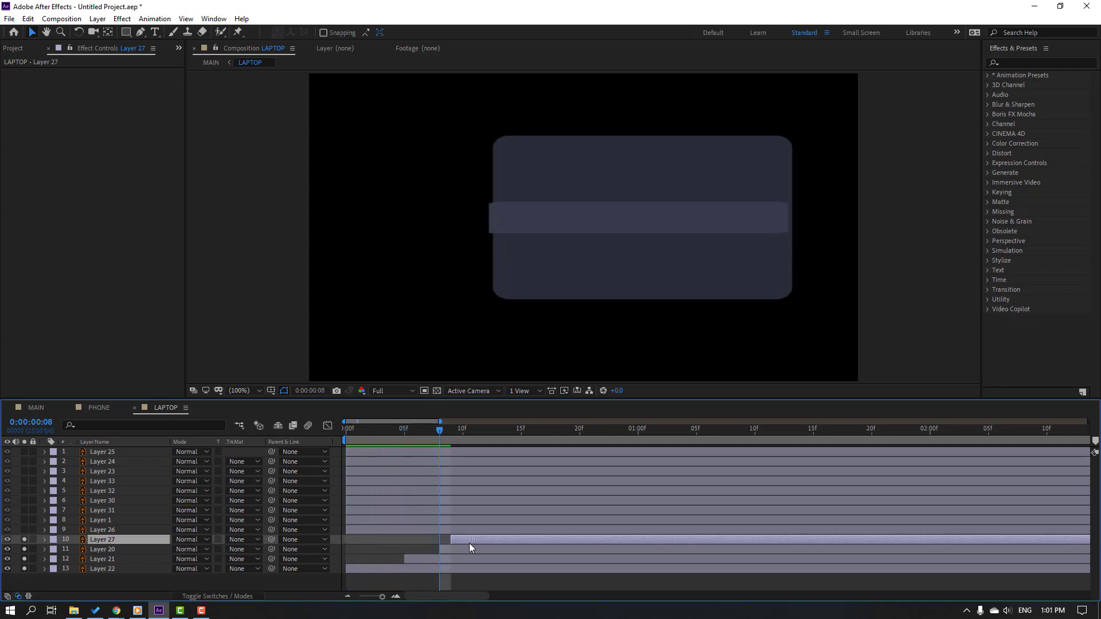
Set Layer 27's first Scale keyframe to 0, 100% so it widens from zero
{"action": "left_click_drag", "start_coordinate": [460, 437], "coordinate": [637, 435]}
{"action": "key", "text": "u"}
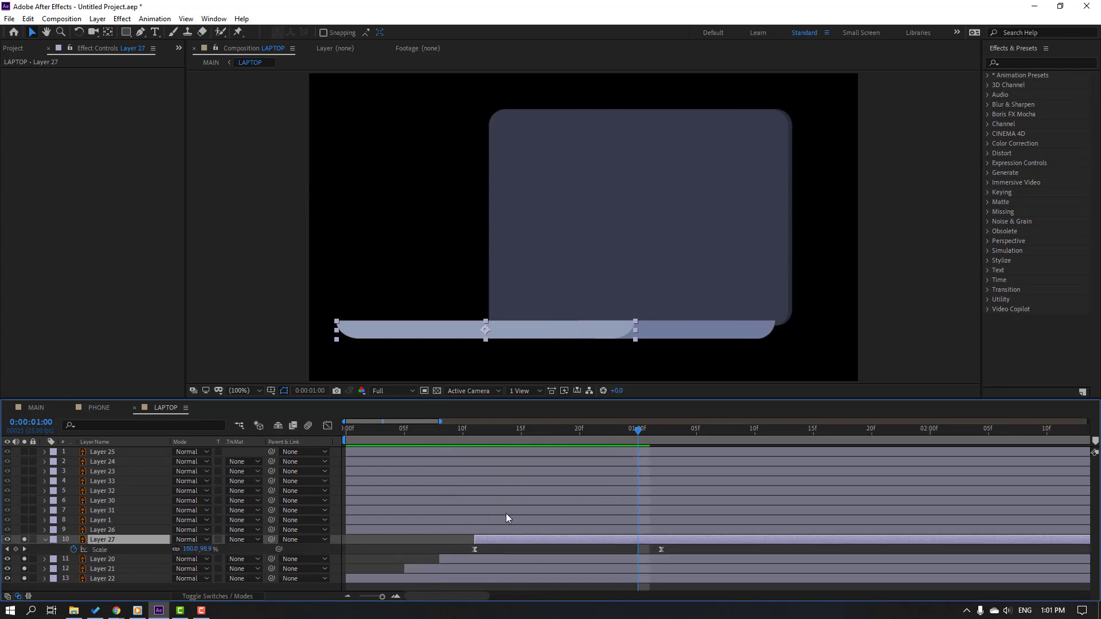
{"action": "left_click_drag", "start_coordinate": [510, 437], "coordinate": [469, 442]}
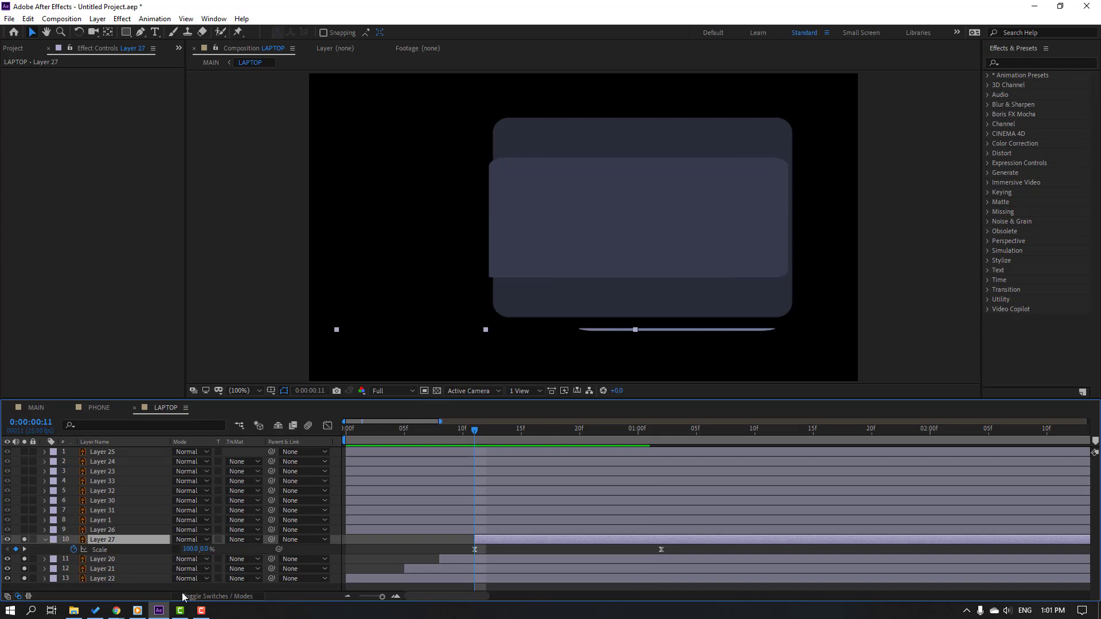
{"action": "left_click", "coordinate": [204, 550]}
{"action": "type", "text": "1"}
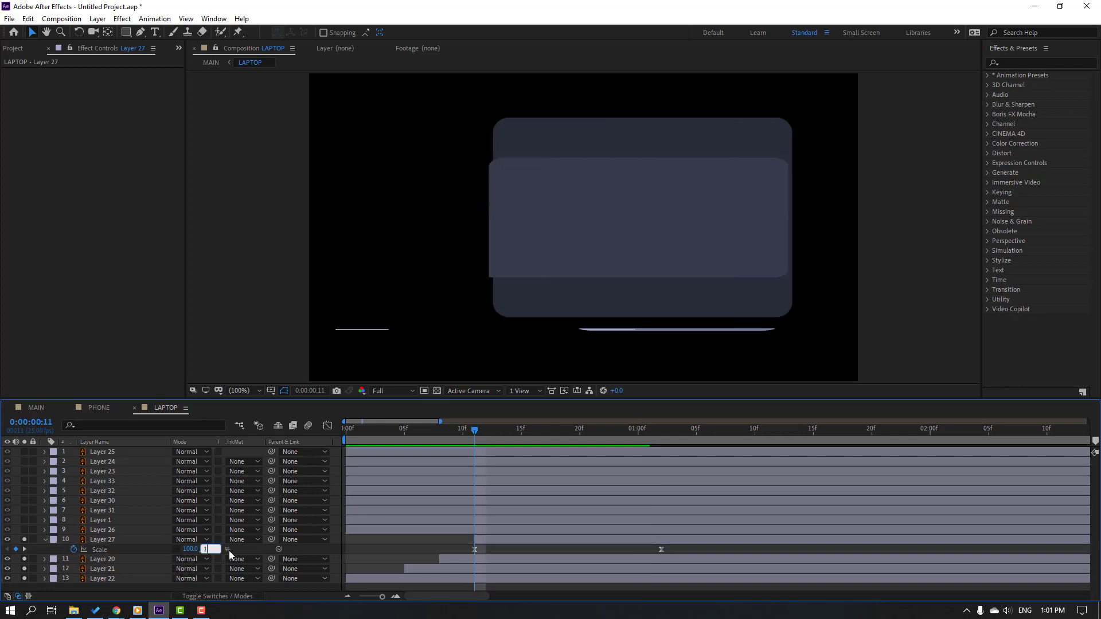
{"action": "type", "text": "00"}
{"action": "key", "text": "Return"}
{"action": "left_click", "coordinate": [191, 550]}
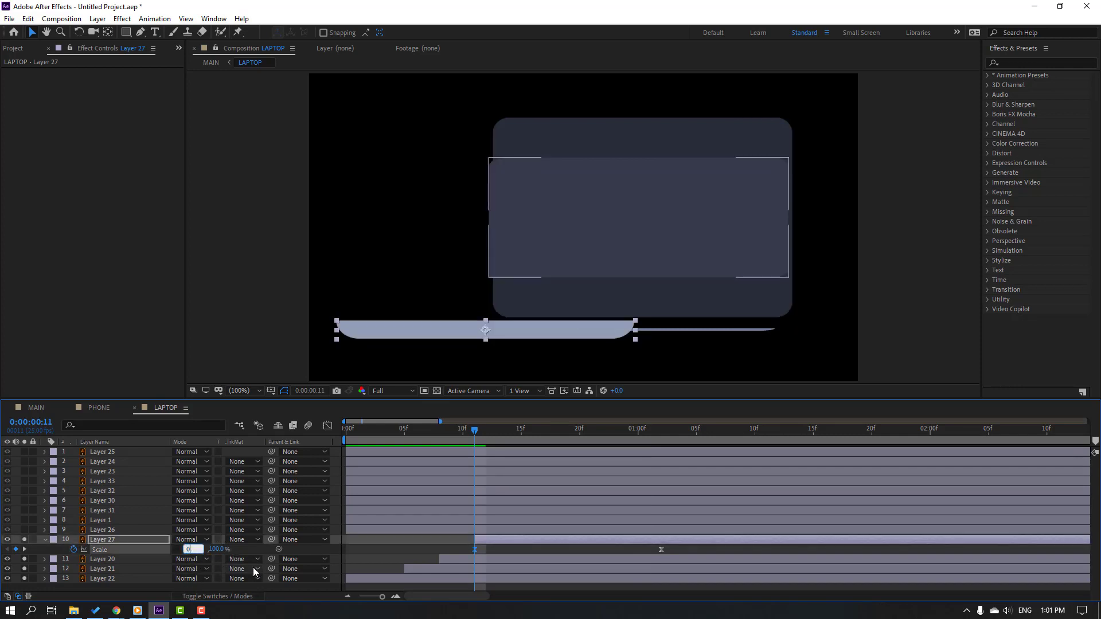
{"action": "type", "text": "0"}
{"action": "key", "text": "Return"}
{"action": "left_click_drag", "start_coordinate": [480, 432], "coordinate": [557, 434]}
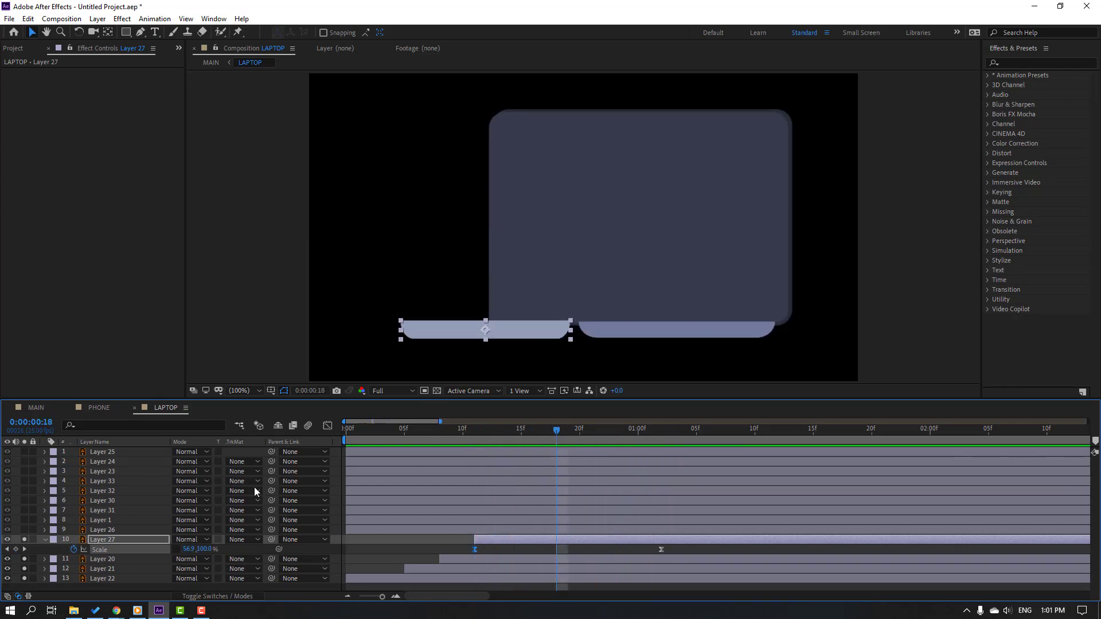
Slide Layer 27 earlier to start around 6f and preview the laptop animation
{"action": "left_click", "coordinate": [44, 540]}
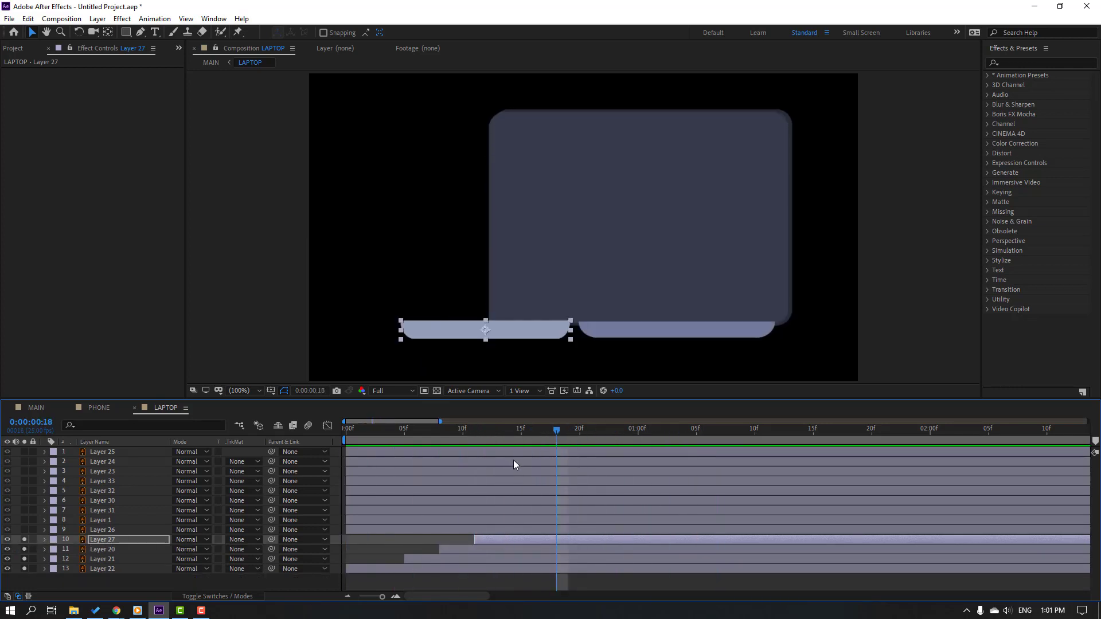
{"action": "left_click_drag", "start_coordinate": [504, 434], "coordinate": [445, 434]}
{"action": "left_click_drag", "start_coordinate": [493, 541], "coordinate": [517, 555]}
{"action": "double_click", "coordinate": [463, 551]}
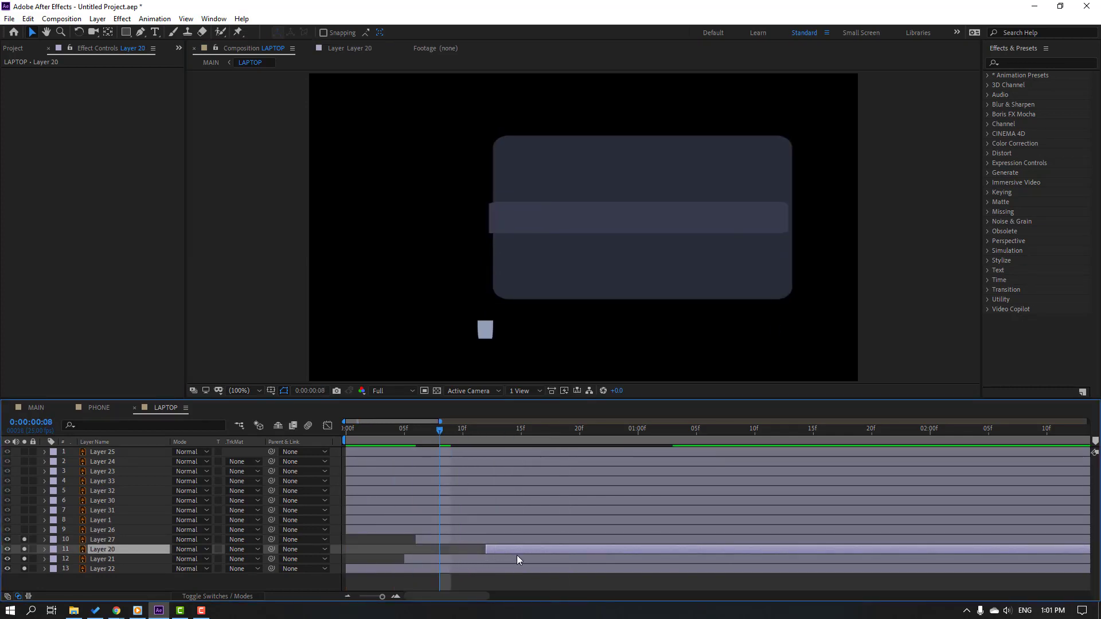
{"action": "key", "text": "space"}
{"action": "left_click", "coordinate": [404, 429]}
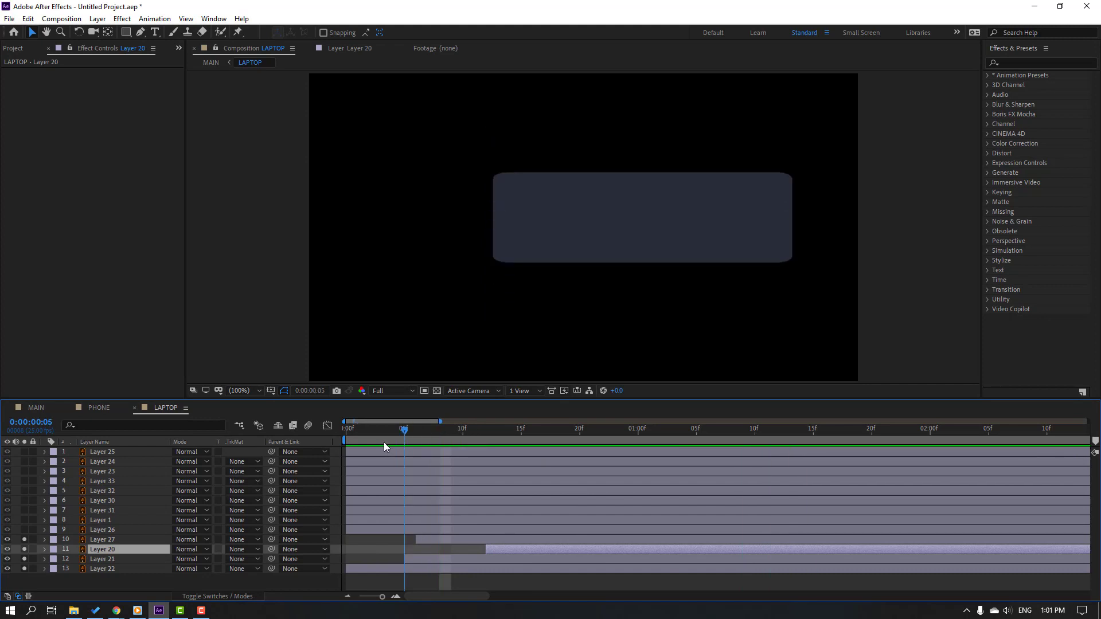
{"action": "key", "text": "Home"}
{"action": "left_click", "coordinate": [102, 531]}
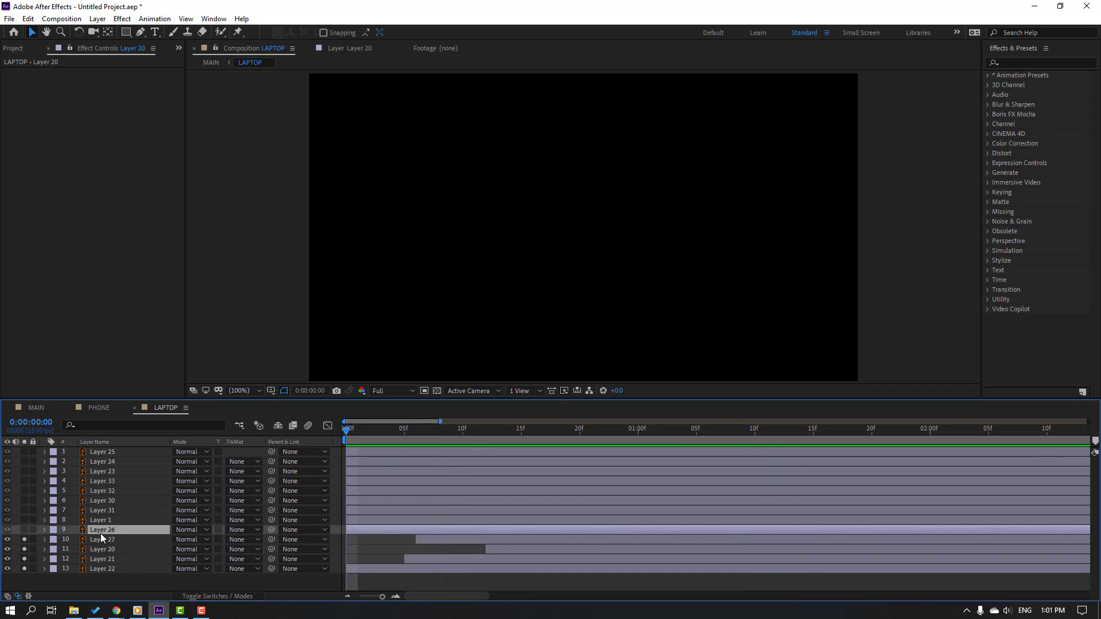
Solo Layer 26 and delay it to start around 8f
{"action": "left_click", "coordinate": [23, 531]}
{"action": "left_click_drag", "start_coordinate": [350, 429], "coordinate": [521, 435]}
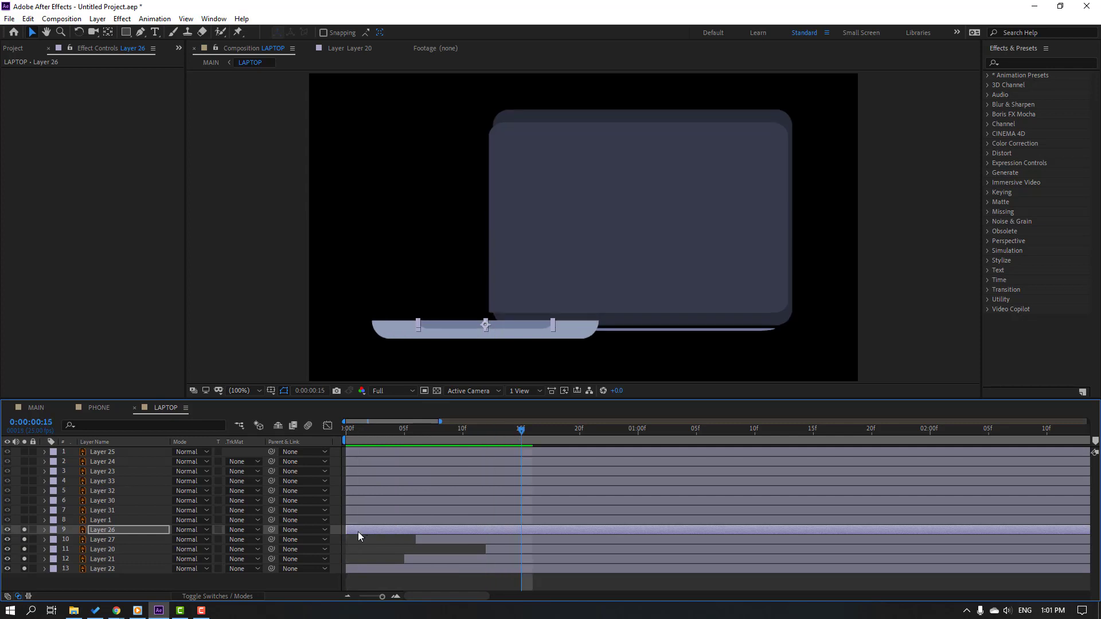
{"action": "left_click_drag", "start_coordinate": [358, 531], "coordinate": [500, 528]}
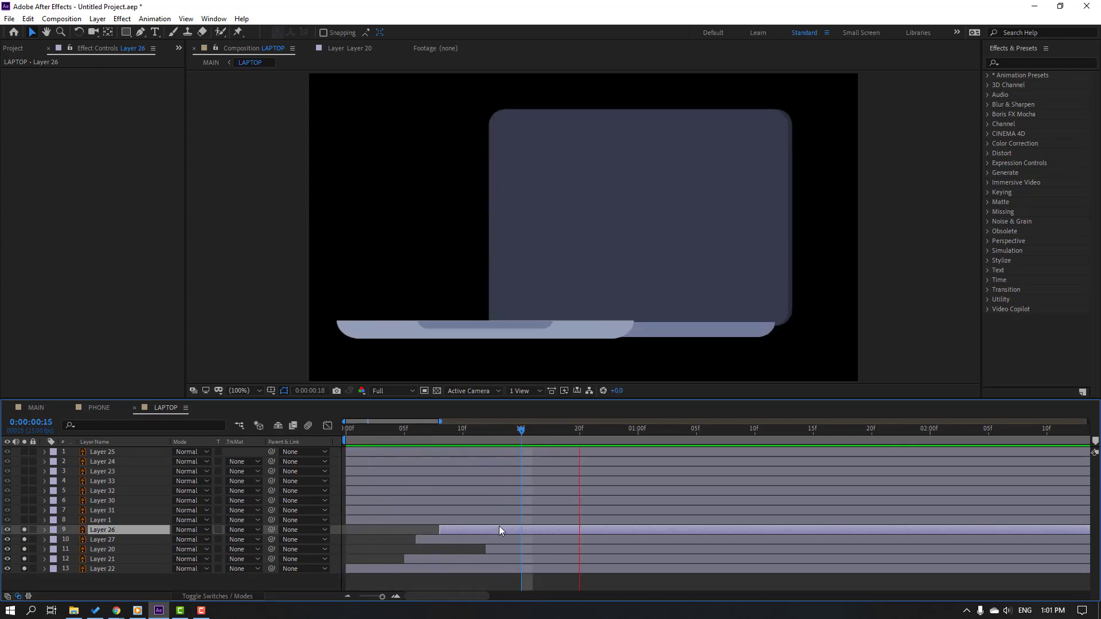
{"action": "left_click_drag", "start_coordinate": [493, 434], "coordinate": [247, 473]}
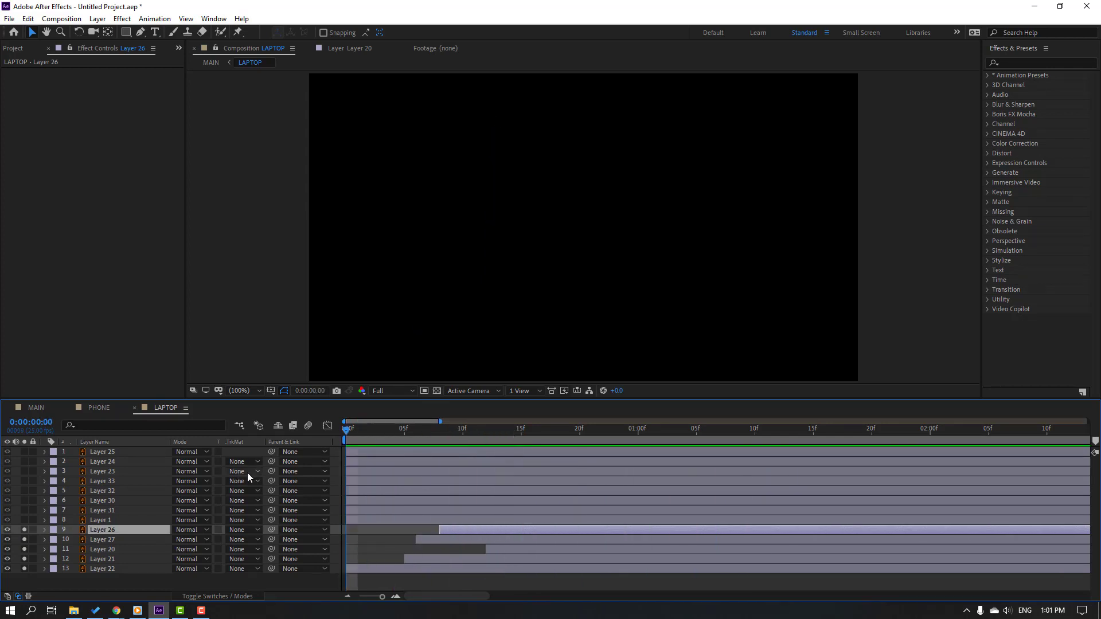
Paste the scale-in keyframes onto Layer 1, the Internet Banking screen, start it at frame 9, and preview
{"action": "left_click", "coordinate": [103, 521]}
{"action": "left_click", "coordinate": [25, 520]}
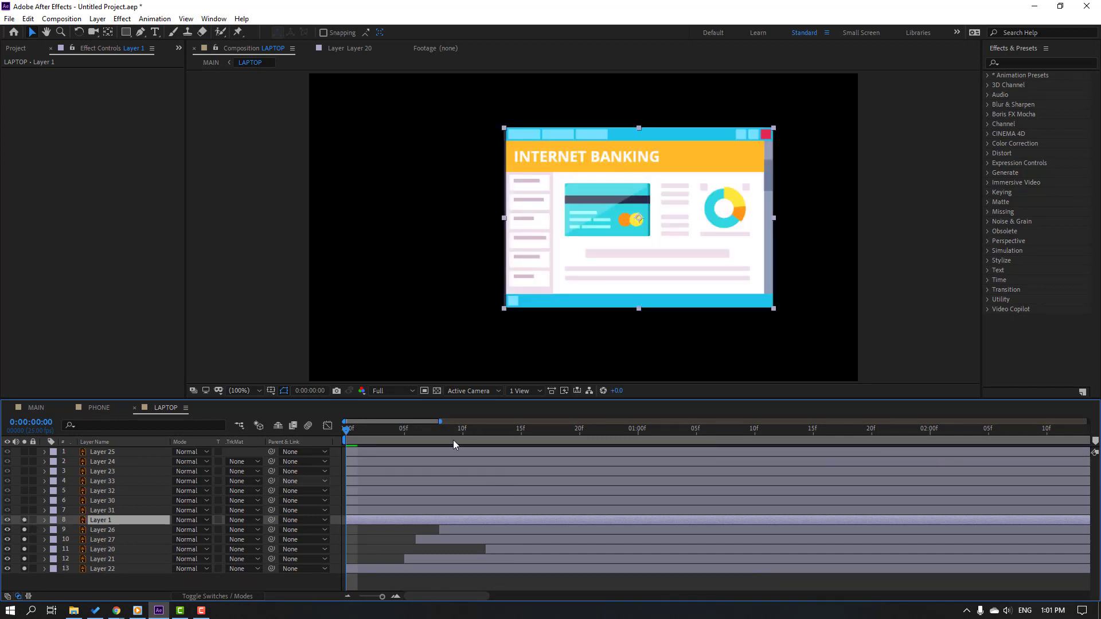
{"action": "key", "text": "Return"}
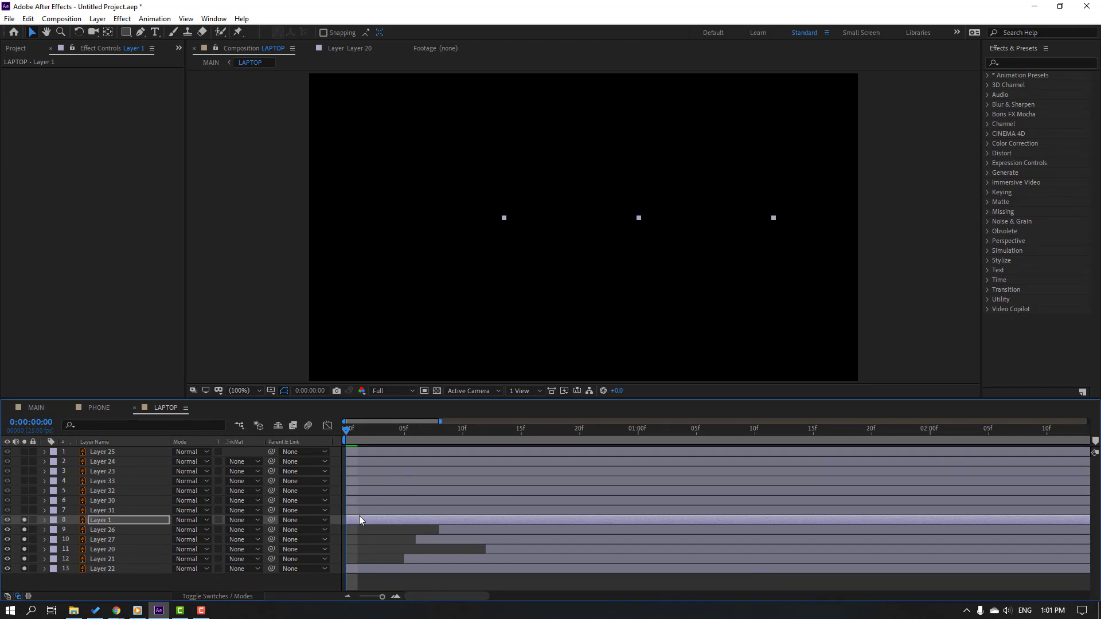
{"action": "left_click_drag", "start_coordinate": [359, 517], "coordinate": [464, 514]}
{"action": "key", "text": "space"}
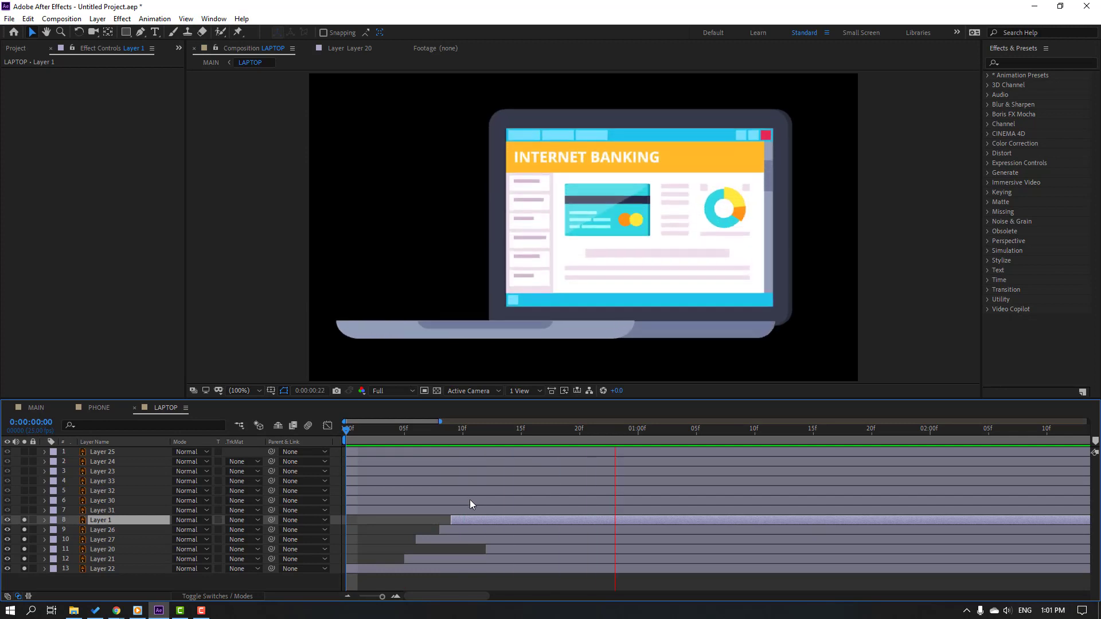
Solo Layer 31 and set its first Scale keyframe to 0, 100%
{"action": "left_click", "coordinate": [39, 514]}
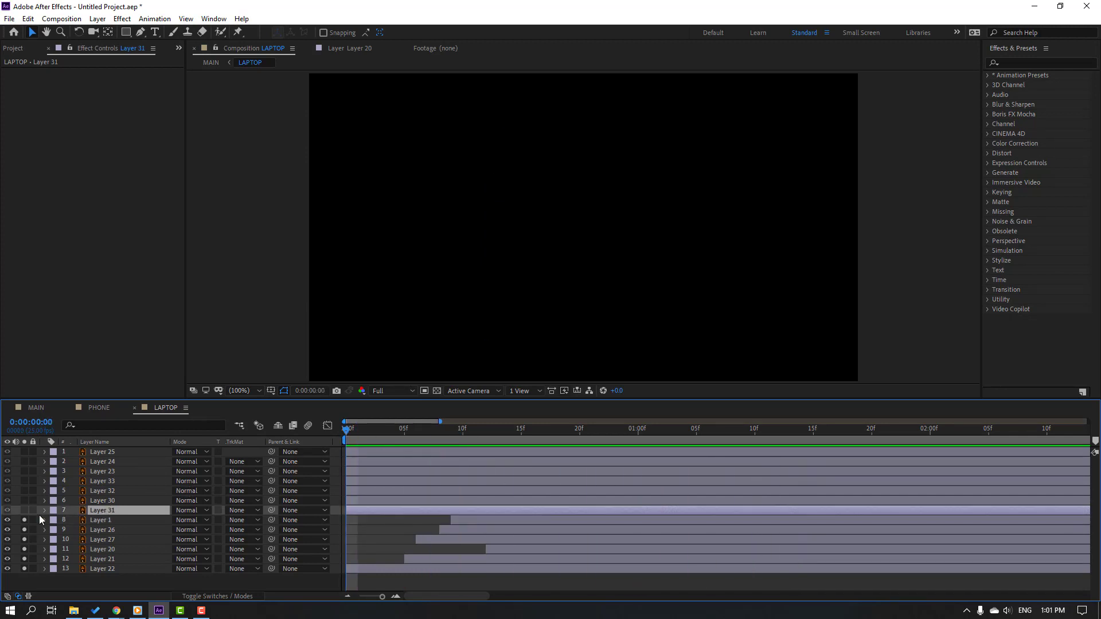
{"action": "left_click", "coordinate": [24, 510]}
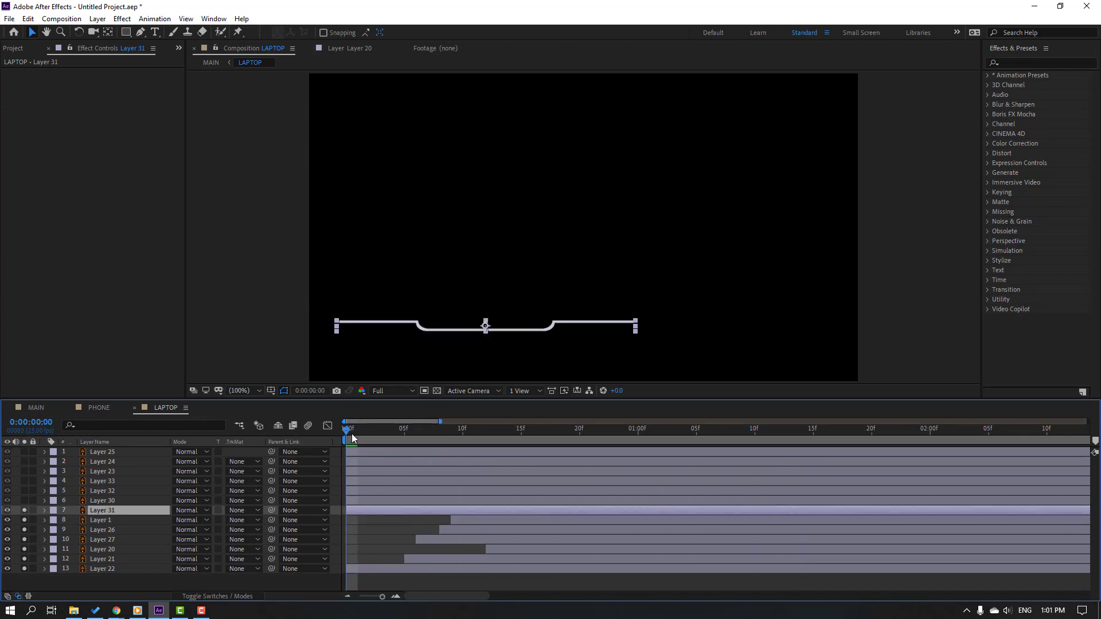
{"action": "mouse_move", "coordinate": [352, 433]}
{"action": "left_mouse_down"}
{"action": "mouse_move", "coordinate": [548, 431]}
{"action": "mouse_move", "coordinate": [345, 435]}
{"action": "left_mouse_up"}
{"action": "key", "text": "s"}
{"action": "left_click", "coordinate": [371, 534]}
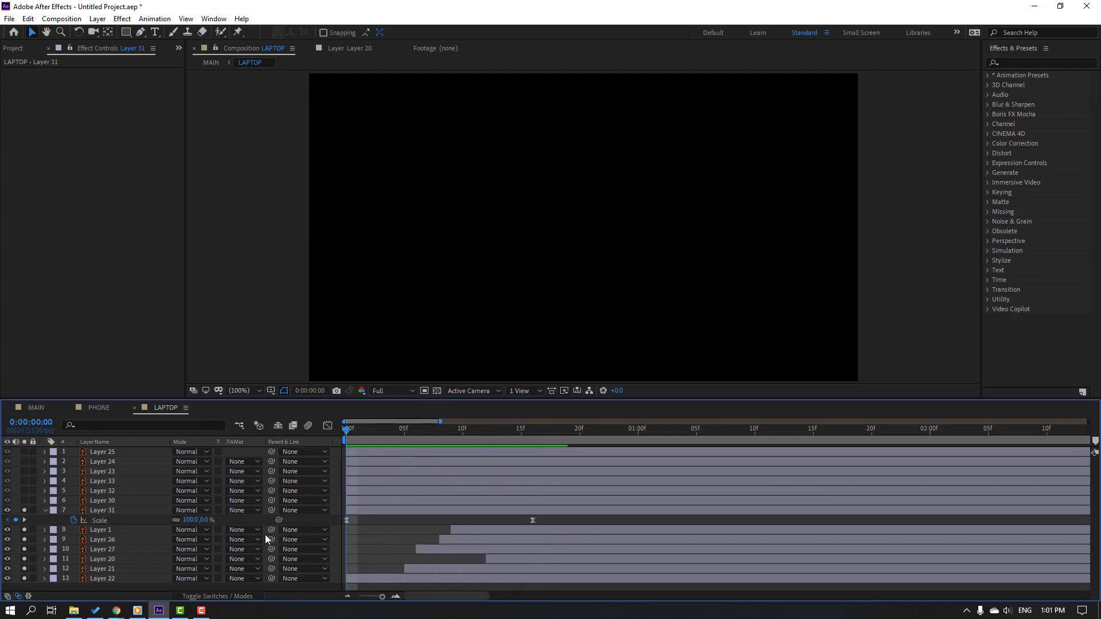
{"action": "left_click", "coordinate": [204, 520]}
{"action": "type", "text": "100"}
{"action": "key", "text": "Return"}
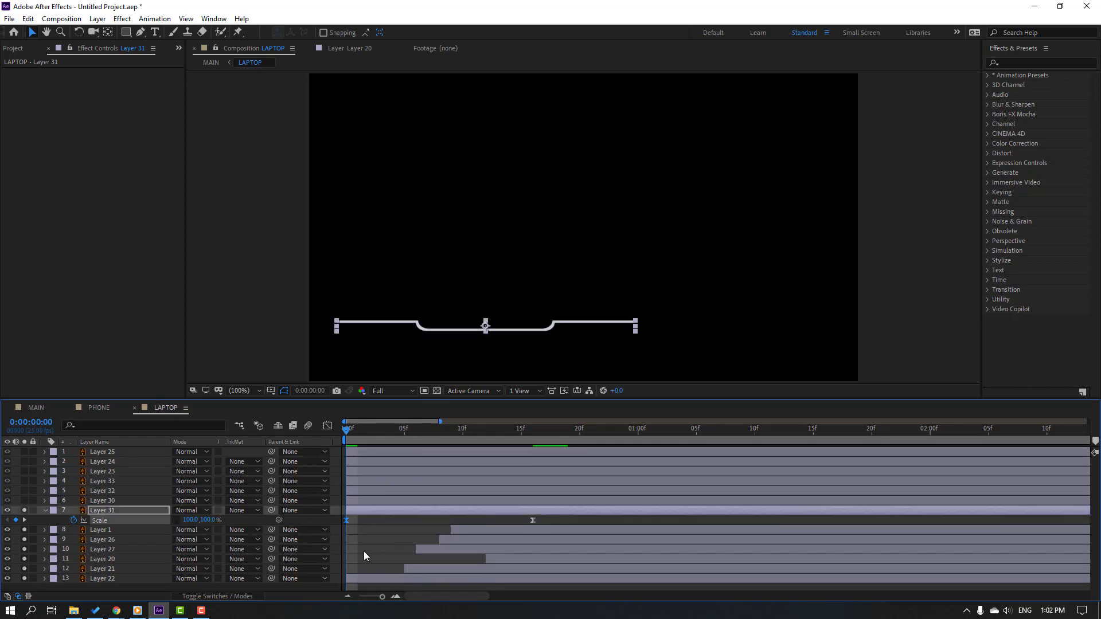
{"action": "left_click", "coordinate": [189, 520]}
{"action": "type", "text": "0"}
{"action": "key", "text": "Return"}
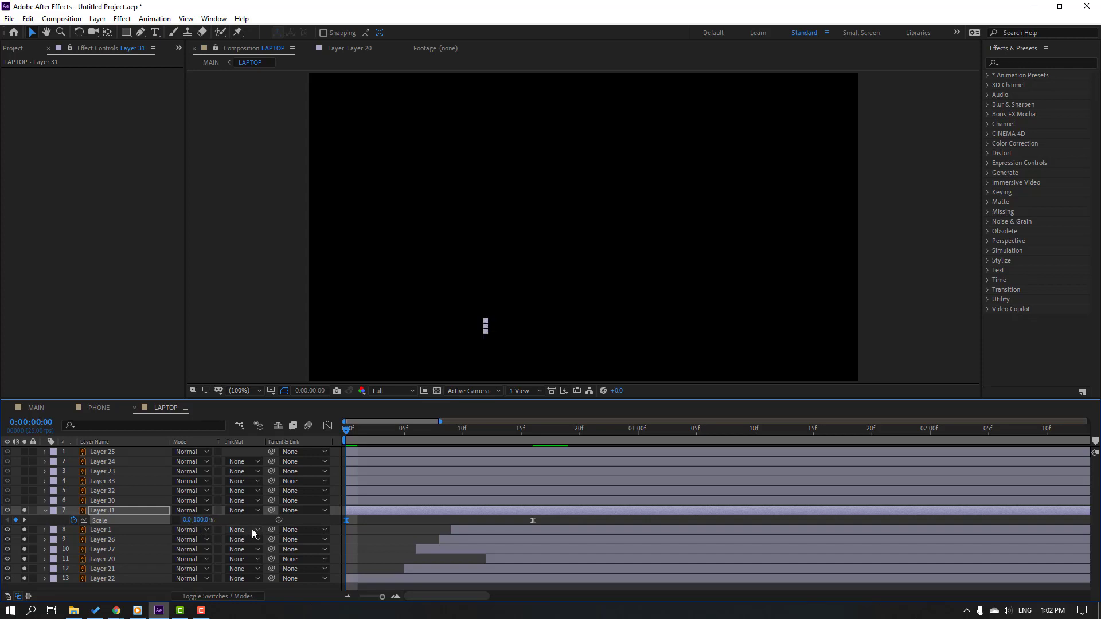
Shift Layer 31 four frames later and preview the laptop animation
{"action": "key", "text": "s"}
{"action": "key", "text": "space"}
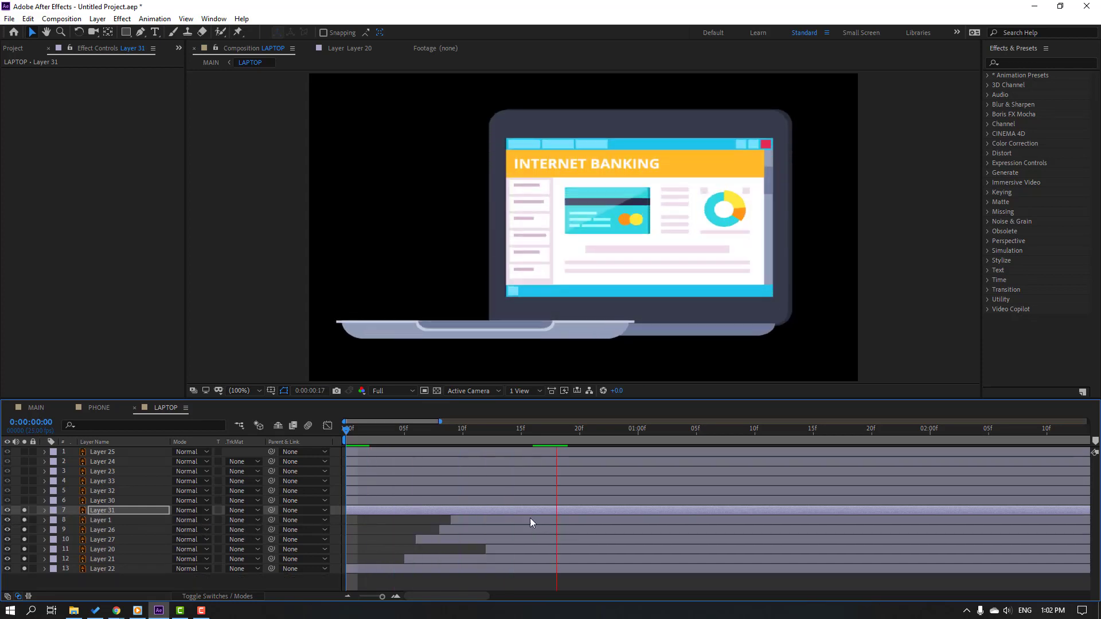
{"action": "key", "text": "space"}
{"action": "left_click_drag", "start_coordinate": [365, 511], "coordinate": [459, 511]}
{"action": "key", "text": "space"}
{"action": "key", "text": "space"}
{"action": "key", "text": "space"}
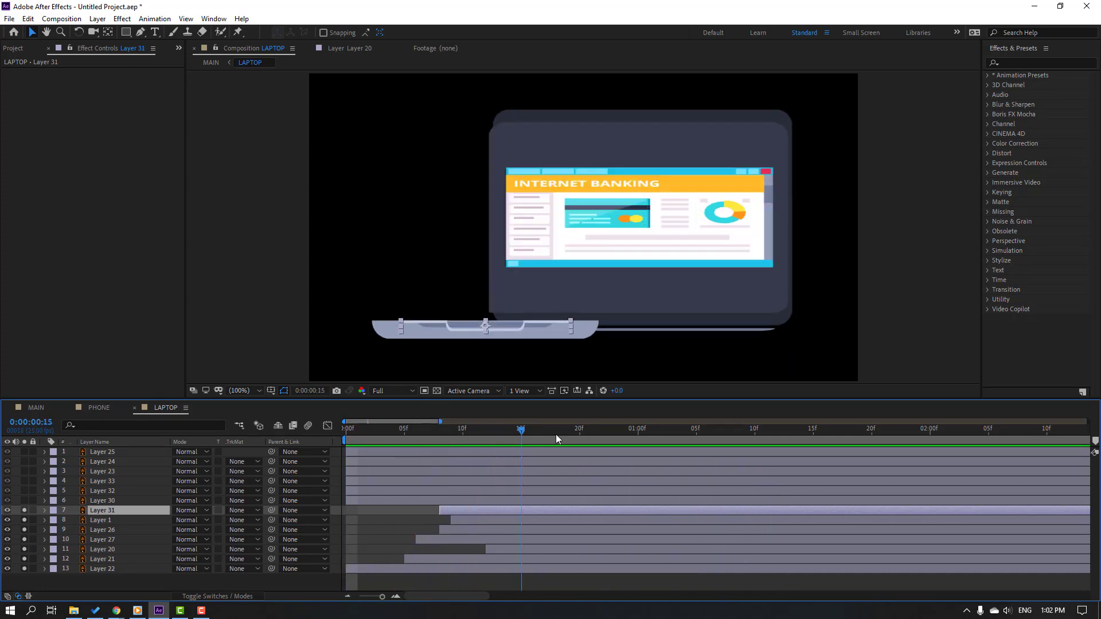
{"action": "key", "text": "space"}
{"action": "left_click", "coordinate": [108, 501]}
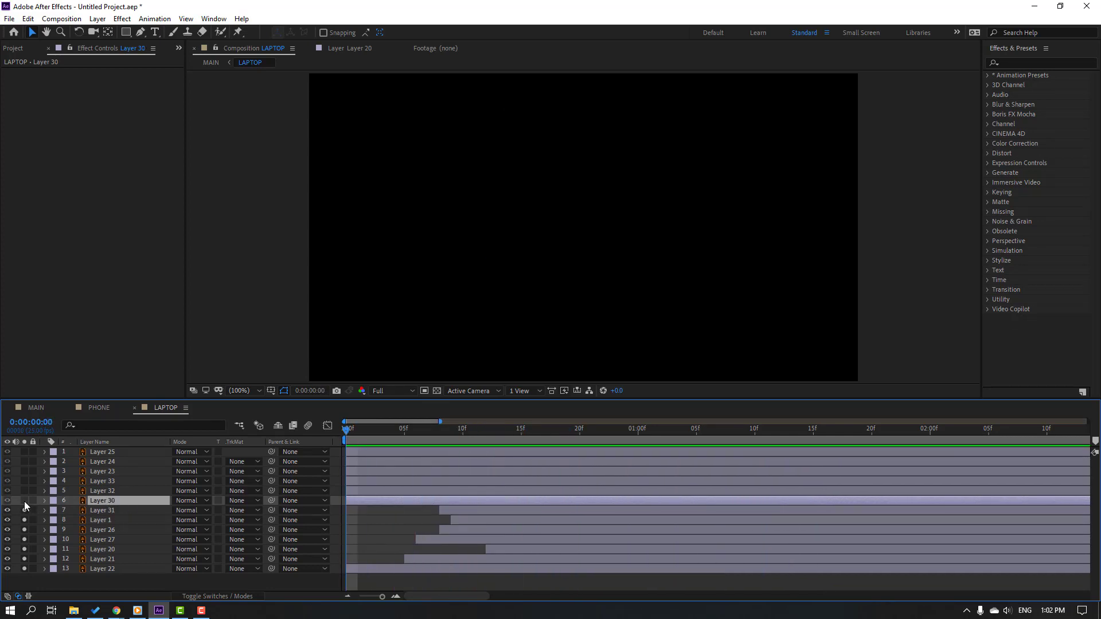
Solo Layer 30, shift it to start later, and preview the staggered laptop
{"action": "left_click", "coordinate": [24, 500]}
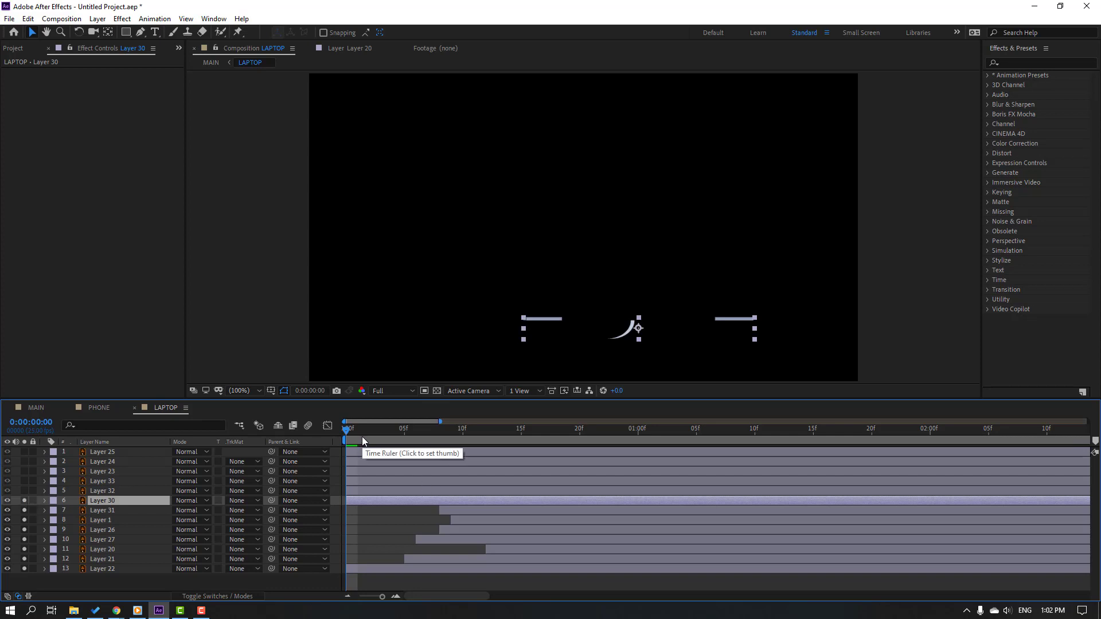
{"action": "left_click_drag", "start_coordinate": [359, 500], "coordinate": [469, 500]}
{"action": "key", "text": "space"}
{"action": "key", "text": "space"}
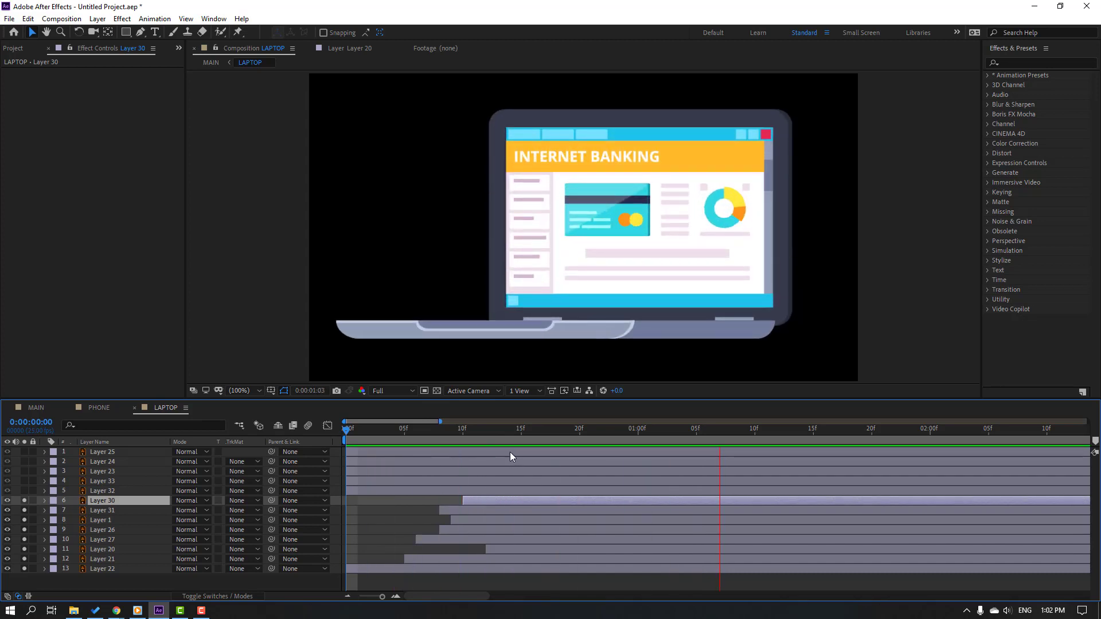
{"action": "key", "text": "space"}
Solo Layer 32 and shift it to start near frame 9, previewing along the way
{"action": "left_click", "coordinate": [112, 490]}
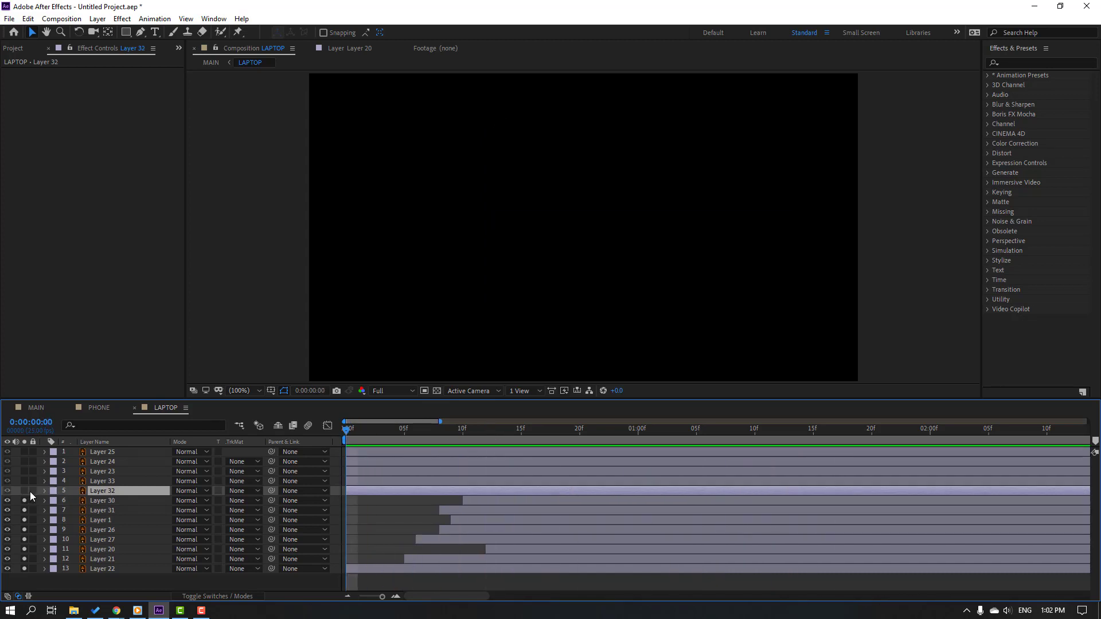
{"action": "left_click", "coordinate": [25, 491]}
{"action": "left_click", "coordinate": [385, 535]}
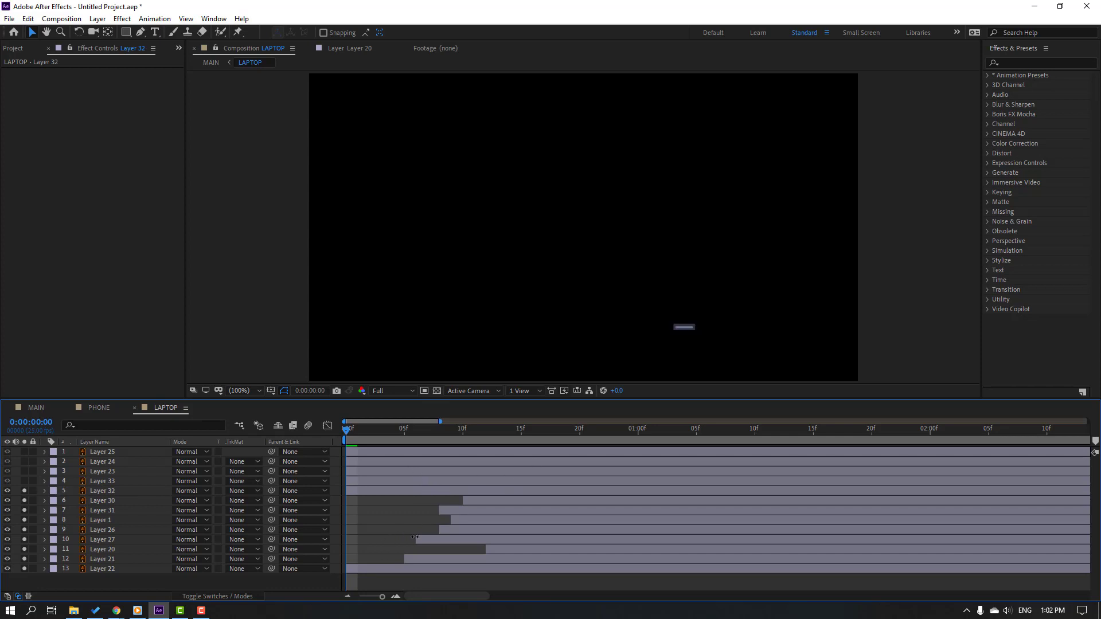
{"action": "left_click", "coordinate": [101, 490]}
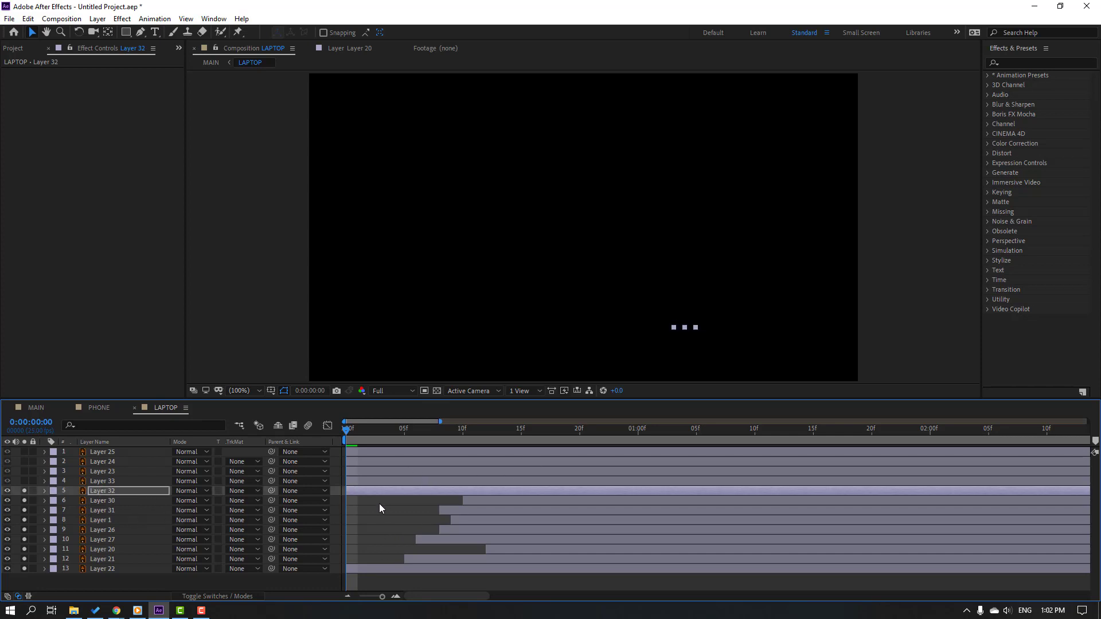
{"action": "left_click_drag", "start_coordinate": [372, 491], "coordinate": [421, 491]}
{"action": "left_click", "coordinate": [407, 511]}
{"action": "key", "text": "space"}
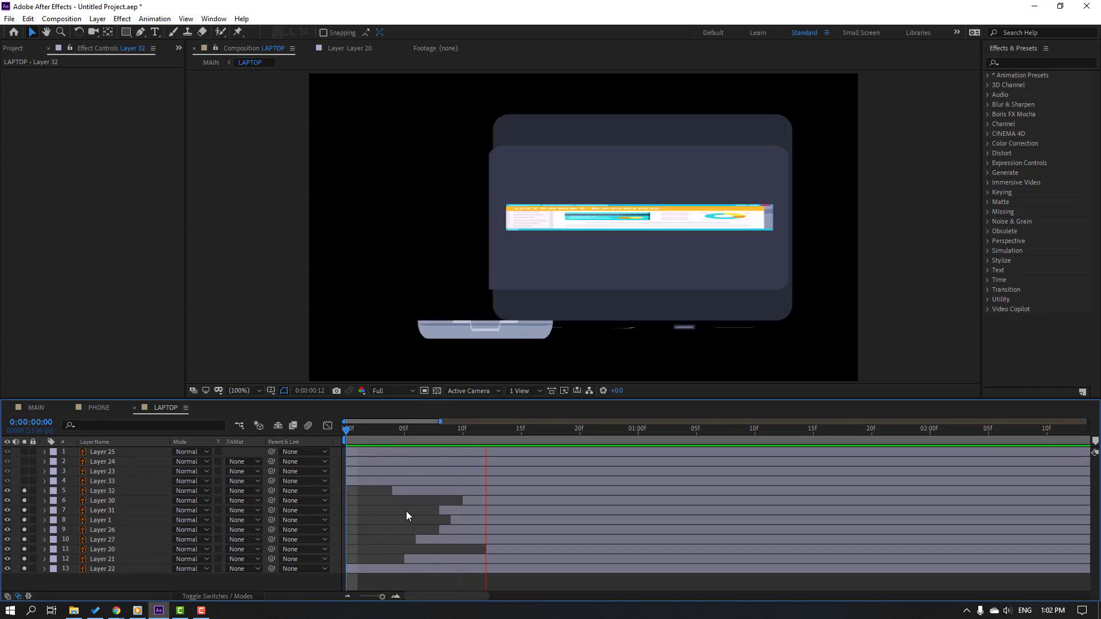
{"action": "key", "text": "space"}
{"action": "left_click_drag", "start_coordinate": [411, 491], "coordinate": [502, 491]}
{"action": "key", "text": "space"}
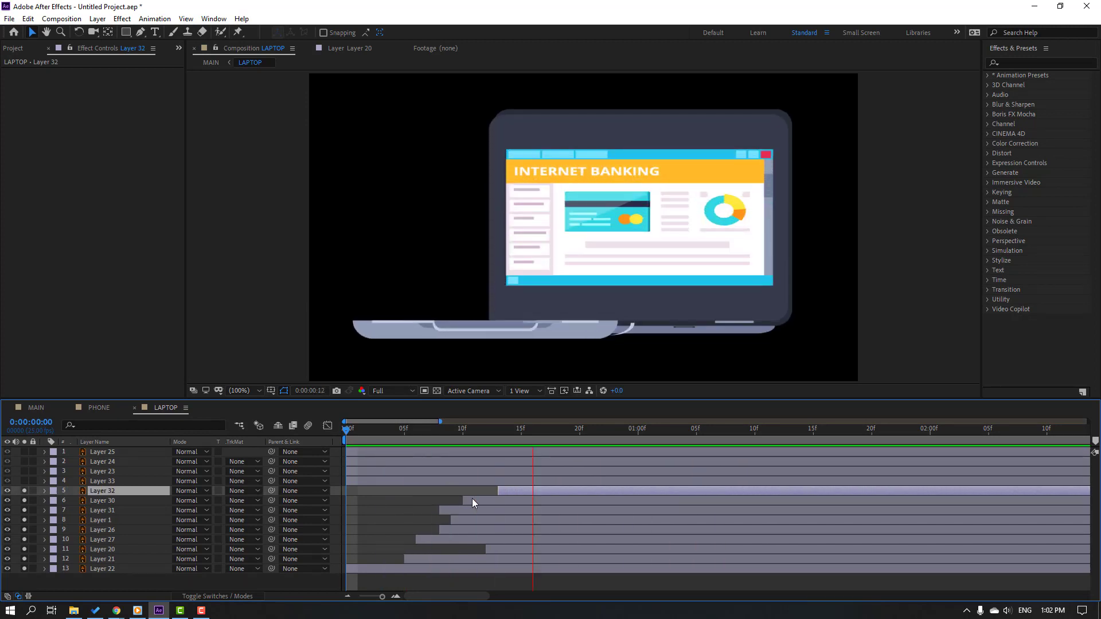
{"action": "key", "text": "space"}
Shift Layers 33 and 23 eight frames later, to about frames 8 and 11
{"action": "left_click", "coordinate": [95, 481]}
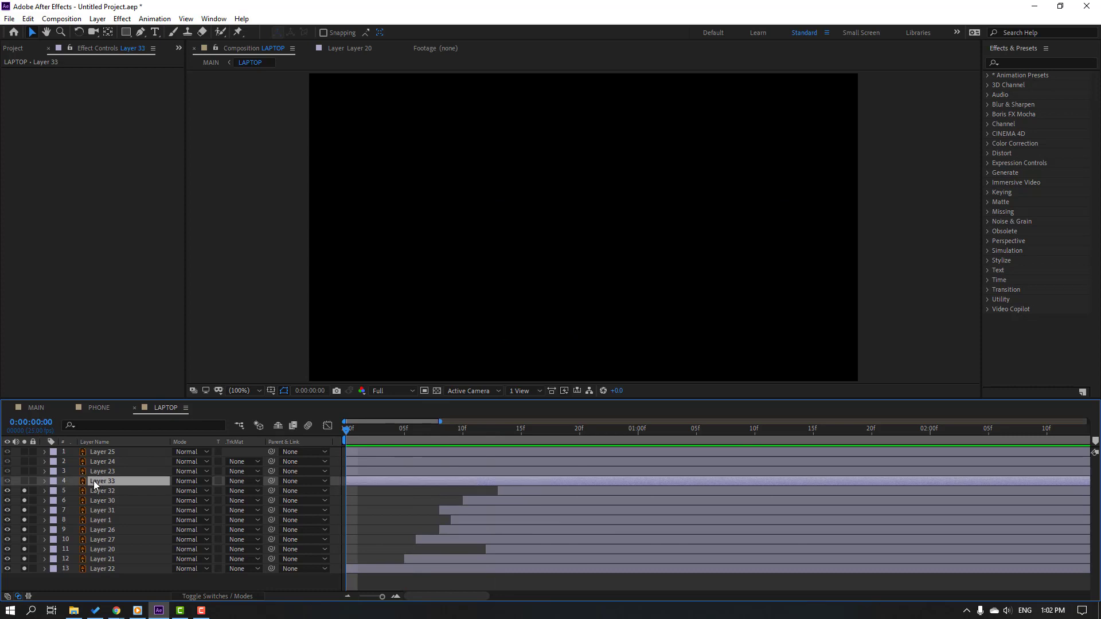
{"action": "left_click", "coordinate": [24, 481]}
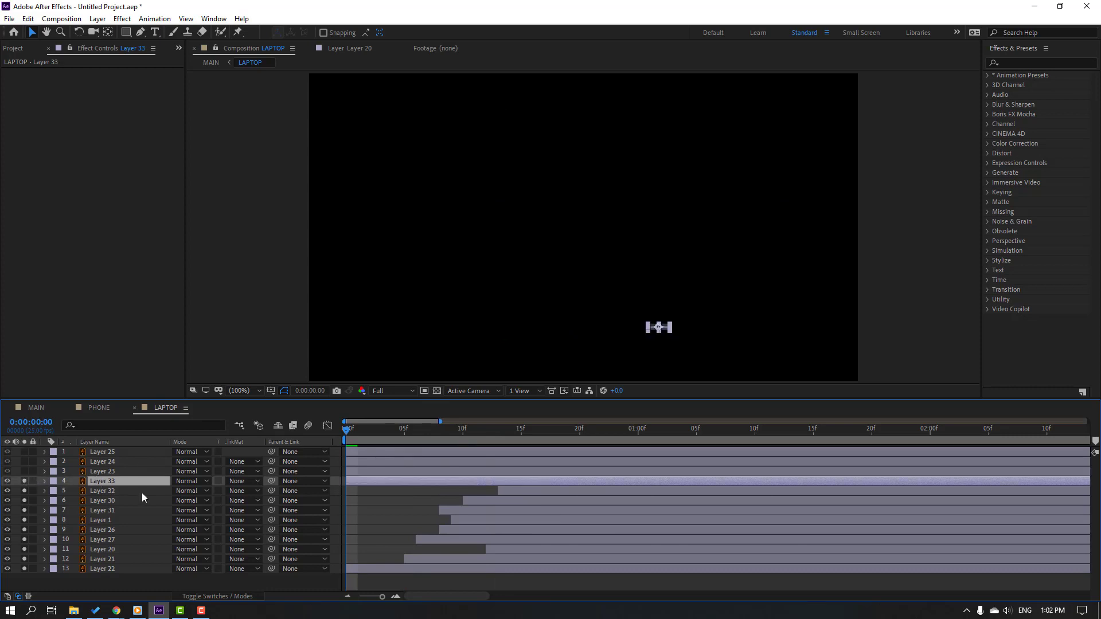
{"action": "left_click", "coordinate": [25, 469]}
{"action": "left_click", "coordinate": [101, 474]}
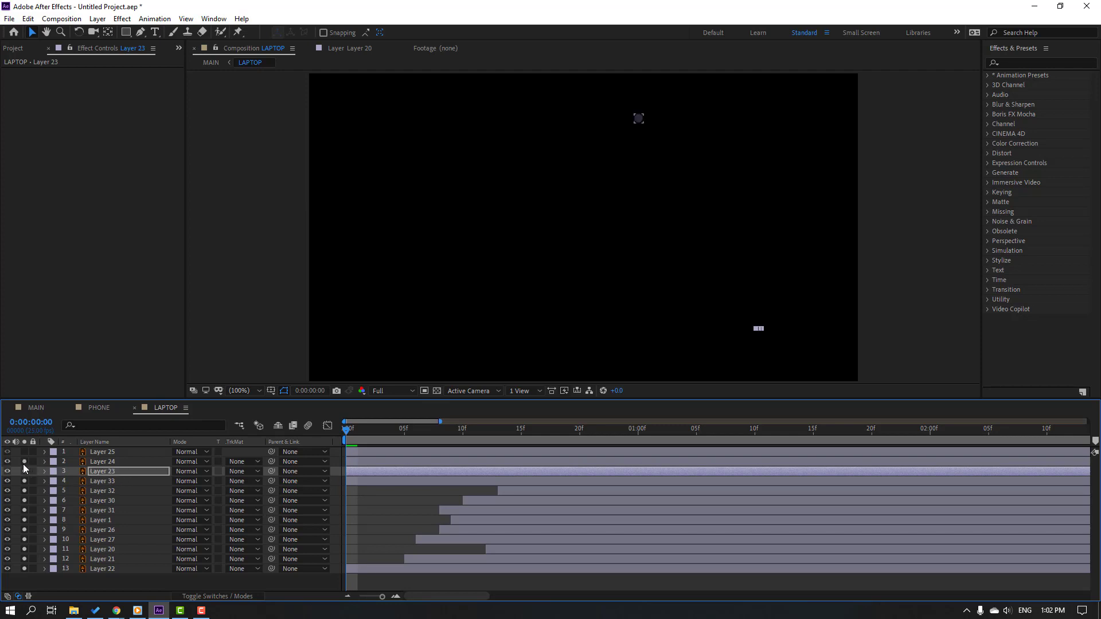
{"action": "left_click", "coordinate": [102, 462]}
{"action": "left_click", "coordinate": [105, 471]}
{"action": "left_click", "coordinate": [107, 480]}
{"action": "left_click", "coordinate": [111, 472], "text": "shift"}
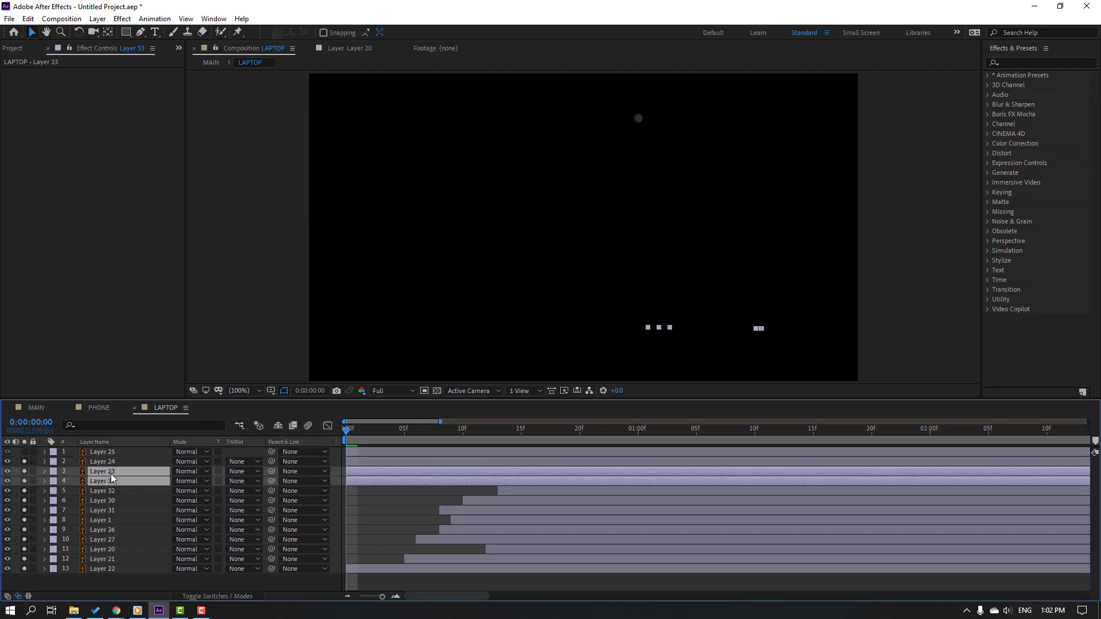
{"action": "left_click_drag", "start_coordinate": [428, 484], "coordinate": [505, 473]}
{"action": "left_click", "coordinate": [433, 497]}
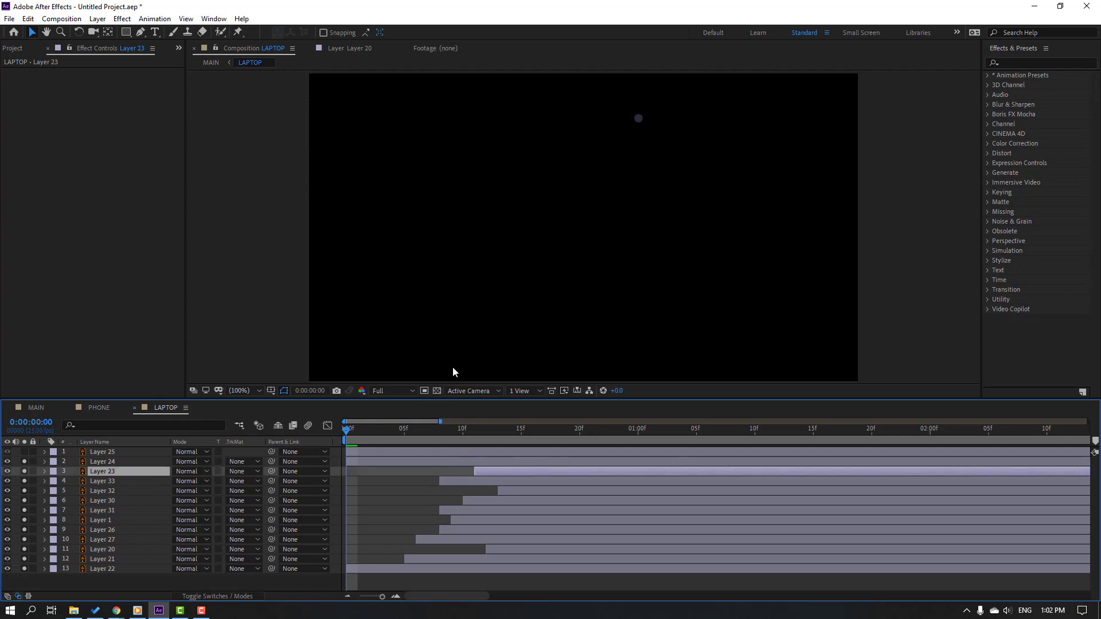
{"action": "left_click", "coordinate": [214, 18]}
Apply Animation Composer's Overshoot Scale From Anchor Point preset to Layer 24 and delay it about seven frames
{"action": "left_click", "coordinate": [250, 108]}
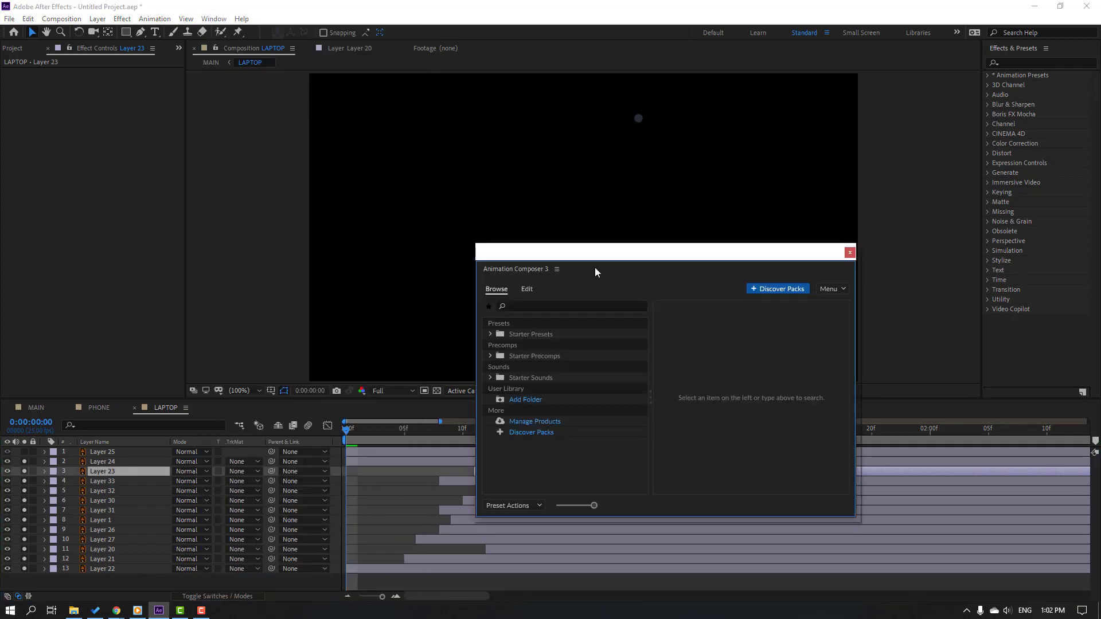
{"action": "left_click", "coordinate": [490, 335]}
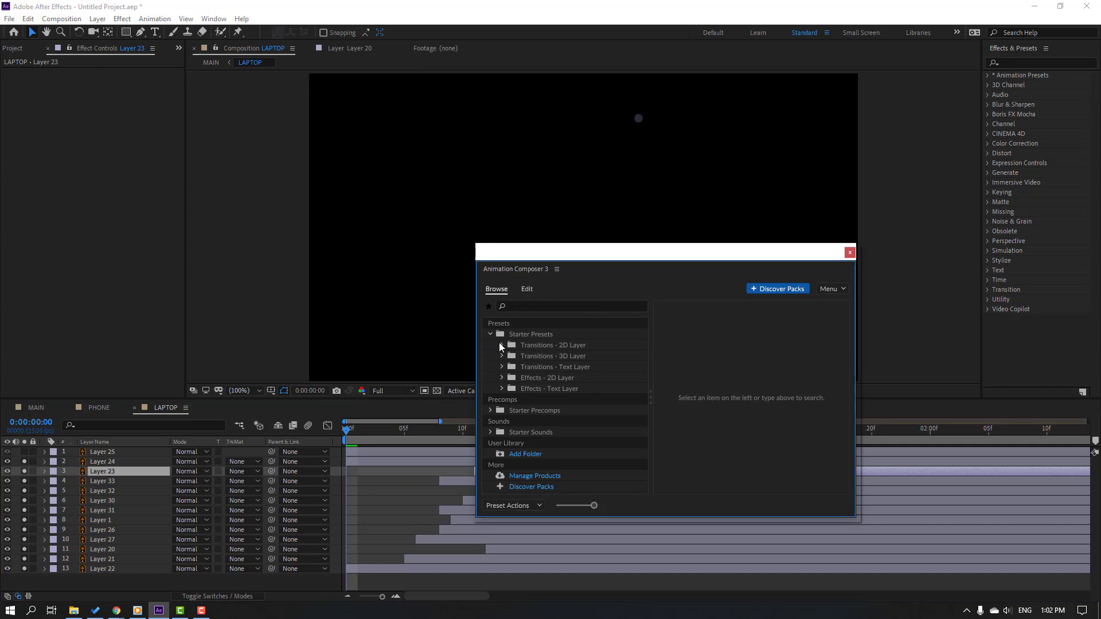
{"action": "left_click", "coordinate": [500, 345]}
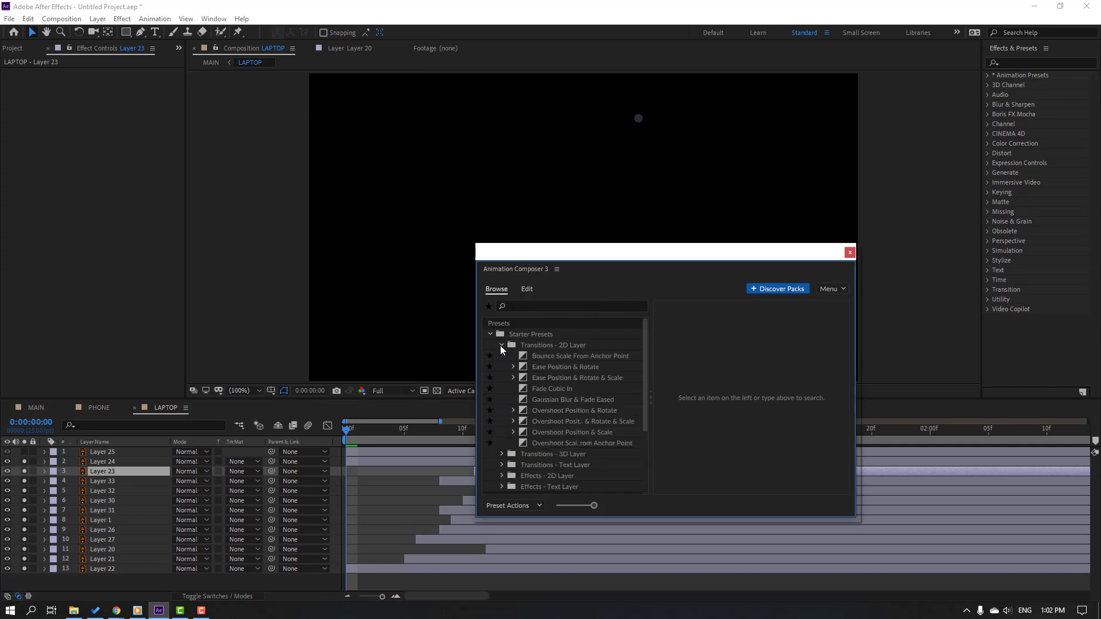
{"action": "left_click", "coordinate": [559, 444]}
{"action": "left_click_drag", "start_coordinate": [660, 252], "coordinate": [808, 324]}
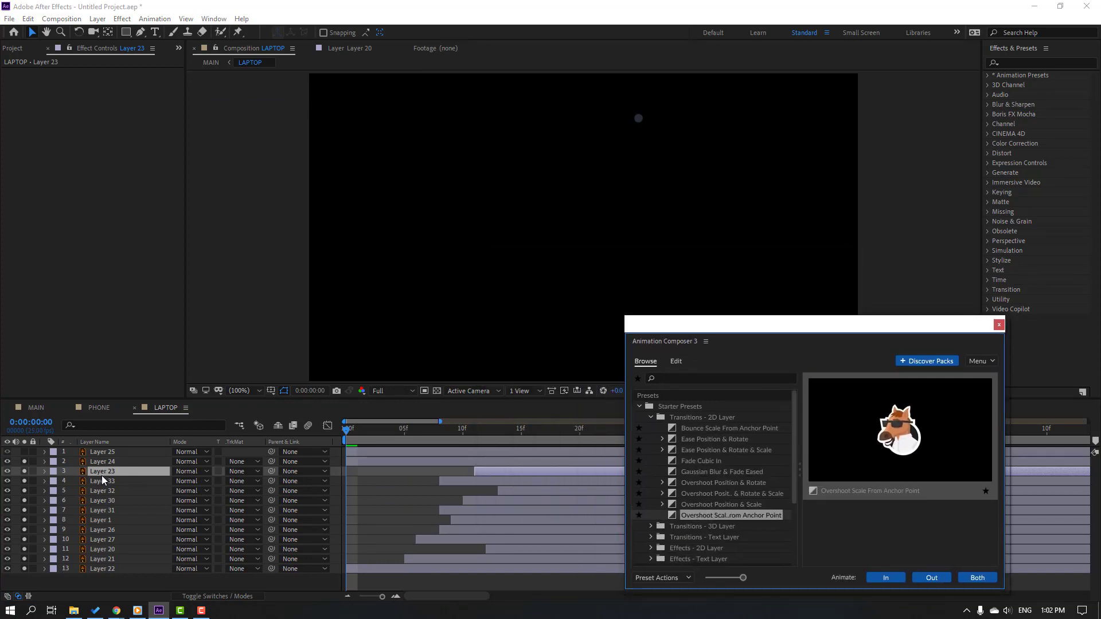
{"action": "left_click", "coordinate": [121, 462]}
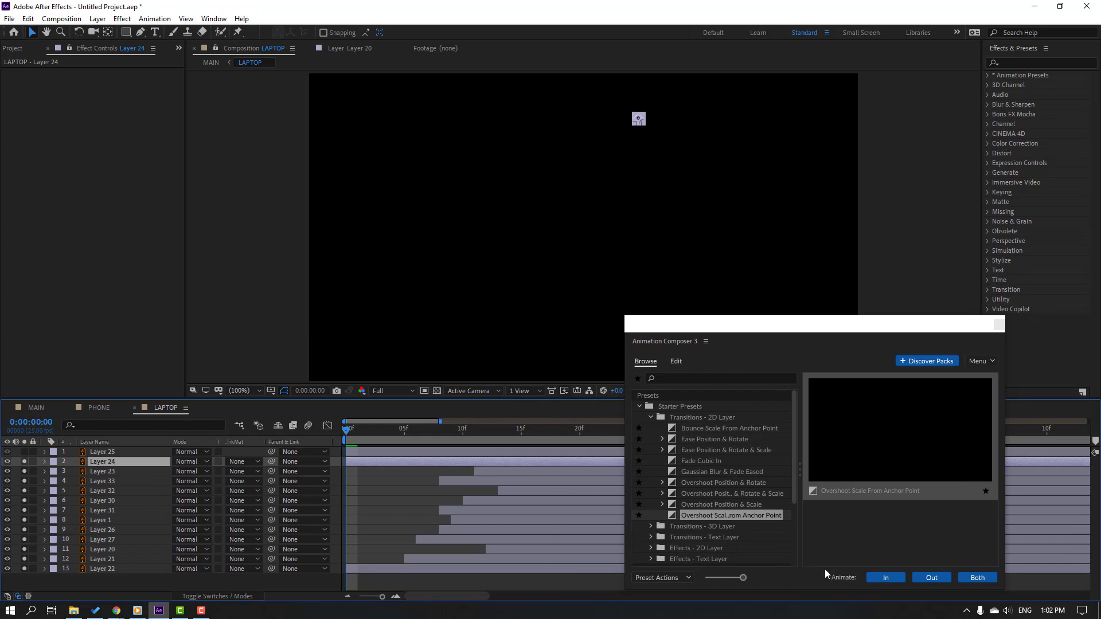
{"action": "left_click", "coordinate": [885, 577]}
{"action": "left_click", "coordinate": [390, 470]}
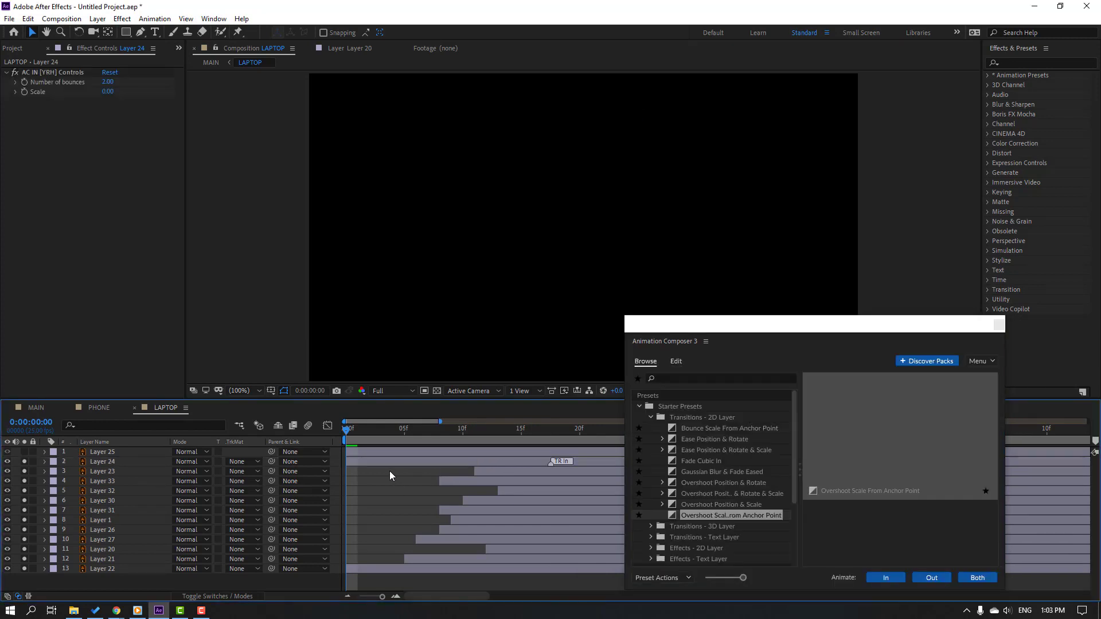
{"action": "key", "text": "space"}
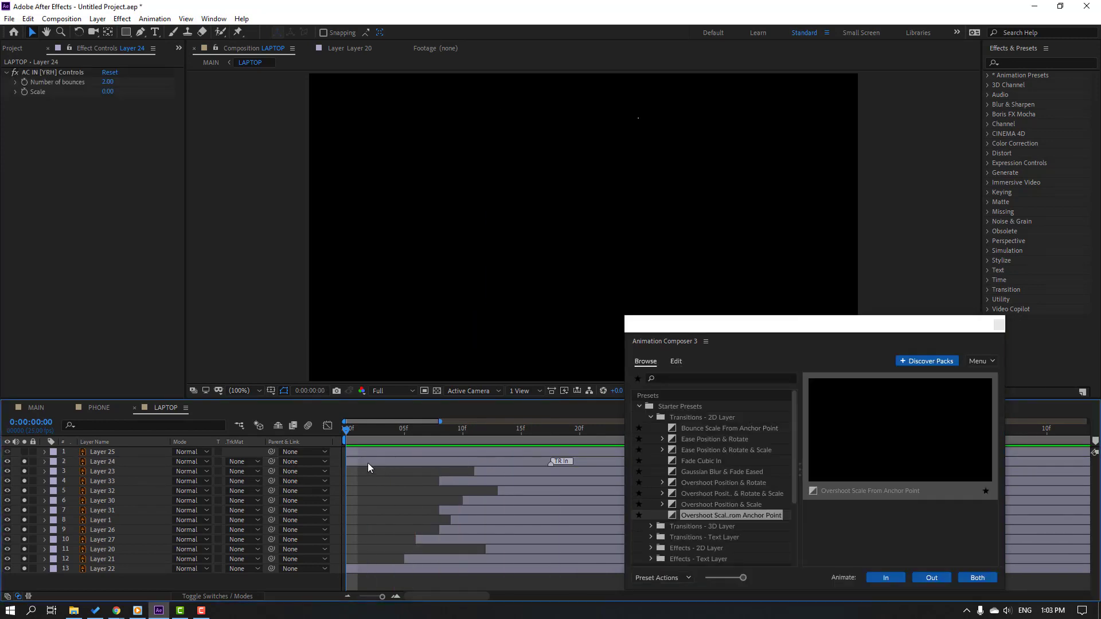
{"action": "left_click_drag", "start_coordinate": [367, 462], "coordinate": [514, 461]}
{"action": "key", "text": "space"}
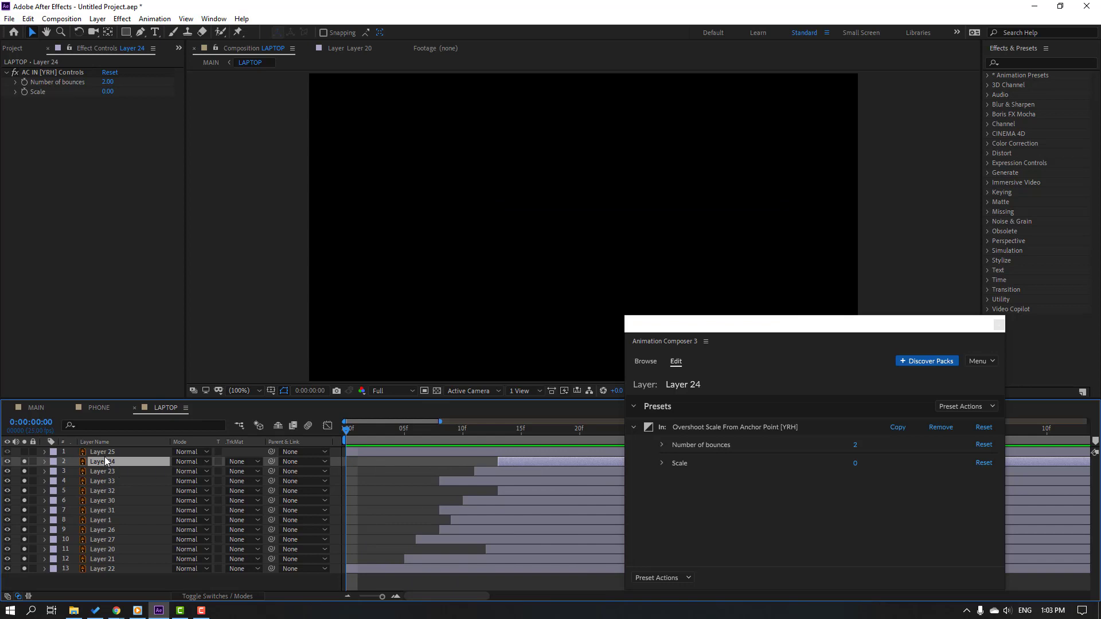
Apply the same overshoot preset to Layer 25, start it near frame 8, preview, and close LAPTOP
{"action": "left_click", "coordinate": [106, 455]}
{"action": "left_click", "coordinate": [25, 456]}
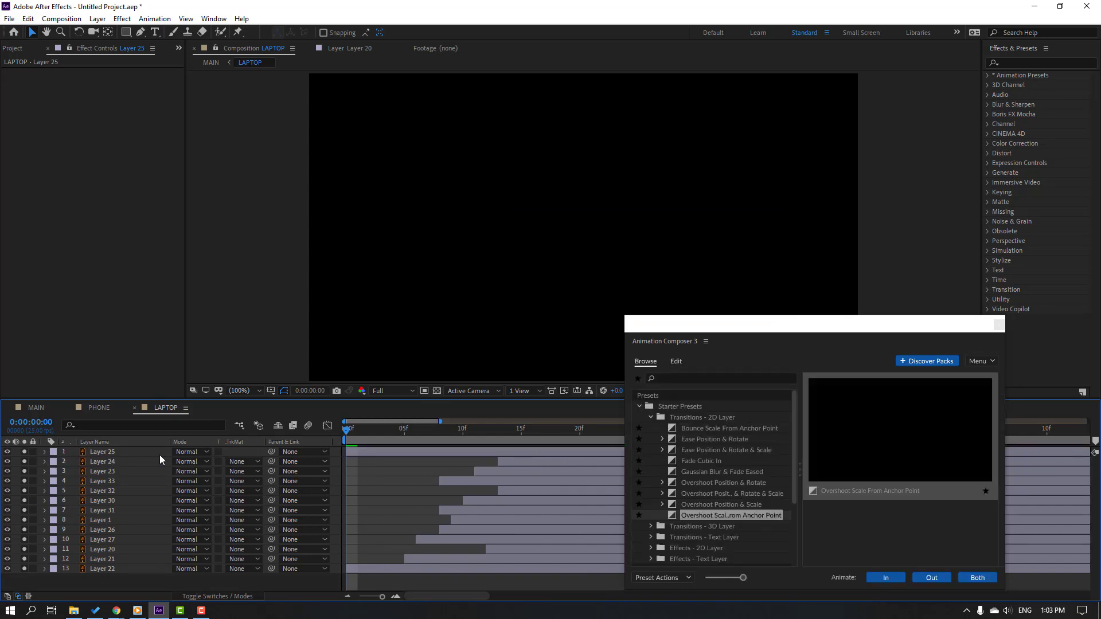
{"action": "scroll", "coordinate": [498, 312], "scroll_direction": "down", "scroll_amount": 2}
{"action": "left_click", "coordinate": [385, 451]}
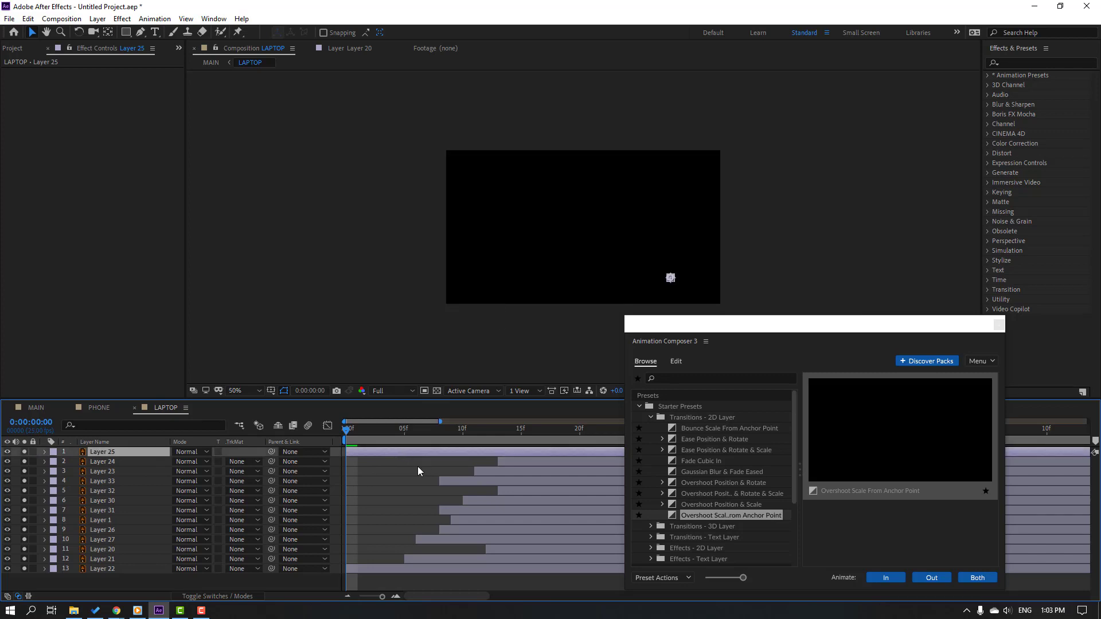
{"action": "left_click", "coordinate": [885, 579]}
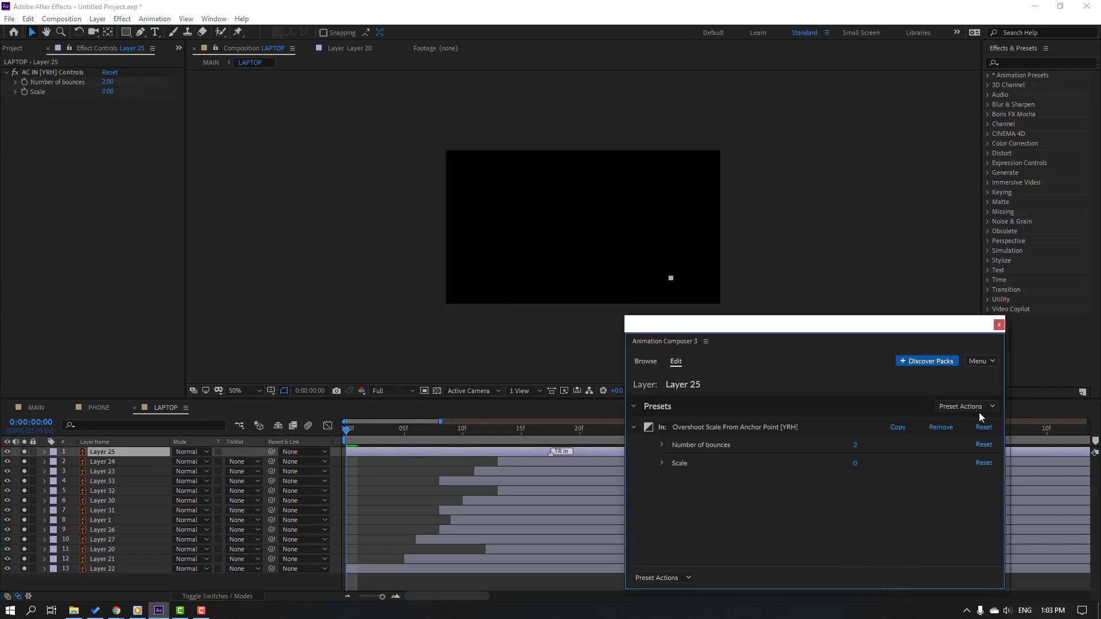
{"action": "left_click", "coordinate": [999, 326]}
{"action": "left_click", "coordinate": [369, 462]}
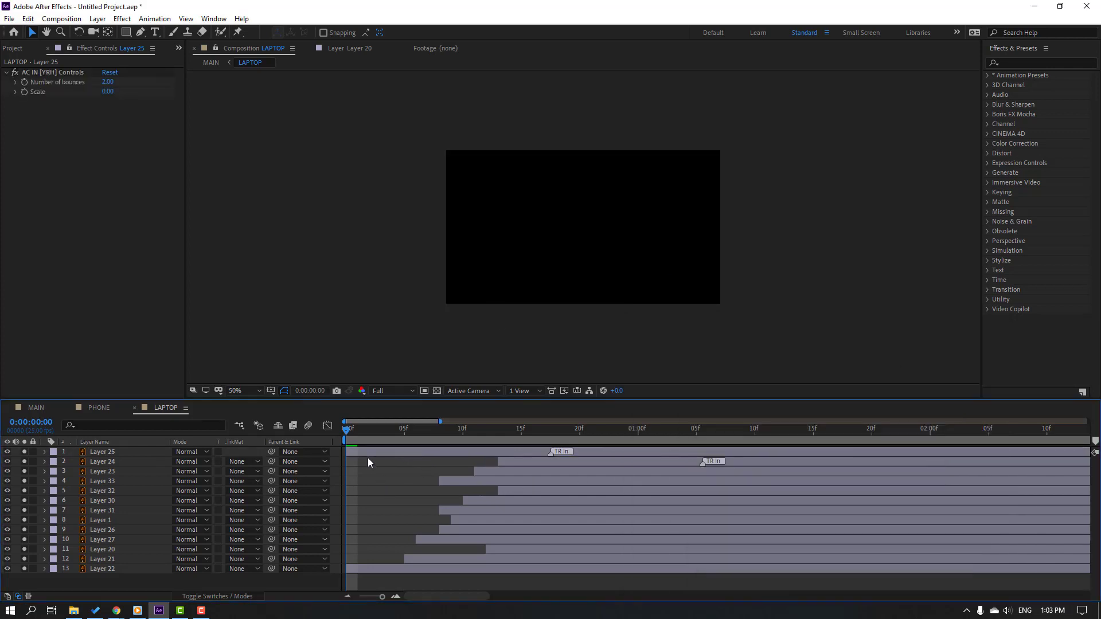
{"action": "left_click_drag", "start_coordinate": [364, 453], "coordinate": [457, 453]}
{"action": "left_click", "coordinate": [389, 474]}
{"action": "key", "text": "space"}
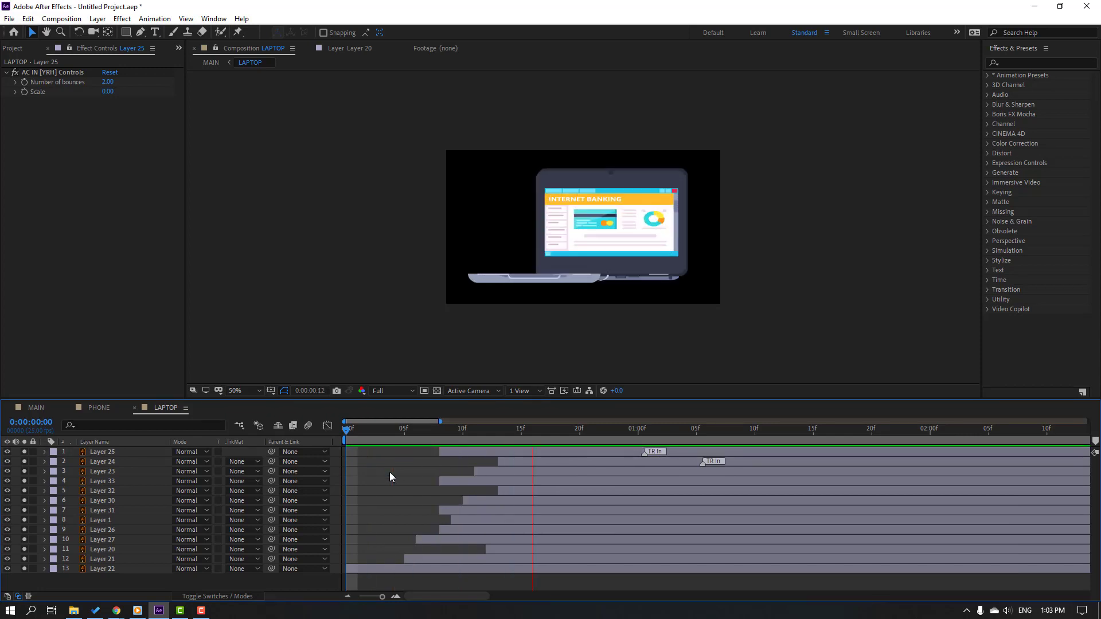
{"action": "key", "text": "space"}
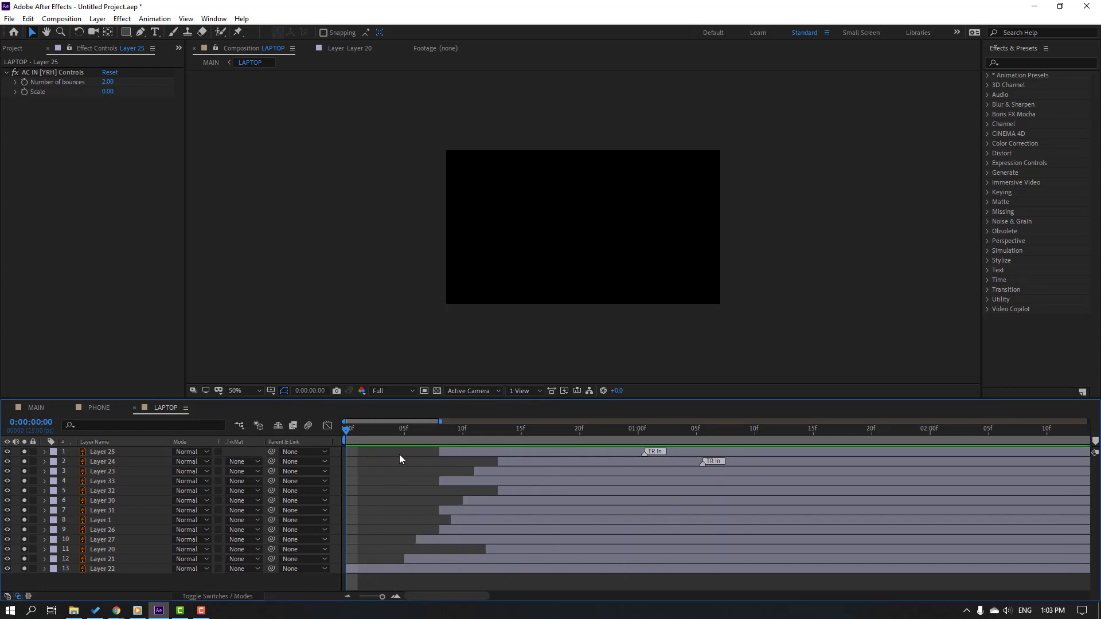
{"action": "left_click", "coordinate": [135, 409]}
Close the PHONE comp, make the LAPTOP layer visible in MAIN, and start it near 2:03
{"action": "left_click", "coordinate": [70, 408]}
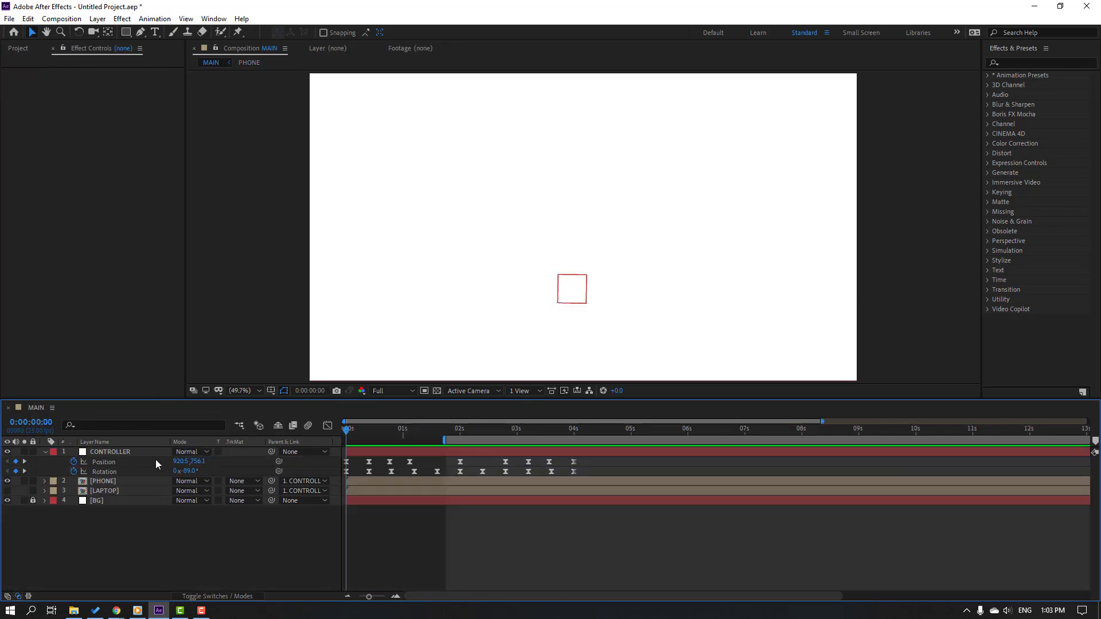
{"action": "left_click", "coordinate": [105, 491]}
{"action": "left_click", "coordinate": [7, 491]}
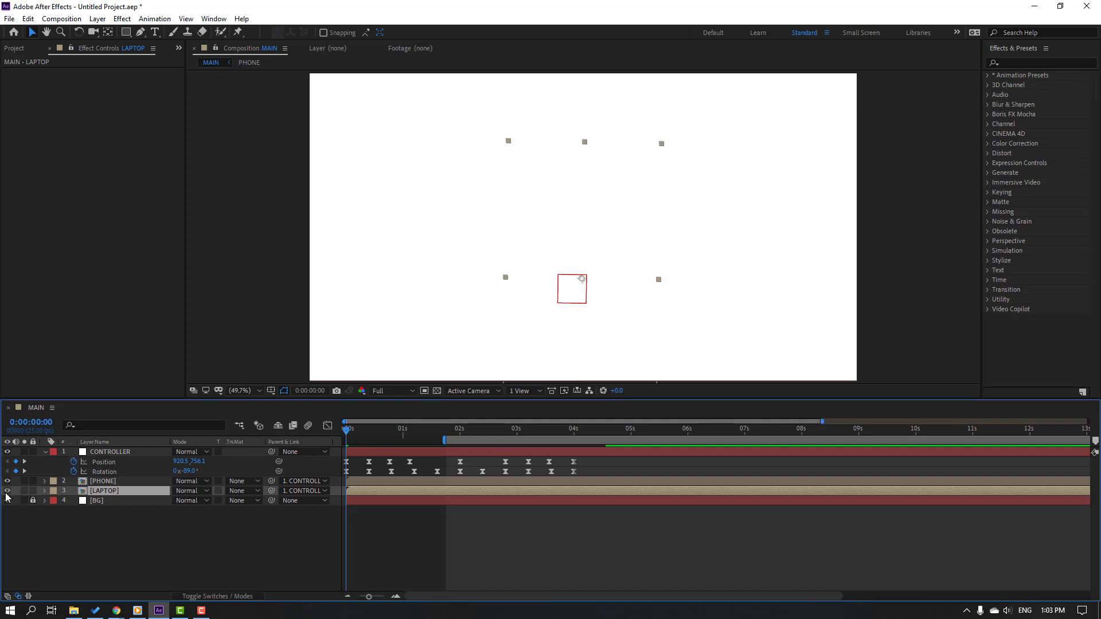
{"action": "left_click_drag", "start_coordinate": [367, 441], "coordinate": [456, 439]}
{"action": "left_click_drag", "start_coordinate": [361, 493], "coordinate": [440, 496]}
{"action": "left_click_drag", "start_coordinate": [439, 430], "coordinate": [467, 432]}
{"action": "left_click_drag", "start_coordinate": [459, 491], "coordinate": [477, 493]}
{"action": "left_click_drag", "start_coordinate": [471, 434], "coordinate": [546, 437]}
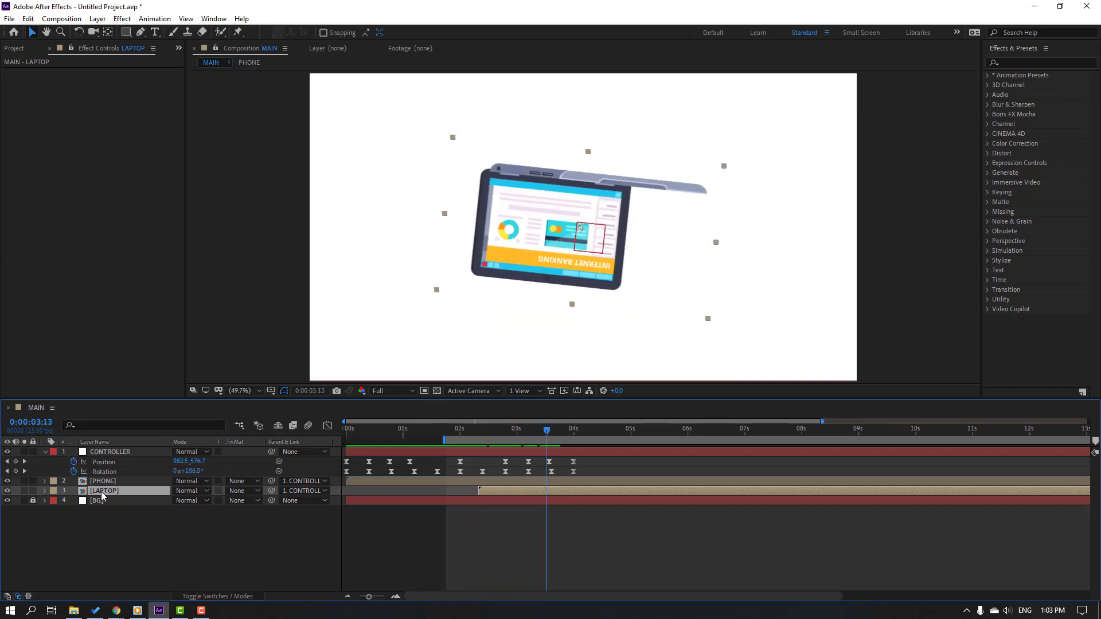
Set the LAPTOP layer's rotation to -180° and slide it slightly later
{"action": "key", "text": "r"}
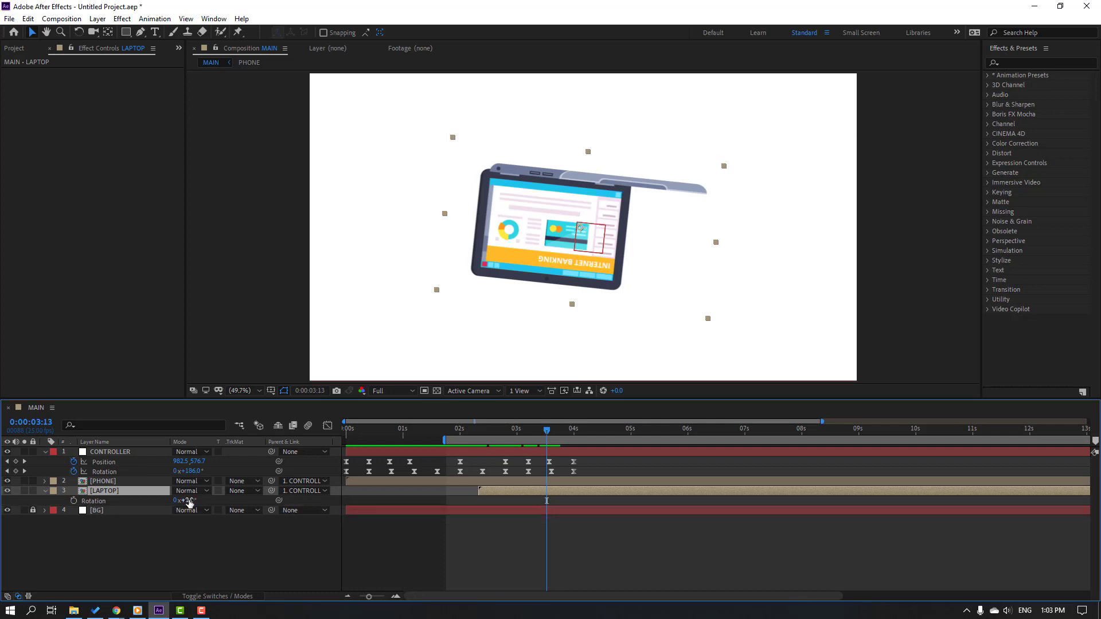
{"action": "left_click_drag", "start_coordinate": [189, 500], "coordinate": [85, 510]}
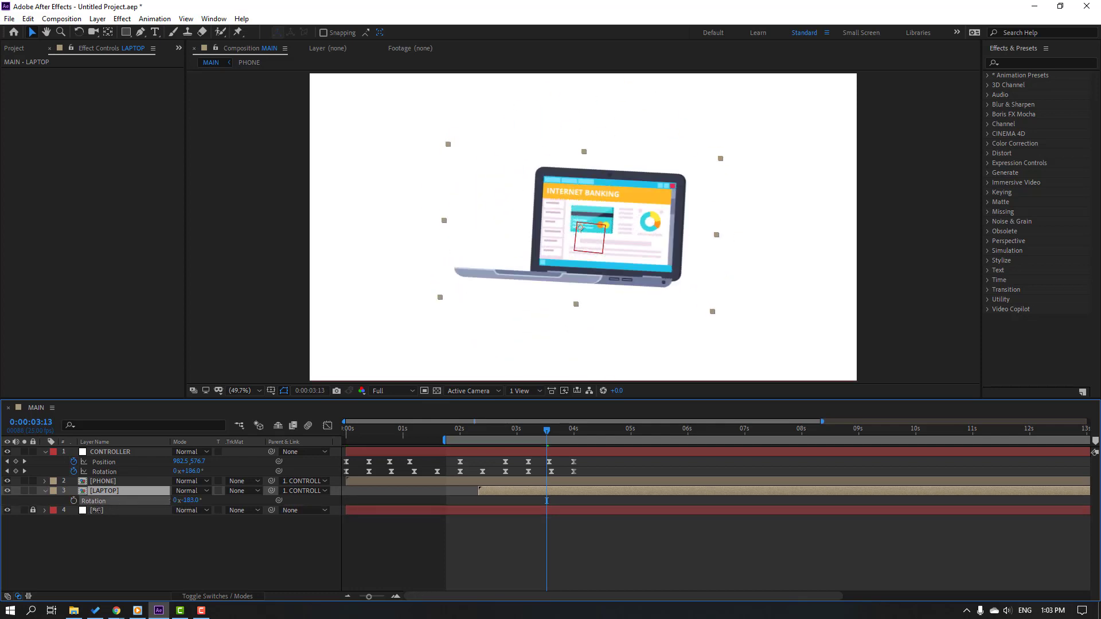
{"action": "left_click", "coordinate": [193, 501]}
{"action": "type", "text": "-180"}
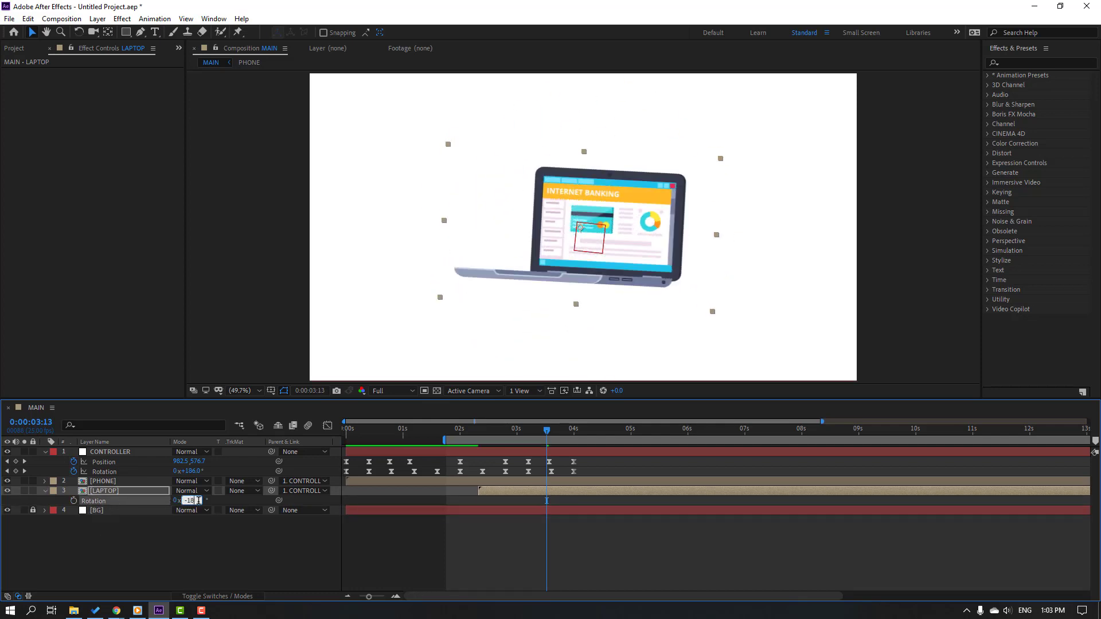
{"action": "key", "text": "Return"}
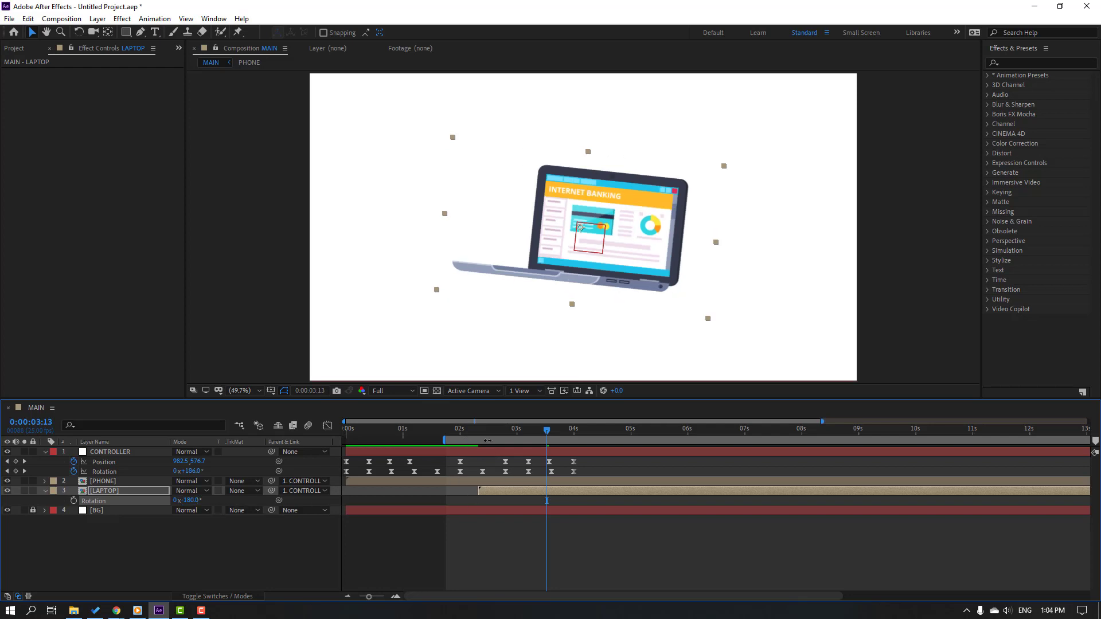
{"action": "left_click_drag", "start_coordinate": [480, 430], "coordinate": [519, 434]}
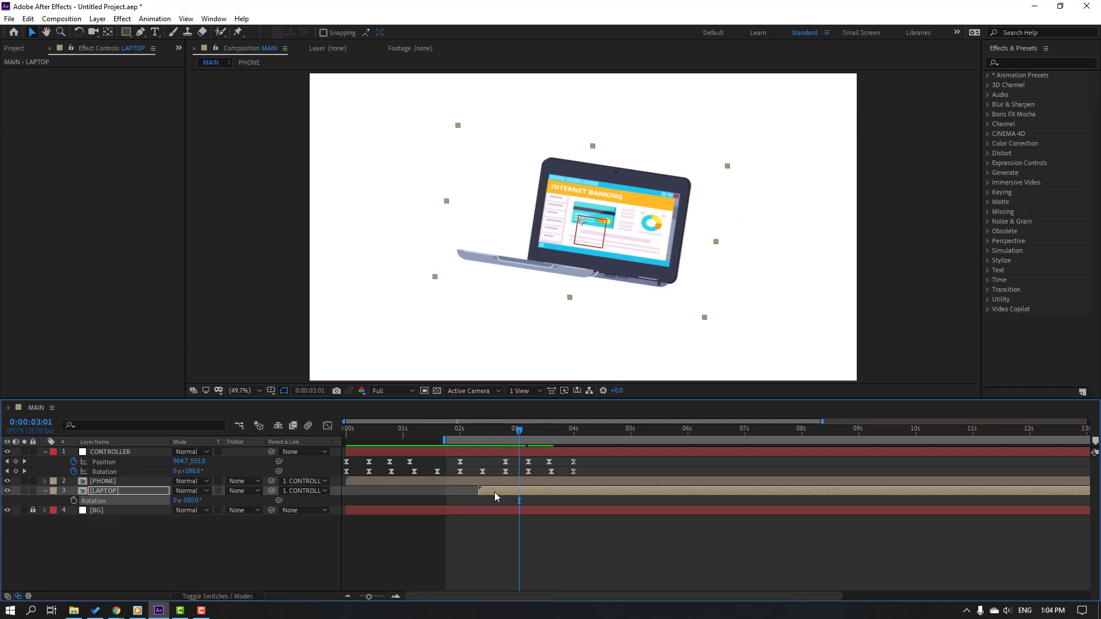
{"action": "left_click_drag", "start_coordinate": [494, 492], "coordinate": [510, 493]}
{"action": "left_click_drag", "start_coordinate": [475, 431], "coordinate": [538, 434]}
Set the work area to 0–4:13, preview the MAIN comp, and open the LAPTOP comp
{"action": "left_click", "coordinate": [531, 558]}
{"action": "key", "text": "space"}
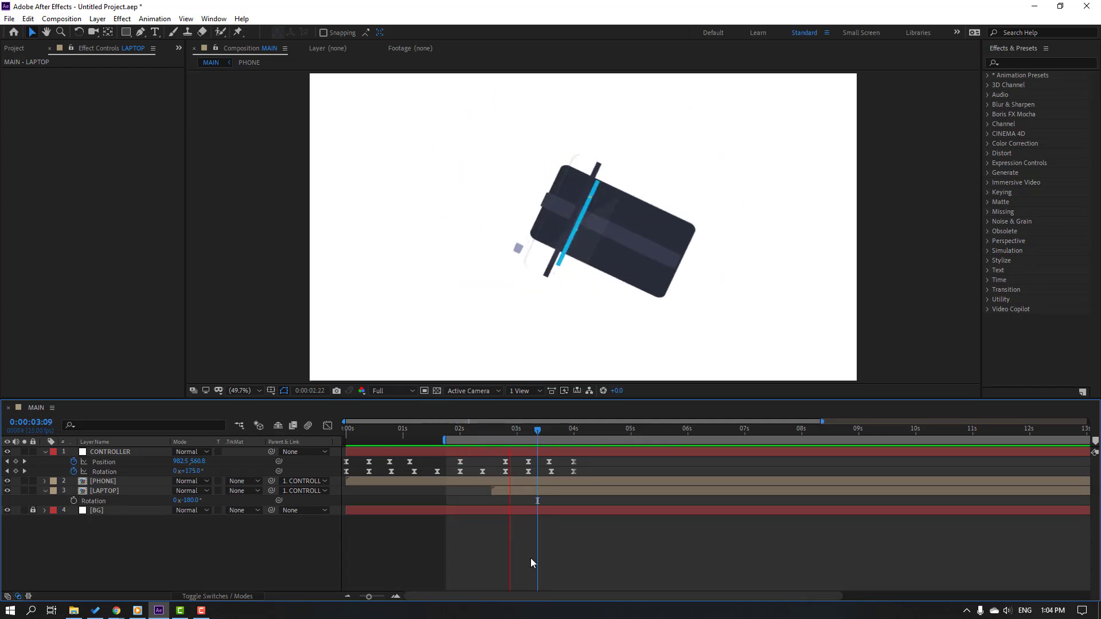
{"action": "left_click_drag", "start_coordinate": [565, 433], "coordinate": [603, 433]}
{"action": "key", "text": "n"}
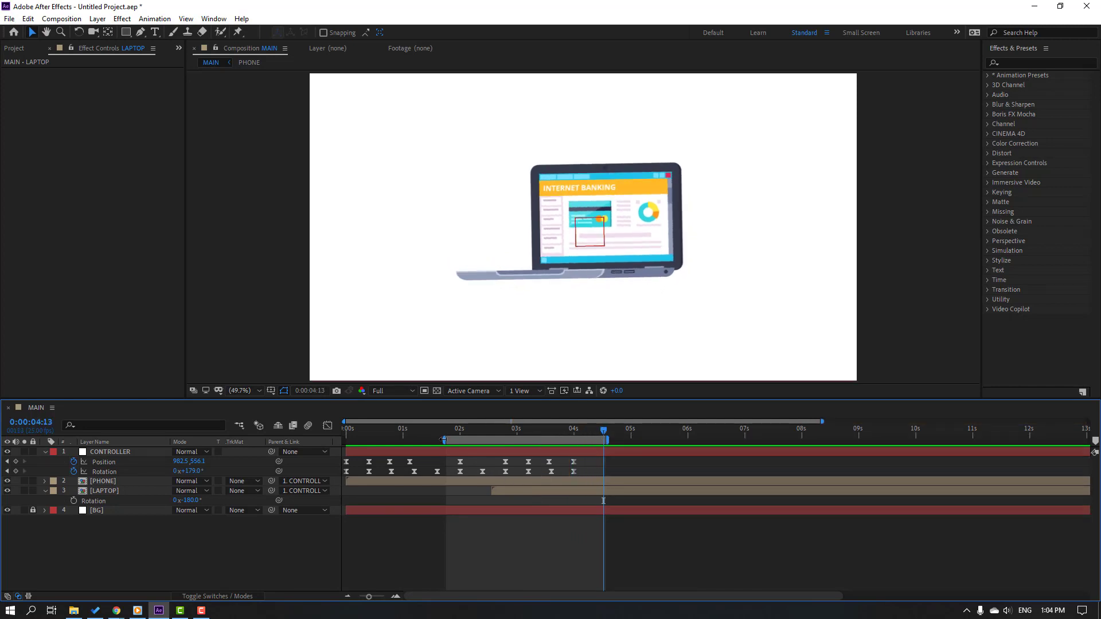
{"action": "left_click_drag", "start_coordinate": [443, 440], "coordinate": [343, 439]}
{"action": "left_click", "coordinate": [245, 391]}
{"action": "left_click", "coordinate": [245, 391]}
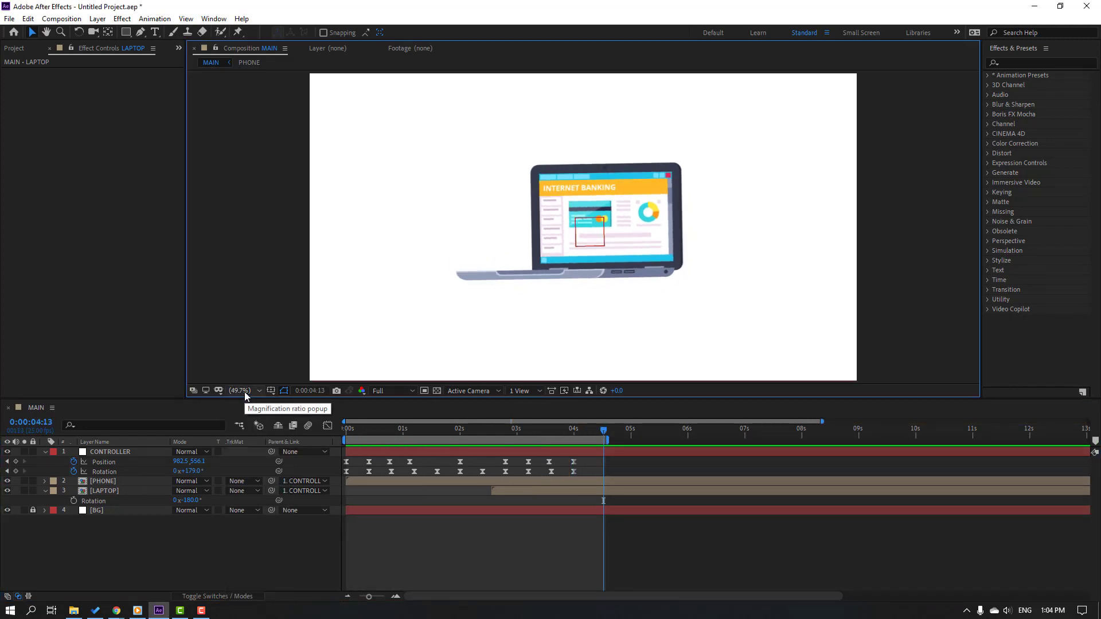
{"action": "key", "text": "space"}
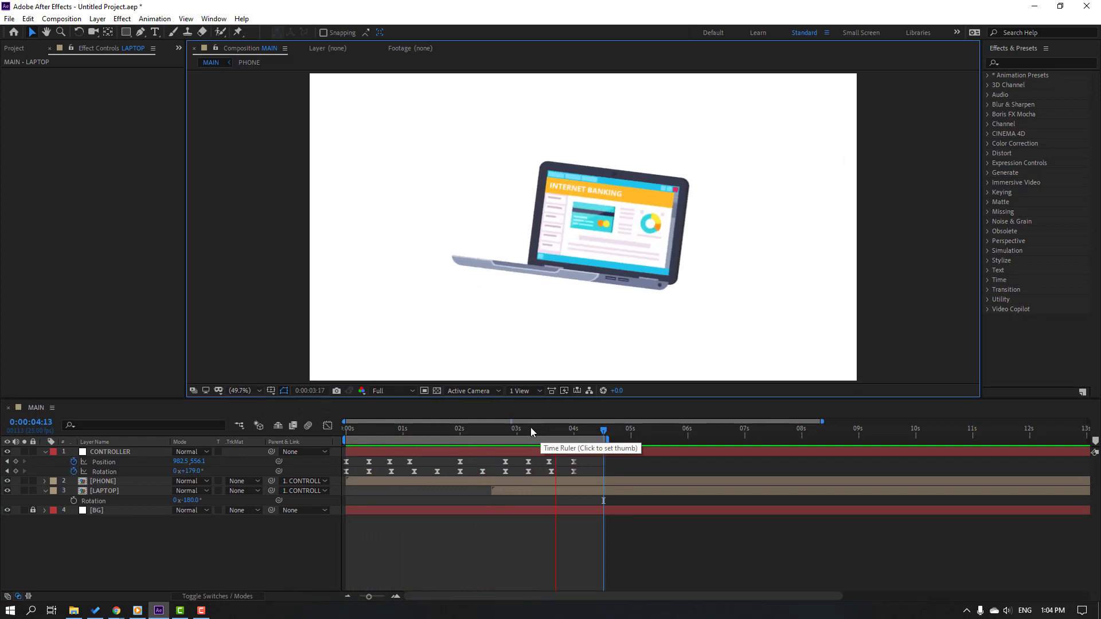
{"action": "double_click", "coordinate": [101, 491]}
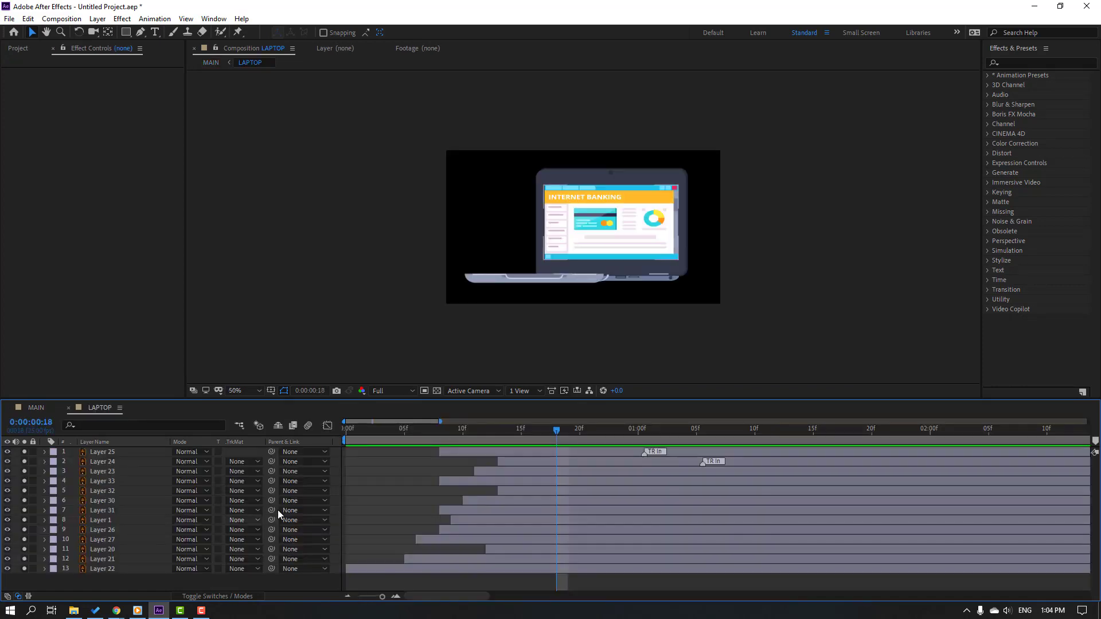
Turn on the comp Motion Blur button and every LAPTOP layer's Motion Blur switch
{"action": "key", "text": "ctrl+a"}
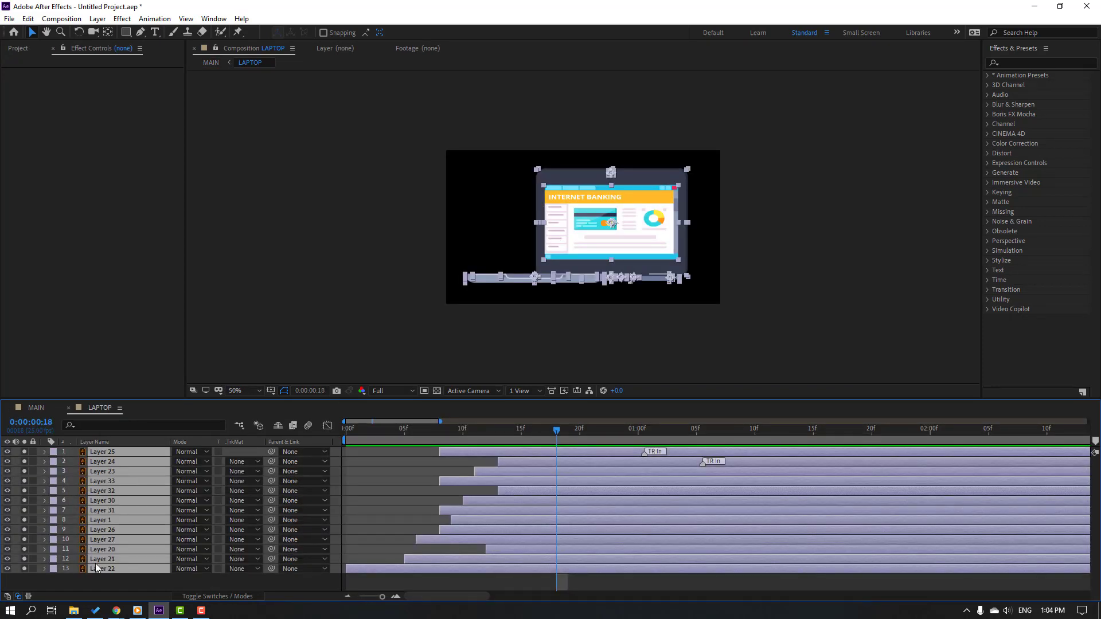
{"action": "left_click", "coordinate": [306, 428]}
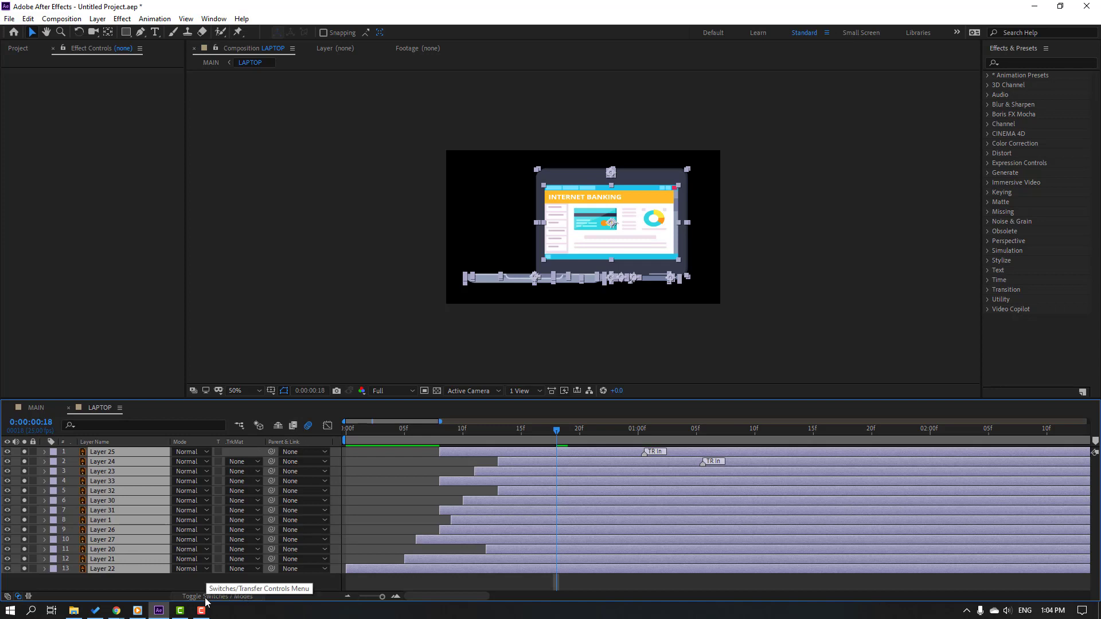
{"action": "left_click", "coordinate": [232, 598]}
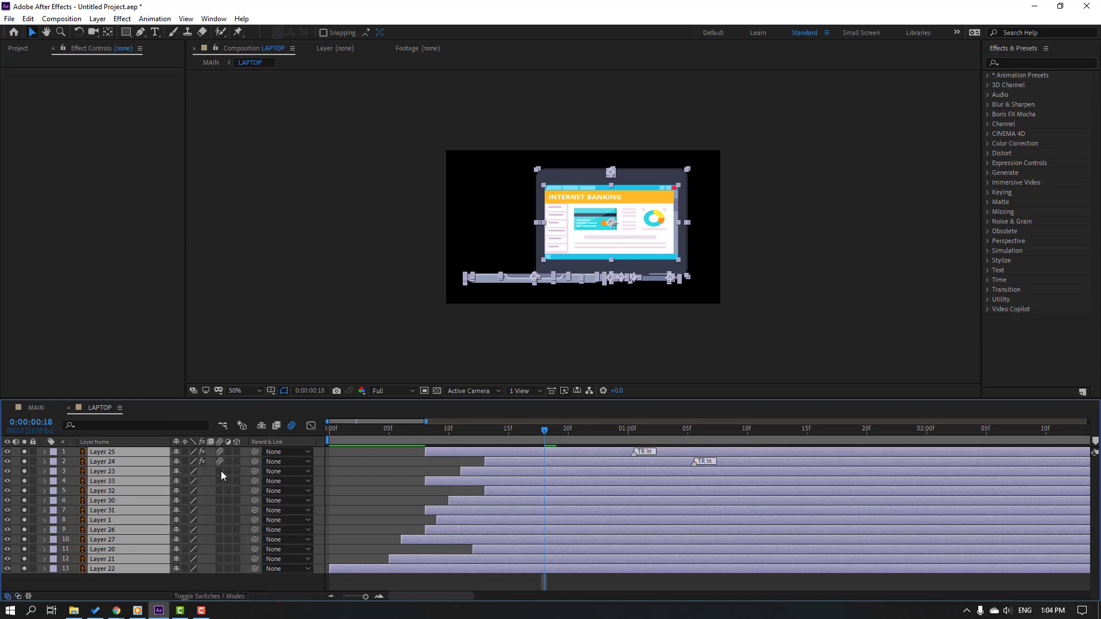
{"action": "left_click_drag", "start_coordinate": [223, 476], "coordinate": [217, 567]}
Scrub the laptop's opening animation at 200% zoom to check the motion blur
{"action": "left_click", "coordinate": [353, 430]}
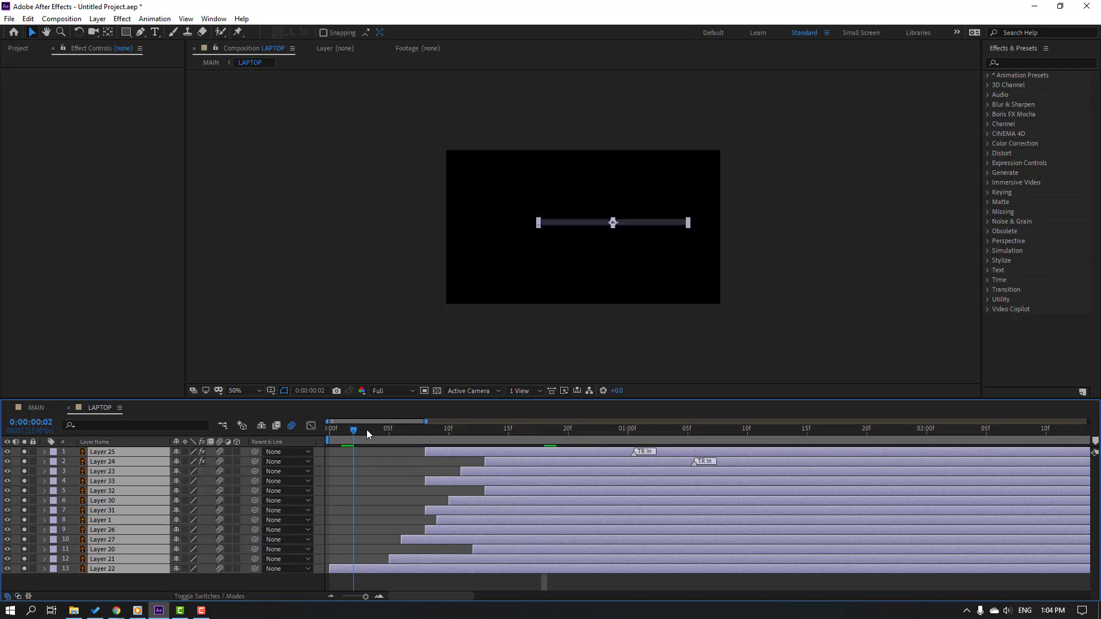
{"action": "left_click_drag", "start_coordinate": [366, 430], "coordinate": [487, 431]}
{"action": "key", "text": "period"}
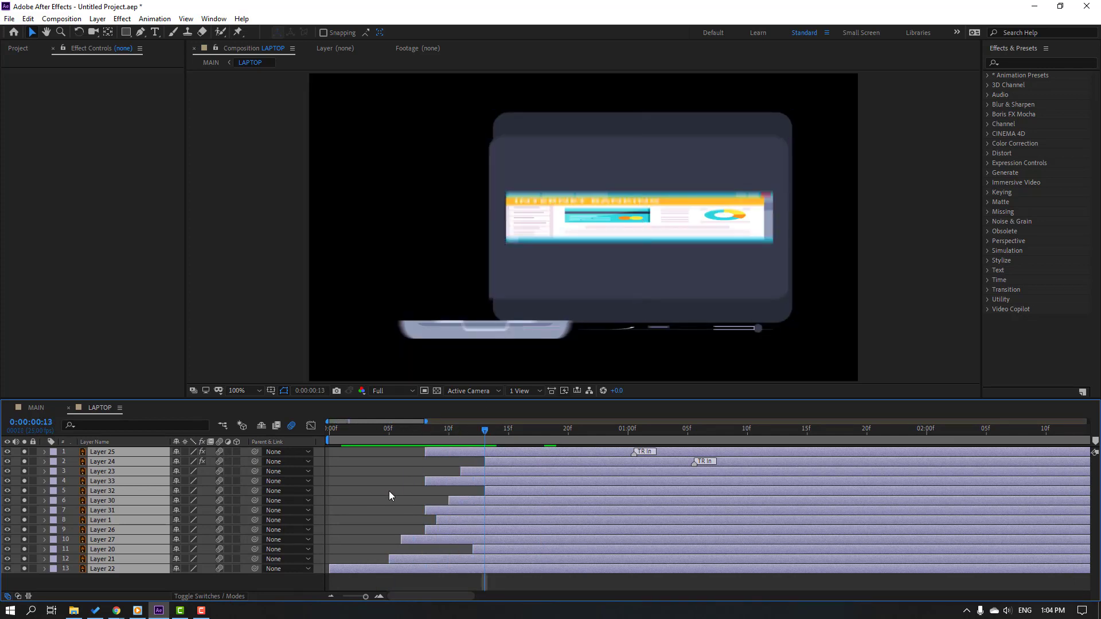
{"action": "key", "text": "period"}
{"action": "left_click", "coordinate": [292, 426]}
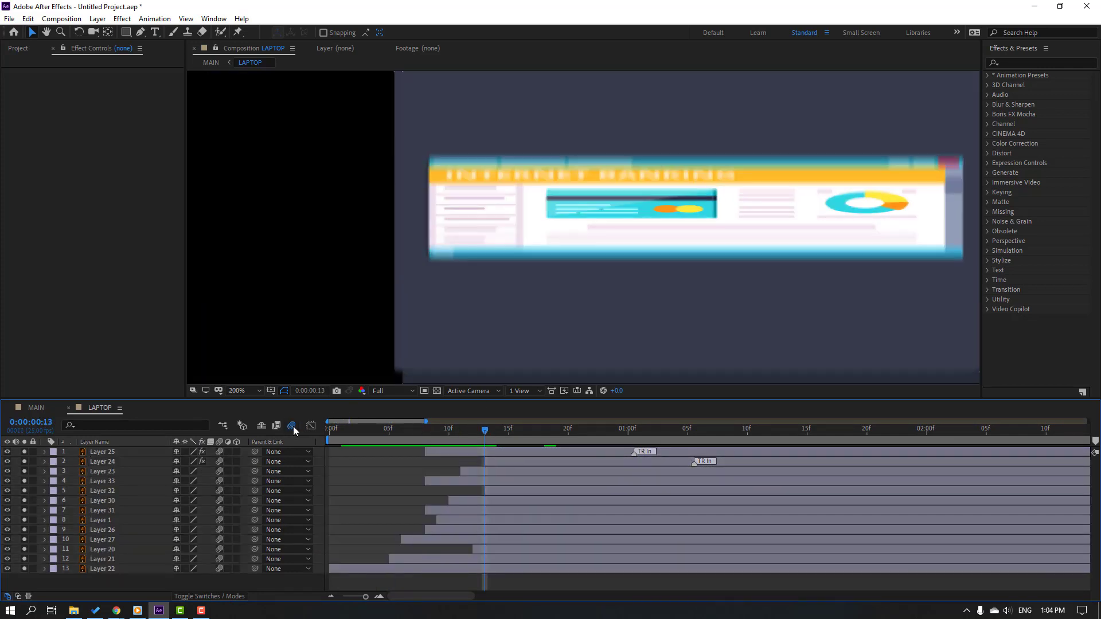
{"action": "left_click", "coordinate": [32, 411]}
In the PHONE comp, enable motion blur on all layers and the comp, then view 1:05
{"action": "double_click", "coordinate": [103, 488]}
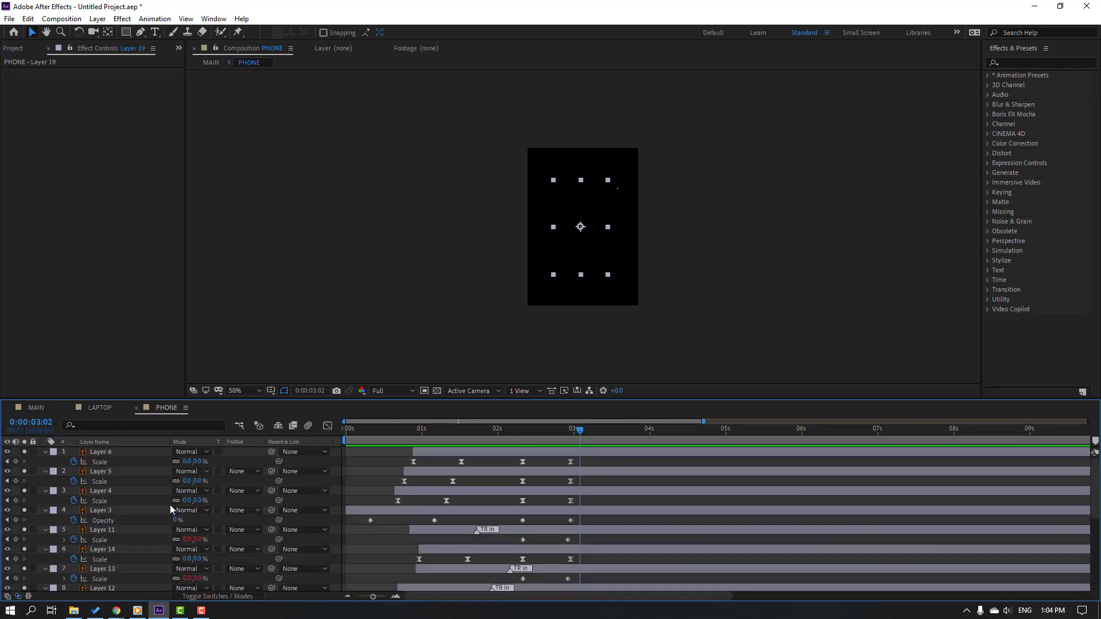
{"action": "key", "text": "ctrl+a"}
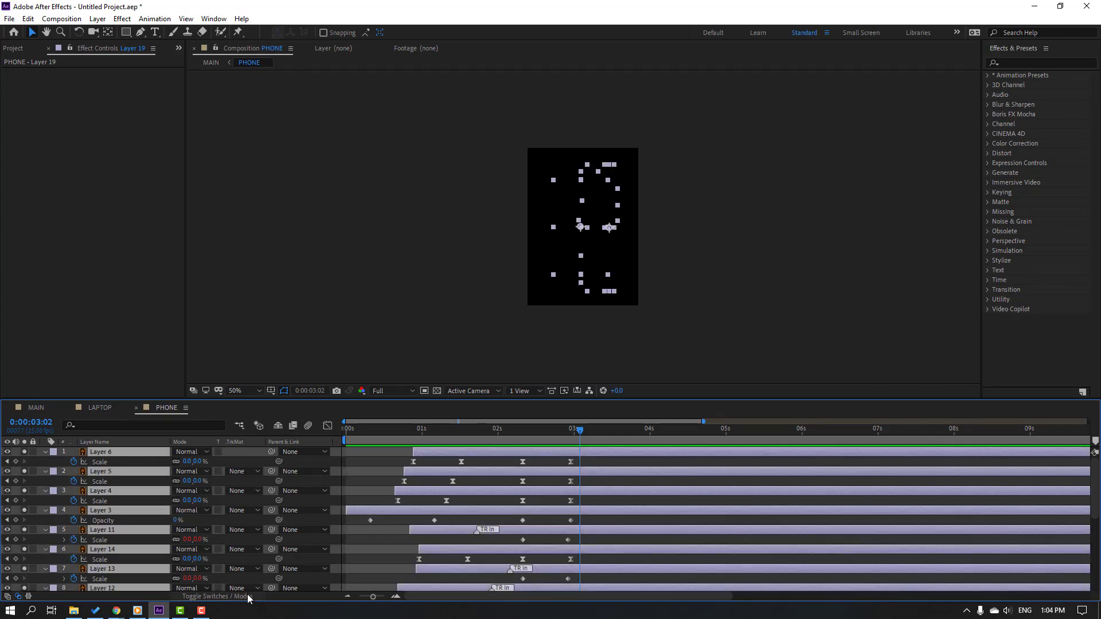
{"action": "left_click", "coordinate": [212, 597]}
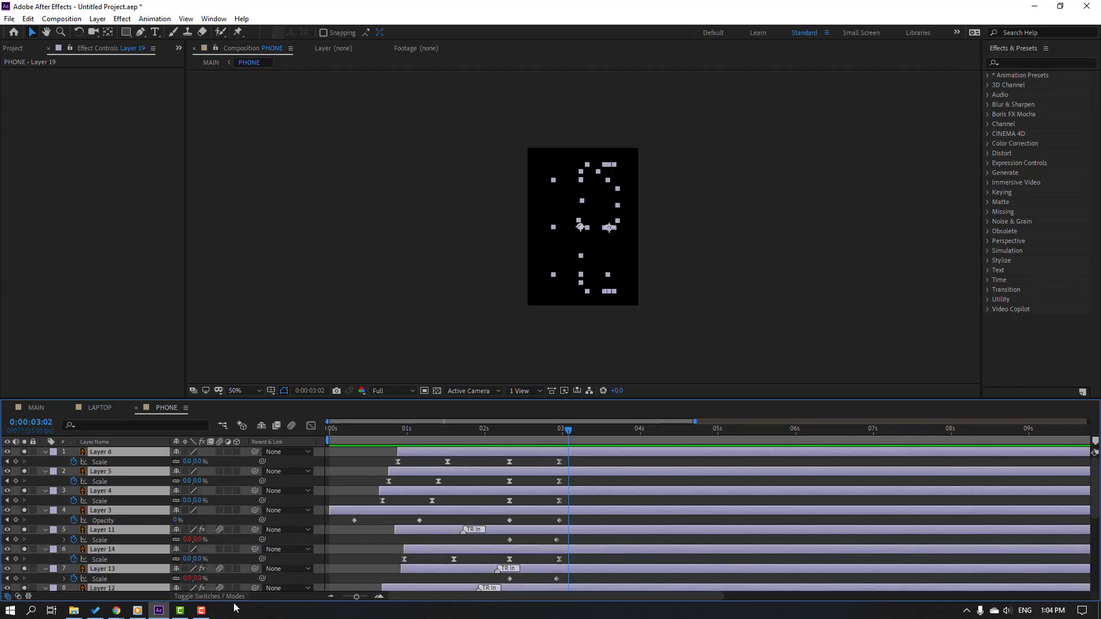
{"action": "left_click", "coordinate": [218, 452]}
{"action": "left_click", "coordinate": [291, 426]}
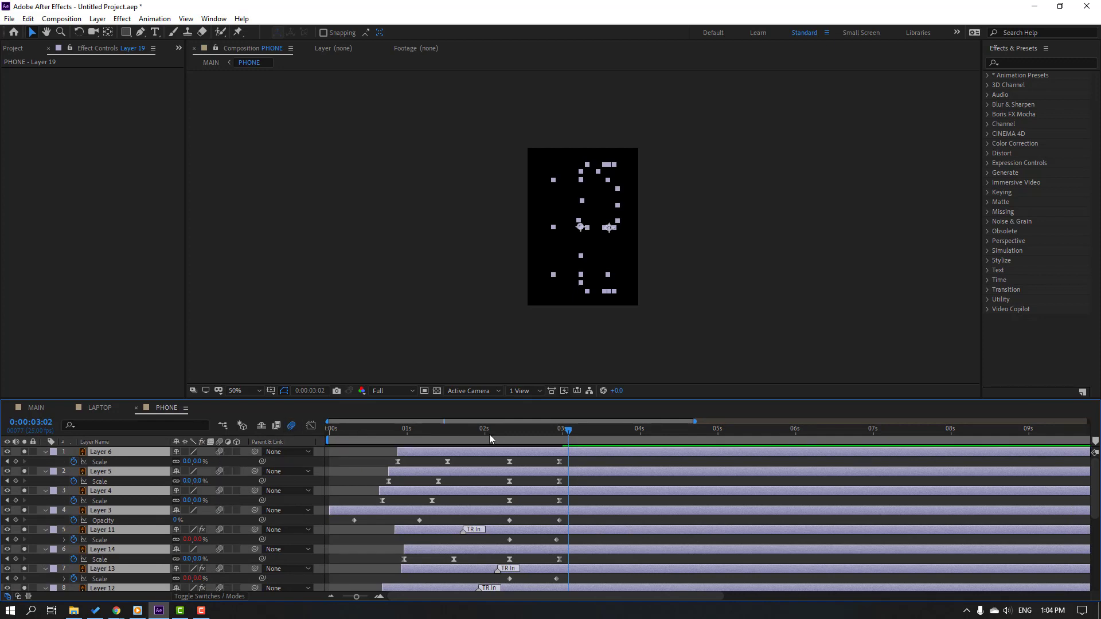
{"action": "left_click_drag", "start_coordinate": [355, 430], "coordinate": [422, 429]}
In MAIN, switch on the CONTROLLER layer's motion blur and preview the phone animating in
{"action": "left_click", "coordinate": [36, 407]}
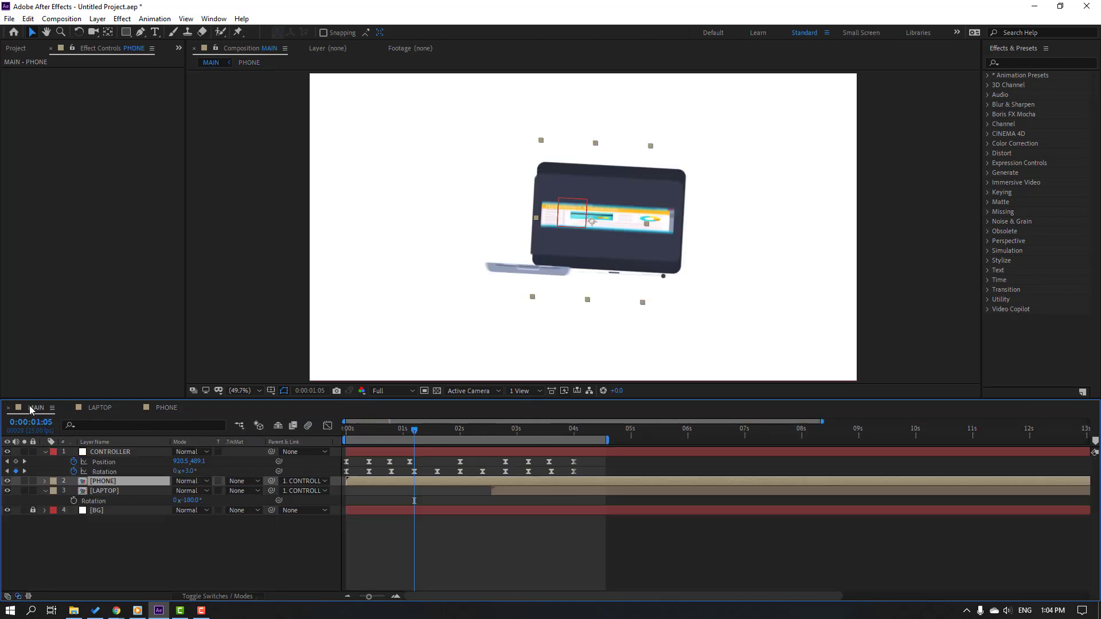
{"action": "left_click", "coordinate": [201, 504]}
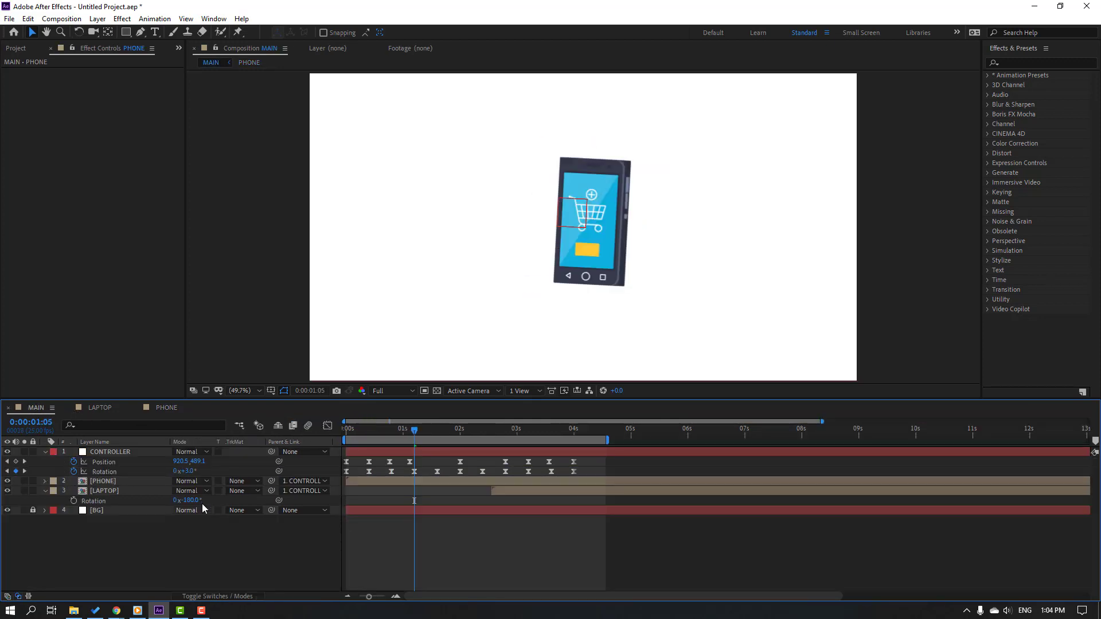
{"action": "left_click", "coordinate": [217, 596]}
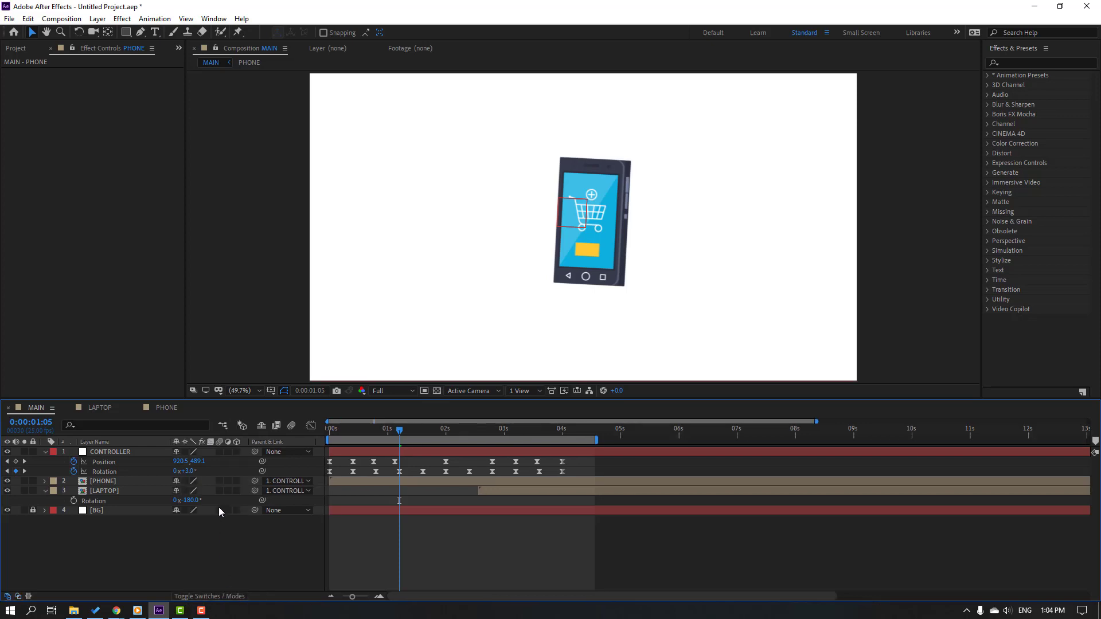
{"action": "left_click", "coordinate": [219, 451]}
{"action": "key", "text": "space"}
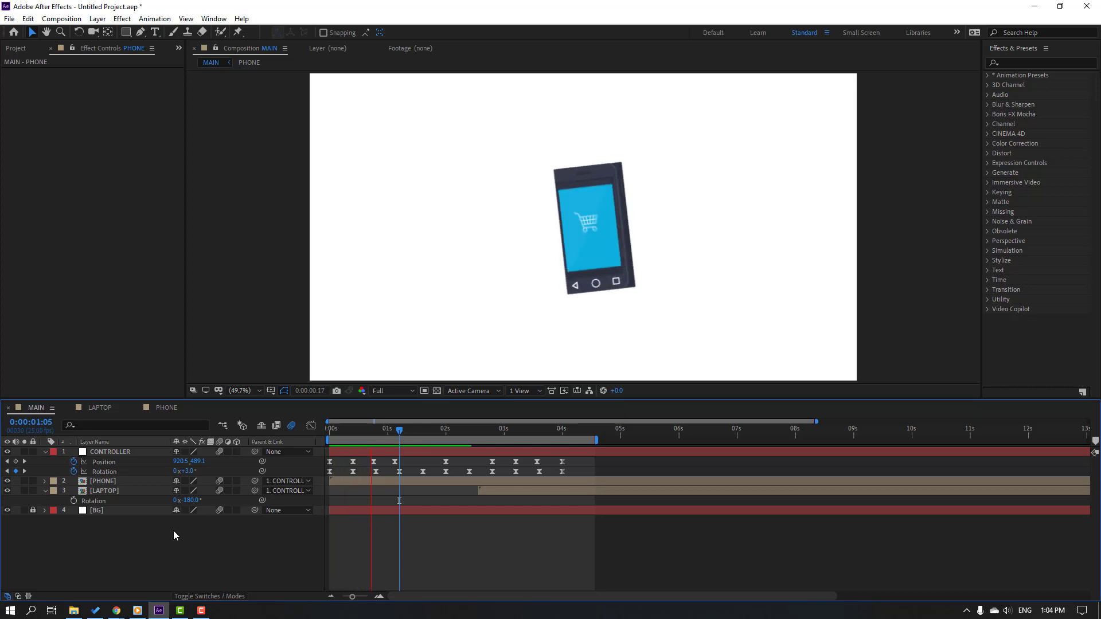